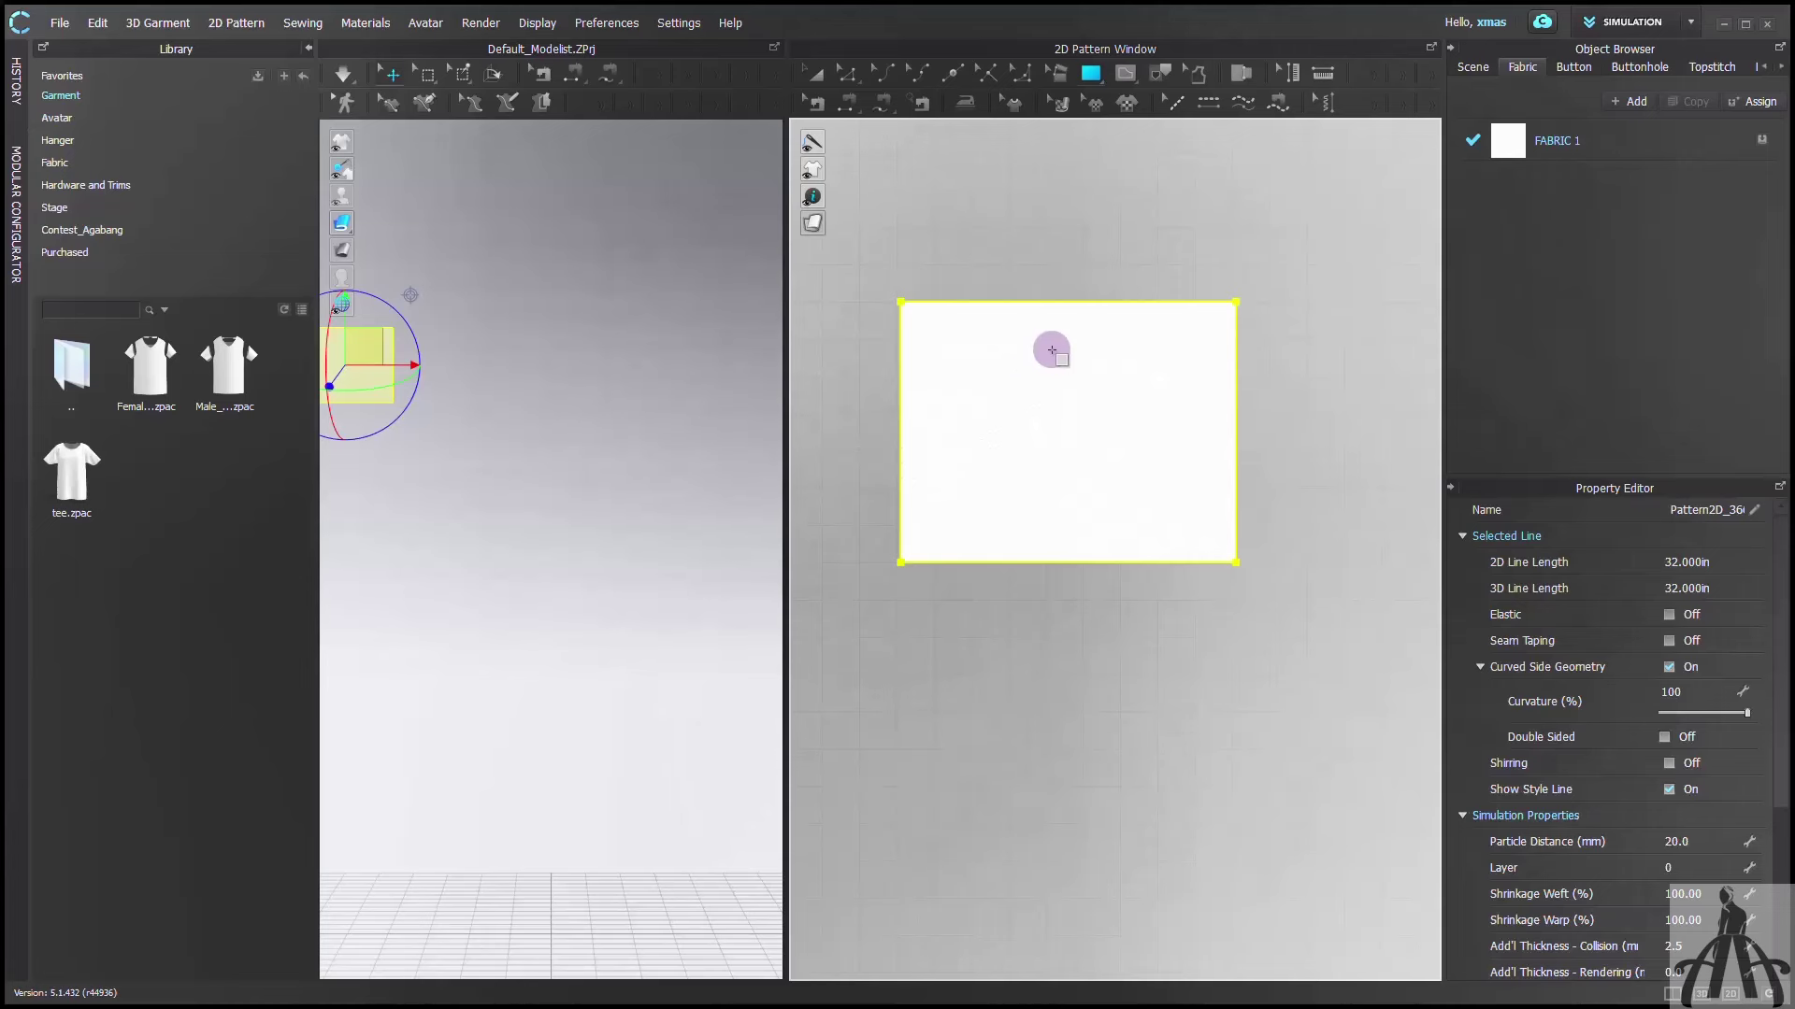
# Add a split point on the rectangle's right edge, 1.5 in below its top corner
pyautogui.scroll(3, 1232, 313)
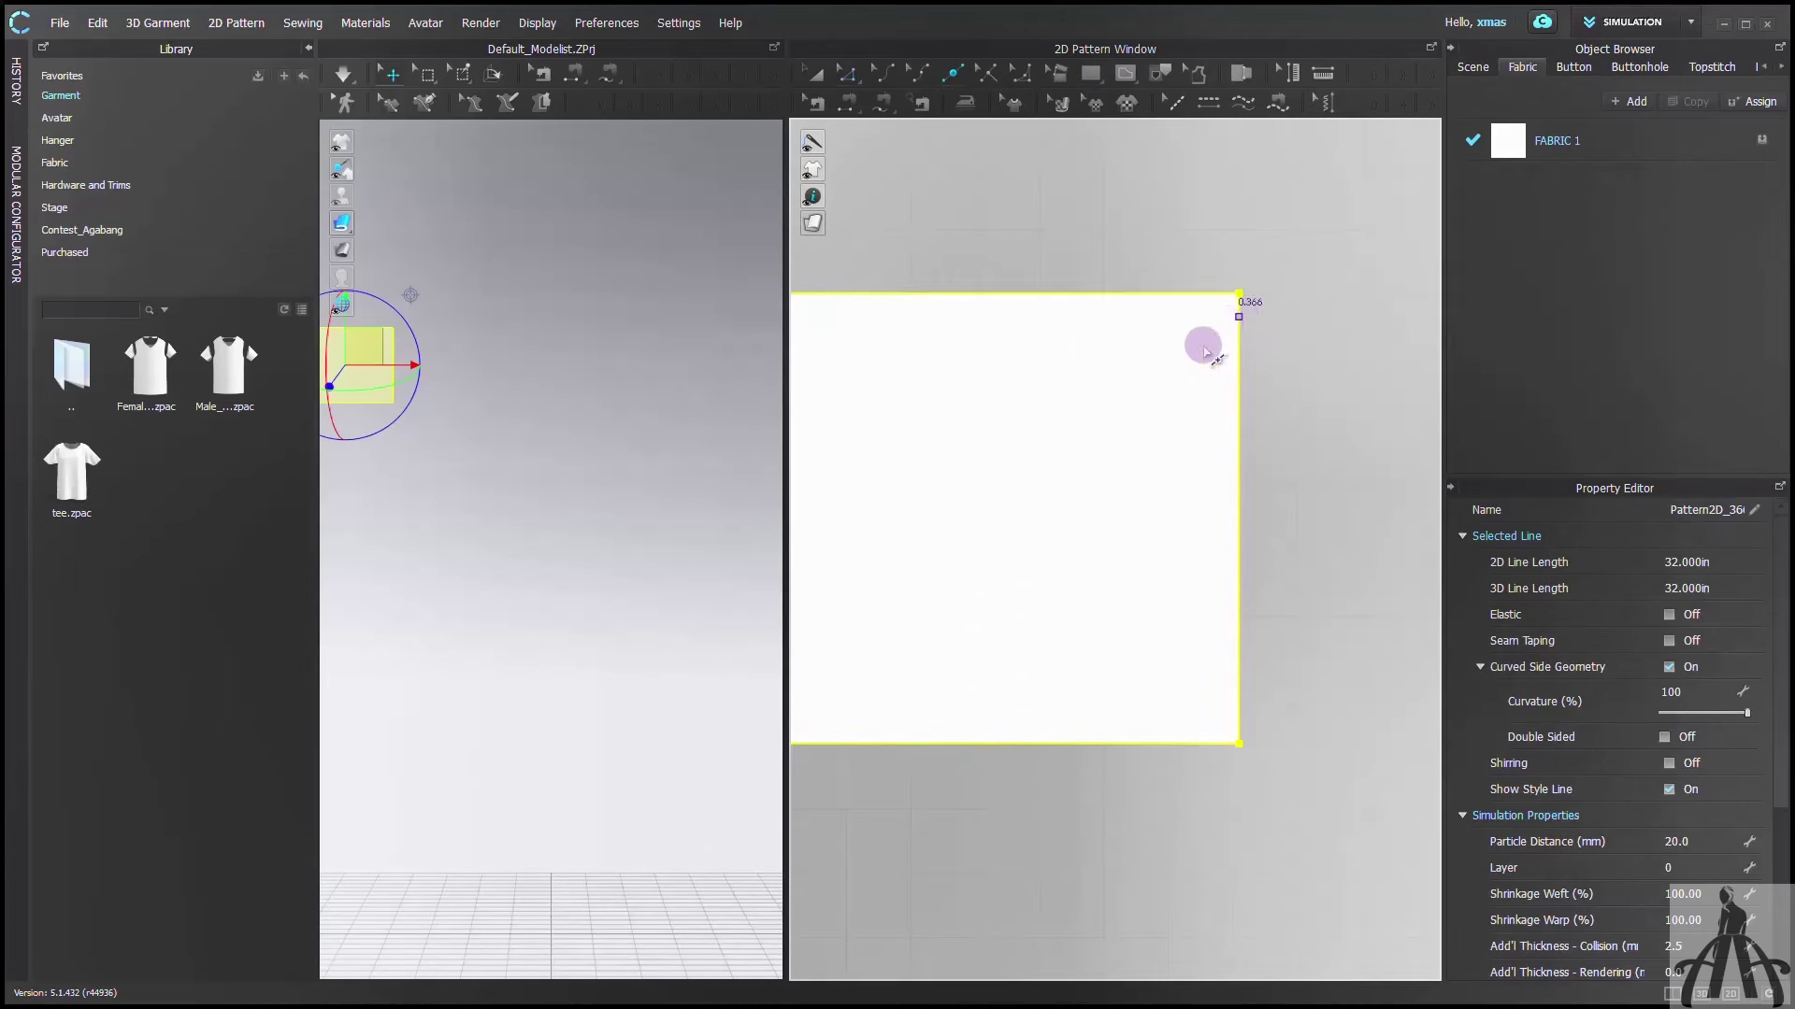
pyautogui.rightClick(1206, 351)
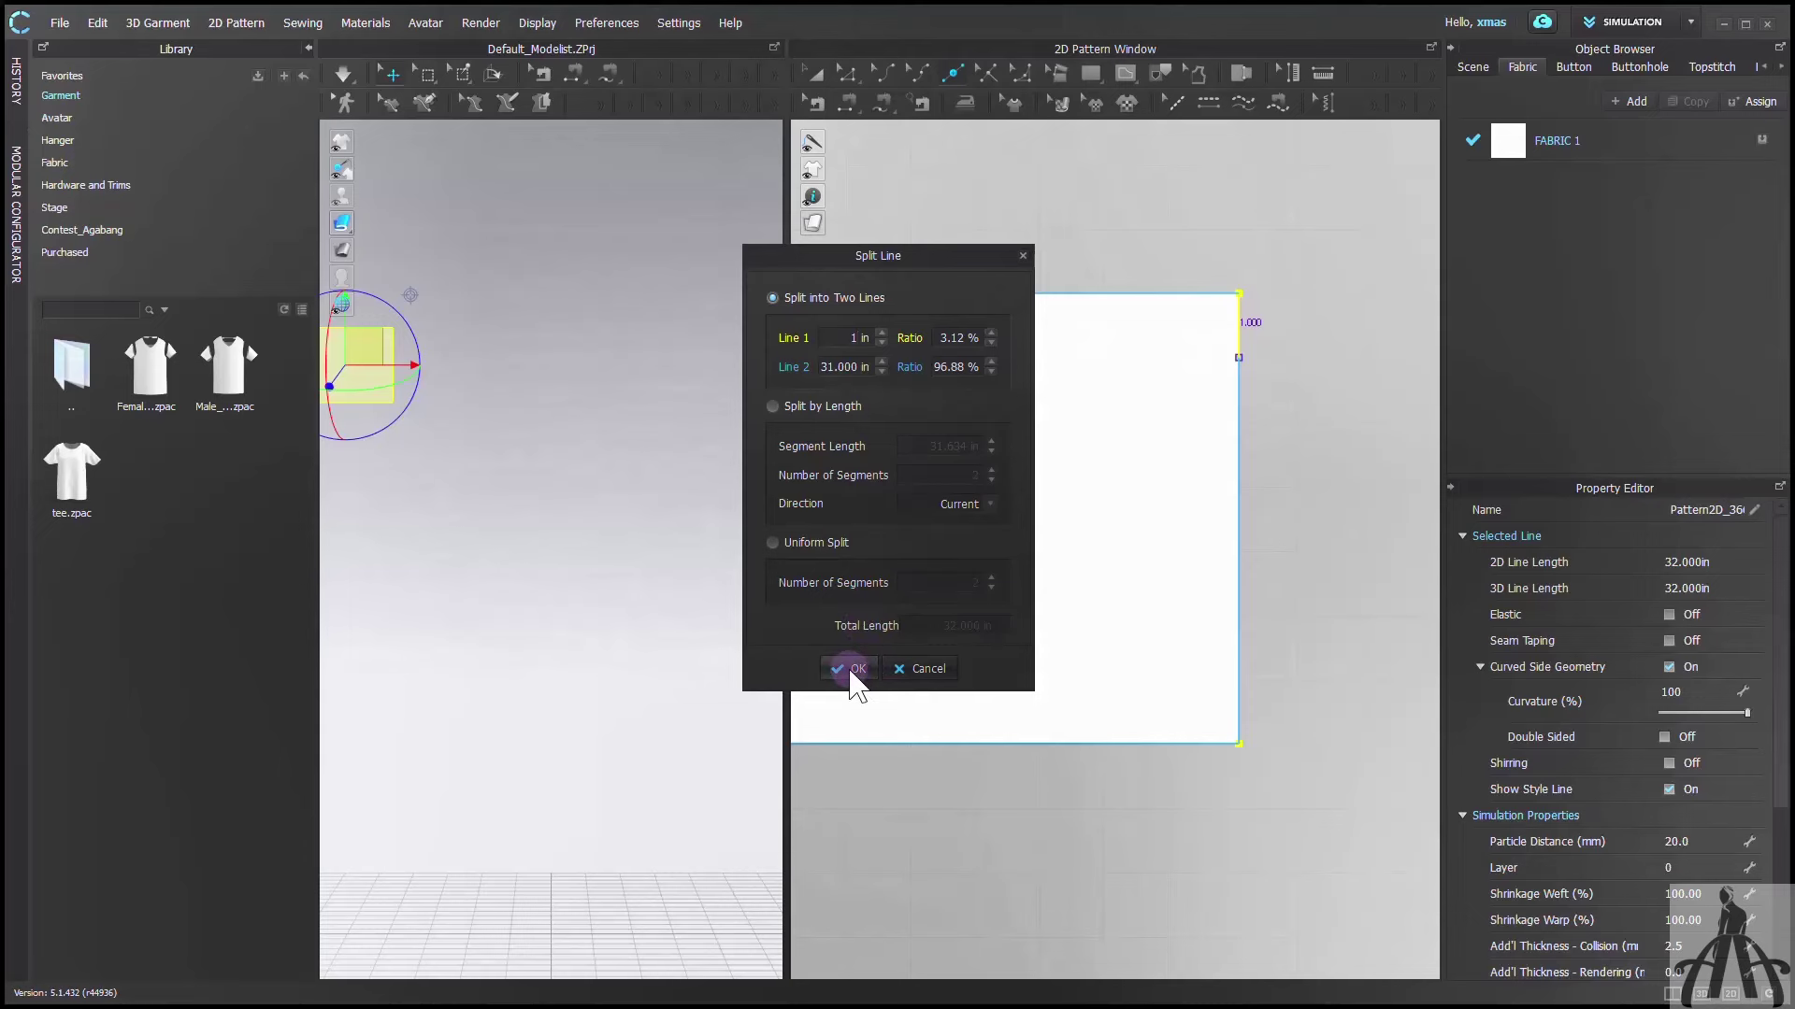
pyautogui.click(854, 668)
# Split the rectangle's top edge at its midpoint
pyautogui.scroll(-3, 985, 641)
pyautogui.scroll(2, 826, 608)
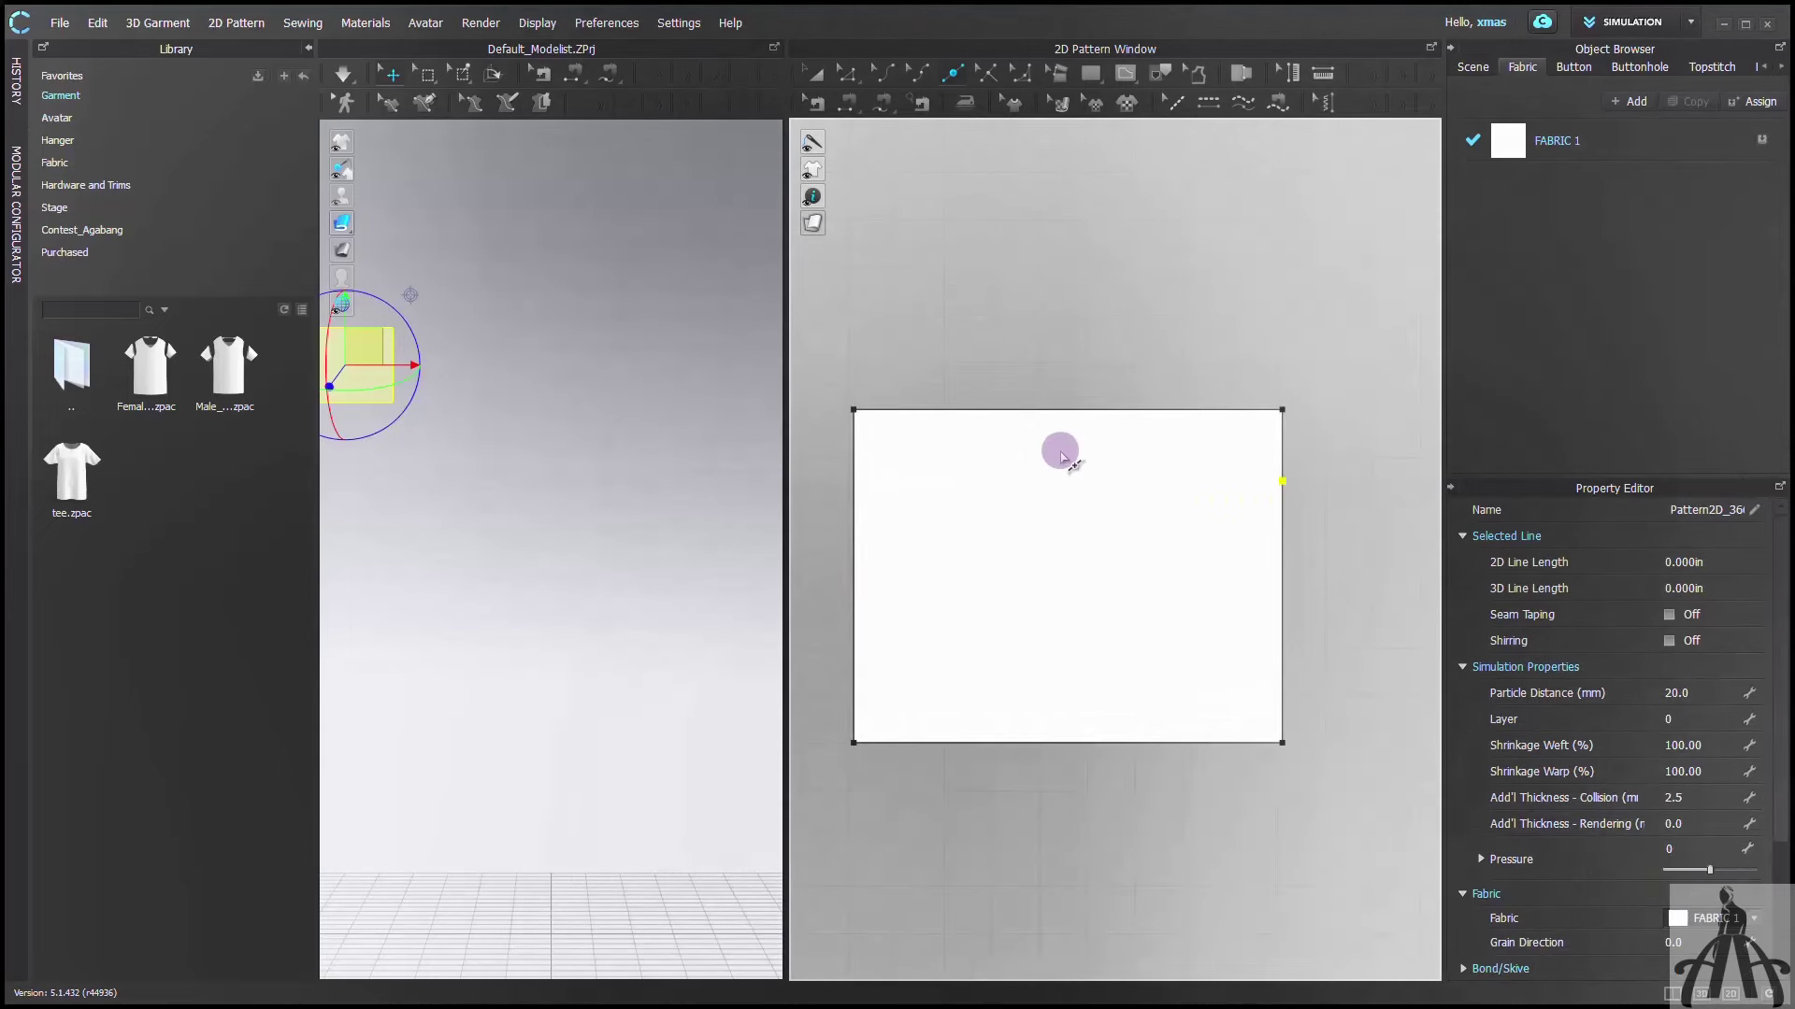
pyautogui.rightClick(1081, 409)
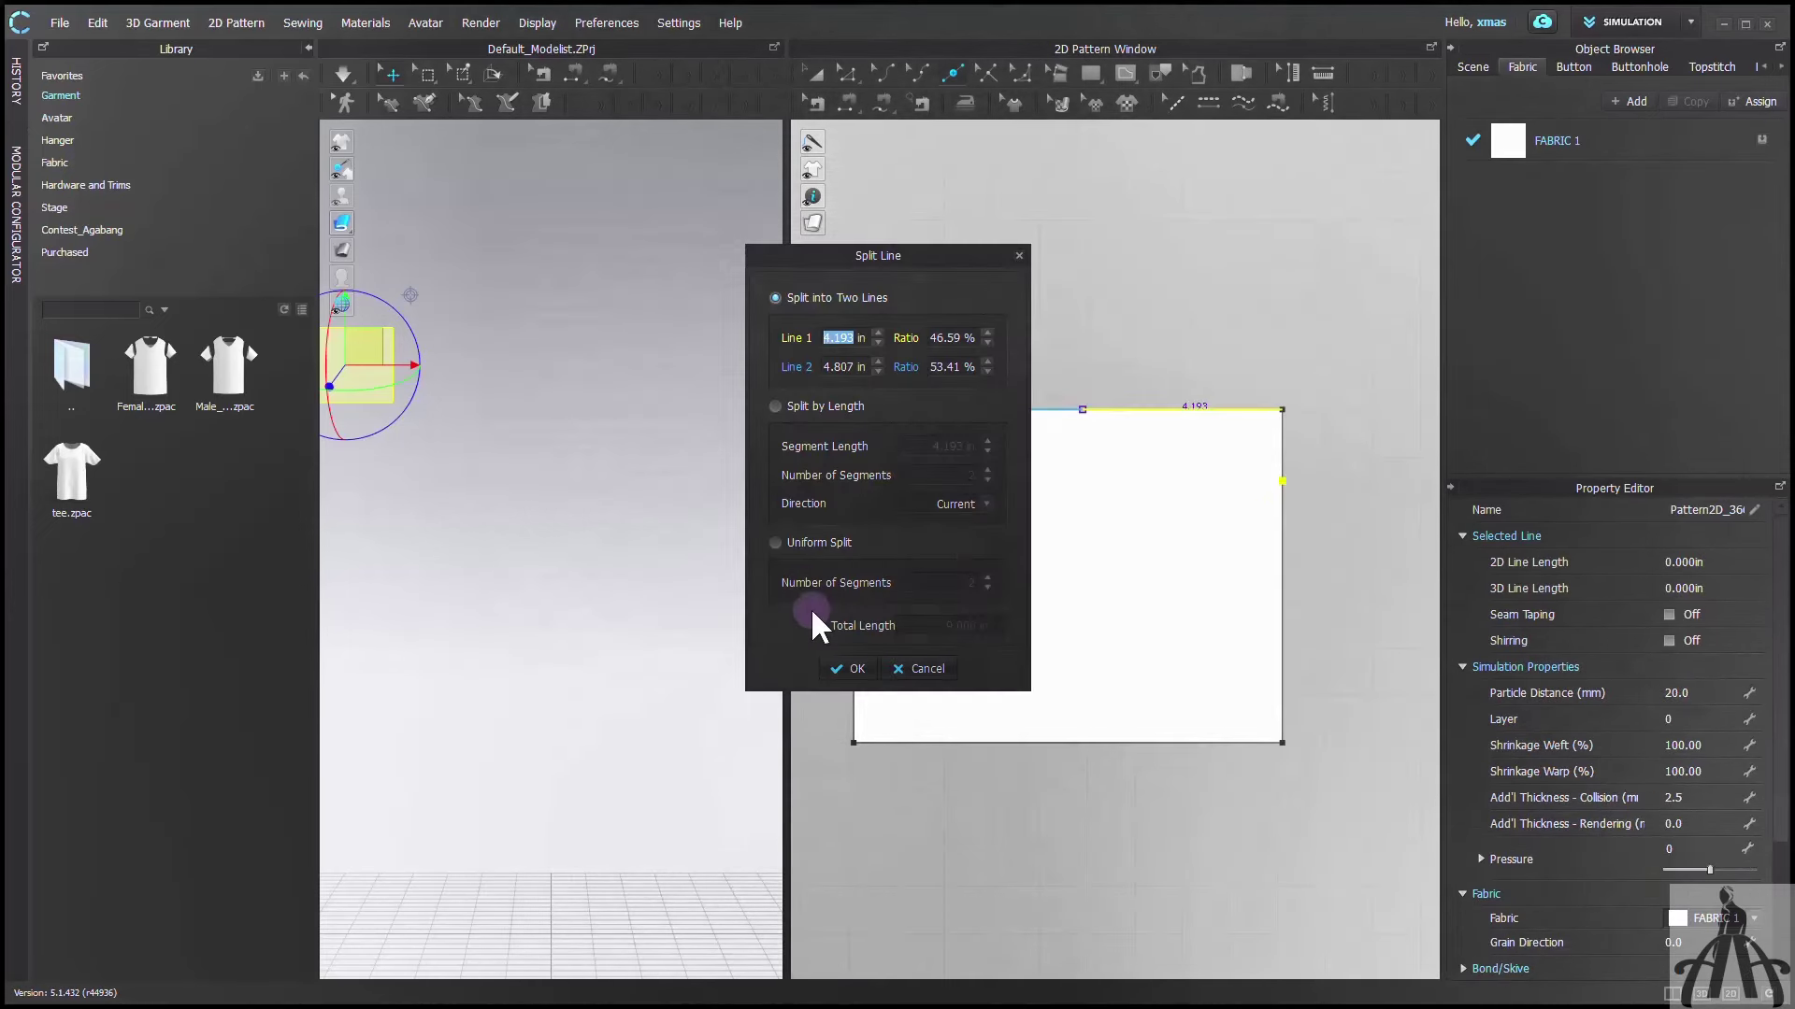
pyautogui.click(811, 598)
pyautogui.click(854, 666)
# Split the left edge at its midpoint and the top edge 1 in from the top-left corner
pyautogui.rightClick(853, 582)
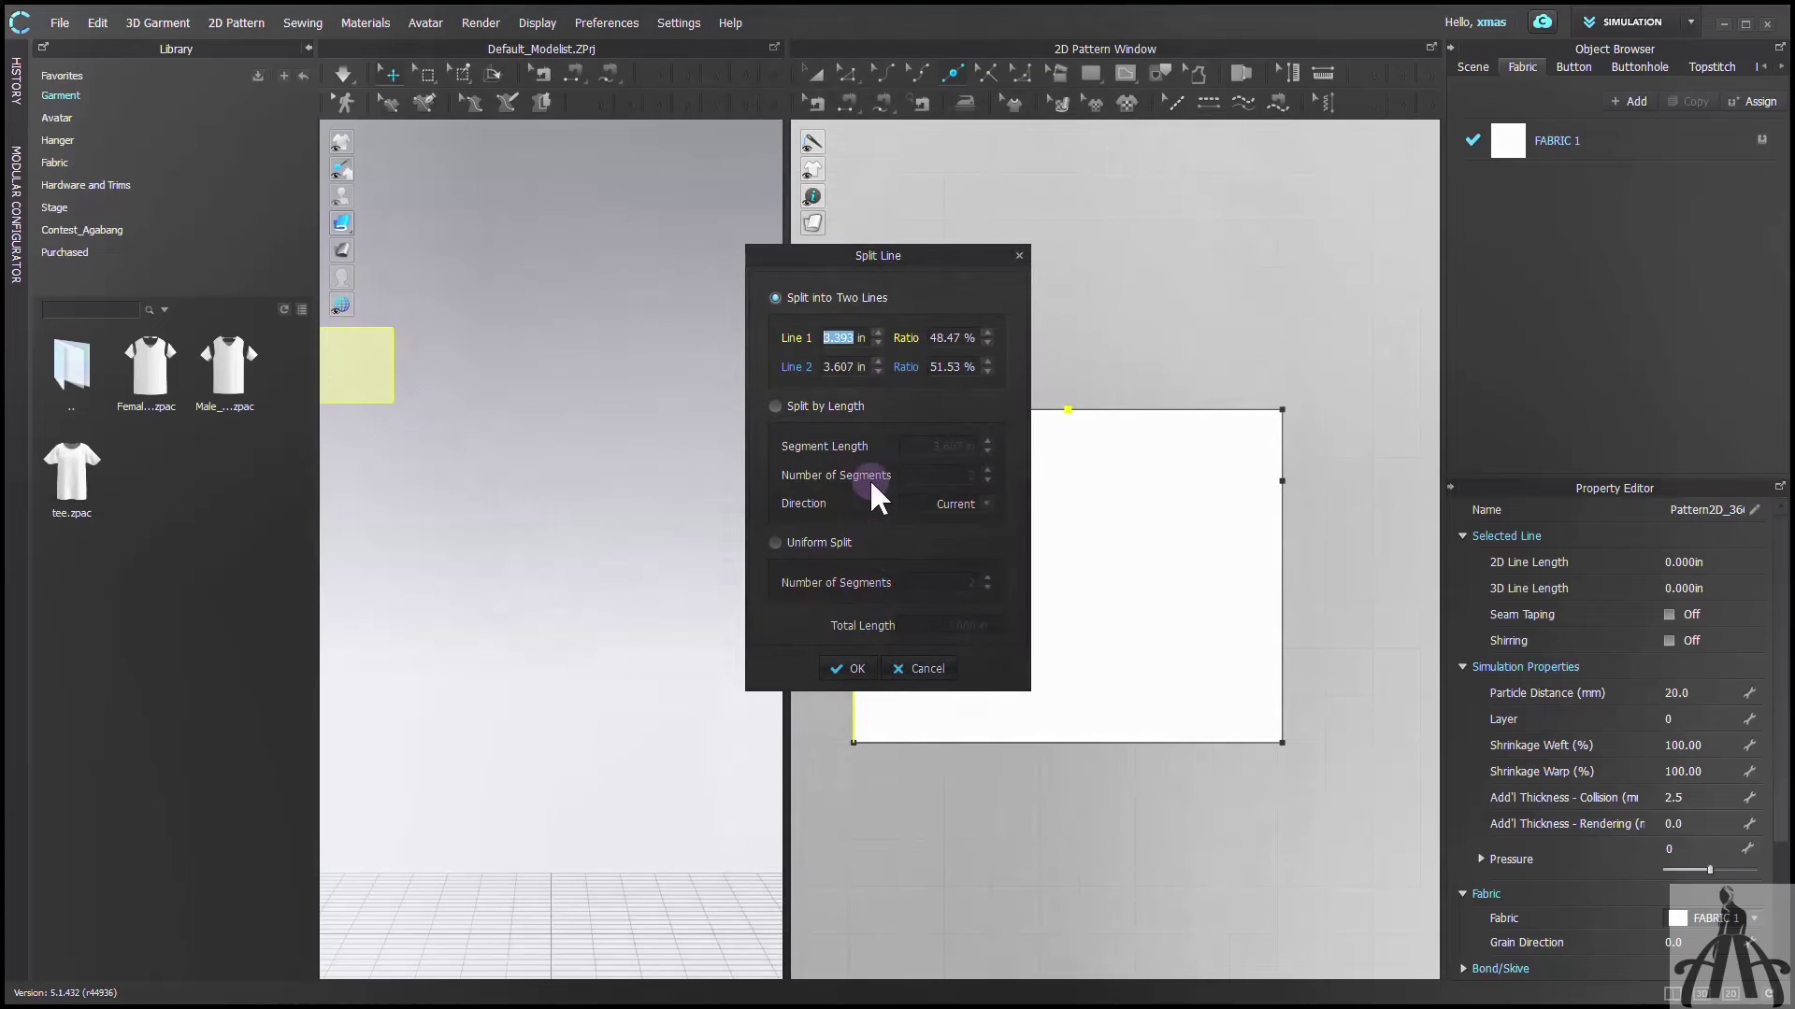
pyautogui.click(854, 668)
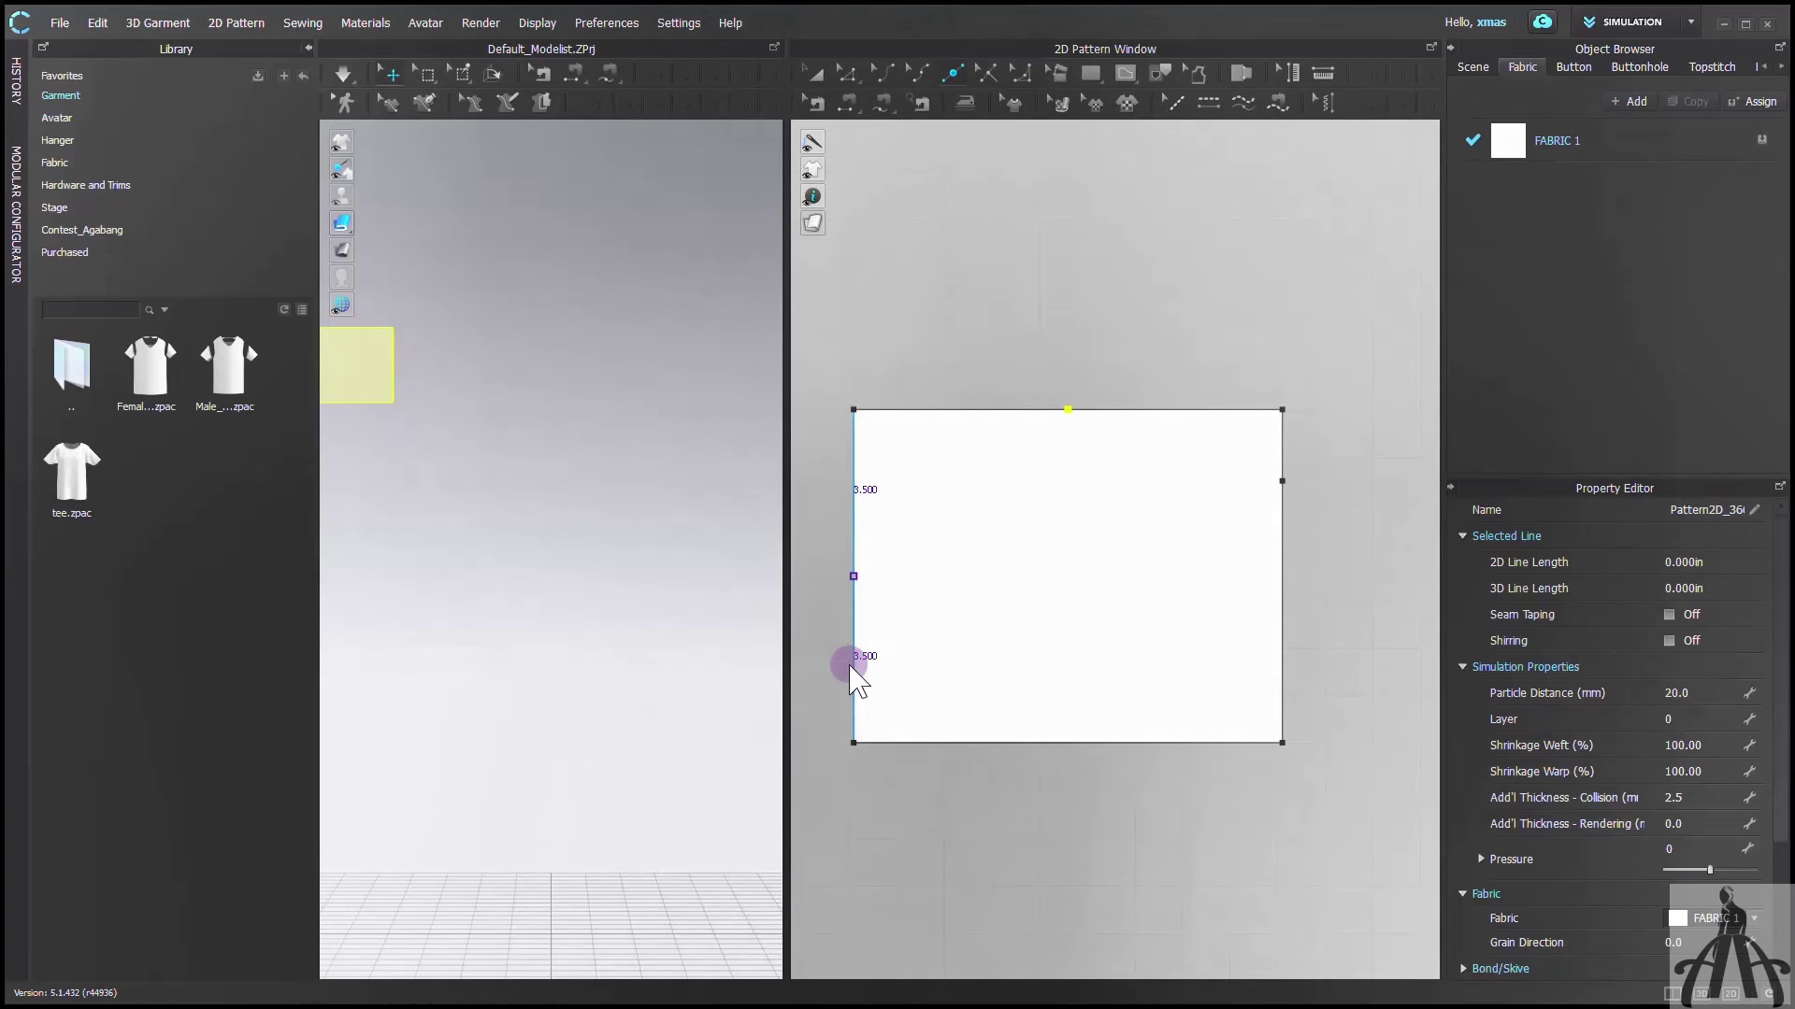
pyautogui.rightClick(877, 413)
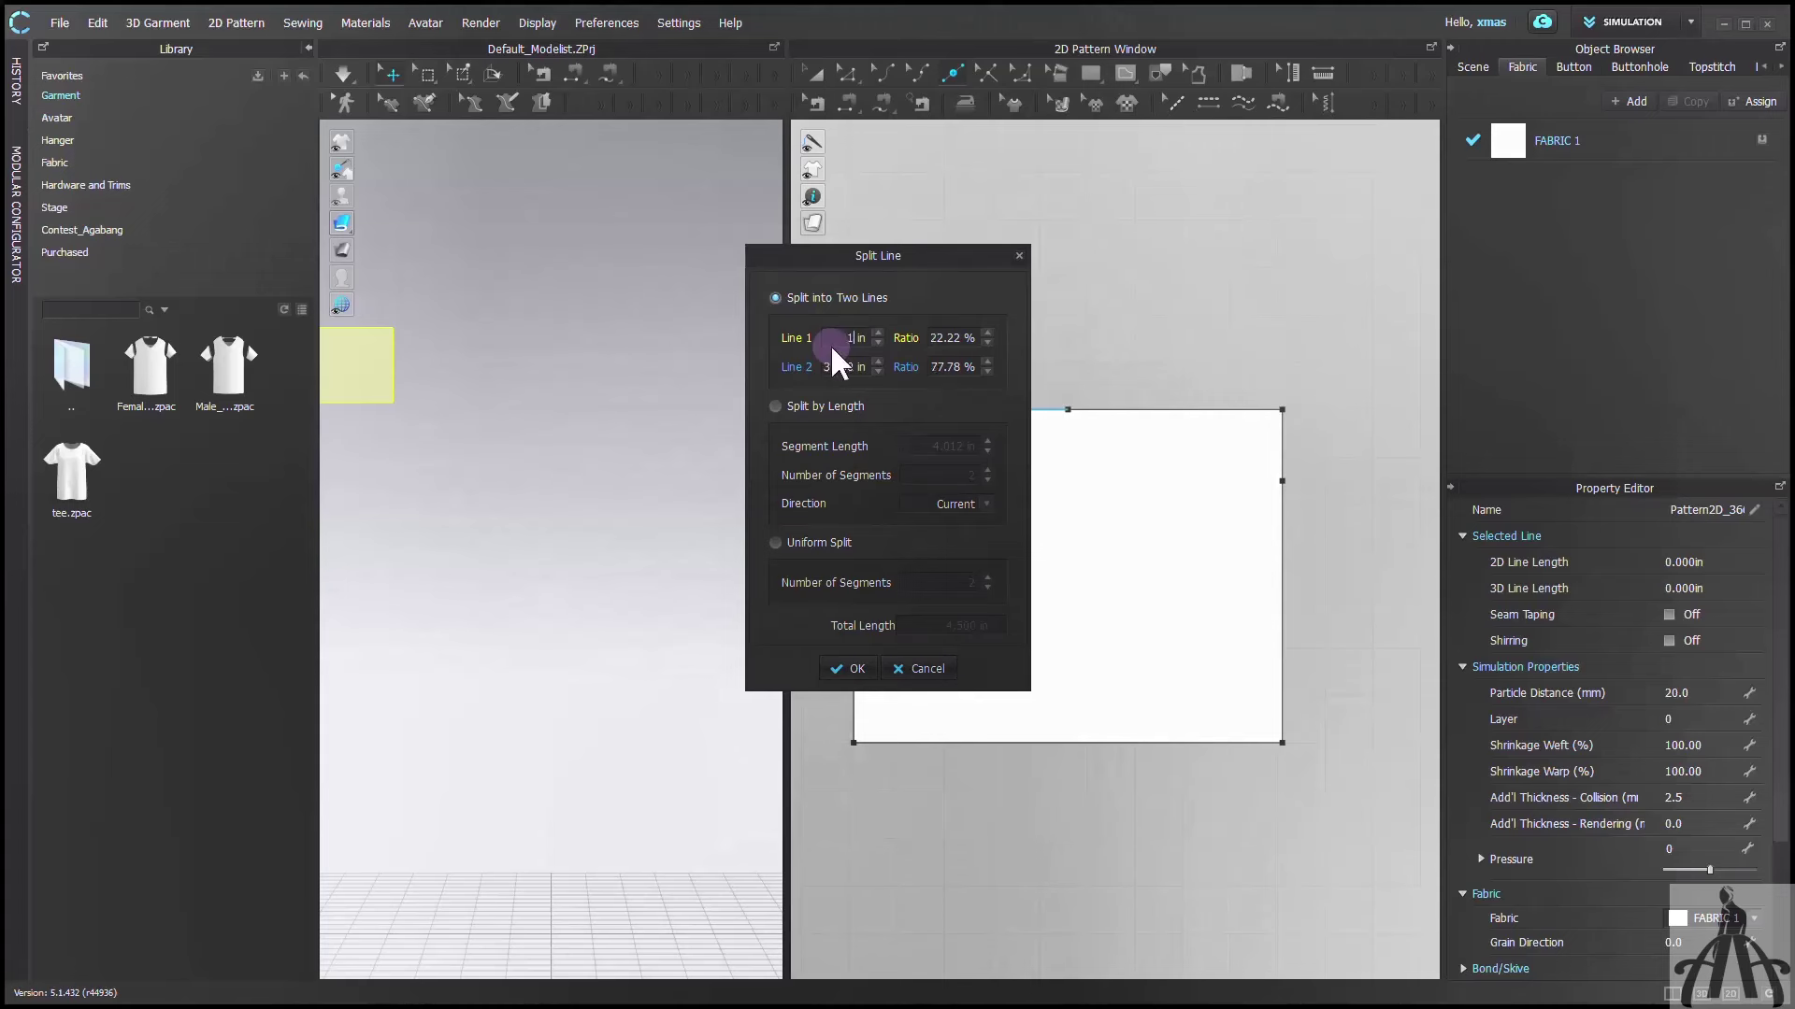
pyautogui.click(856, 668)
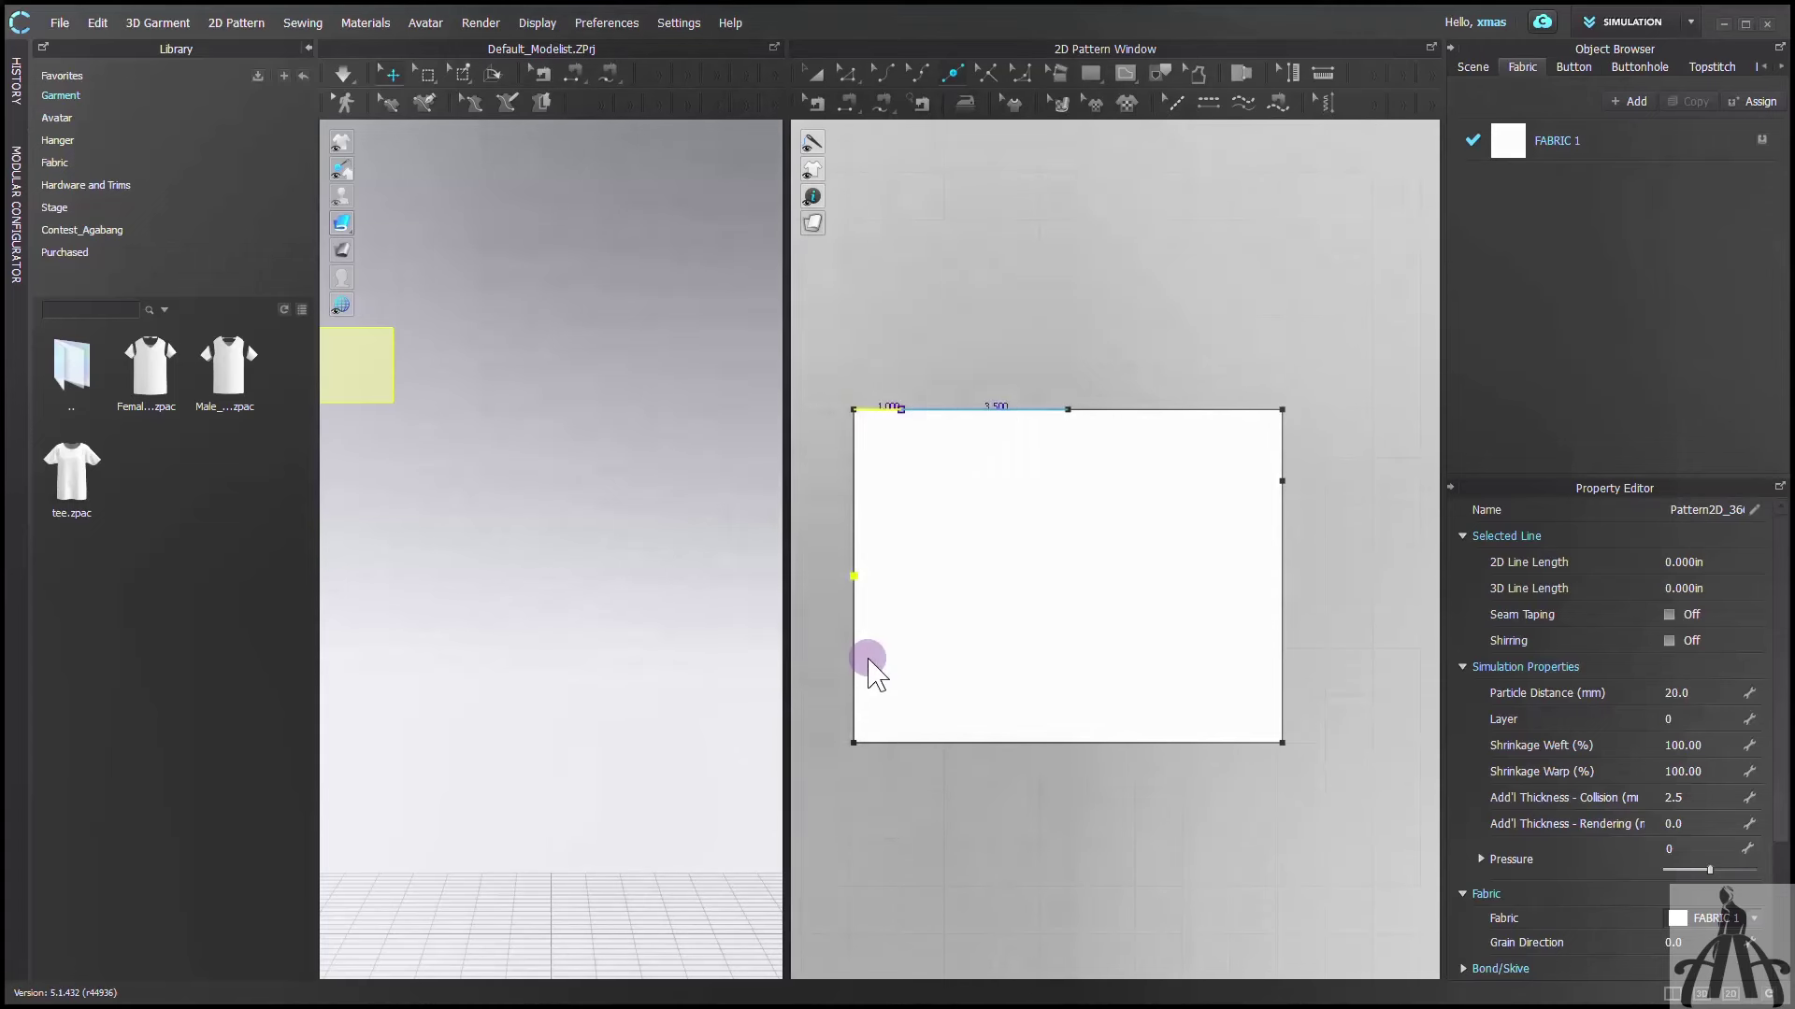
# Draw a 0.75 in horizontal internal line from outside the pattern to the left edge's midpoint
pyautogui.scroll(2, 828, 587)
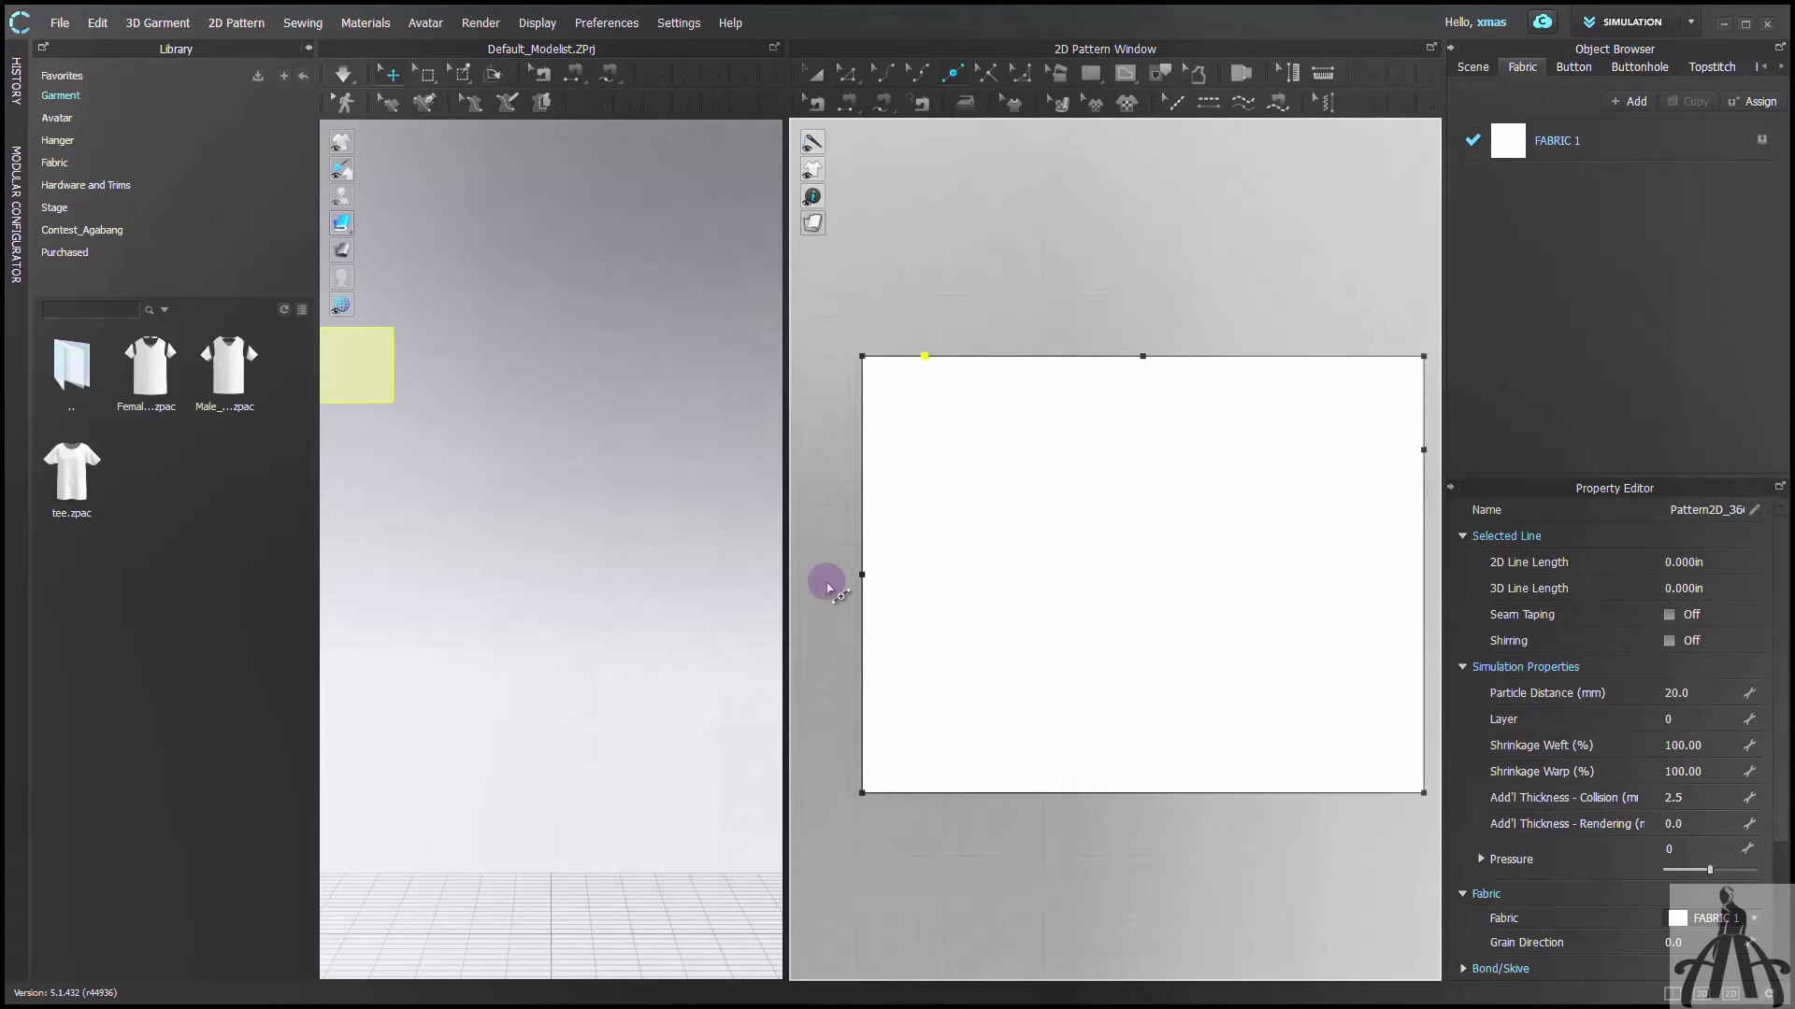
pyautogui.scroll(1, 828, 587)
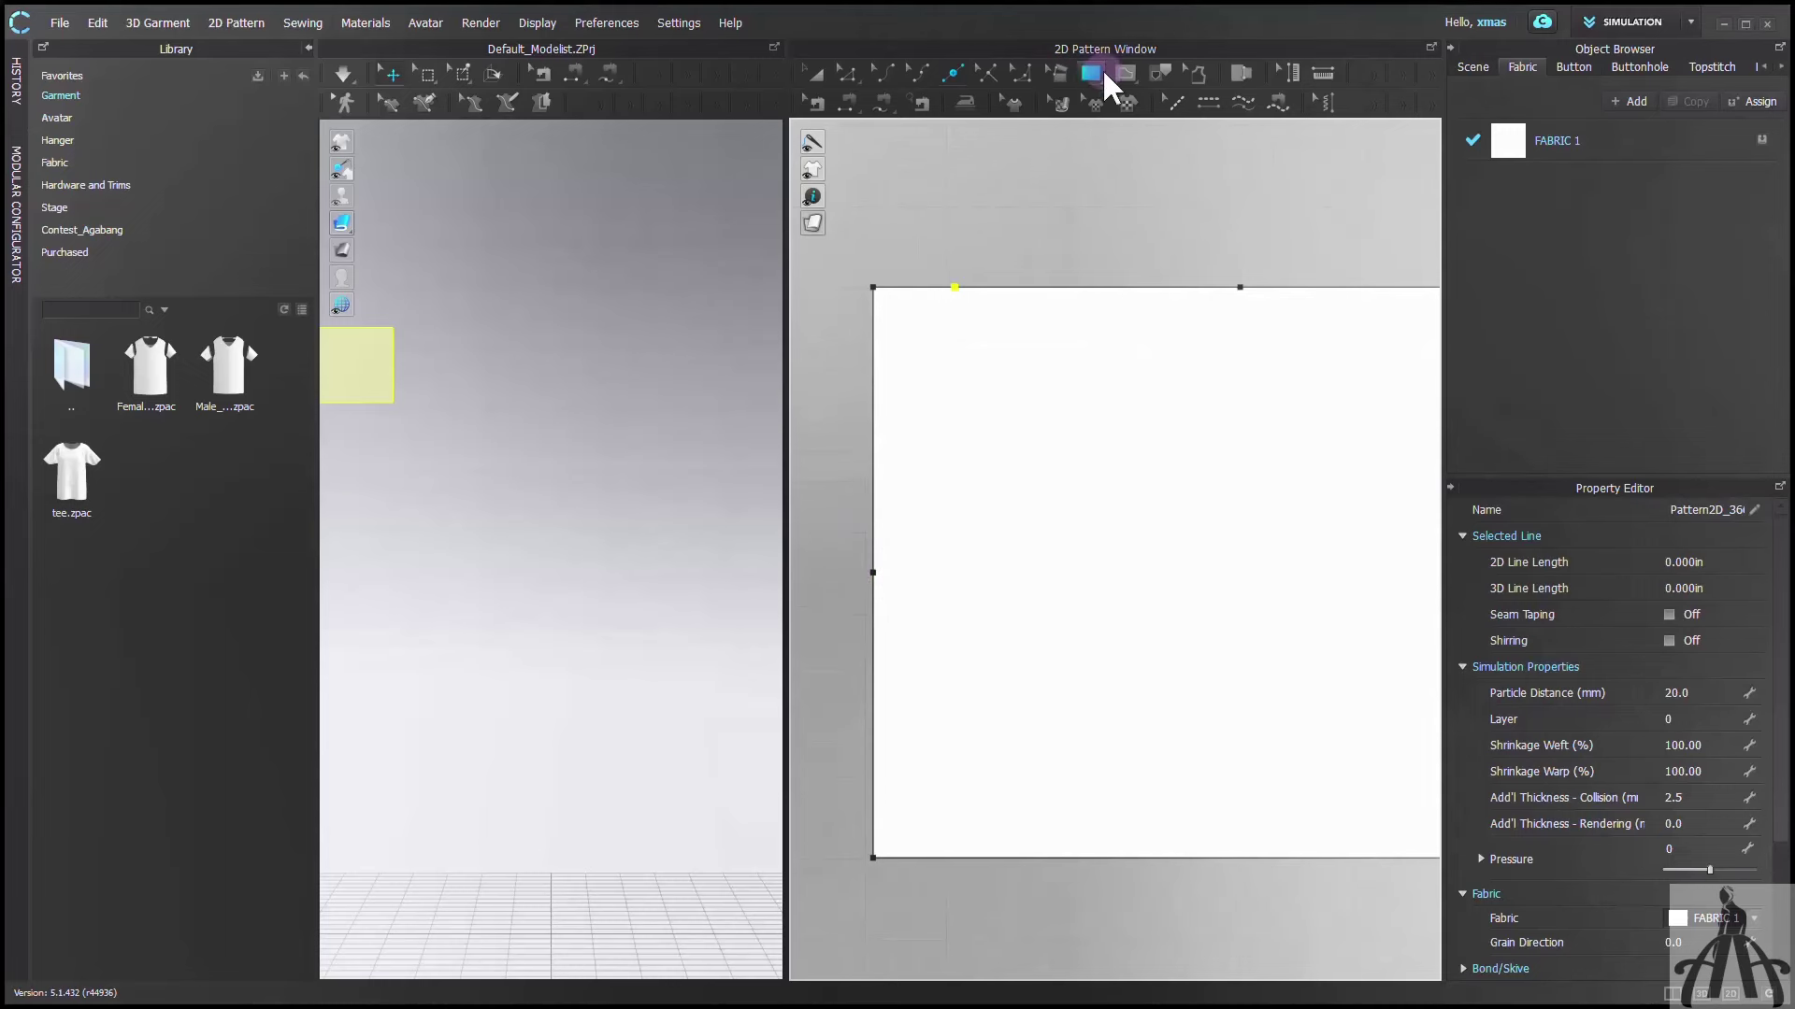
pyautogui.click(819, 575)
pyautogui.write('.75')
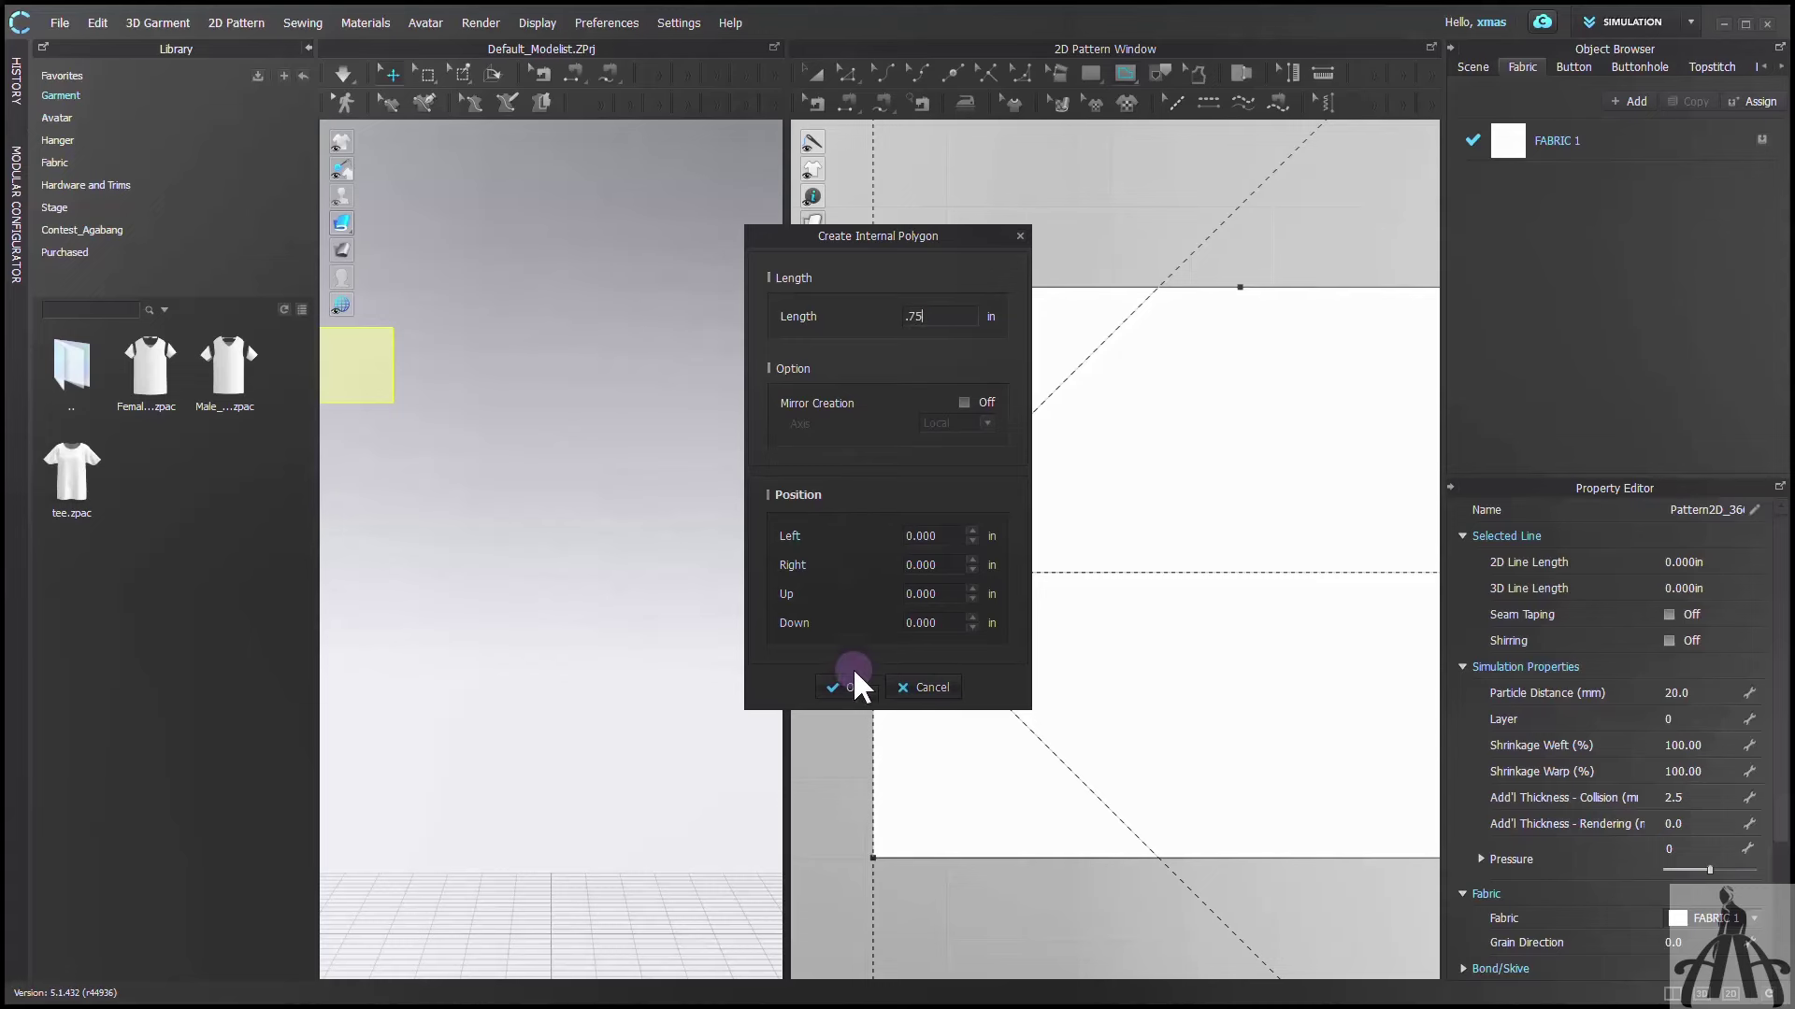
pyautogui.click(847, 687)
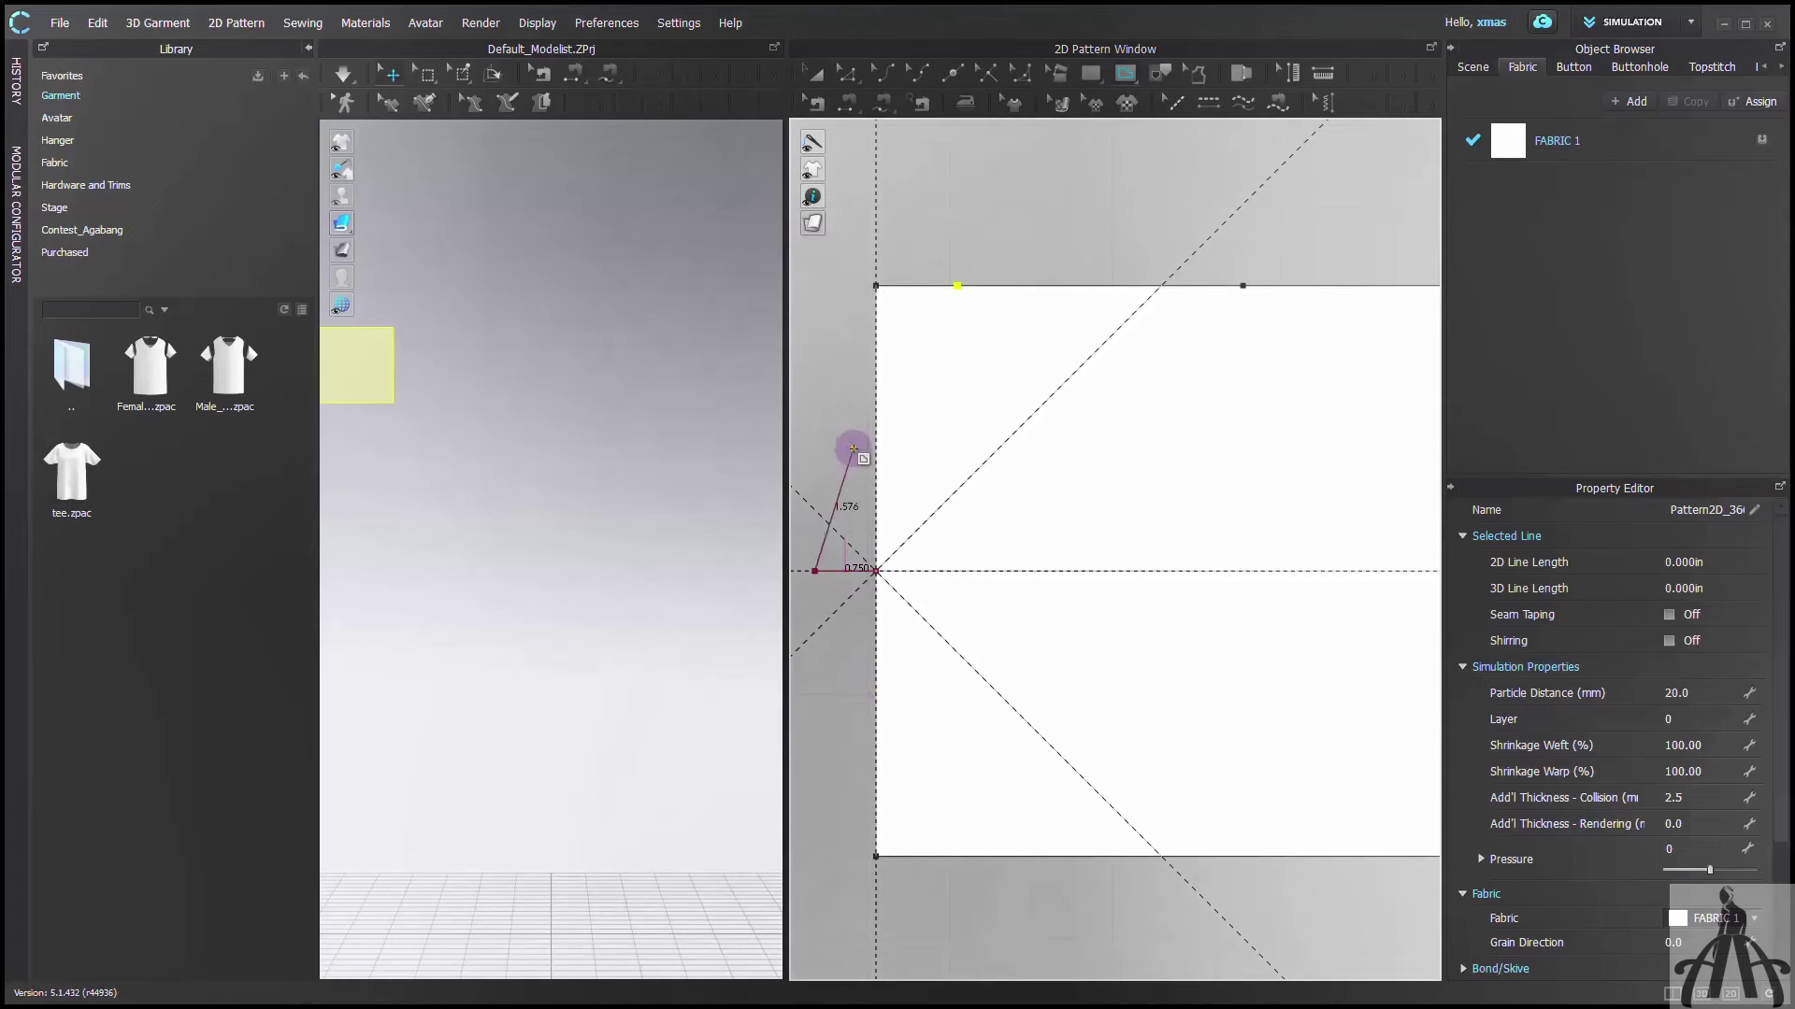
pyautogui.press('Return')
# Draw a 7.25 in horizontal internal line from the left edge's midpoint into the pattern
pyautogui.scroll(-6, 943, 606)
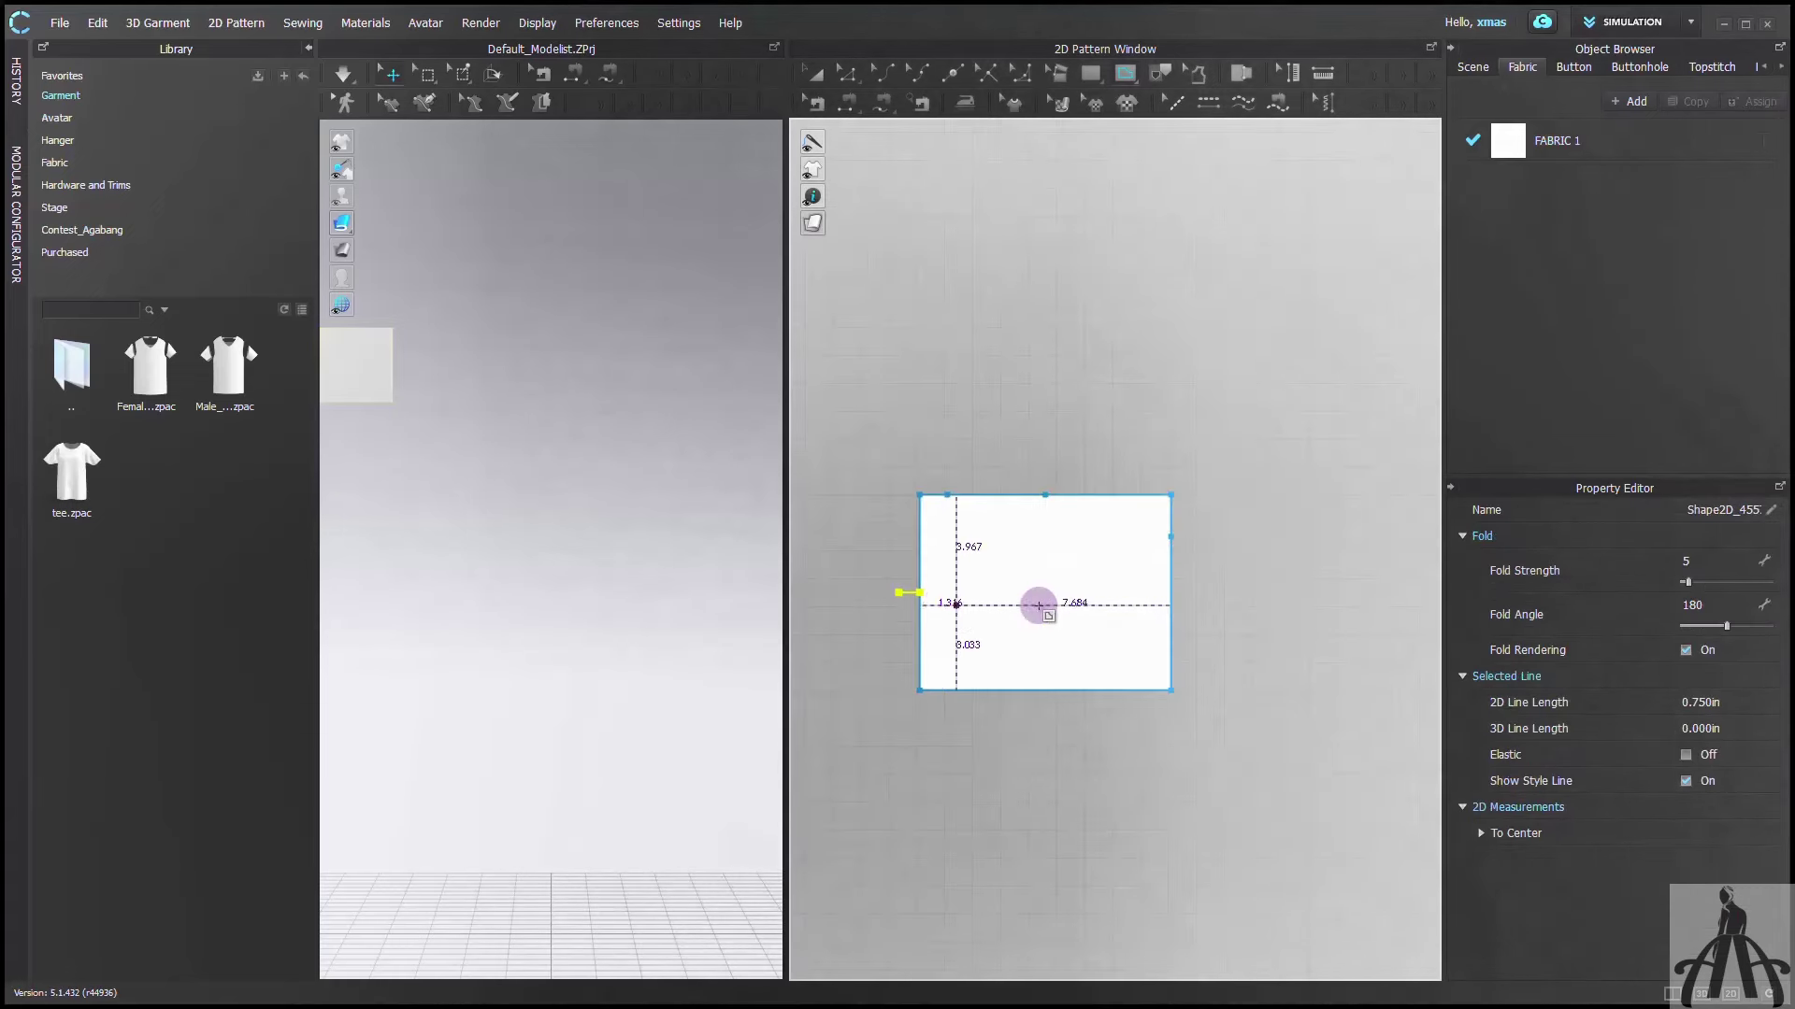
pyautogui.scroll(3, 1042, 607)
pyautogui.scroll(-1, 902, 555)
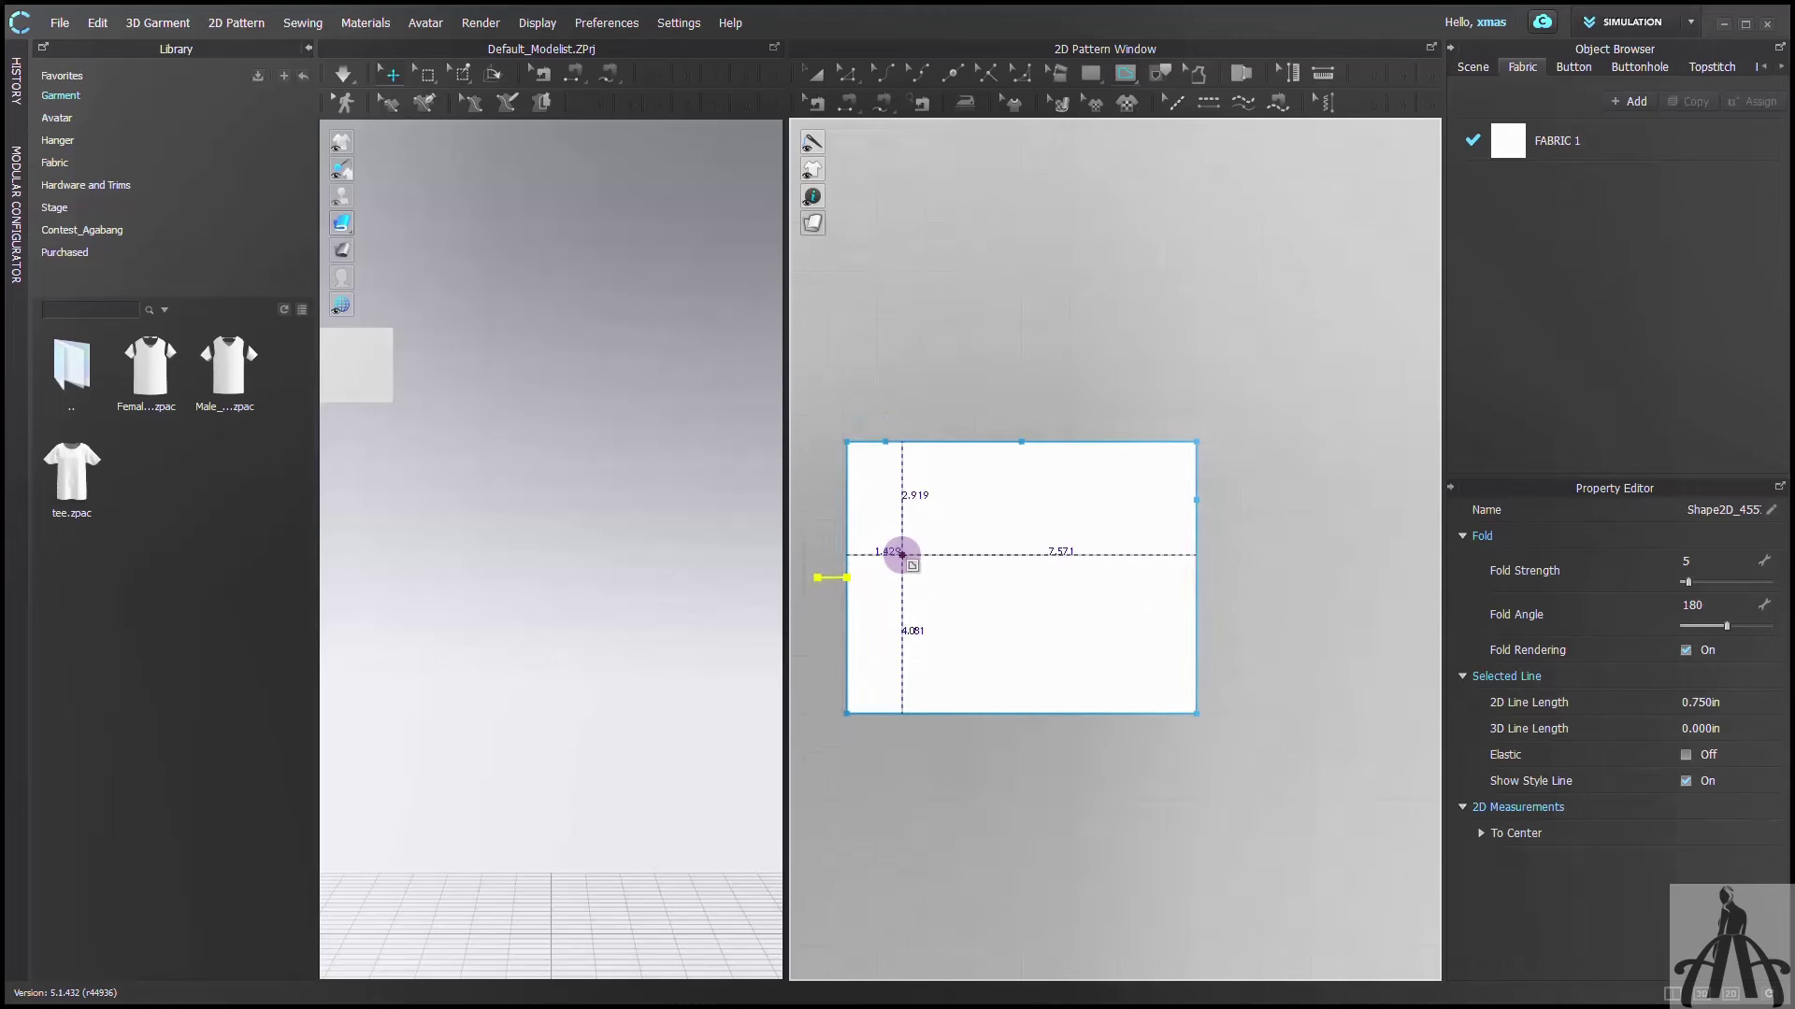
pyautogui.click(847, 578)
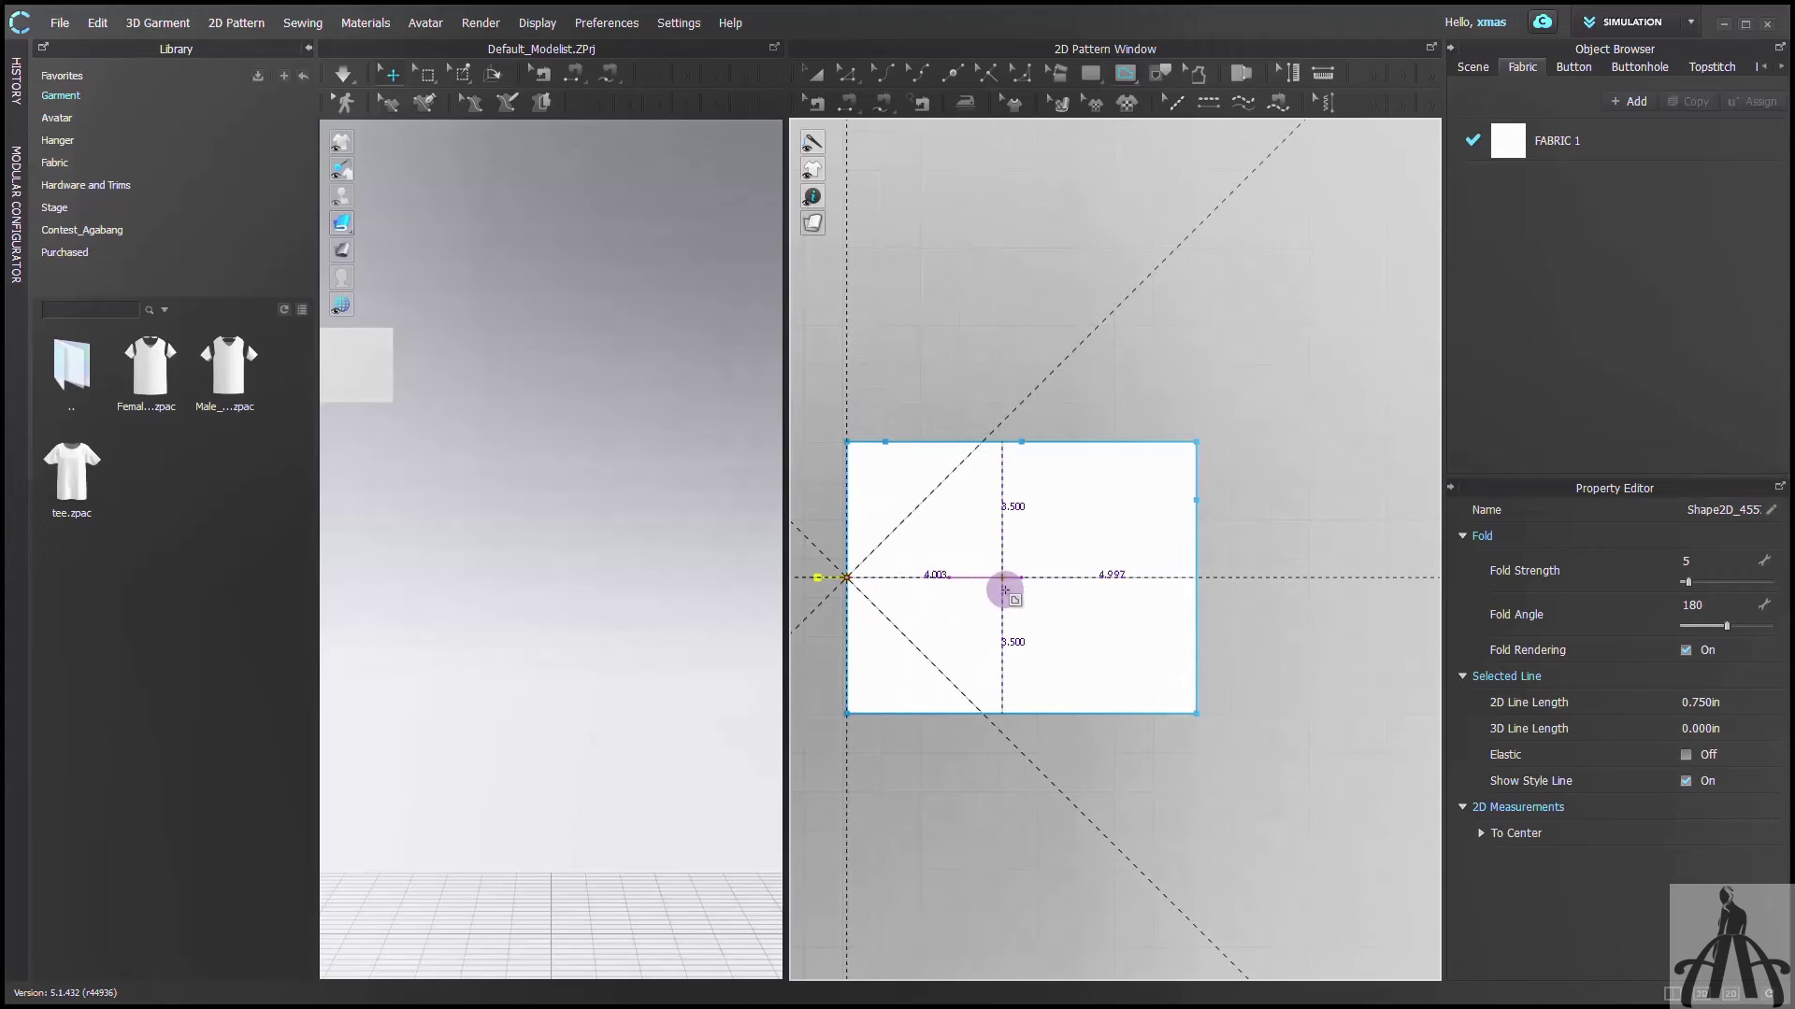
pyautogui.click(1005, 590)
pyautogui.write('7')
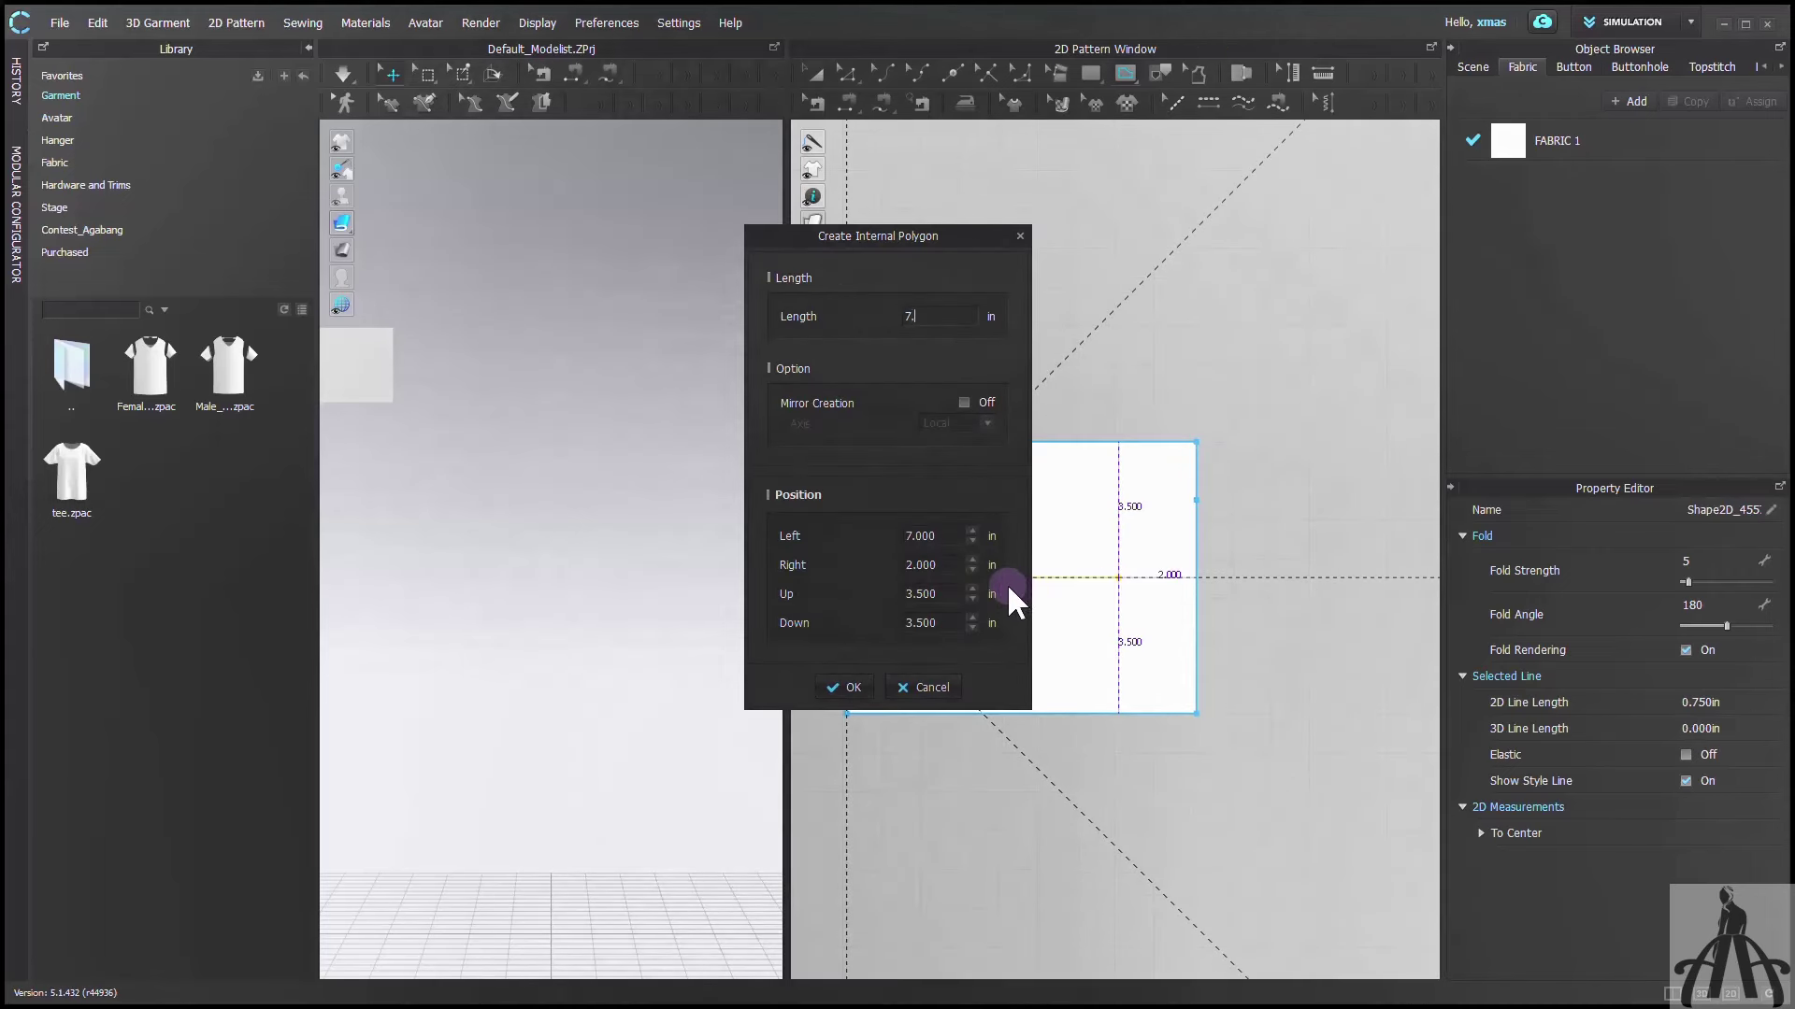
pyautogui.write('.25')
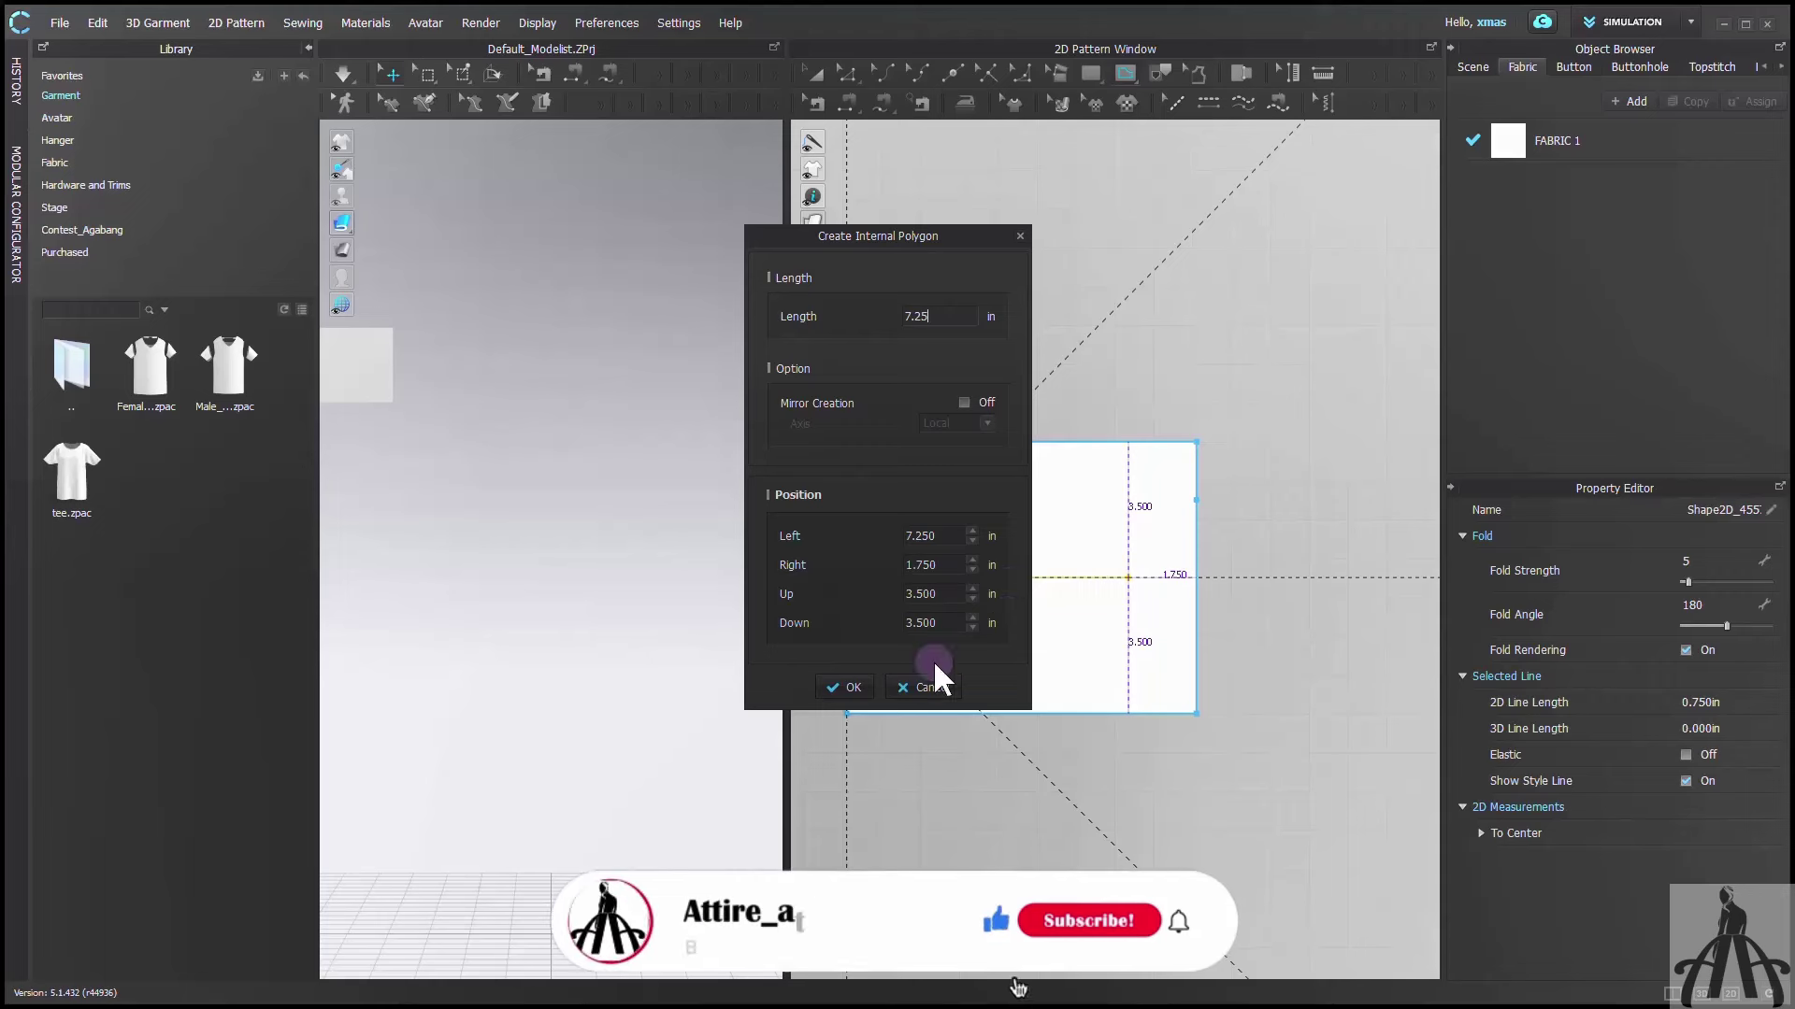
pyautogui.click(846, 688)
pyautogui.press('Return')
# Split the left edge 1 in below the top-left corner
pyautogui.press('x')
pyautogui.scroll(4, 863, 517)
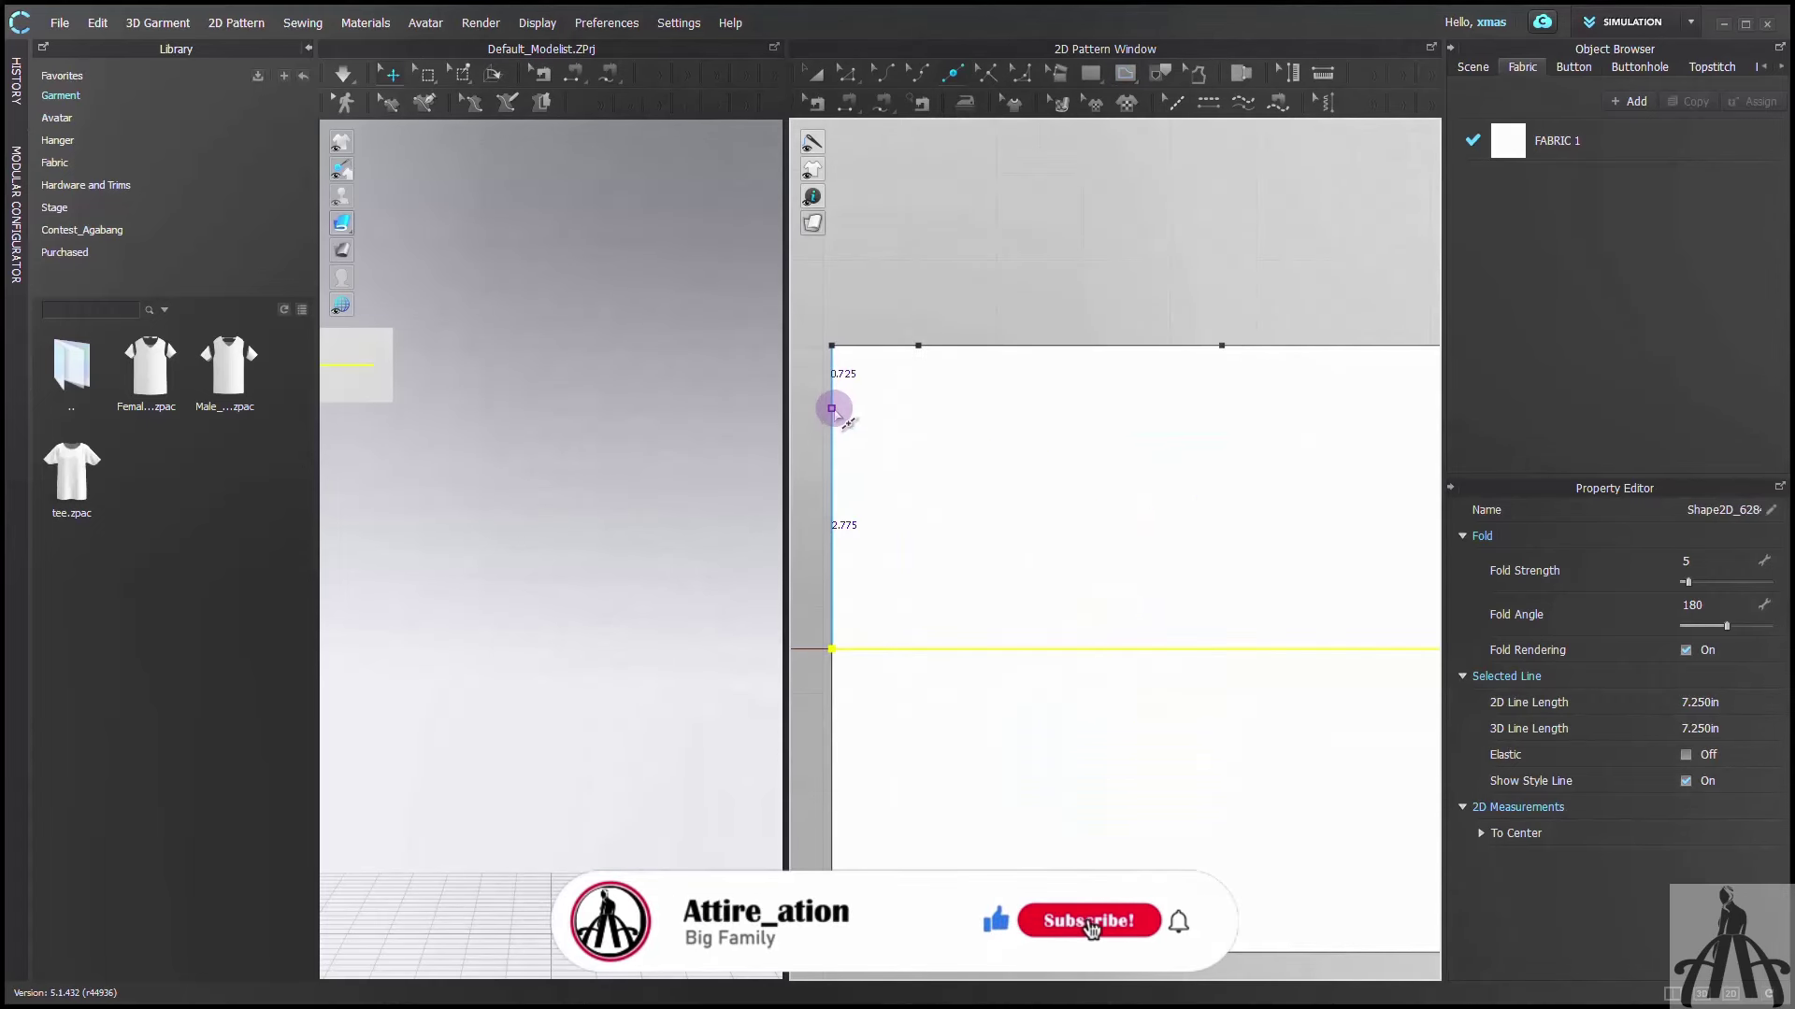
pyautogui.rightClick(833, 408)
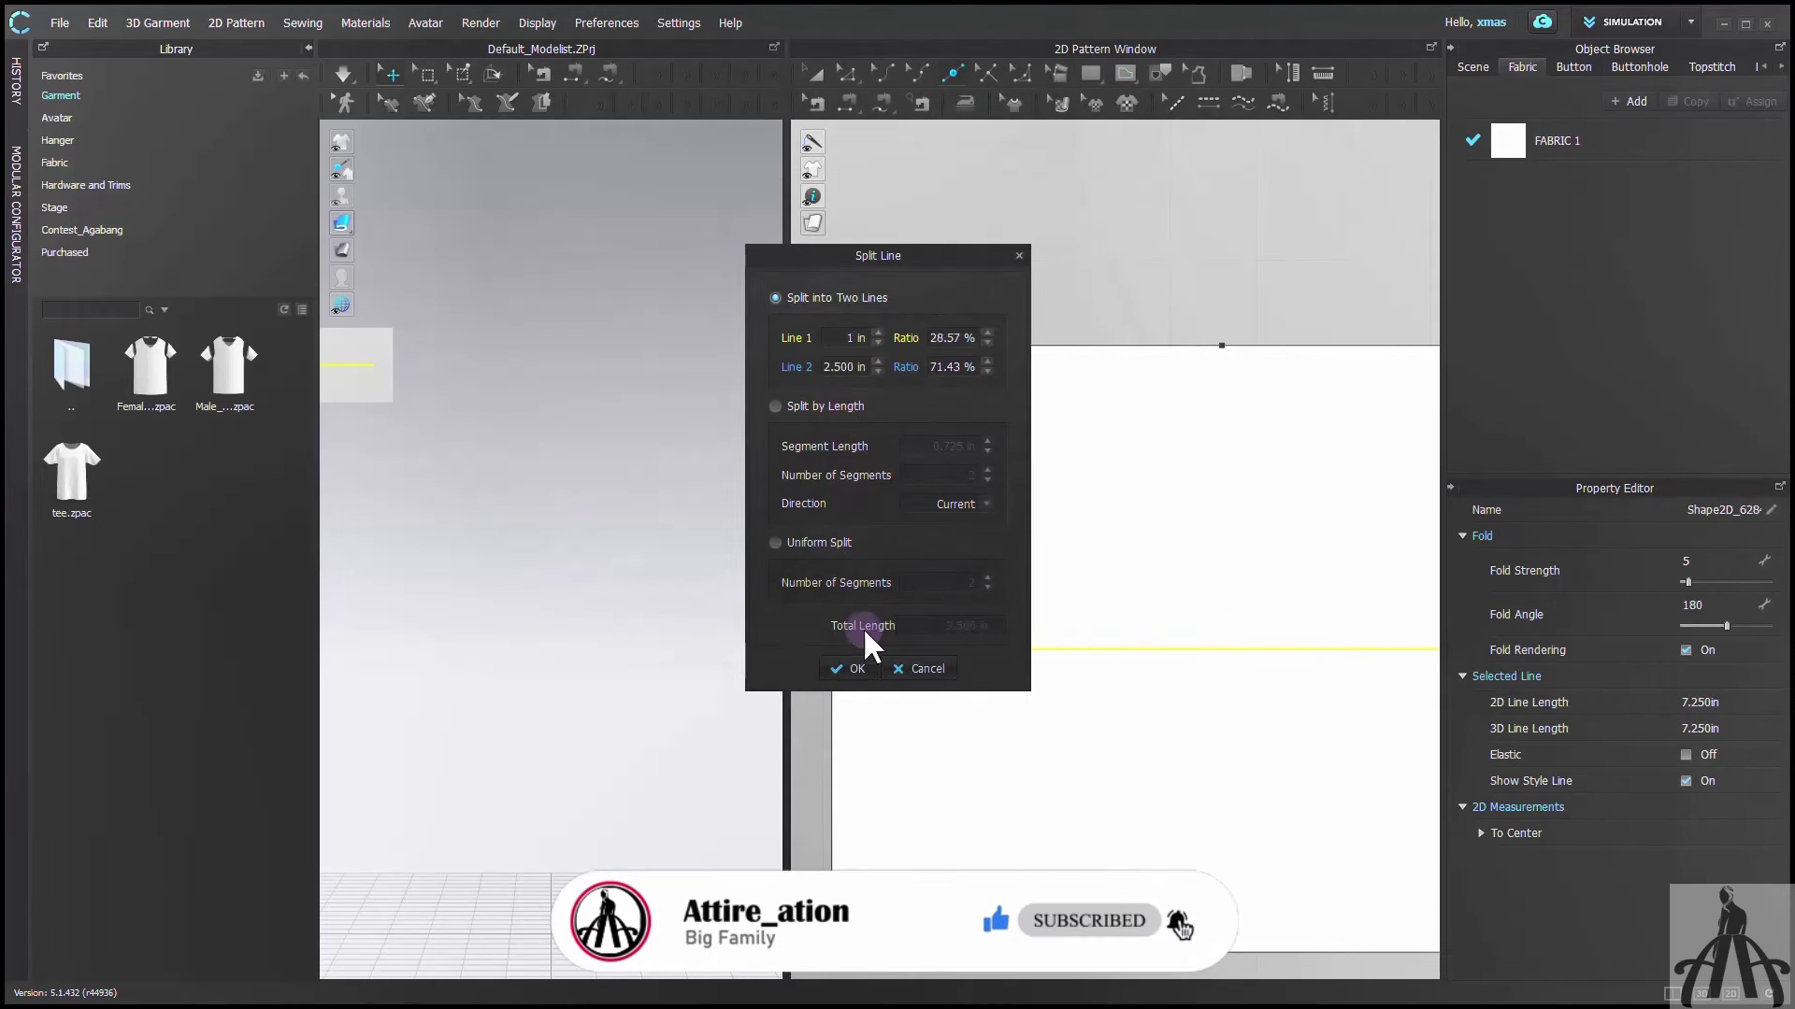
pyautogui.click(855, 669)
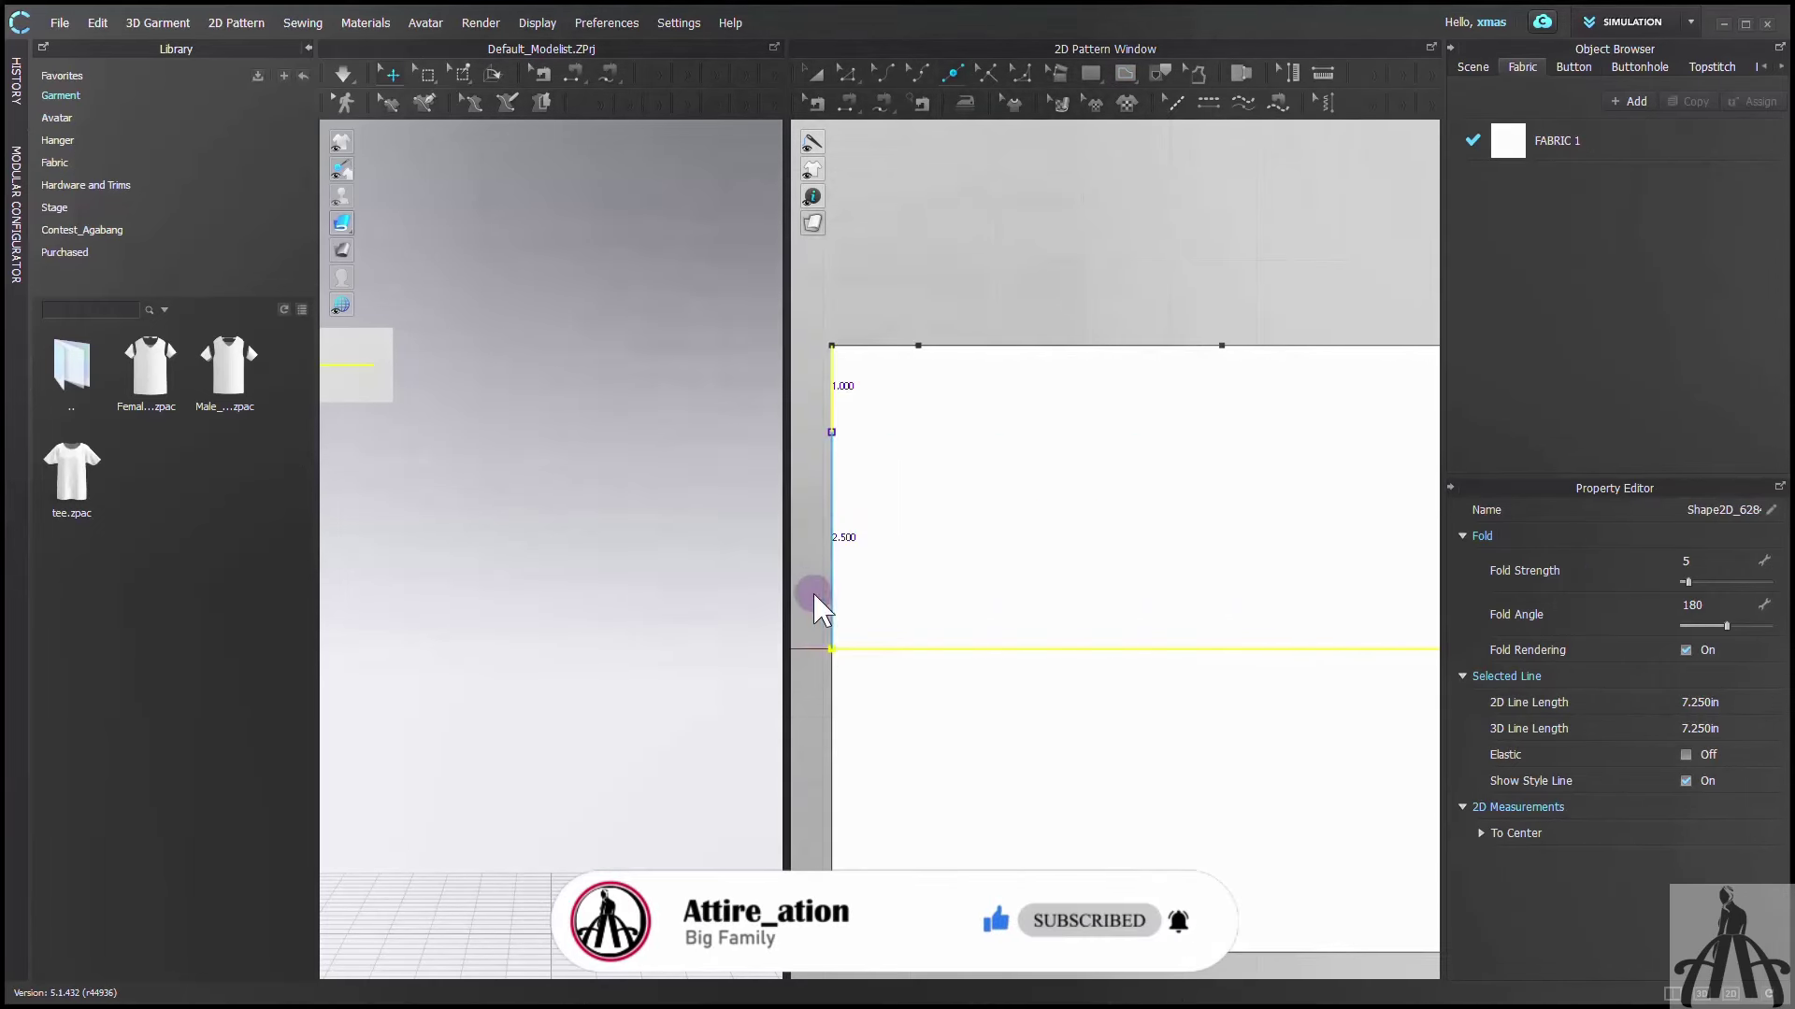
# Draw a polyline from the right-edge point via the top midpoint and the 0.75 in line's outer end to the bottom-left corner, bowing its middle segment outward
pyautogui.click(870, 561)
pyautogui.scroll(-3, 872, 566)
pyautogui.click(1288, 514)
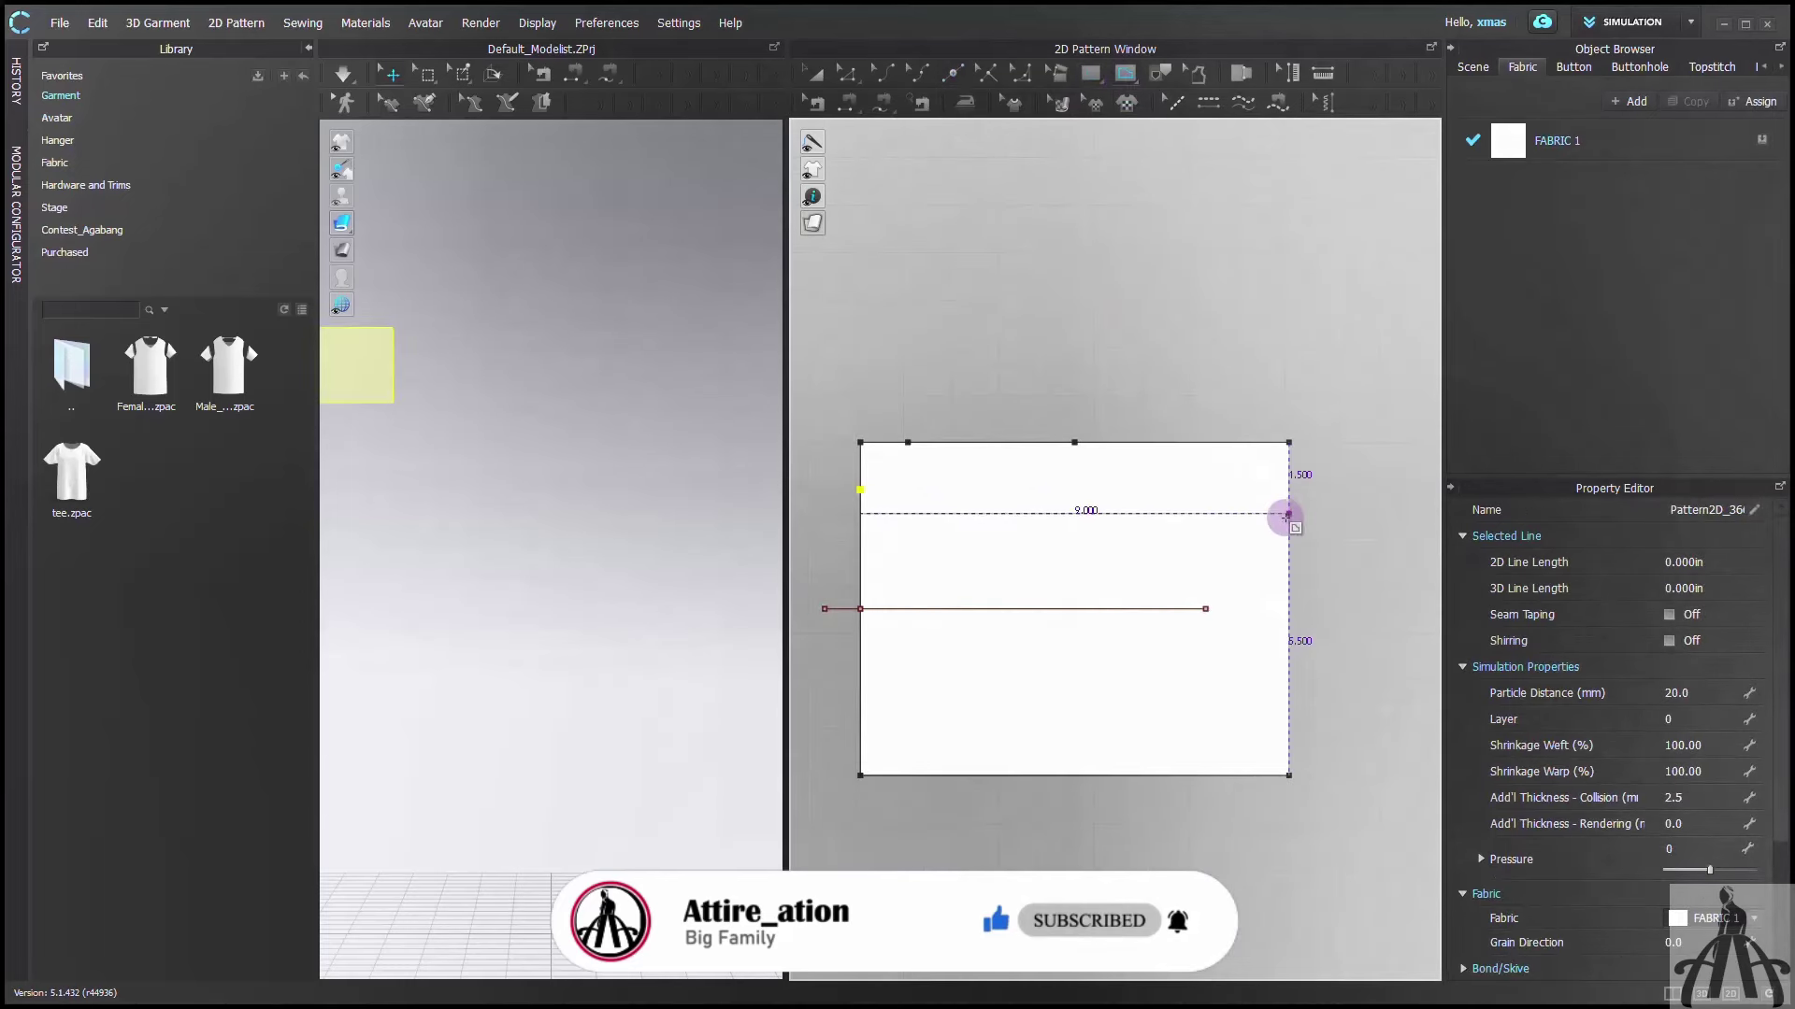
pyautogui.click(1075, 442)
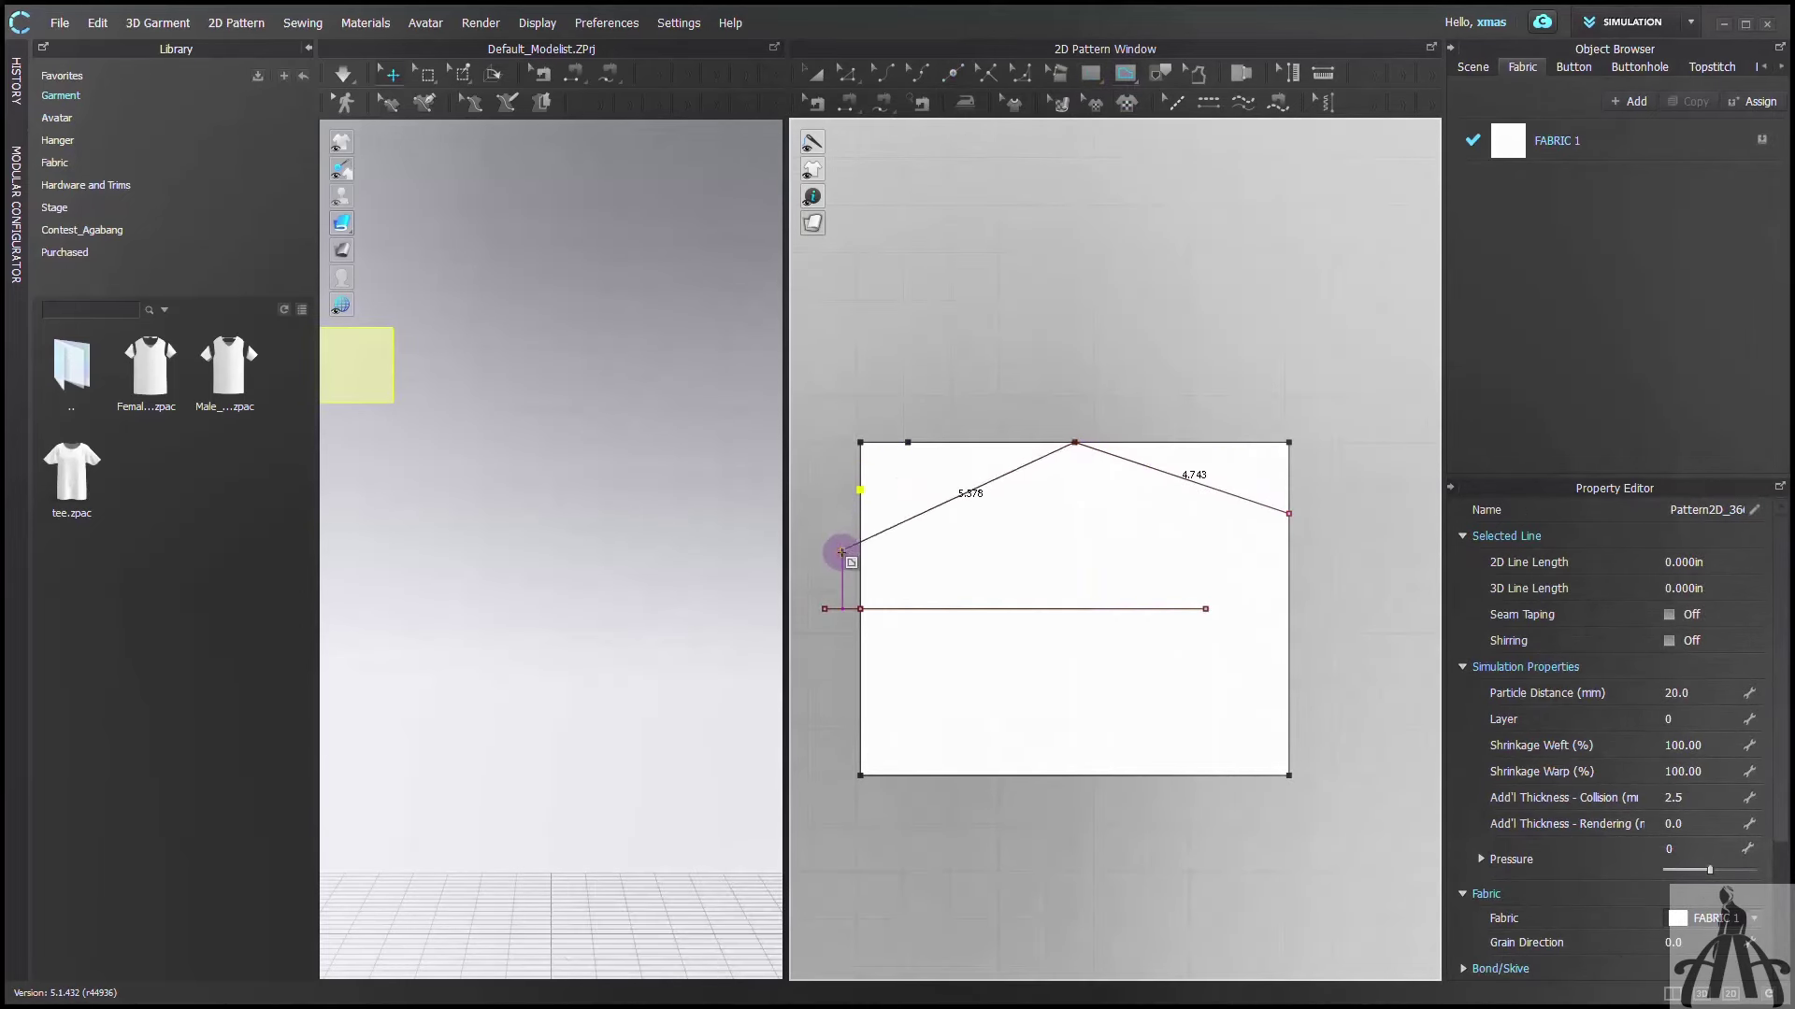
pyautogui.click(825, 609)
pyautogui.click(860, 772)
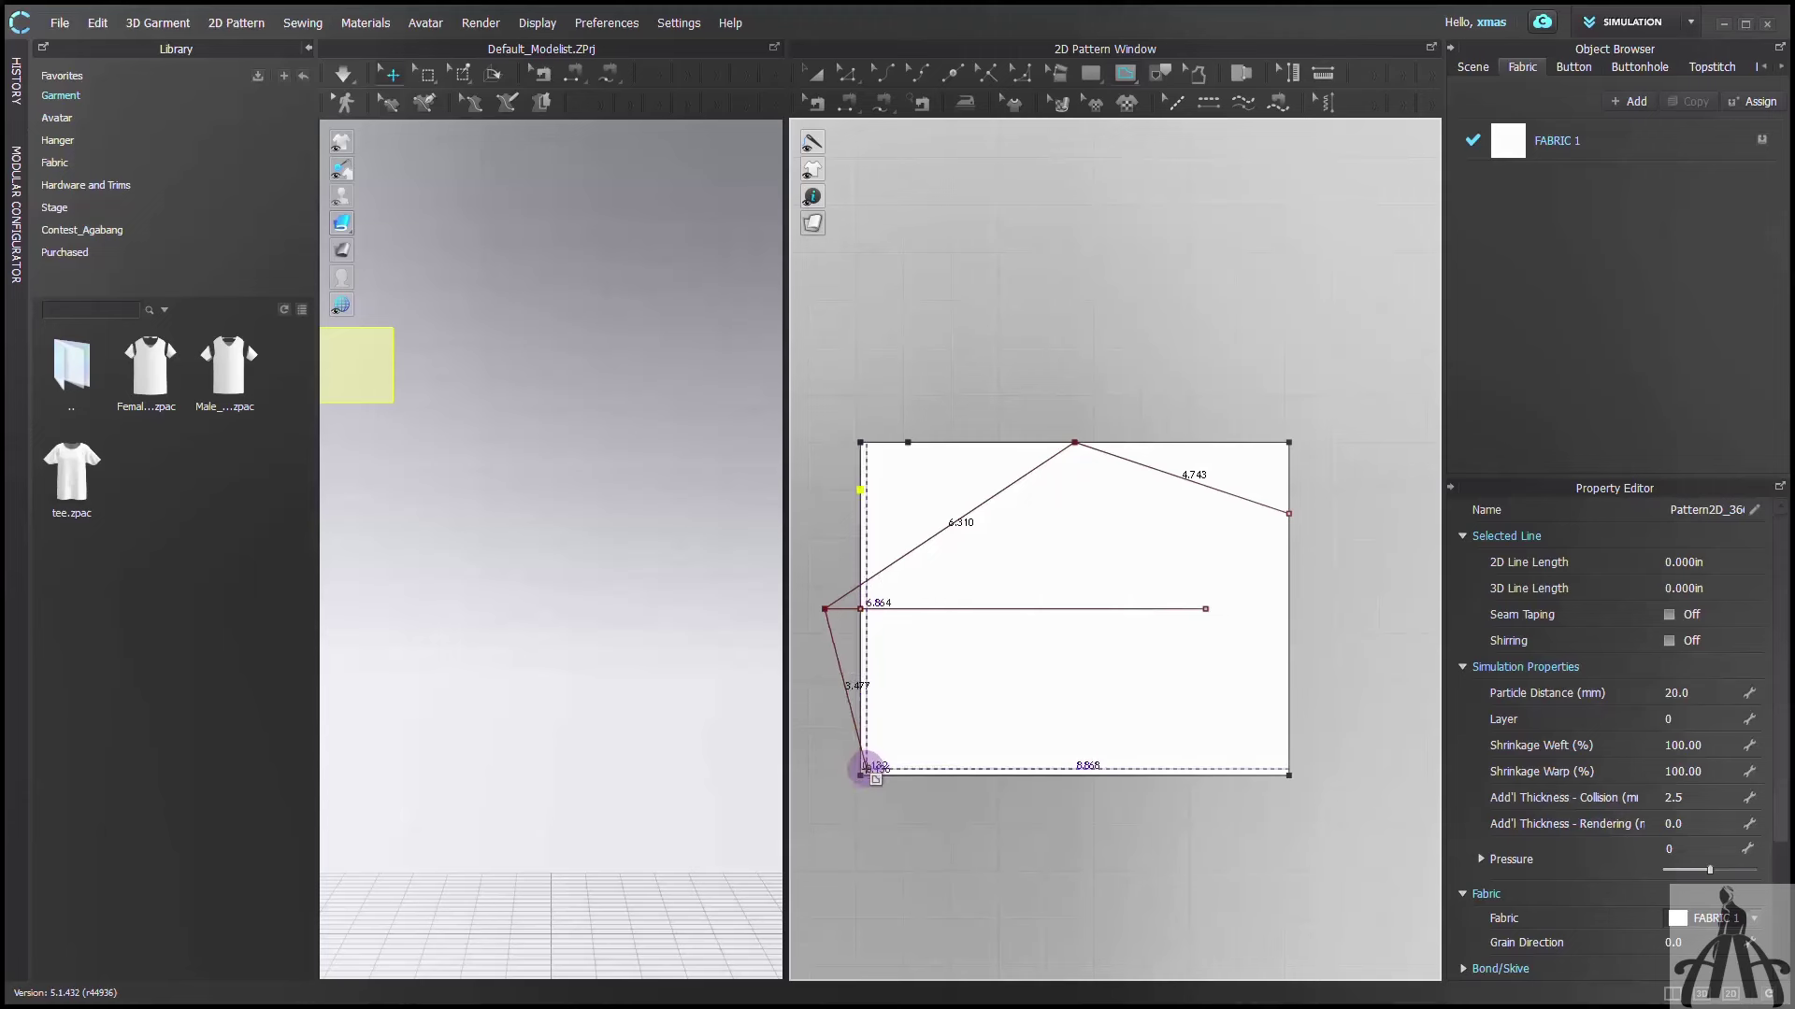
pyautogui.click(859, 775)
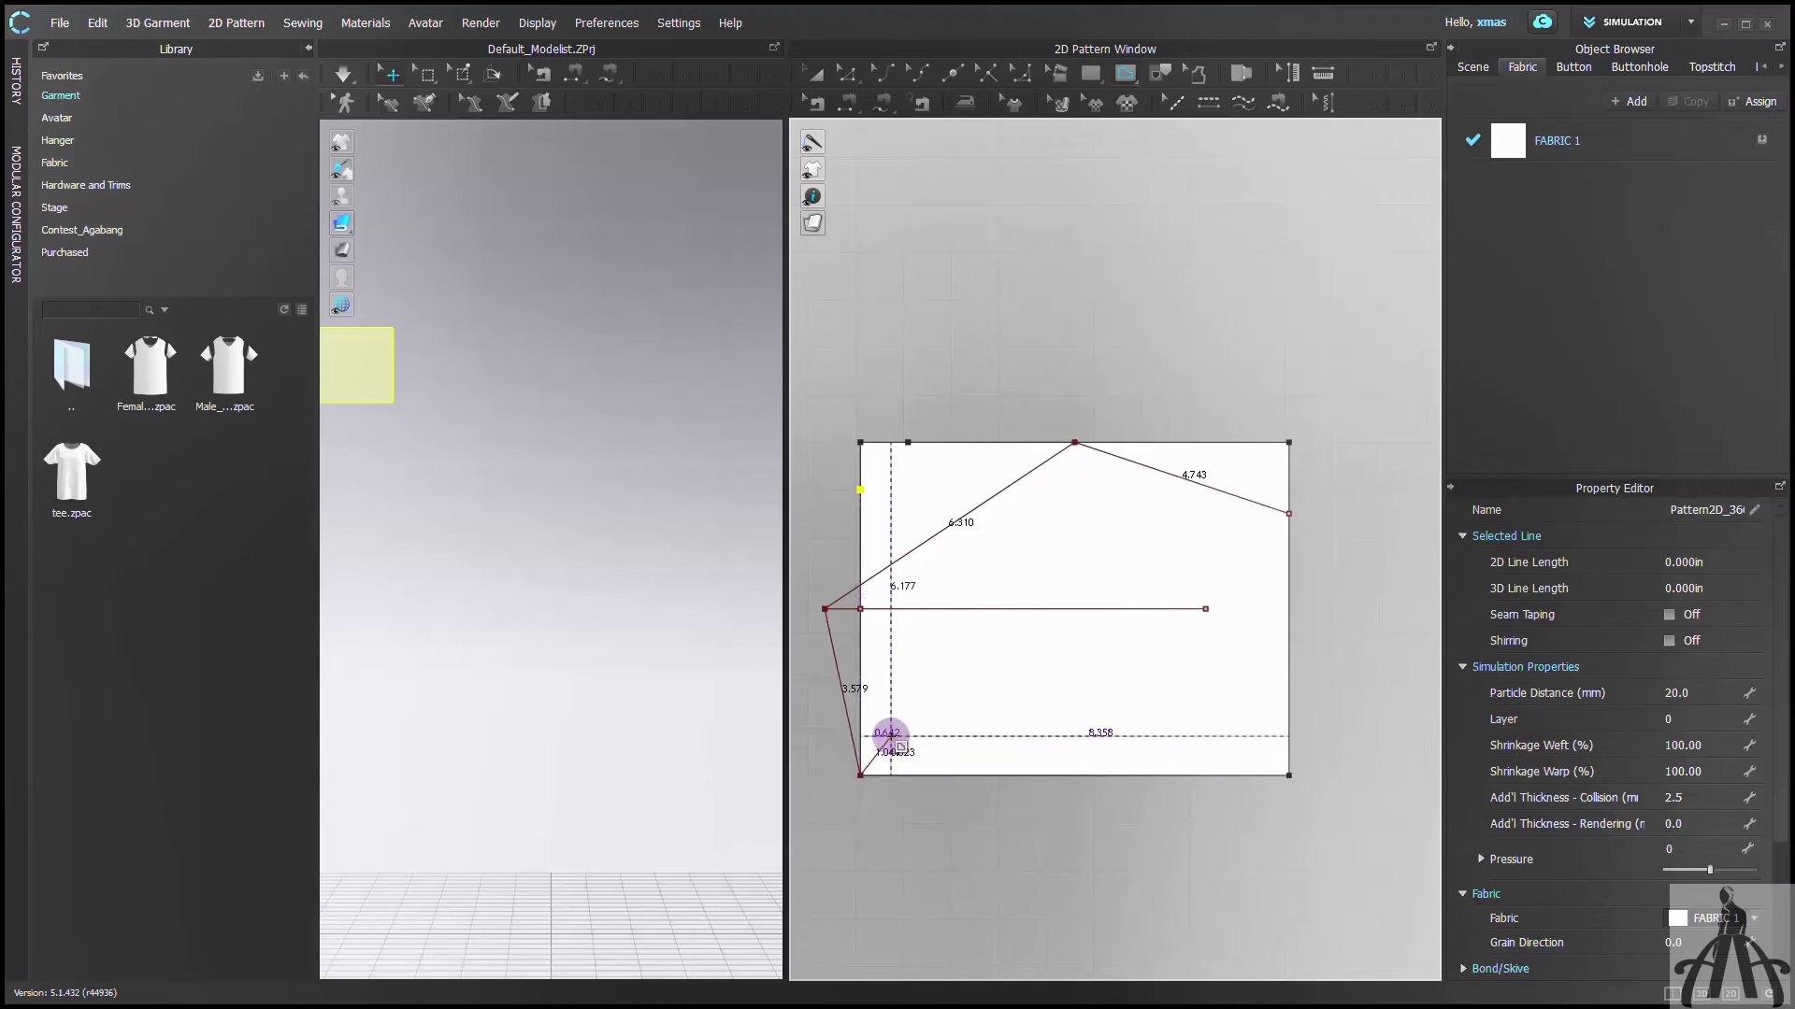
pyautogui.press('Return')
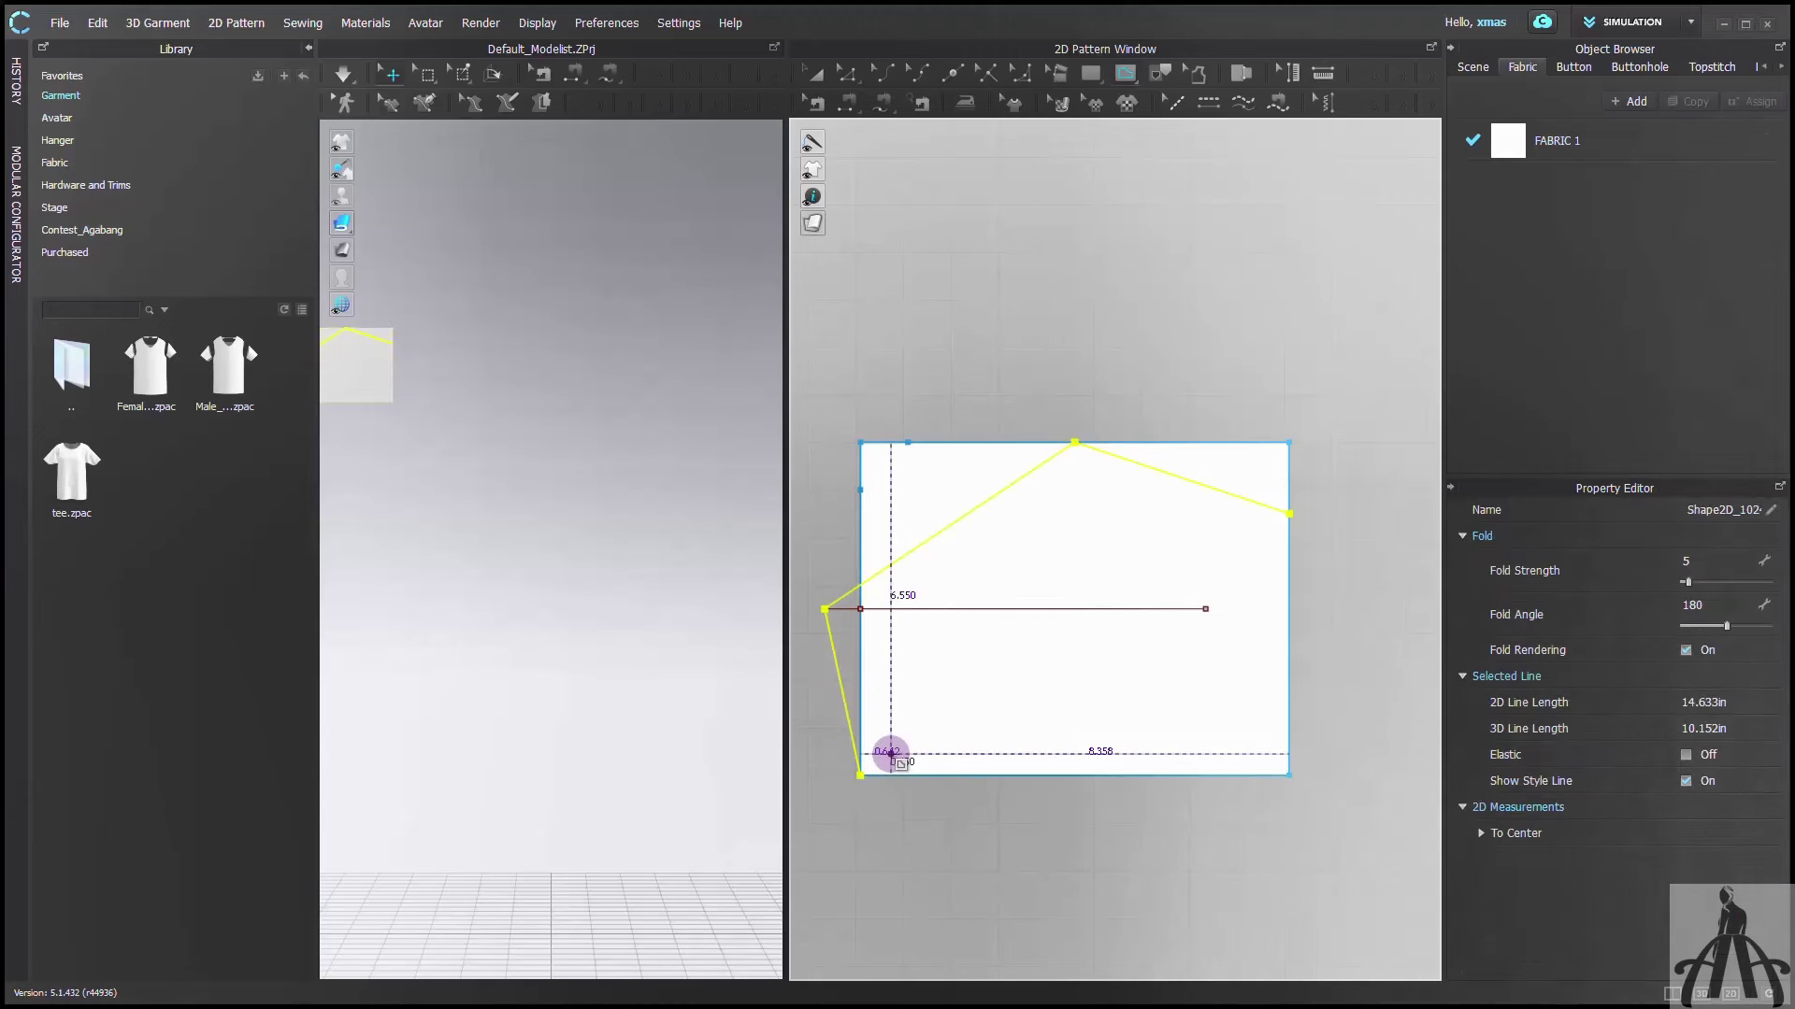
pyautogui.moveTo(953, 525); pyautogui.dragTo(878, 472)
# Add a split point on the bottom edge near the bottom-right corner
pyautogui.press('x')
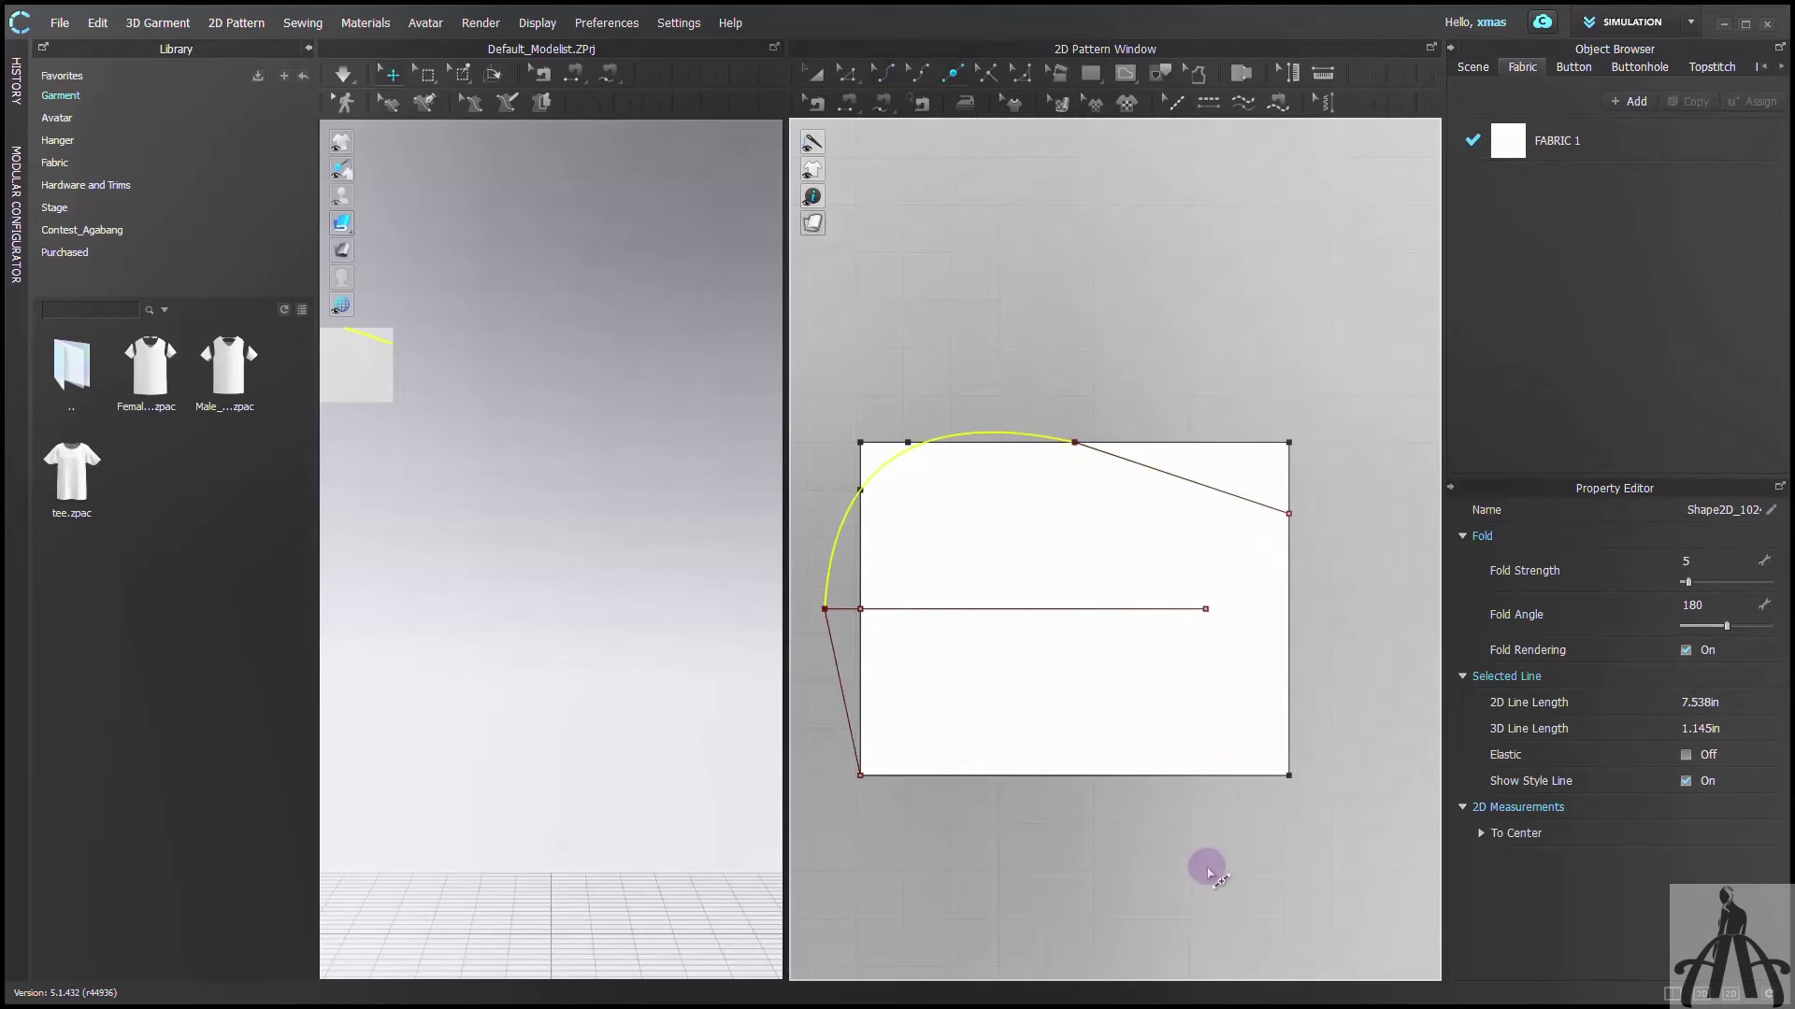
pyautogui.click(1222, 776)
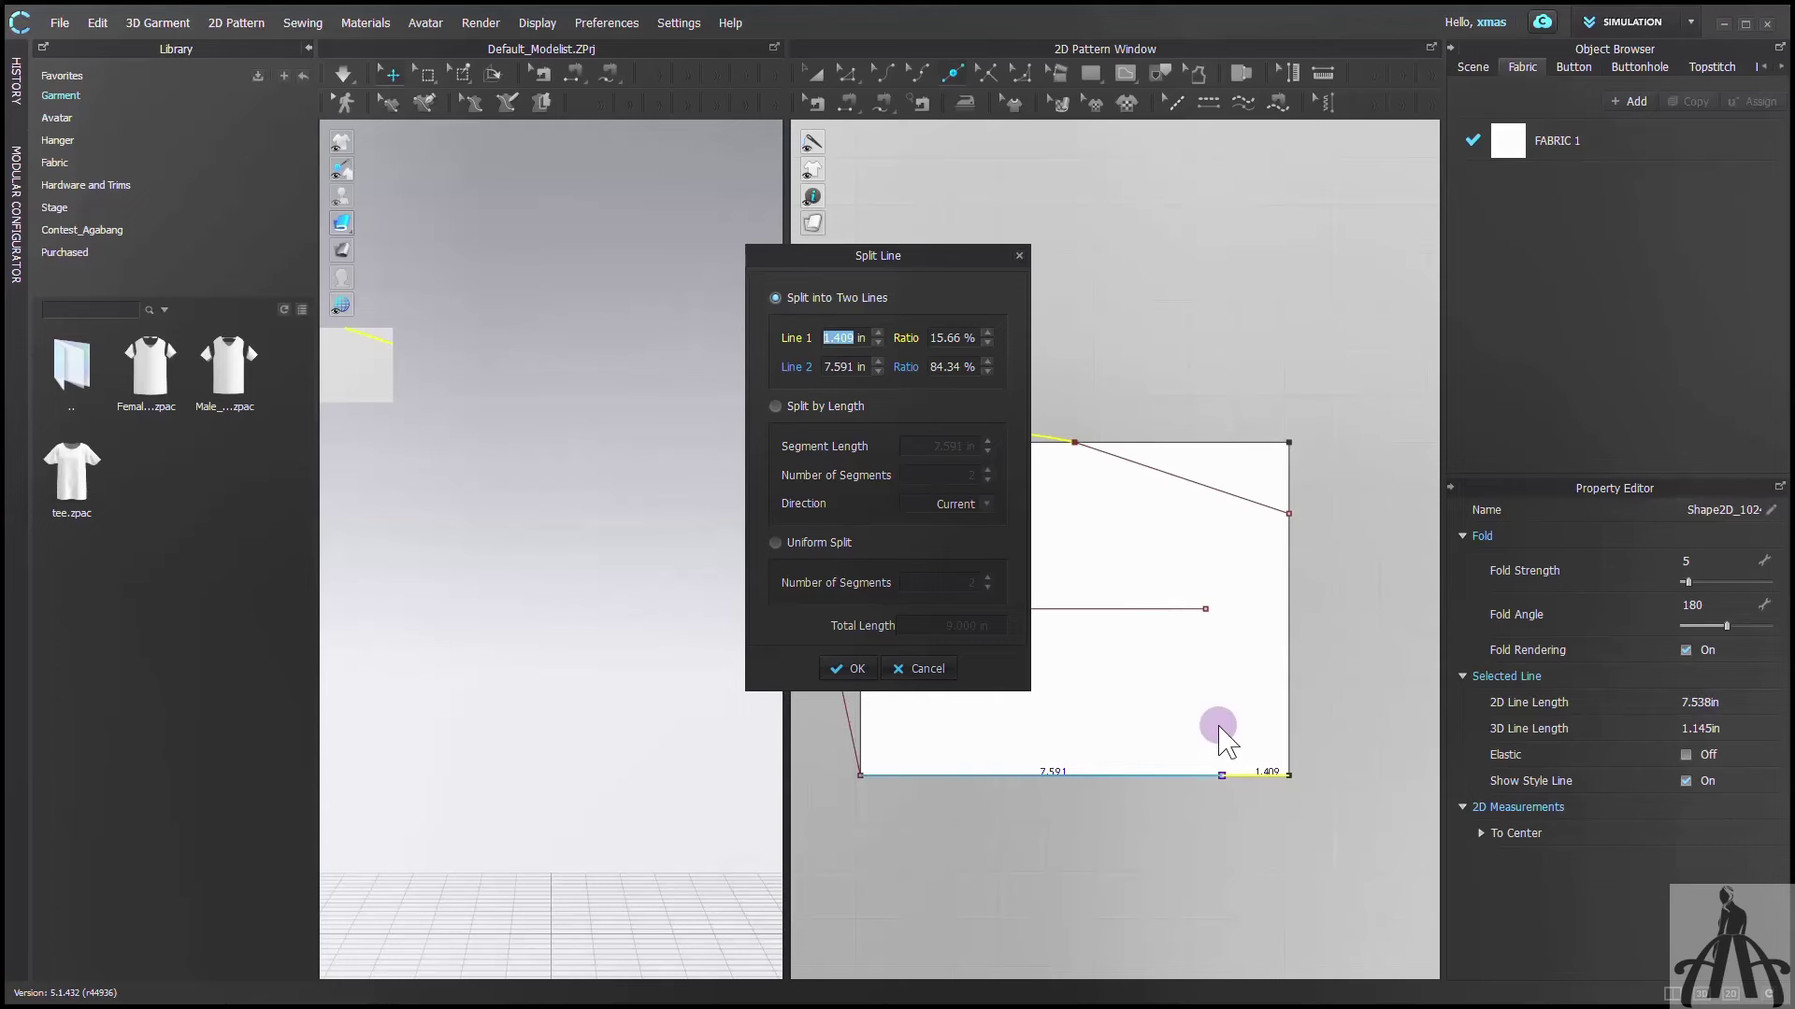
pyautogui.click(868, 671)
# Draw an internal line from the right-edge point to the new bottom-edge point and curve it inward through the end of the 7.25 in line
pyautogui.click(1125, 73)
pyautogui.click(1289, 514)
pyautogui.click(1194, 776)
pyautogui.press('Return')
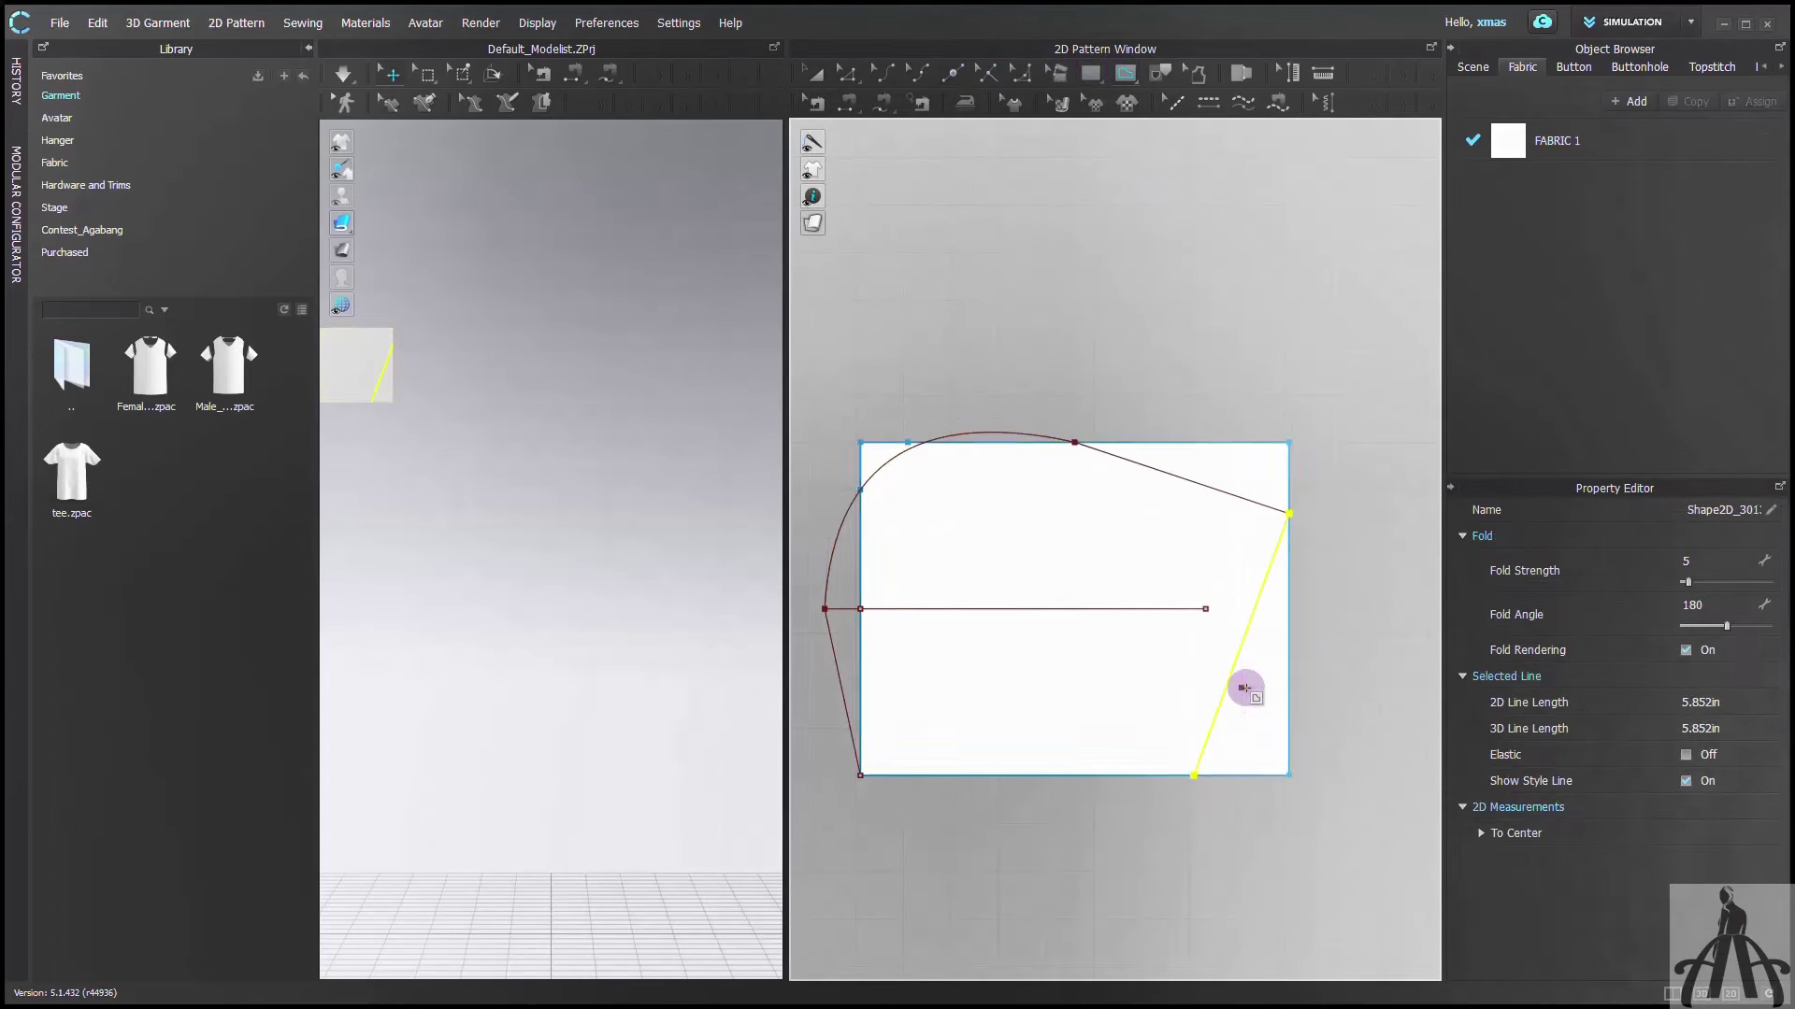
pyautogui.moveTo(1244, 688); pyautogui.dragTo(1211, 609)
# Merge the polyline and inward curve ends at the right edge, and move the shared point slightly up along that edge
pyautogui.press('z')
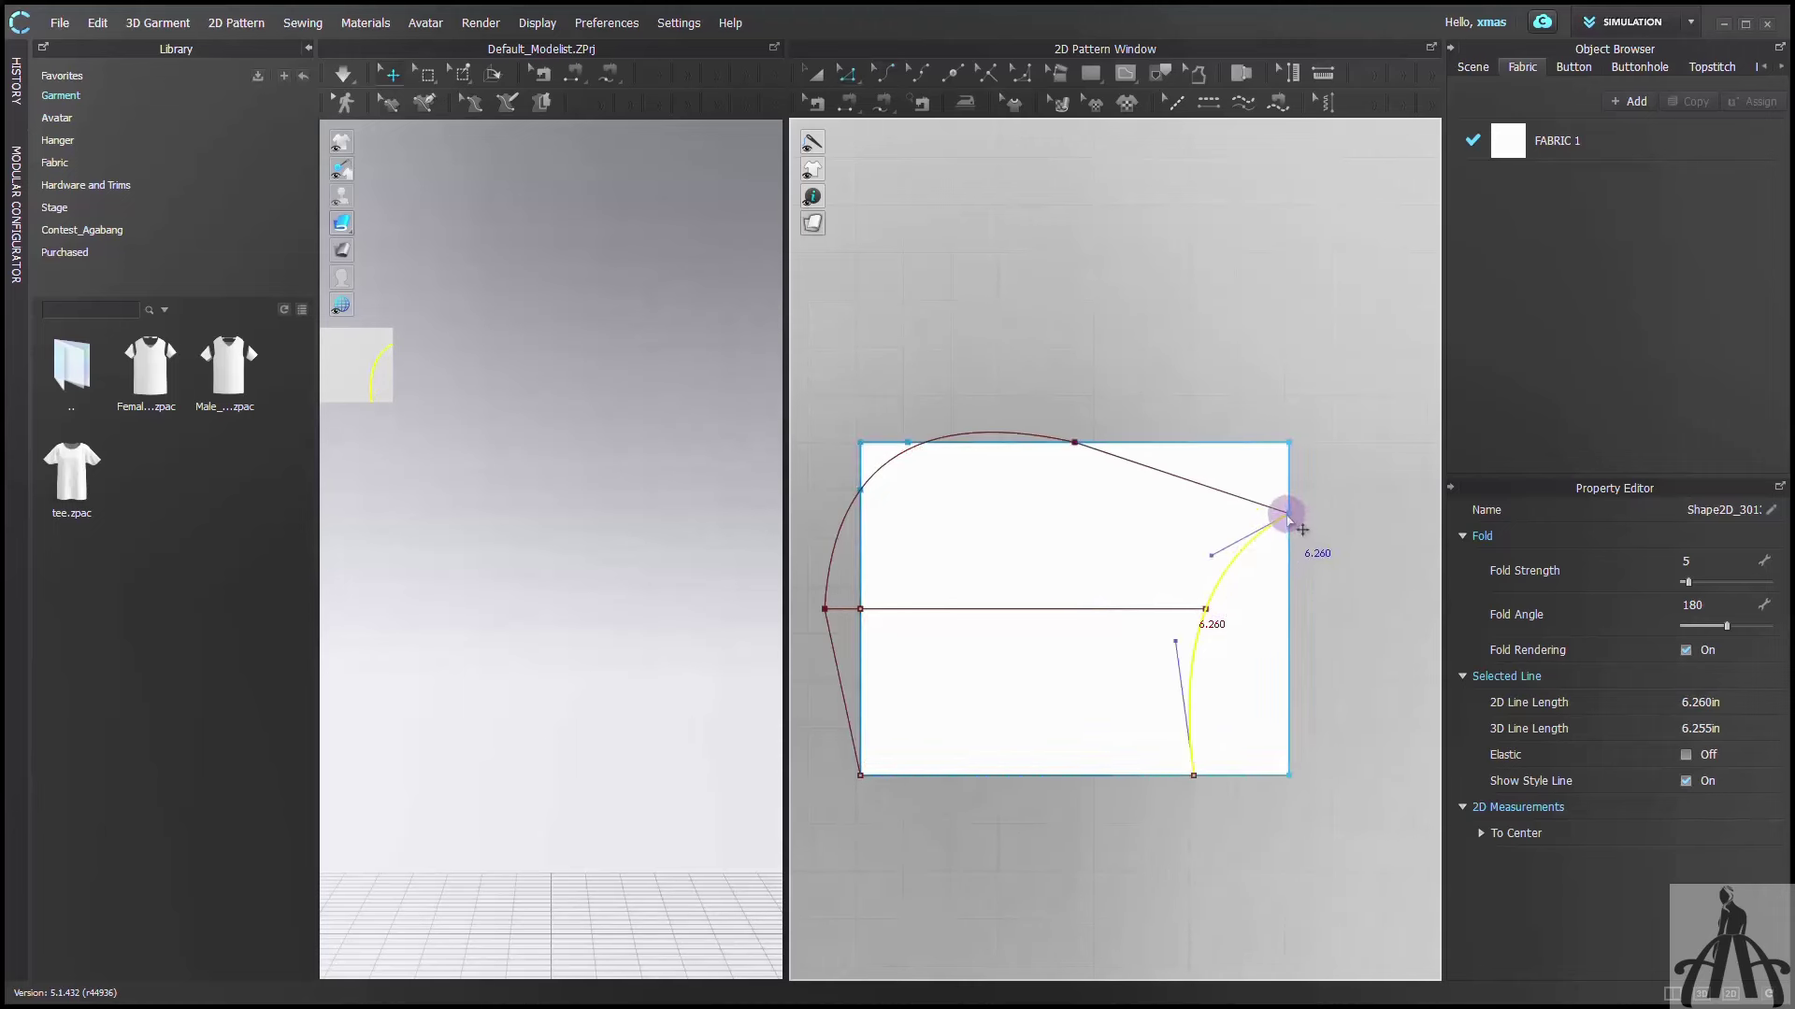
pyautogui.click(1289, 513)
pyautogui.click(1333, 541)
pyautogui.rightClick(1288, 512)
pyautogui.click(1264, 508)
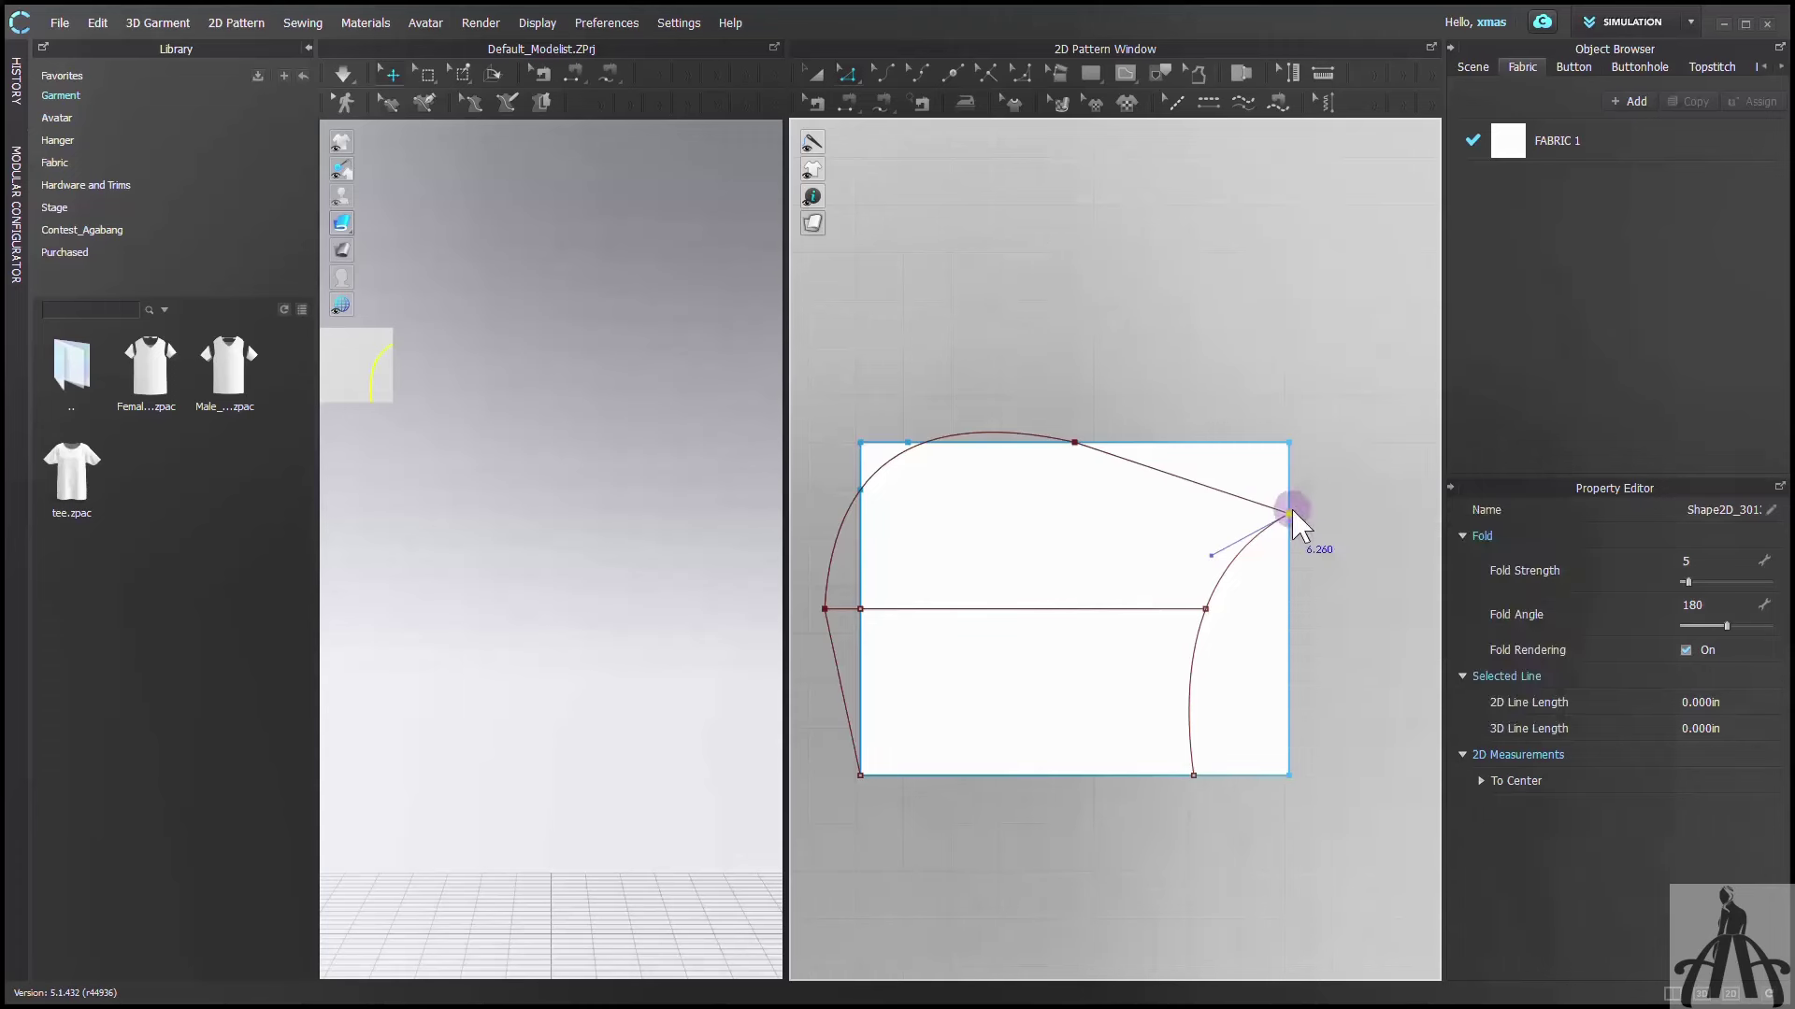
pyautogui.keyDown('shift'); pyautogui.click(1291, 512); pyautogui.keyUp('shift')
pyautogui.keyDown('shift'); pyautogui.click(1340, 564); pyautogui.keyUp('shift')
pyautogui.moveTo(1290, 513); pyautogui.dragTo(1290, 507)
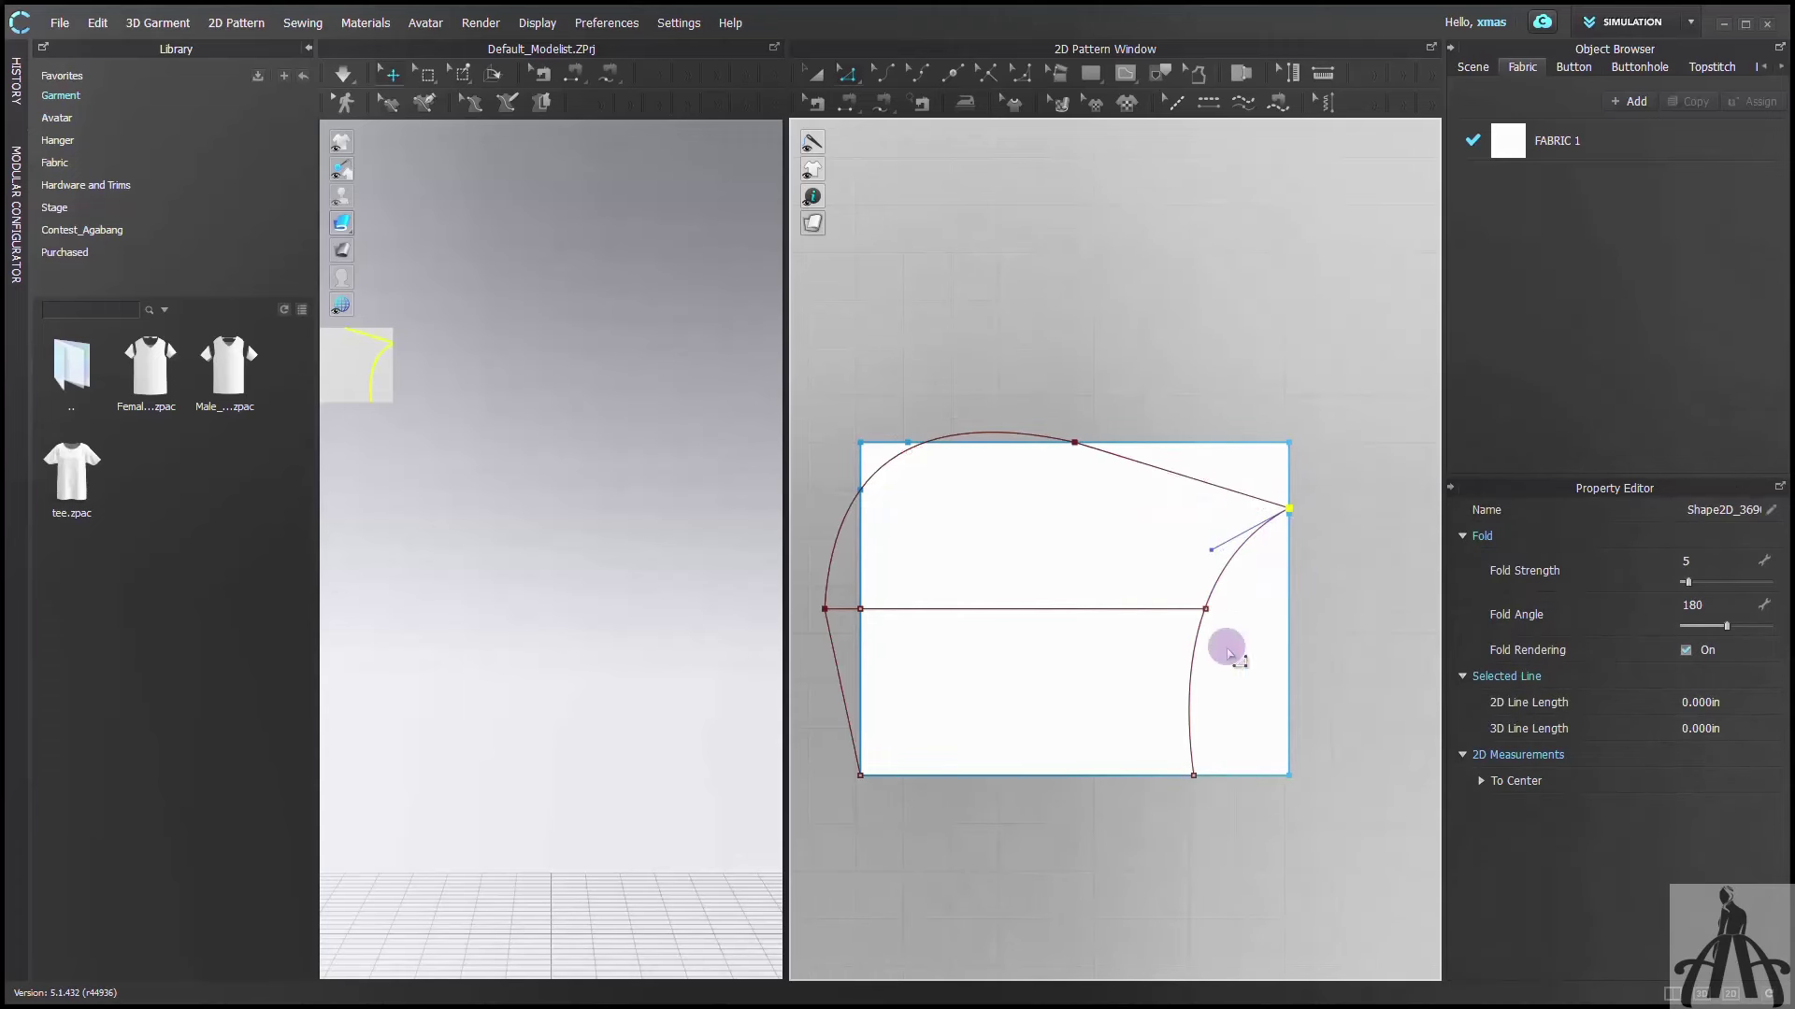
# Move the inward curve's lower end along the bottom edge towards the bottom-right corner and adjust its handles to smooth the curve
pyautogui.click(1194, 775)
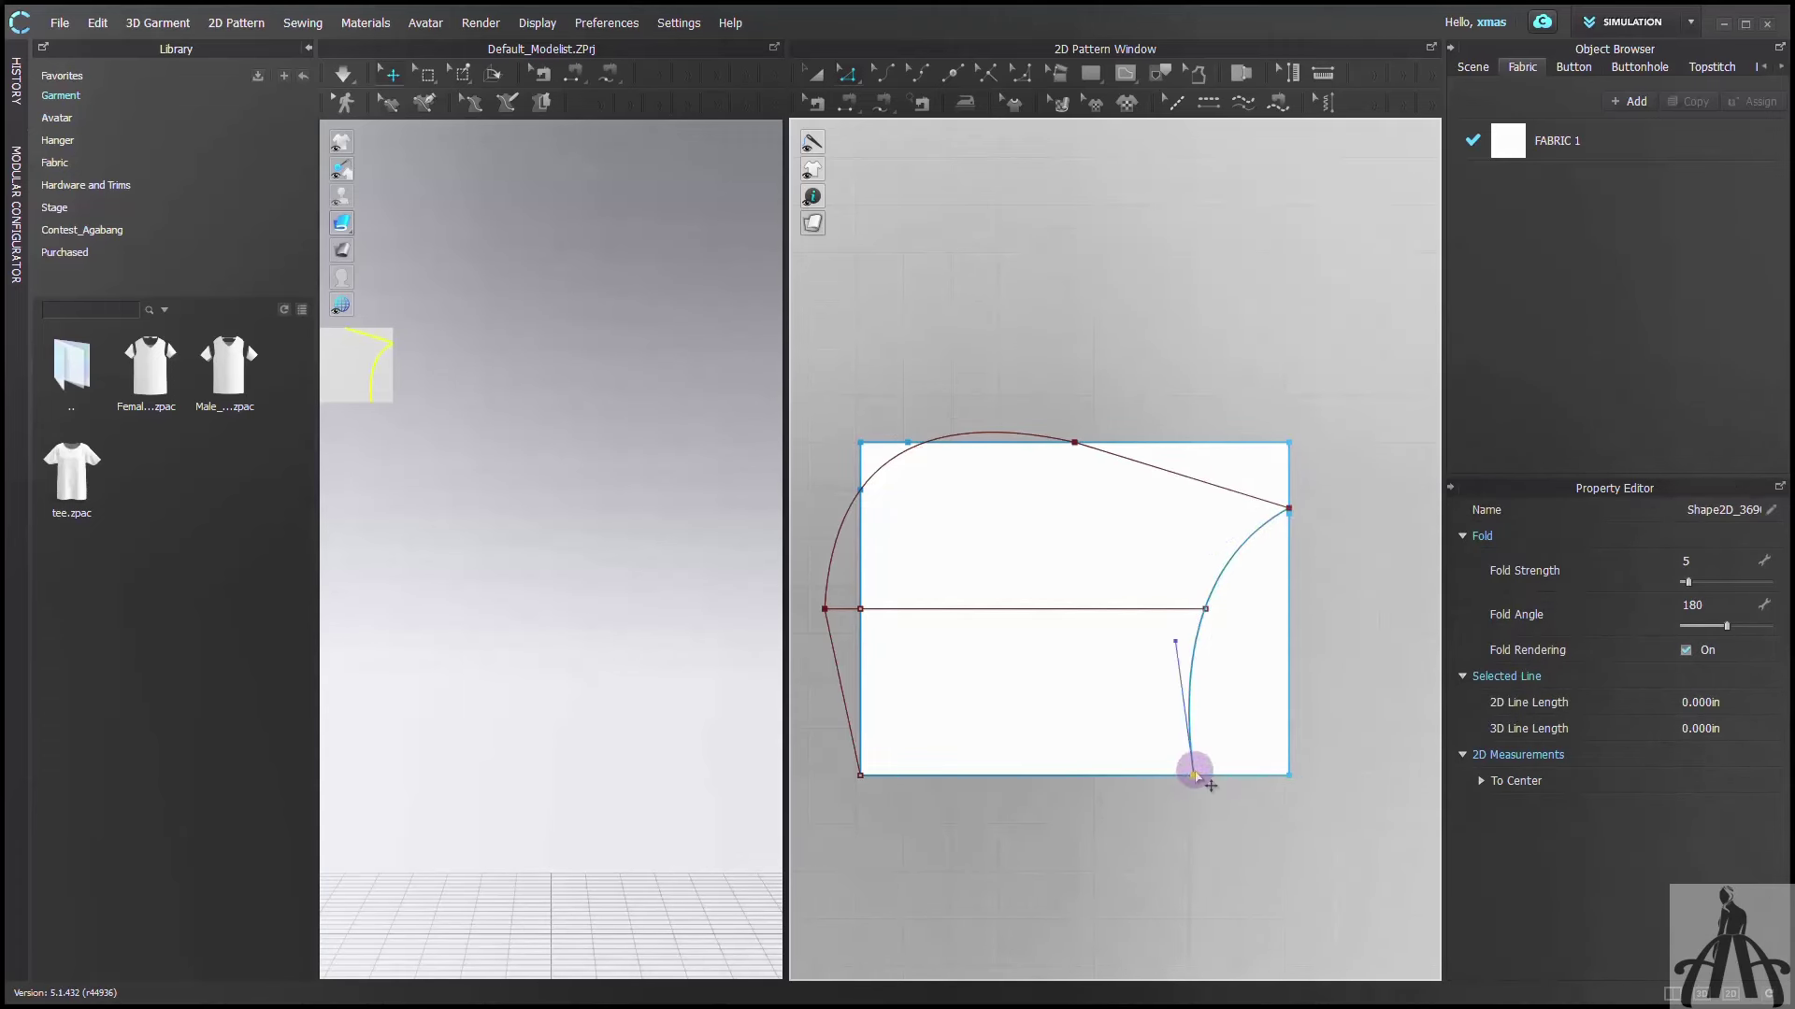
pyautogui.click(1194, 775)
pyautogui.click(1277, 805)
pyautogui.moveTo(1194, 774); pyautogui.dragTo(1221, 774)
pyautogui.moveTo(1202, 641); pyautogui.dragTo(1182, 624)
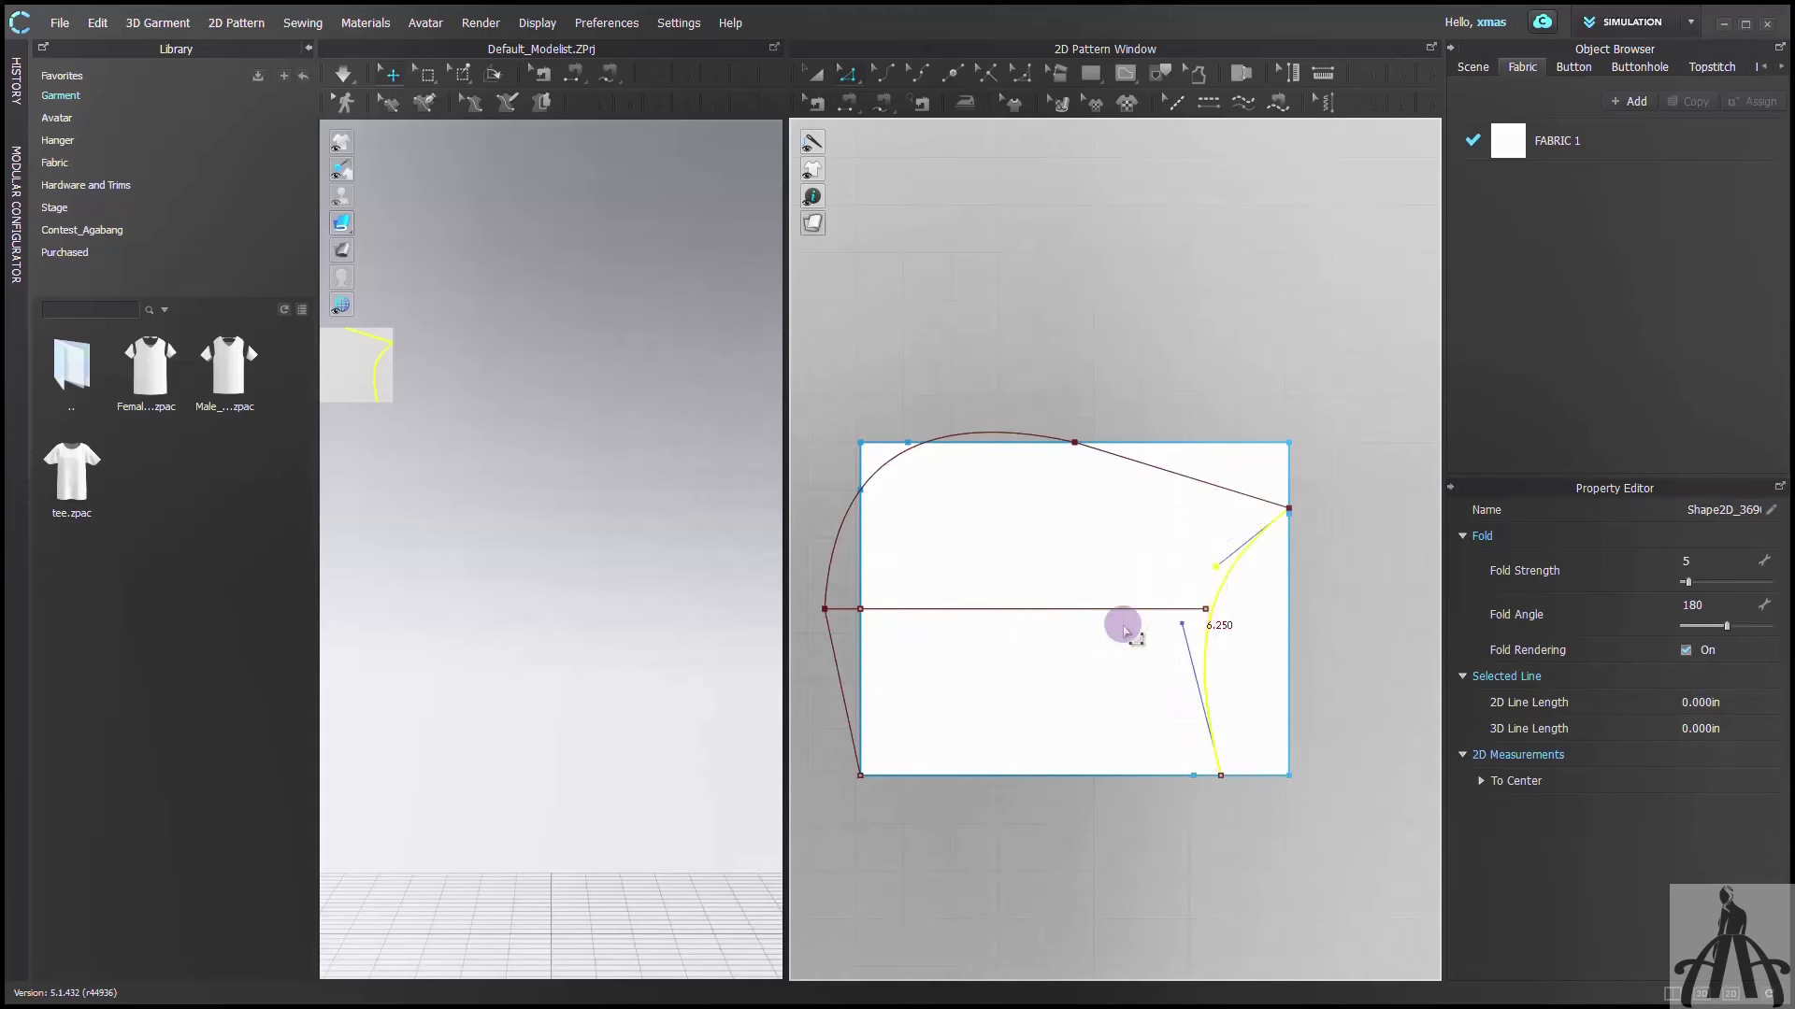
# Trace the outer curve, slanted top, inward front curve, lower back line and bottom edge as a new pattern piece placed beside the original rectangle
pyautogui.click(1122, 409)
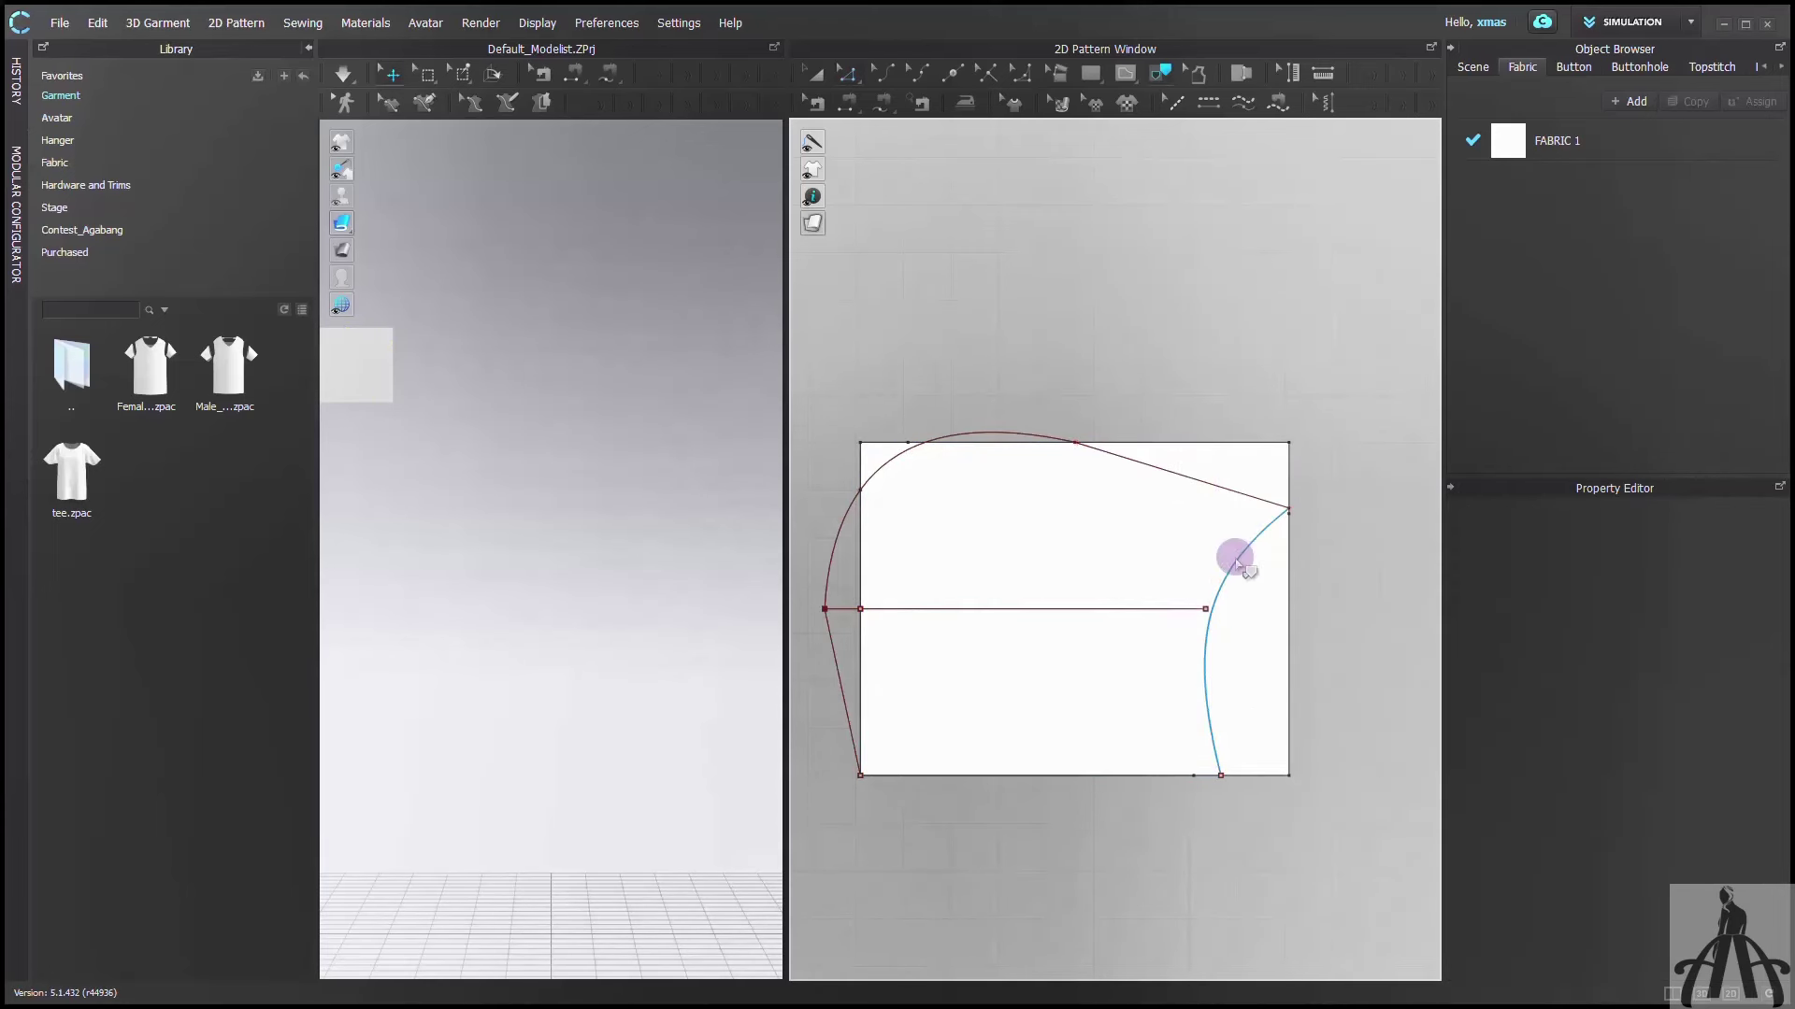
pyautogui.click(1234, 553)
pyautogui.keyDown('shift'); pyautogui.click(1103, 452); pyautogui.keyUp('shift')
pyautogui.keyDown('shift'); pyautogui.click(967, 433); pyautogui.keyUp('shift')
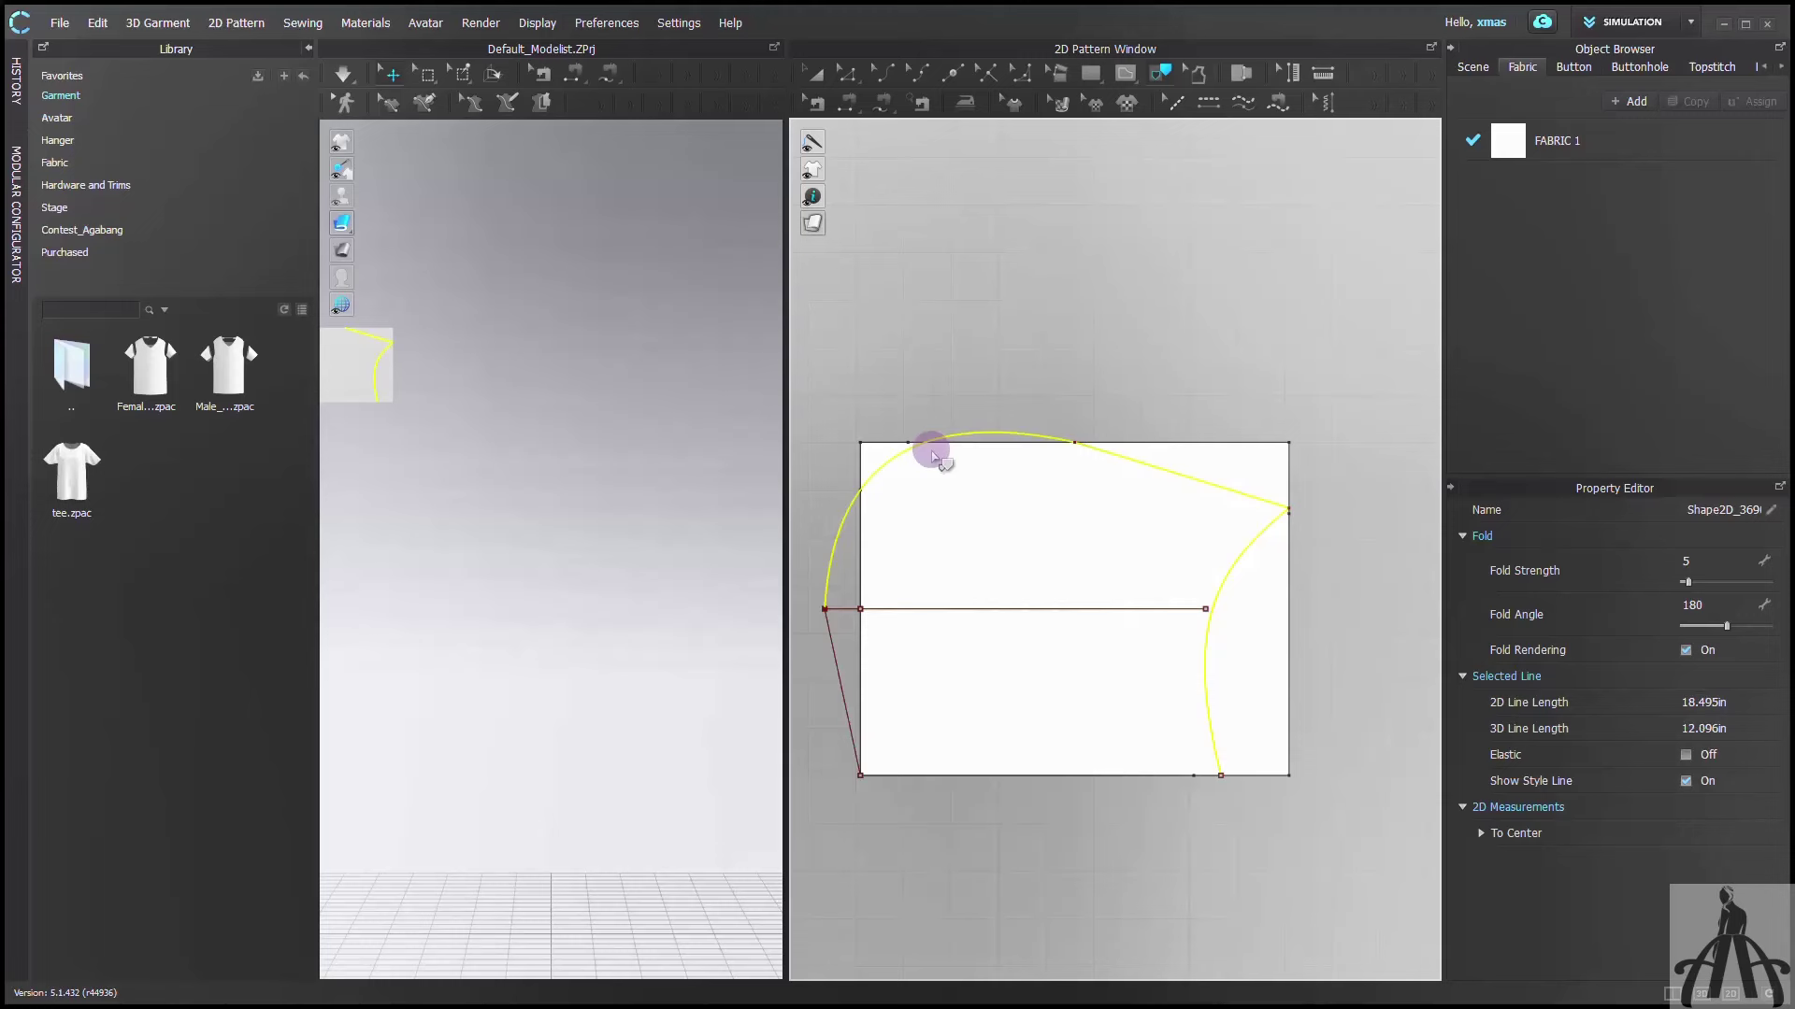
pyautogui.keyDown('shift'); pyautogui.click(842, 669); pyautogui.keyUp('shift')
pyautogui.keyDown('shift'); pyautogui.click(984, 776); pyautogui.keyUp('shift')
pyautogui.keyDown('shift'); pyautogui.click(1198, 777); pyautogui.keyUp('shift')
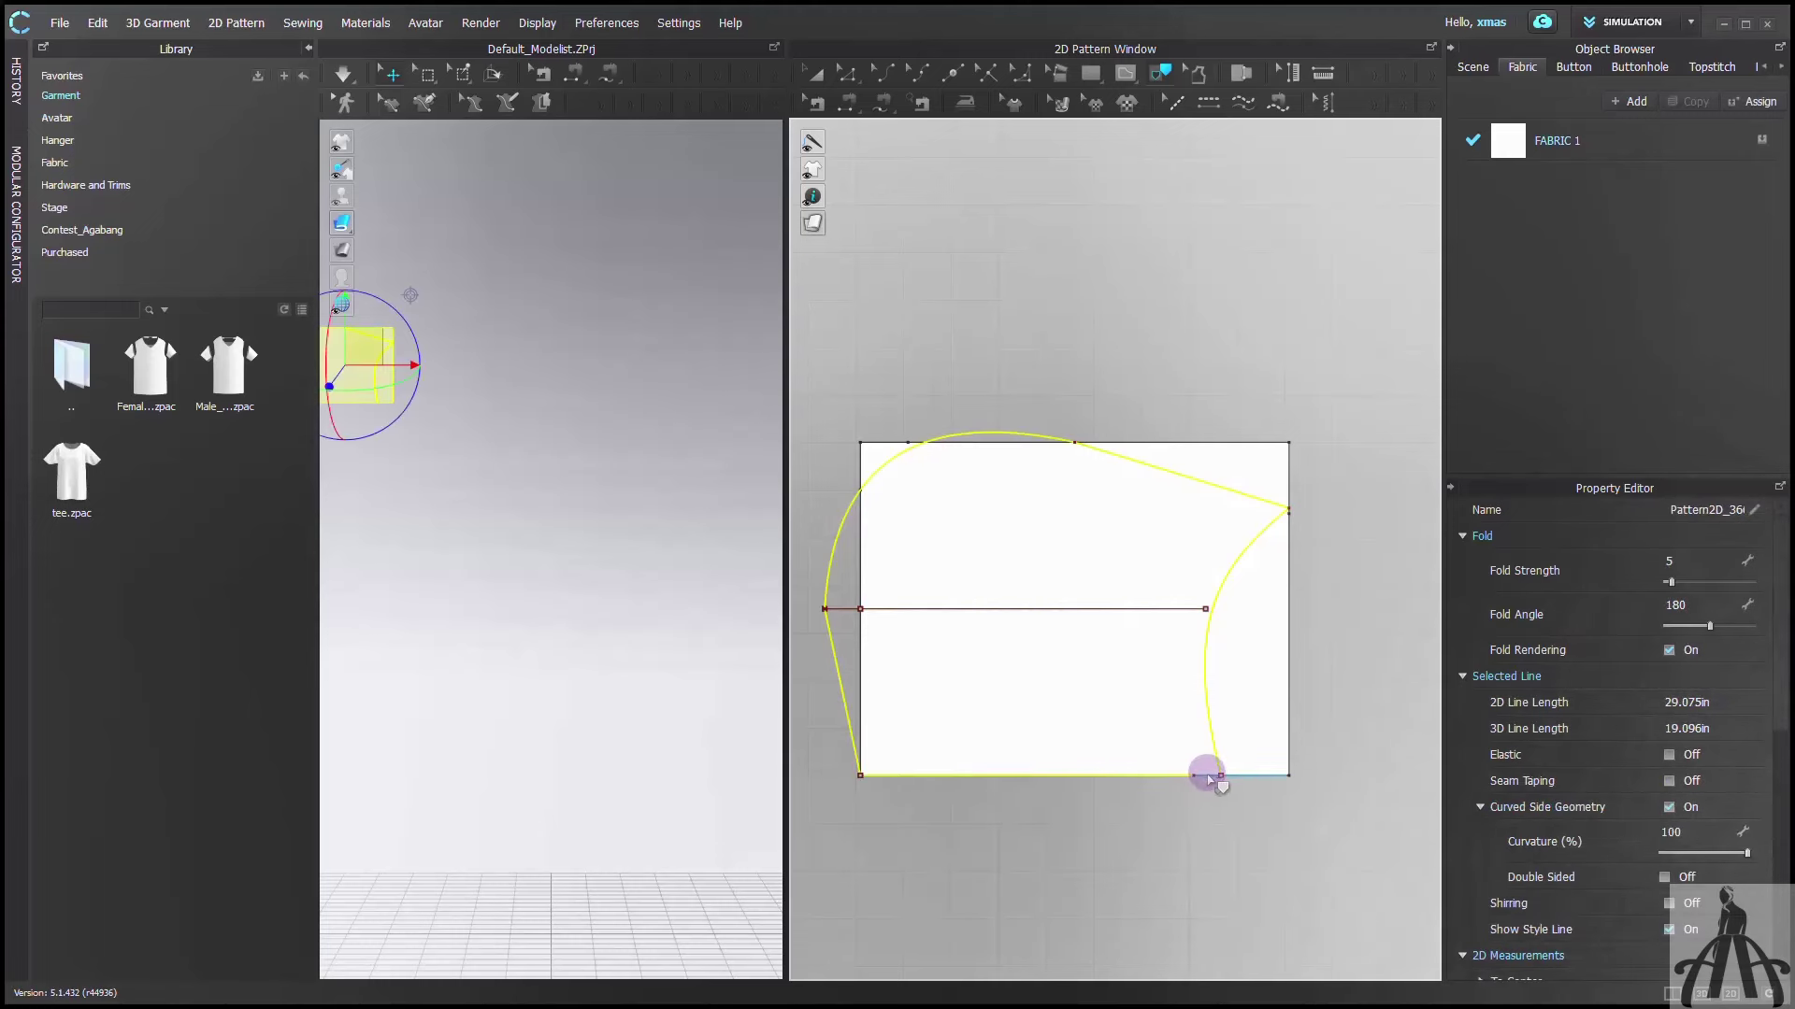
pyautogui.rightClick(1209, 781)
pyautogui.click(1272, 788)
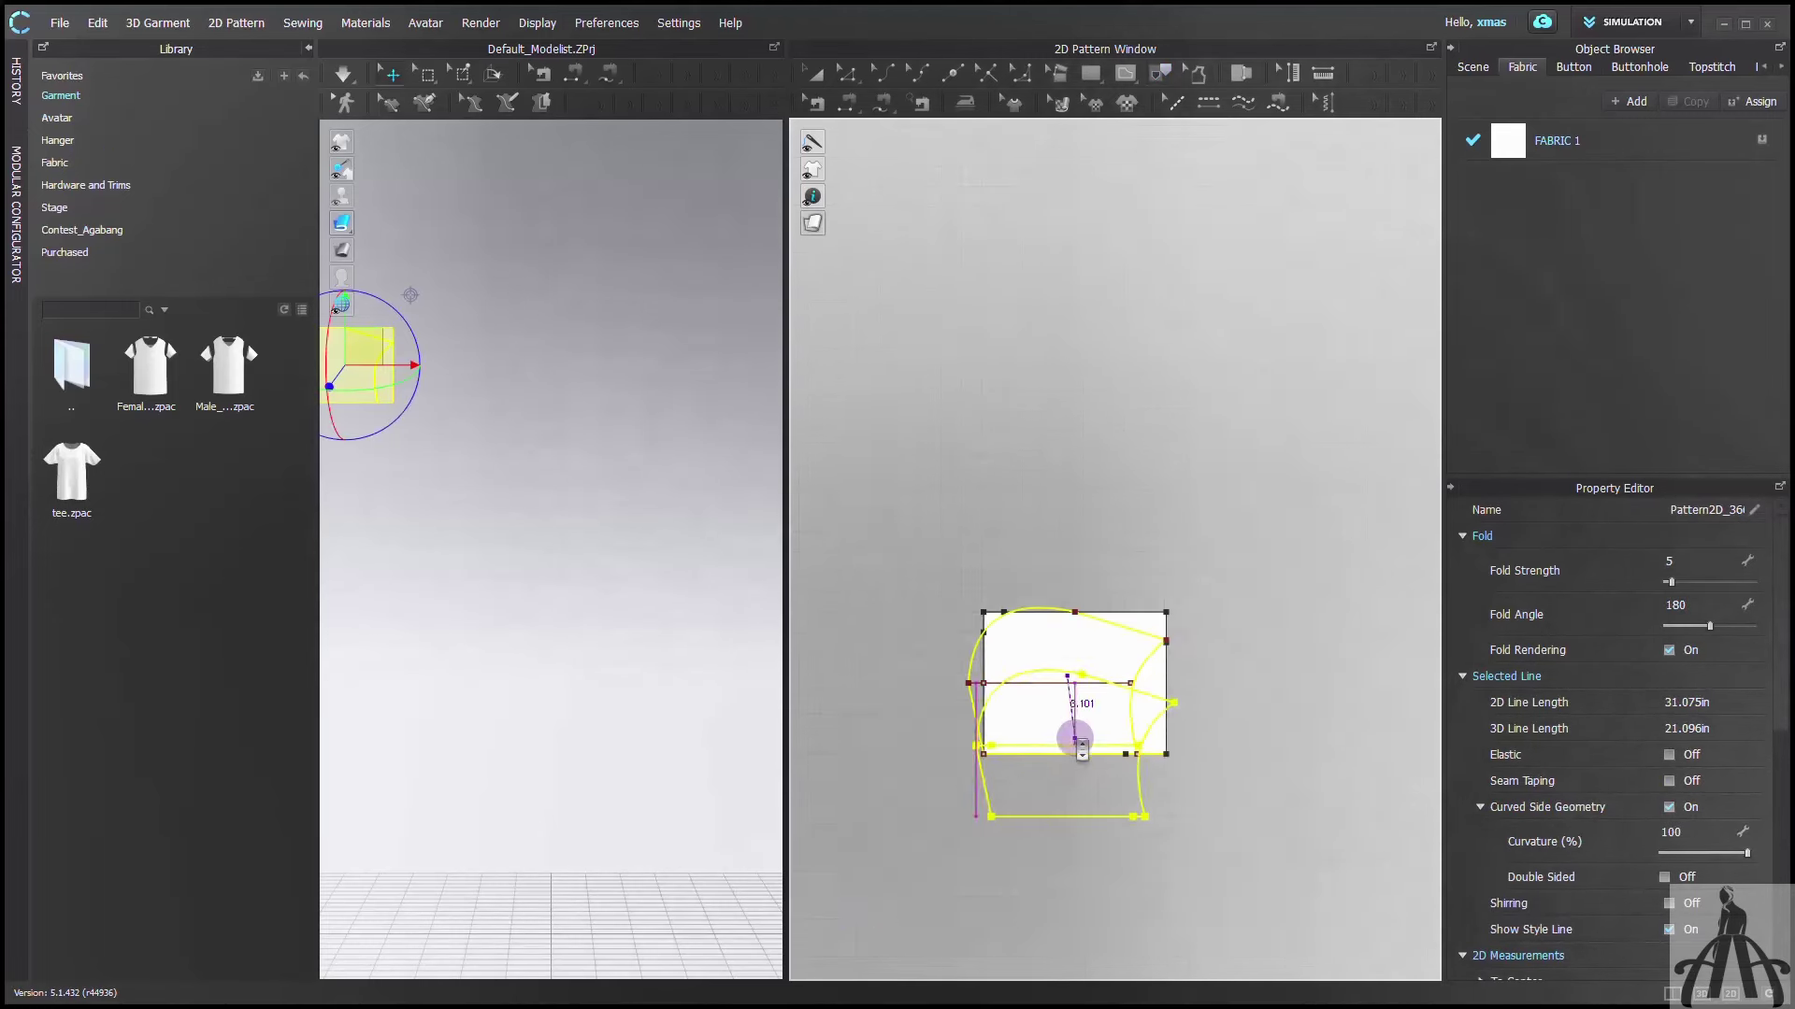
pyautogui.click(1290, 675)
pyautogui.scroll(-3, 1274, 734)
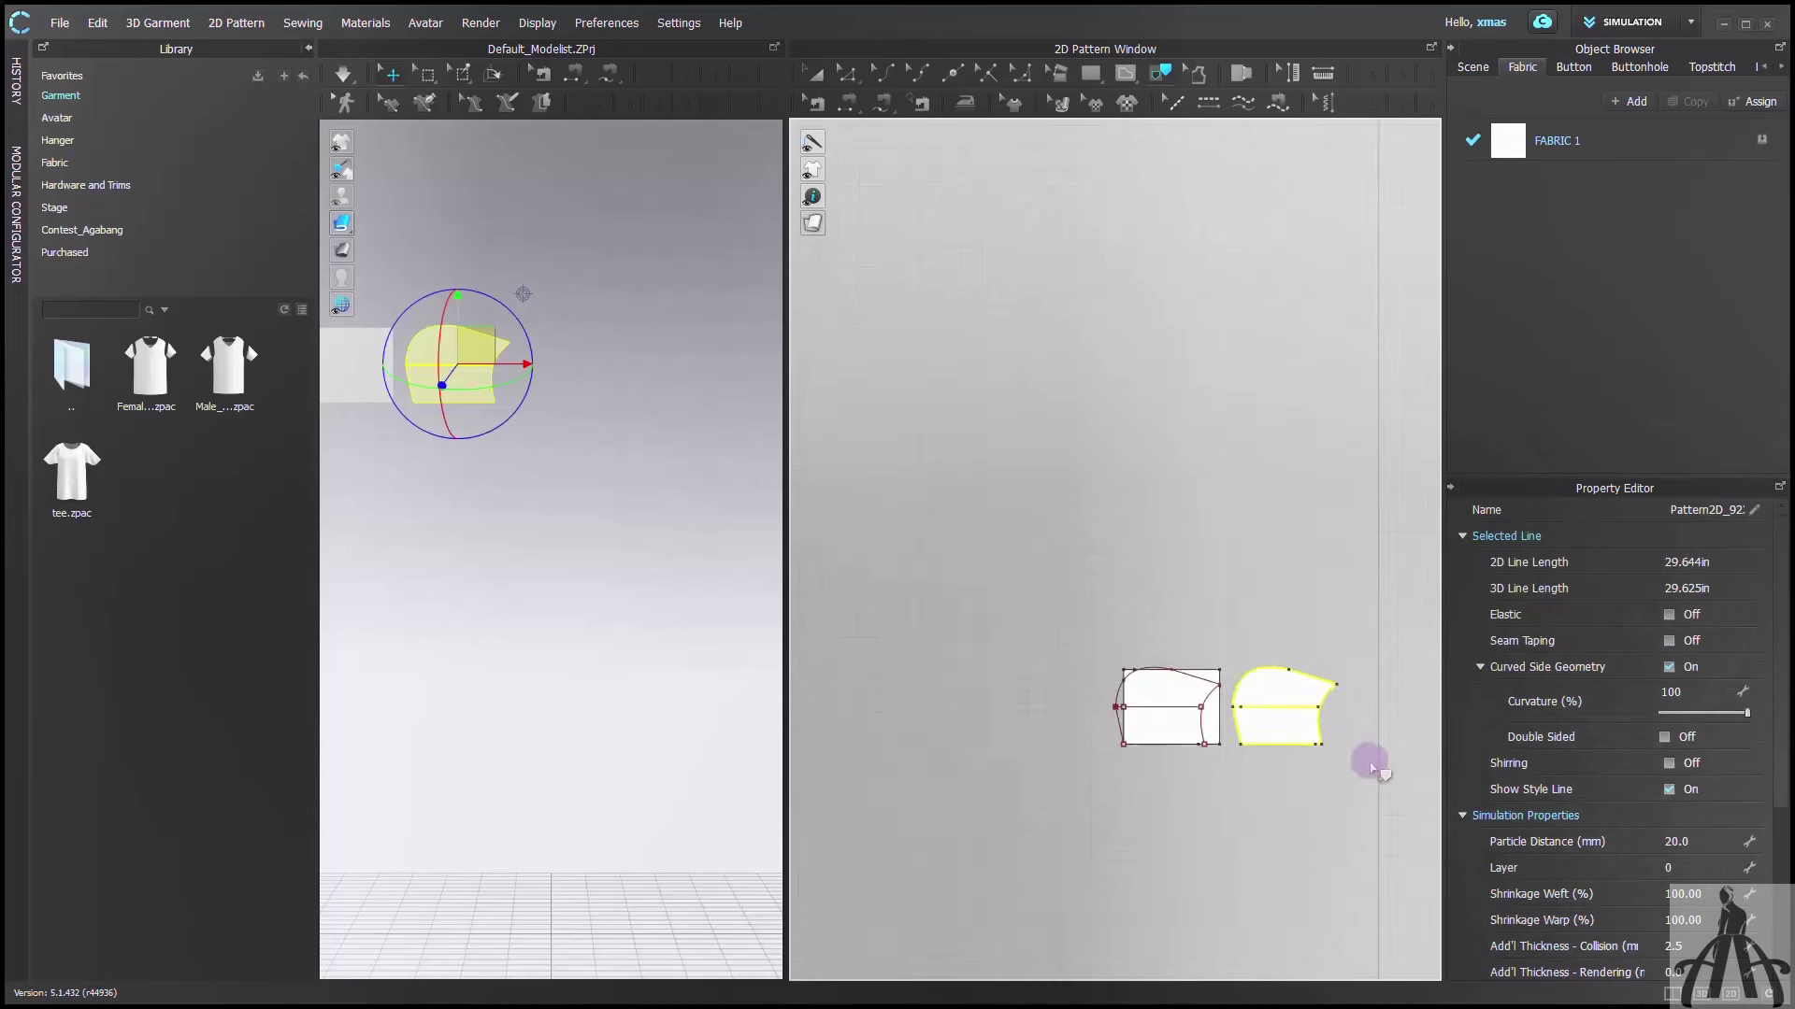
# Delete the internal line's outer end point on the traced hood piece and convert the back-edge corner to a curve point
pyautogui.scroll(4, 1372, 763)
pyautogui.moveTo(1011, 561); pyautogui.dragTo(928, 301)
pyautogui.click(1314, 604)
pyautogui.scroll(2, 1285, 690)
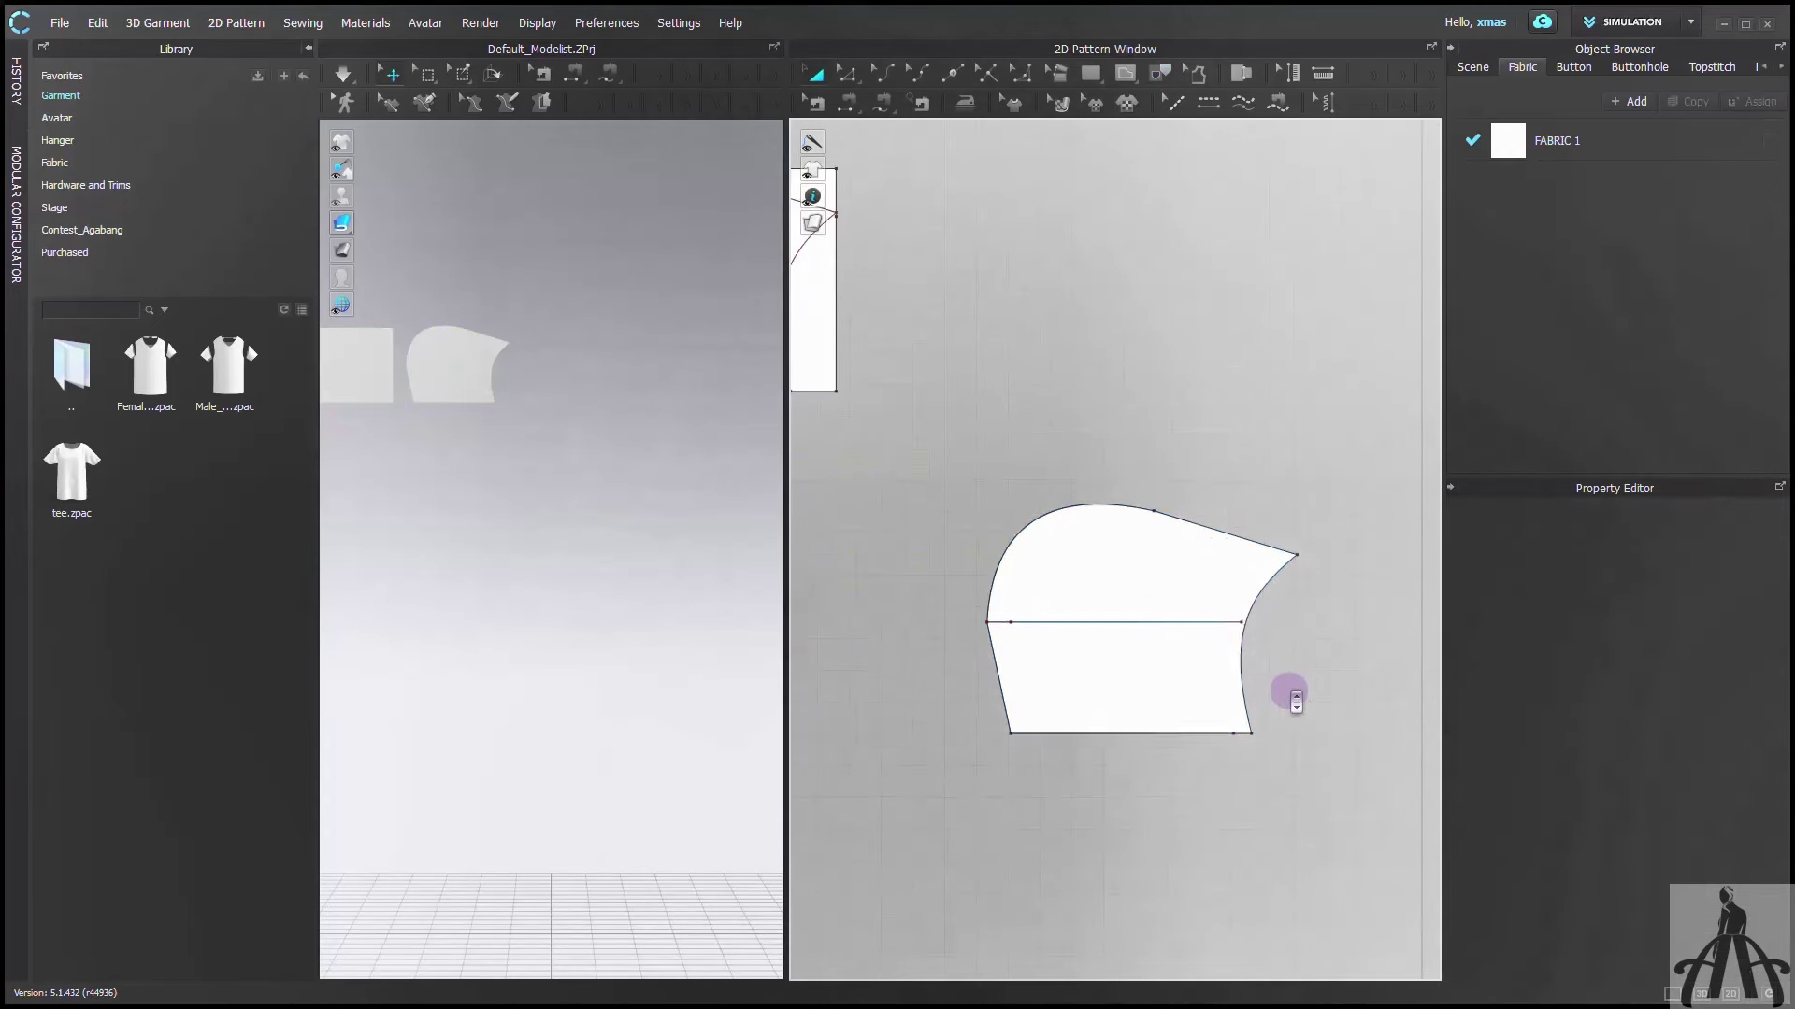
pyautogui.click(986, 620)
pyautogui.click(1034, 647)
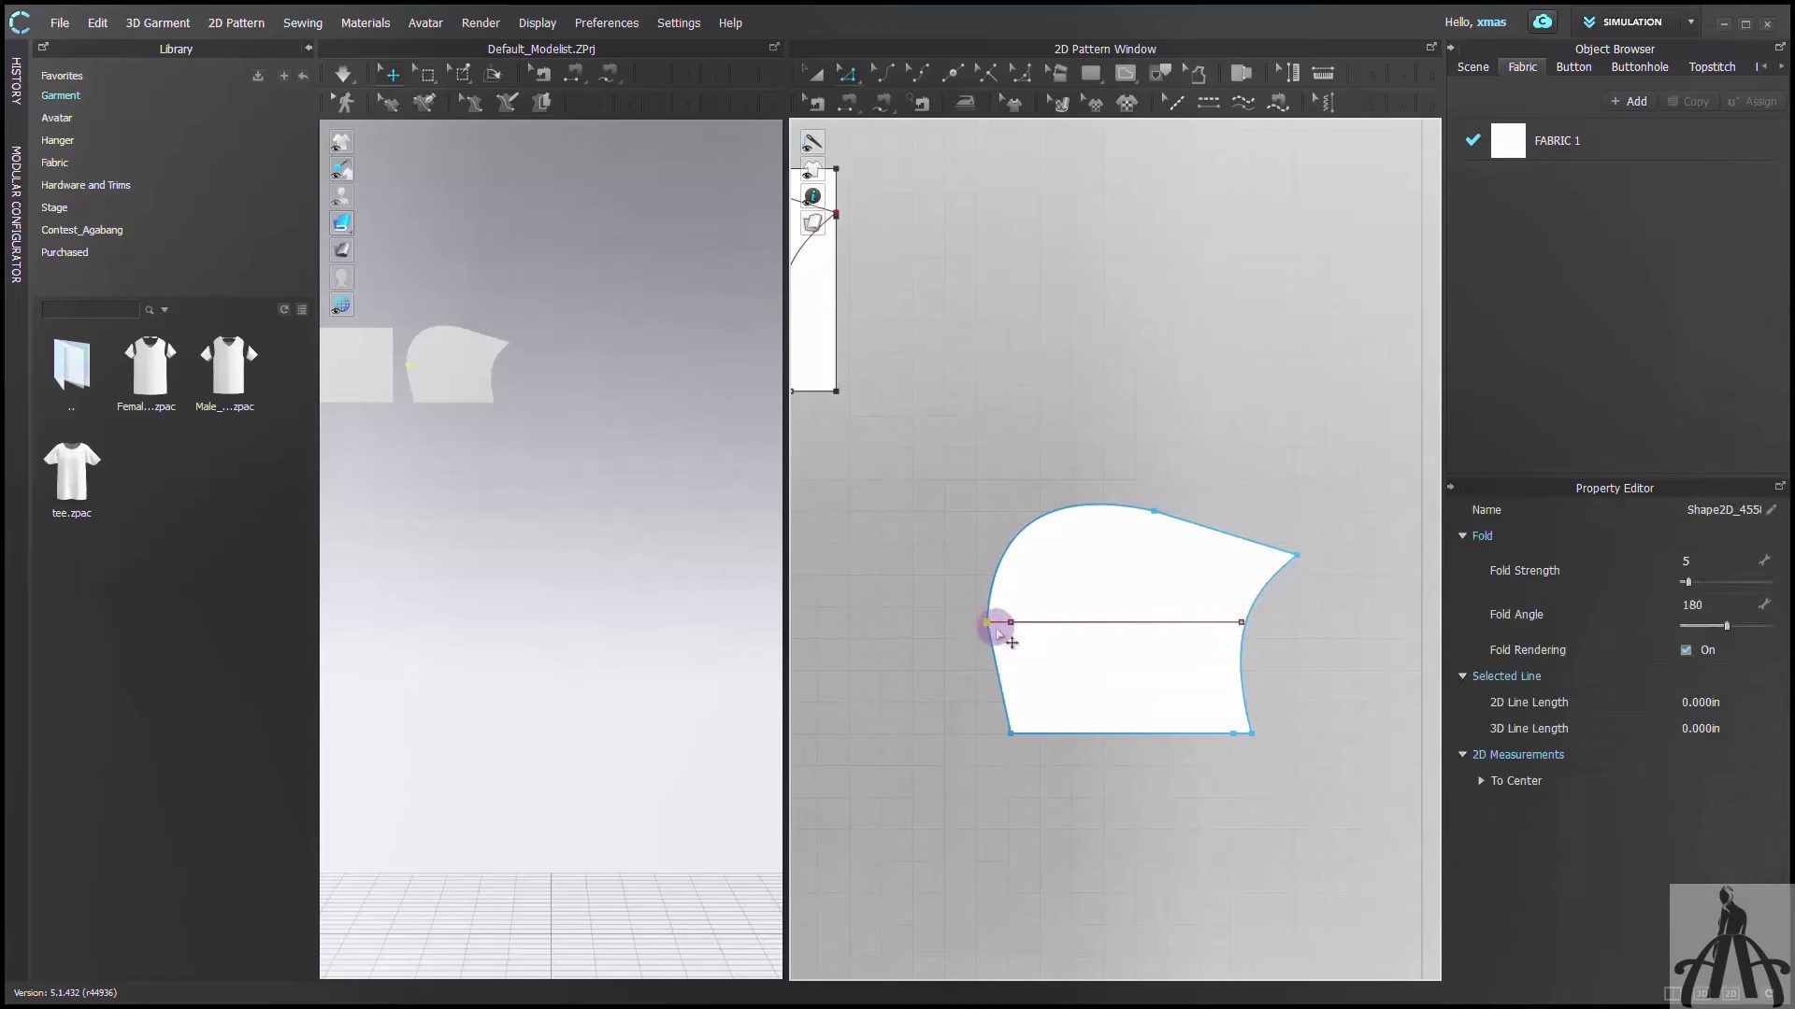
pyautogui.click(994, 632)
pyautogui.rightClick(988, 622)
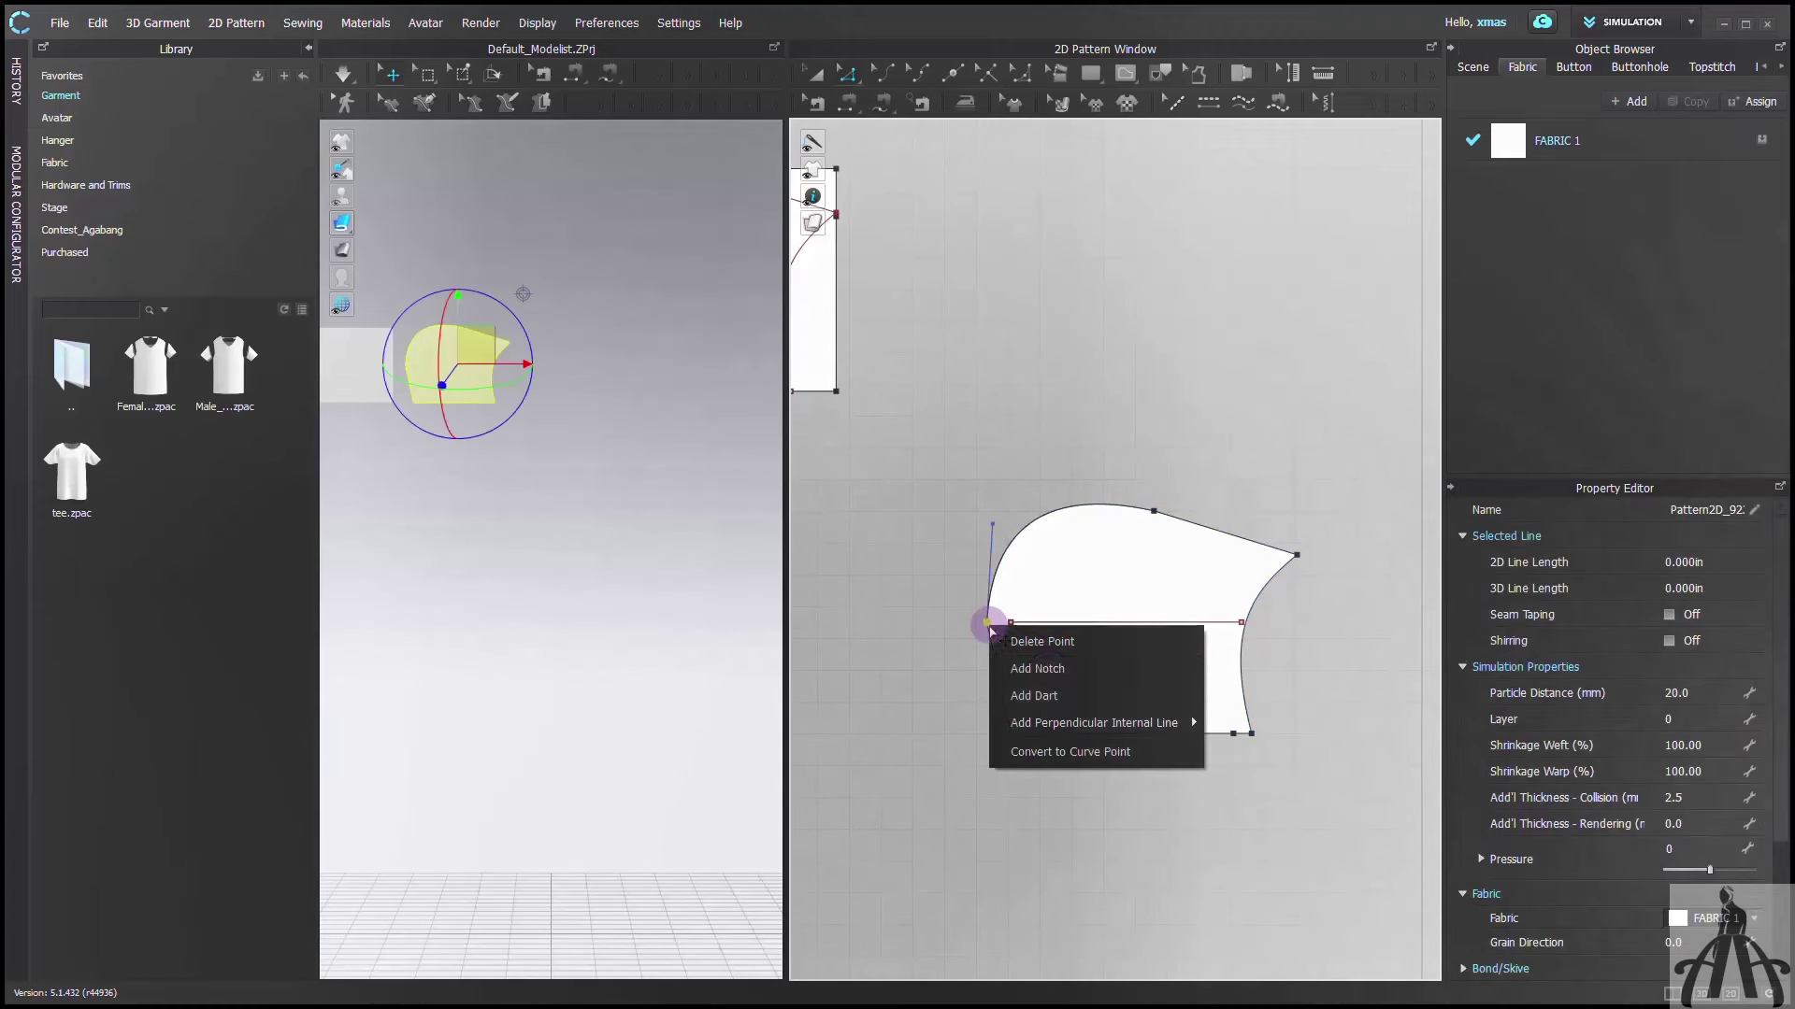
pyautogui.click(1031, 739)
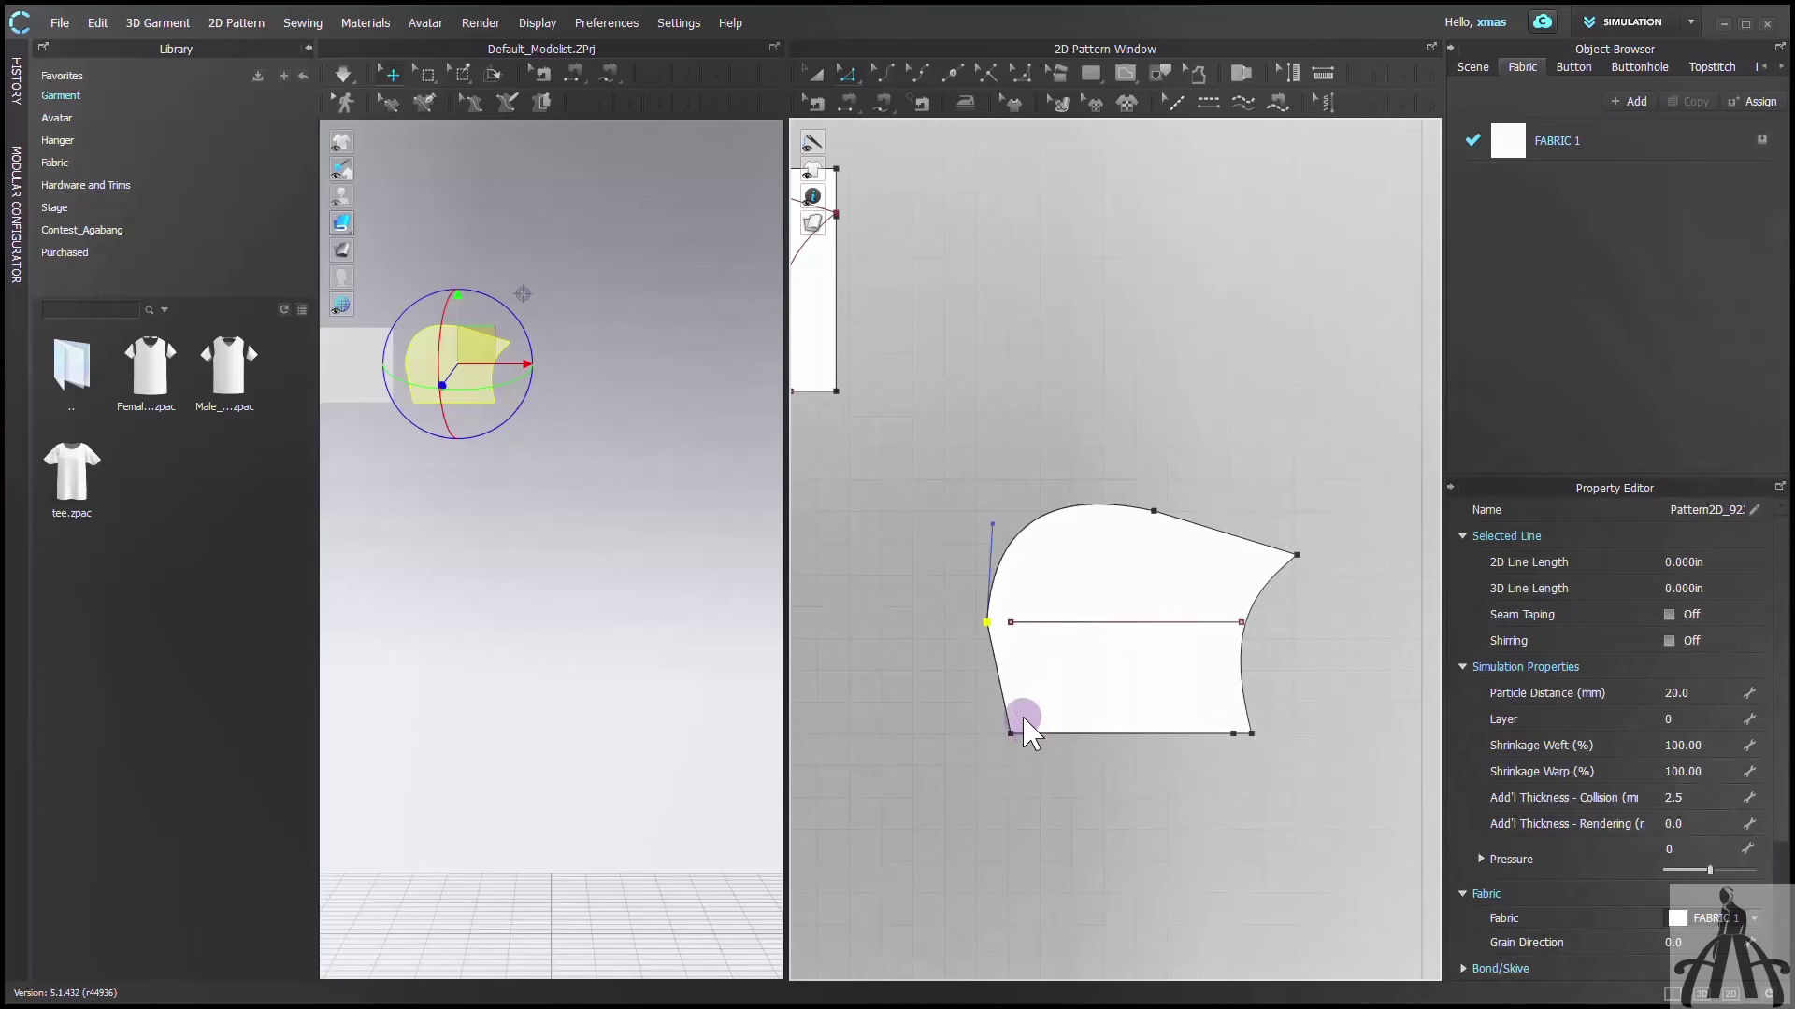
pyautogui.click(915, 673)
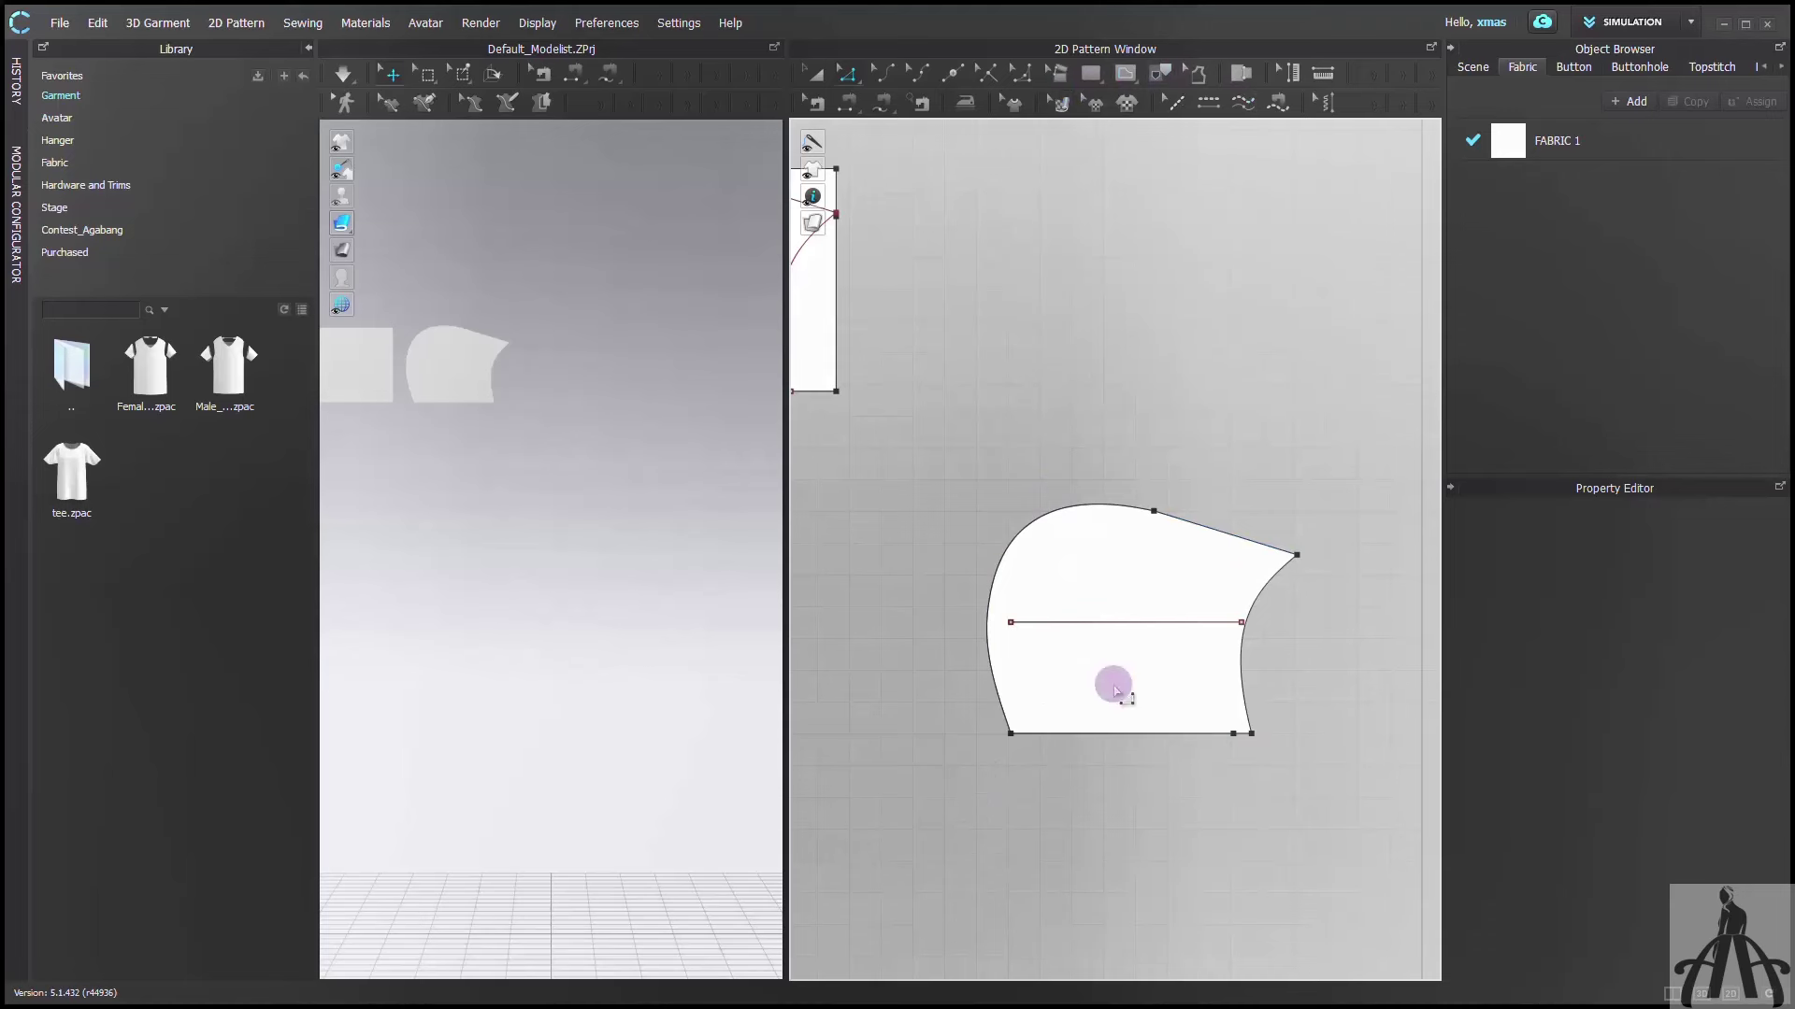
# Delete the extra point on the hood piece's bottom edge near its front corner
pyautogui.click(1139, 736)
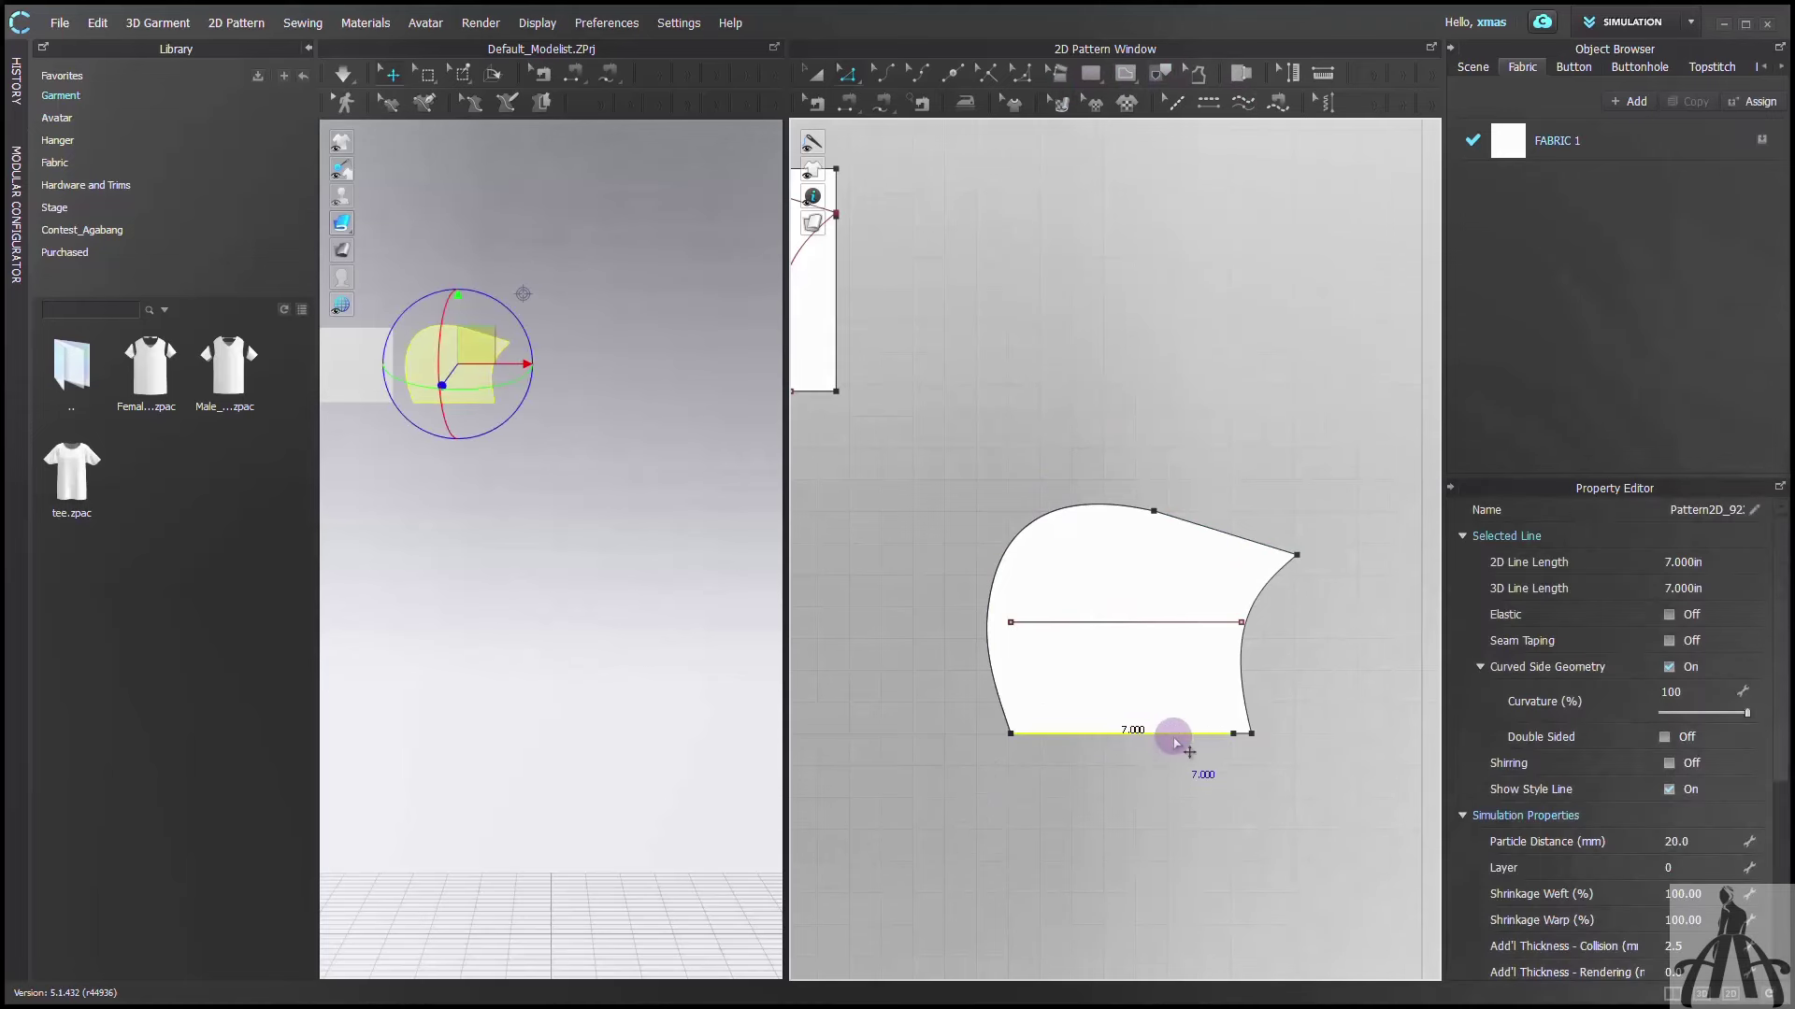
pyautogui.click(1233, 736)
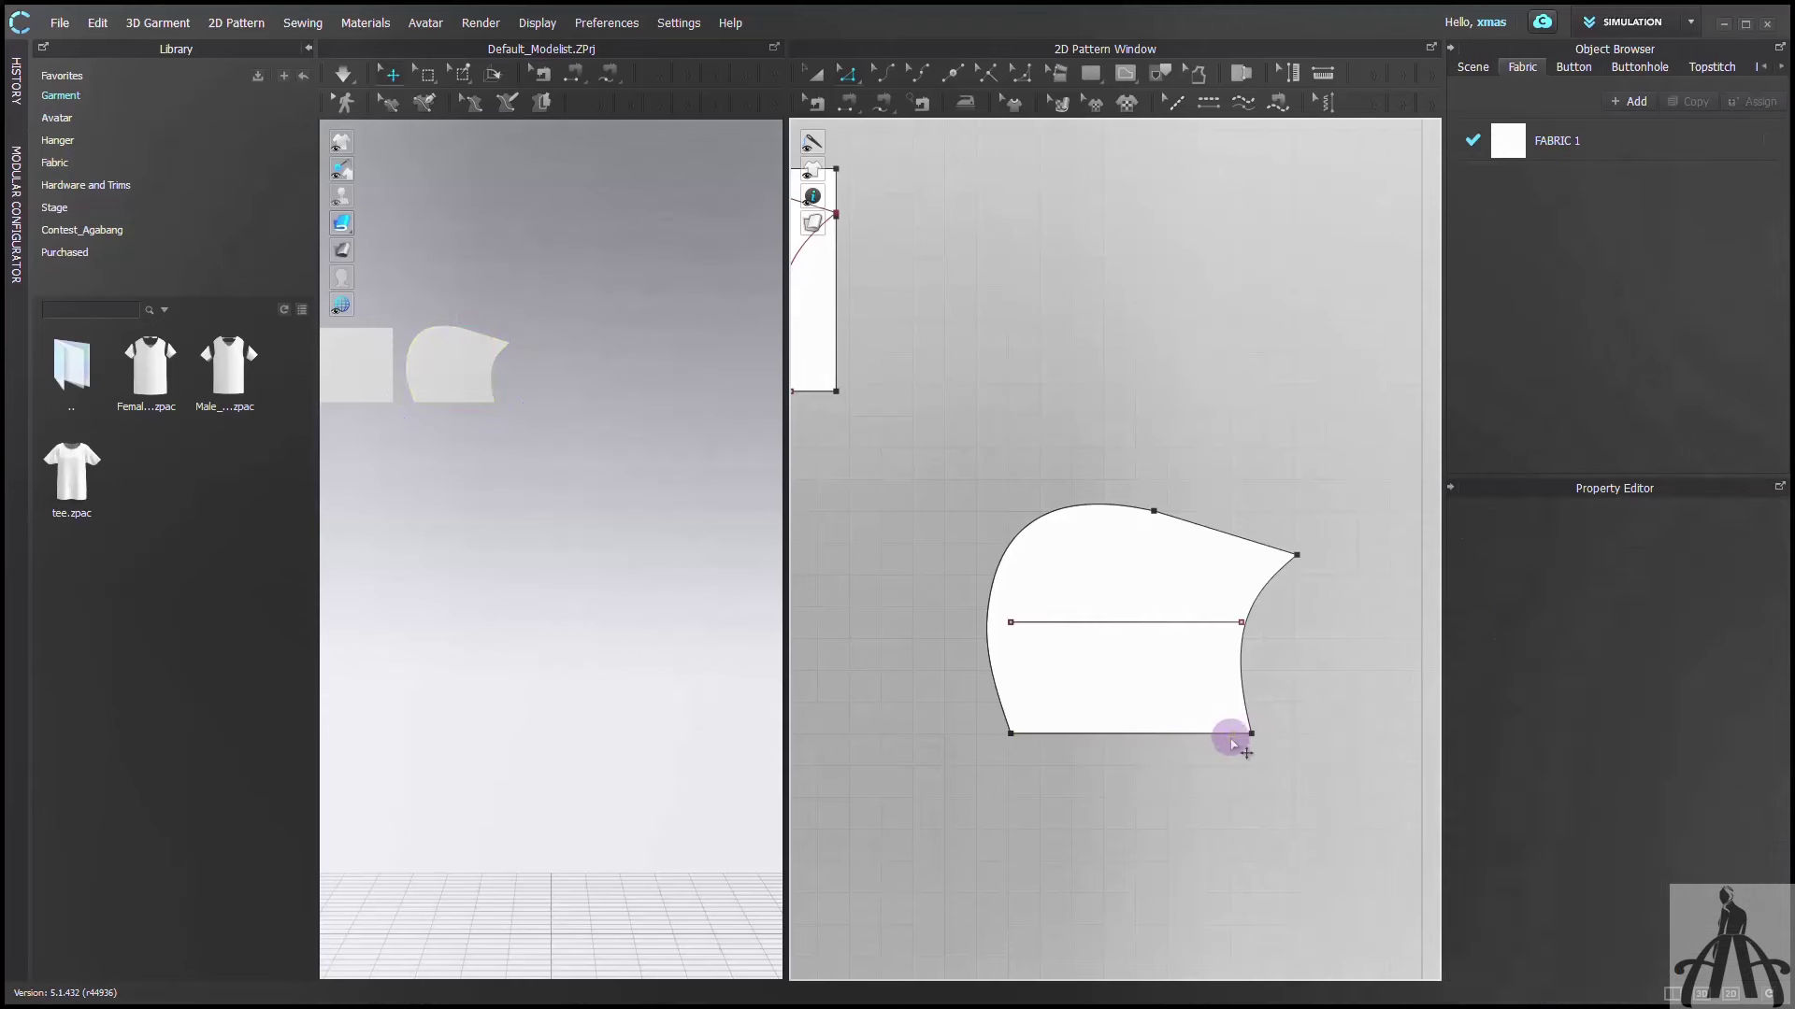
pyautogui.click(1206, 737)
# Create a rectangular strip 25 in wide and 4 in high below the hood piece
pyautogui.press('s')
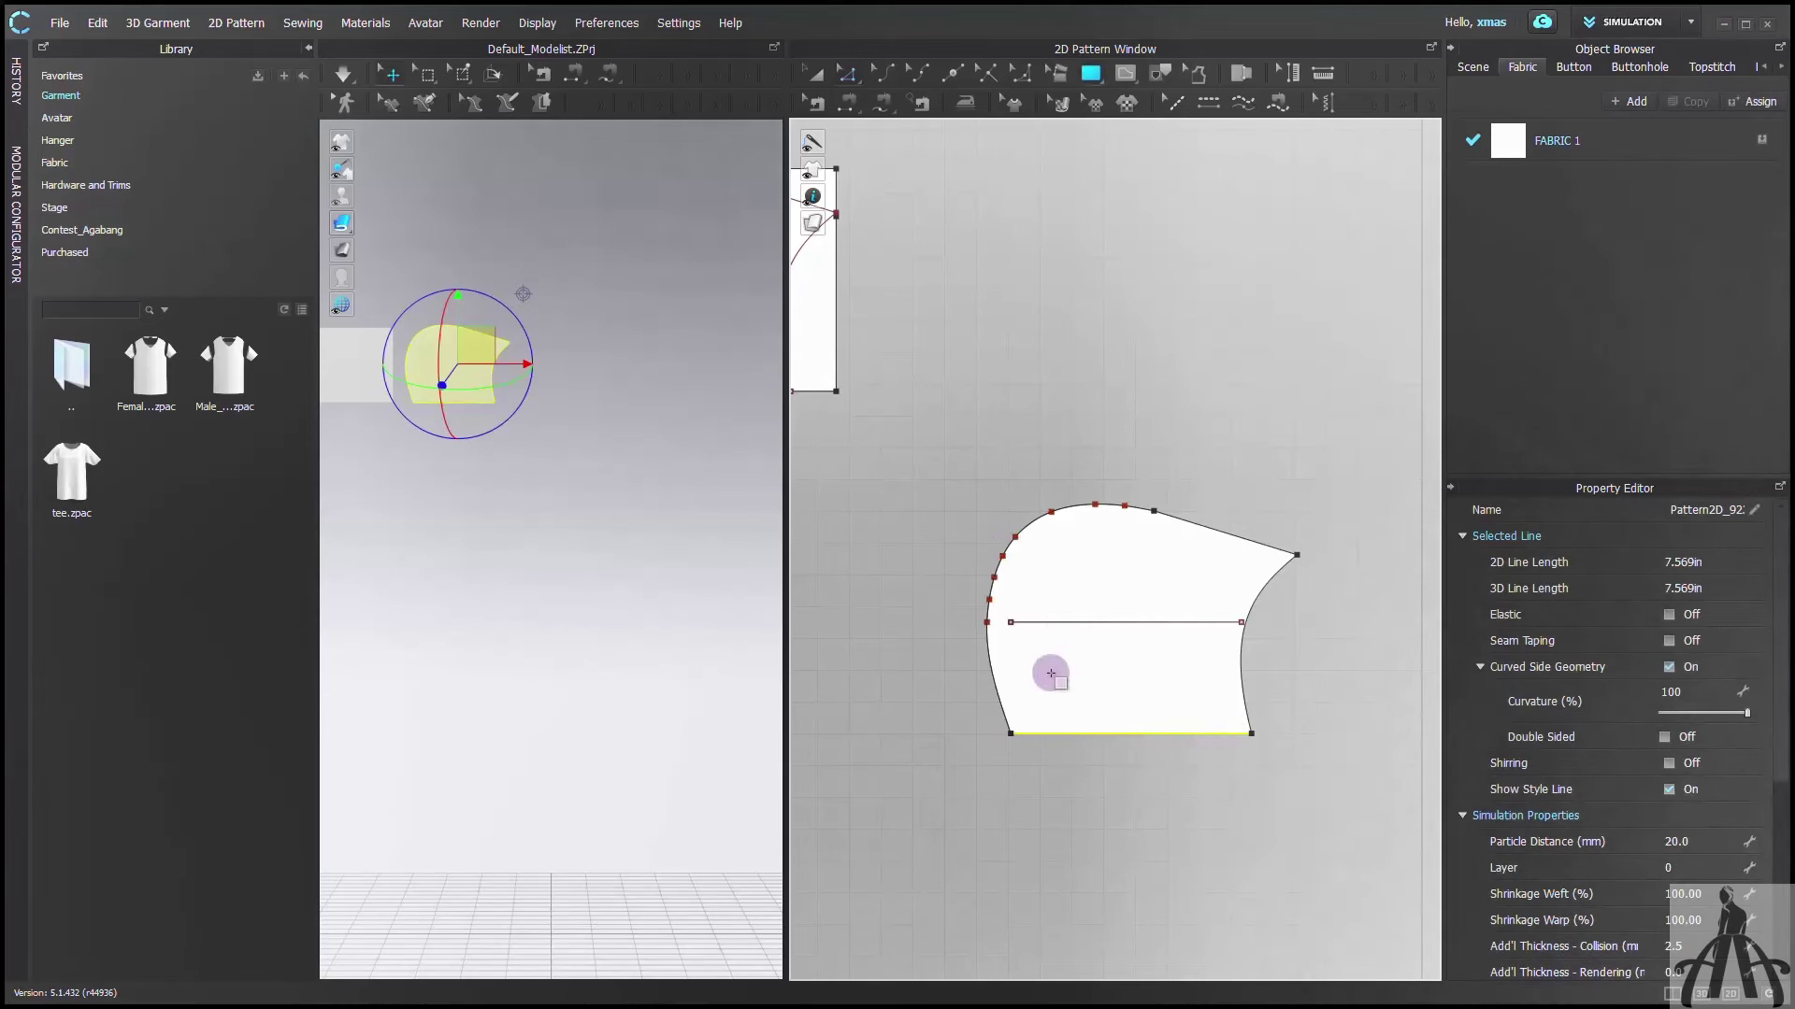
pyautogui.click(1003, 856)
pyautogui.write('4')
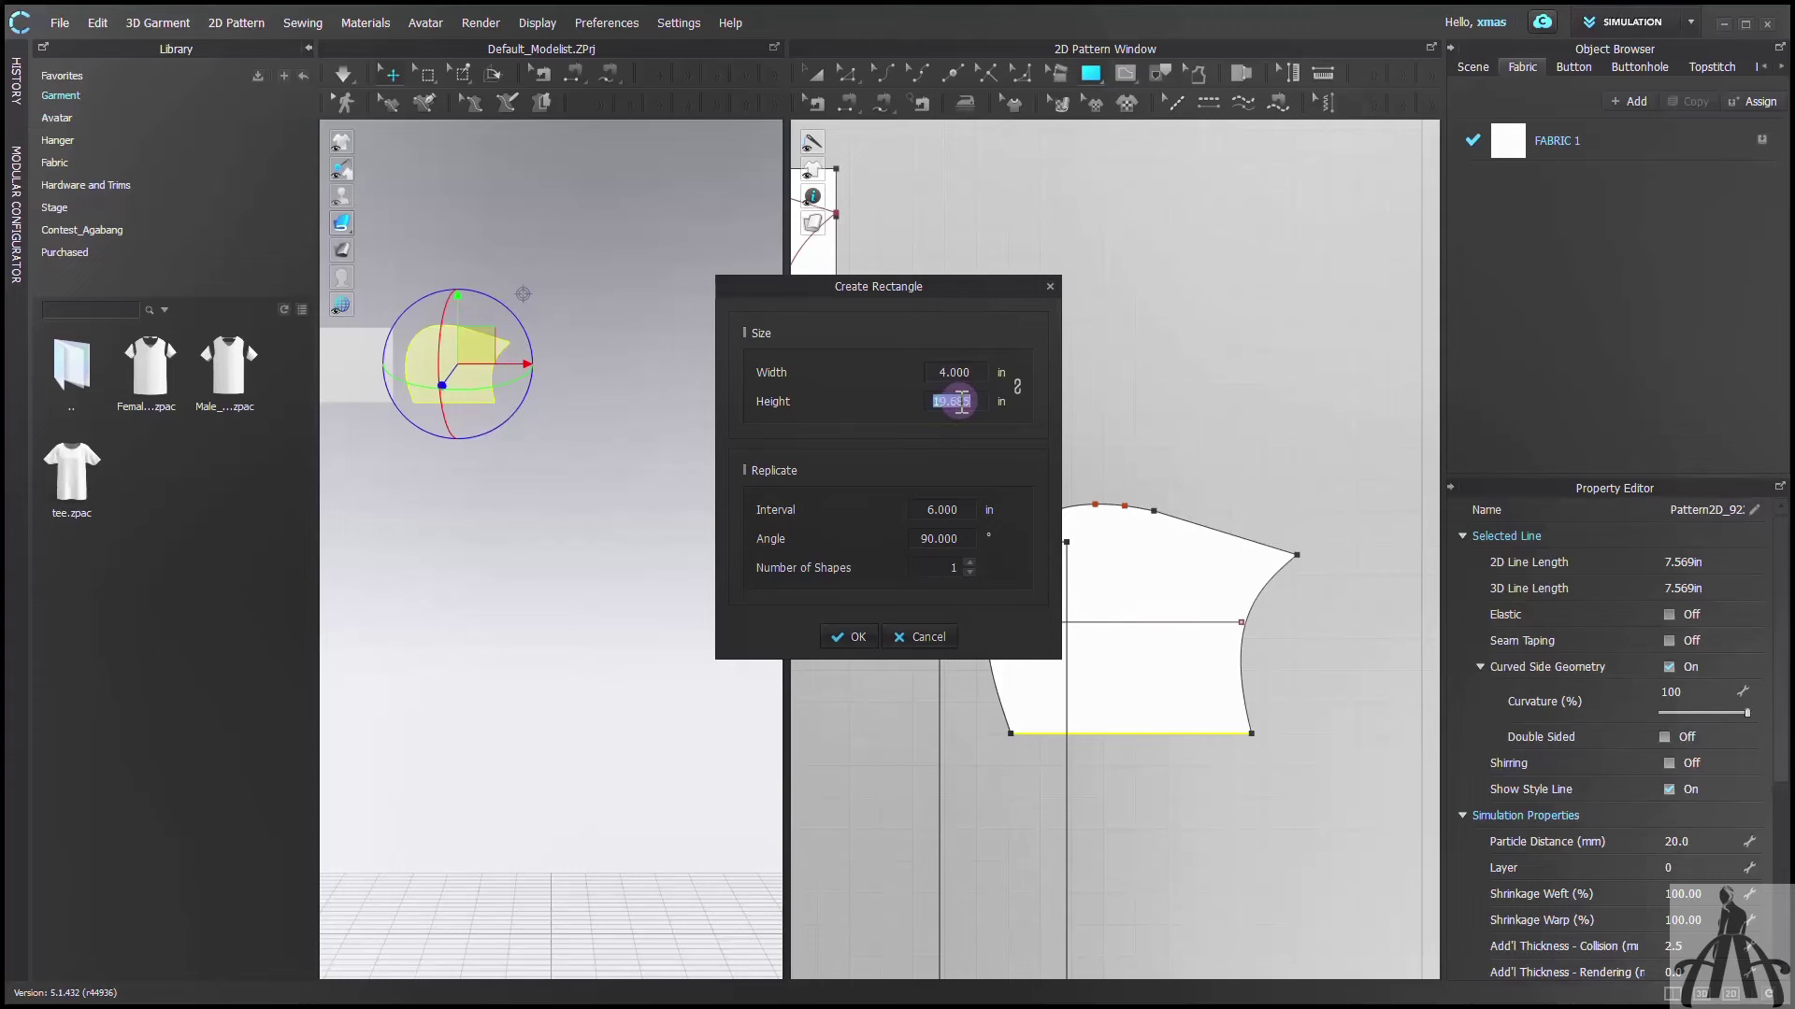
pyautogui.write('4')
pyautogui.click(959, 373)
pyautogui.write('15')
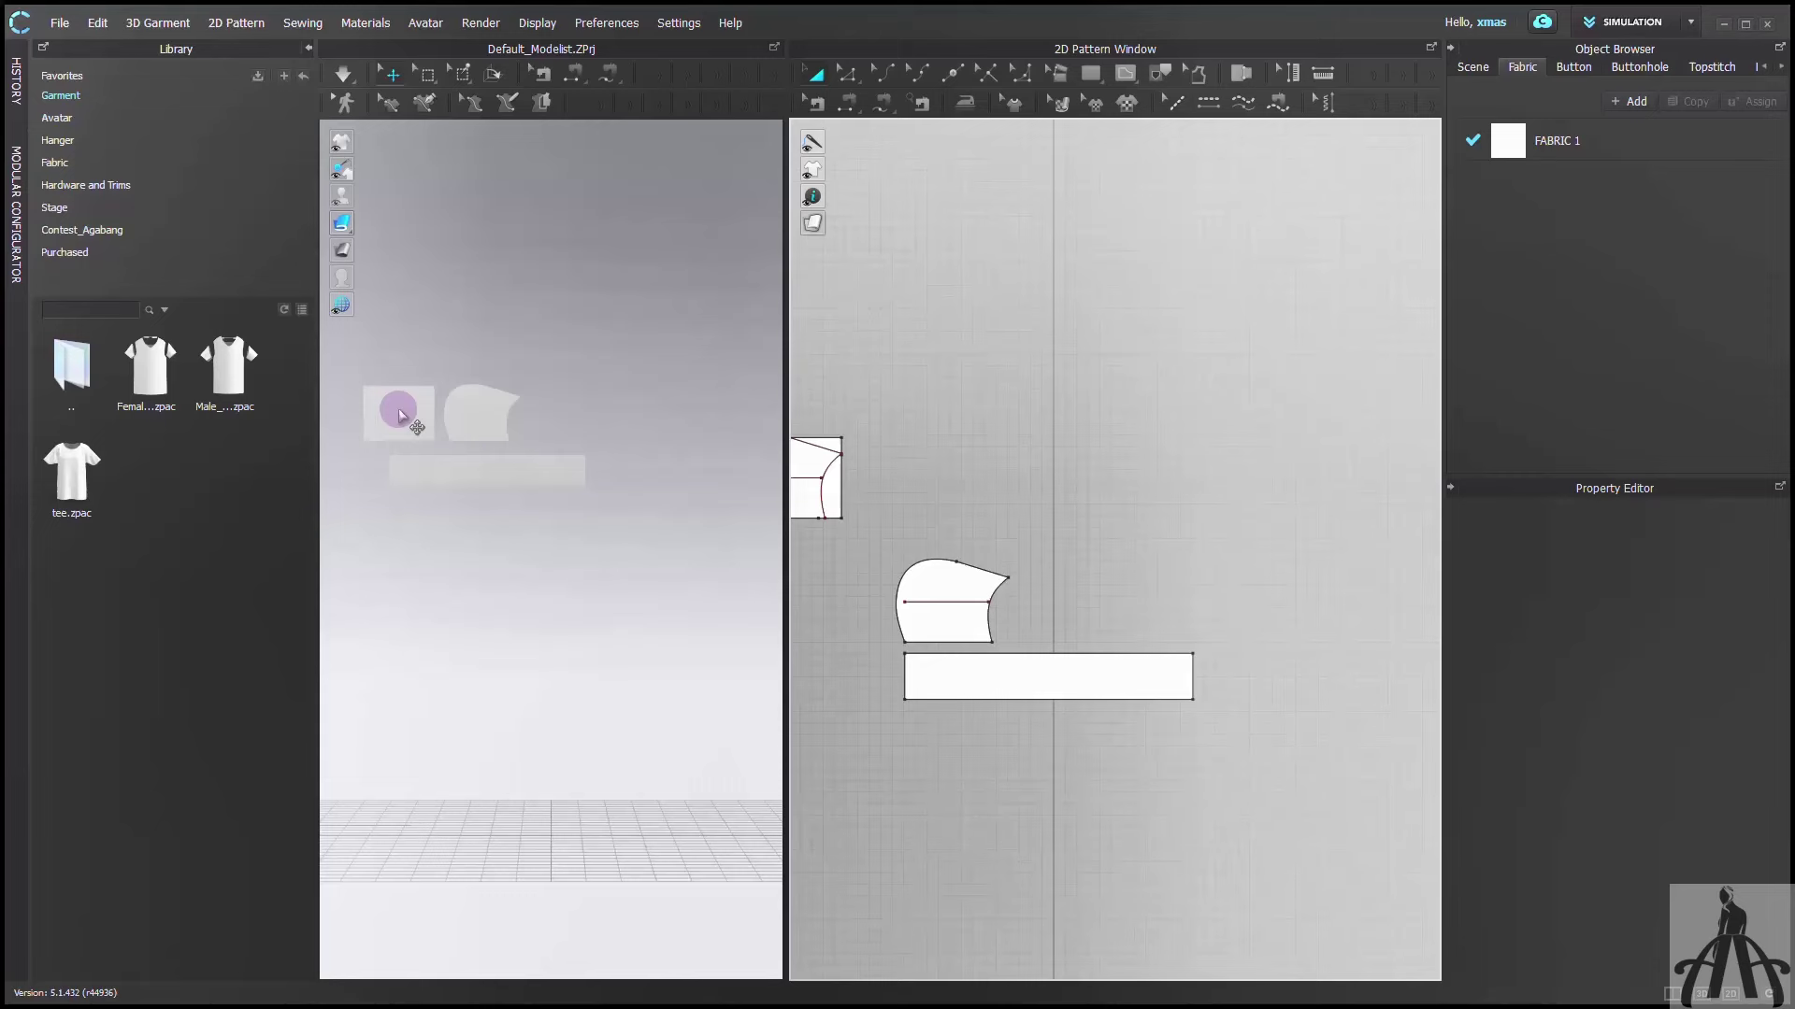
# Move the original drafting rectangle up and away from the other pieces in the 3D view
pyautogui.rightClick(398, 414)
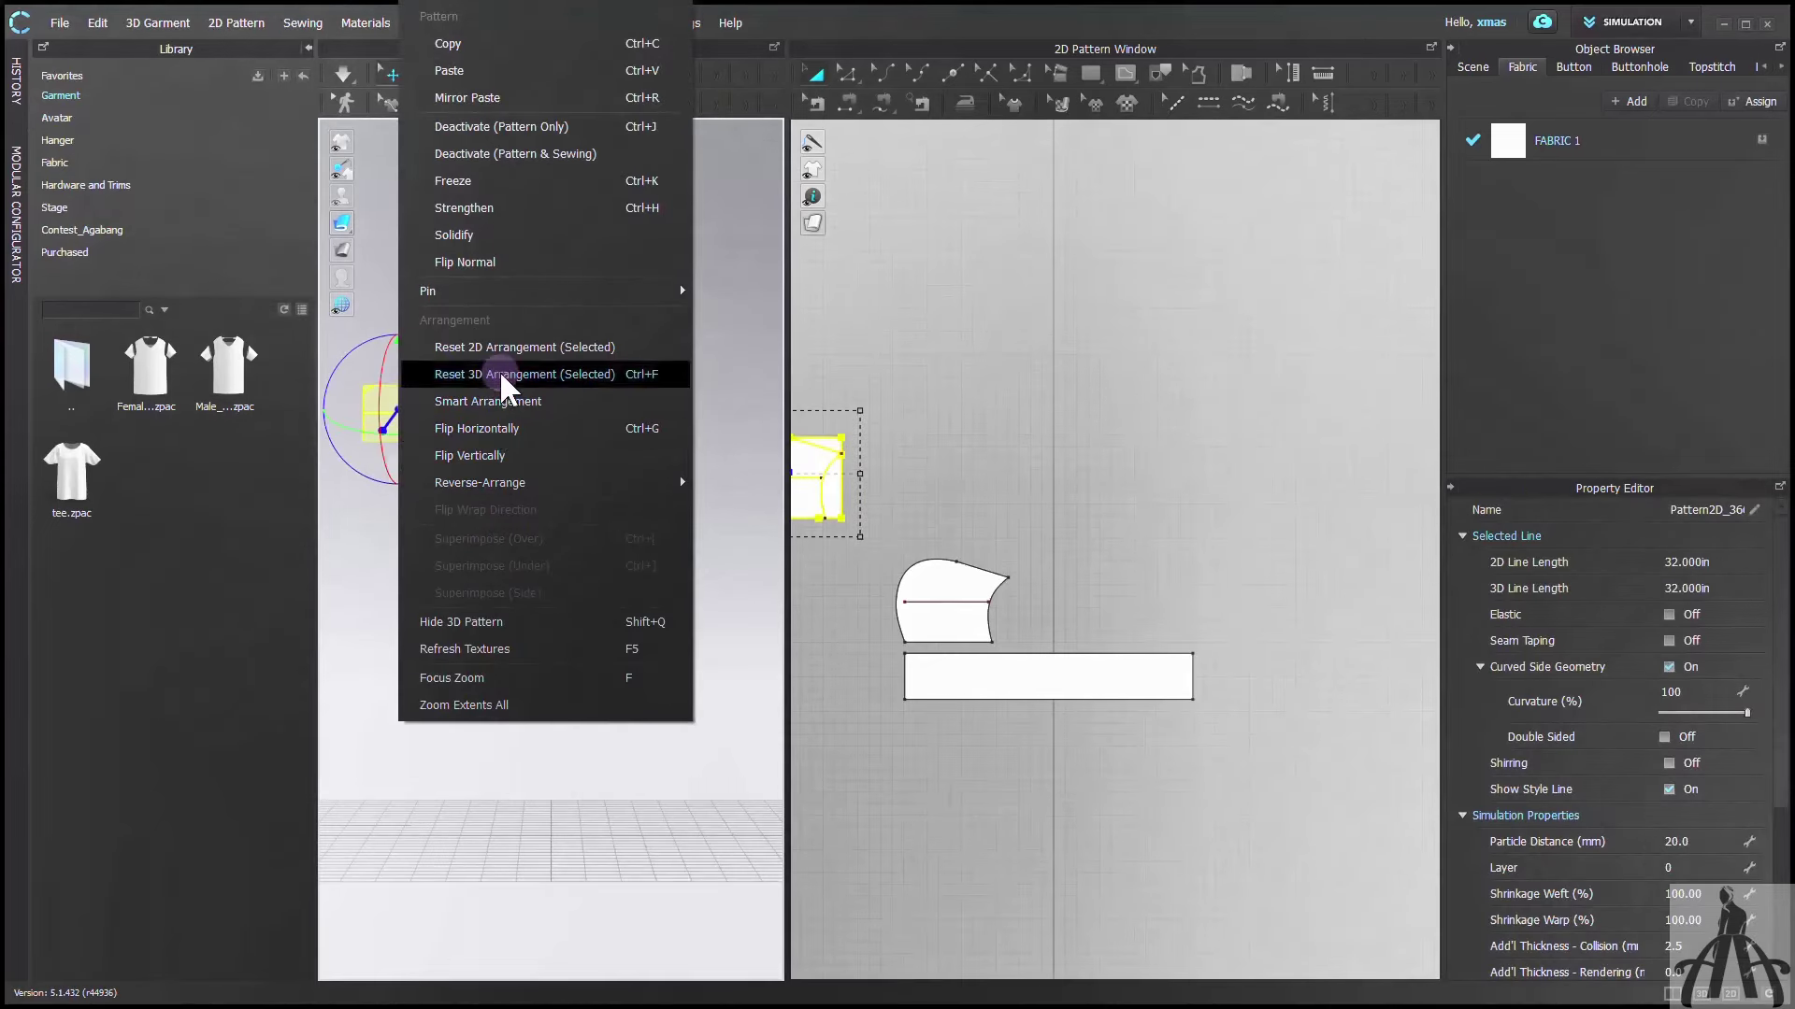
pyautogui.click(468, 233)
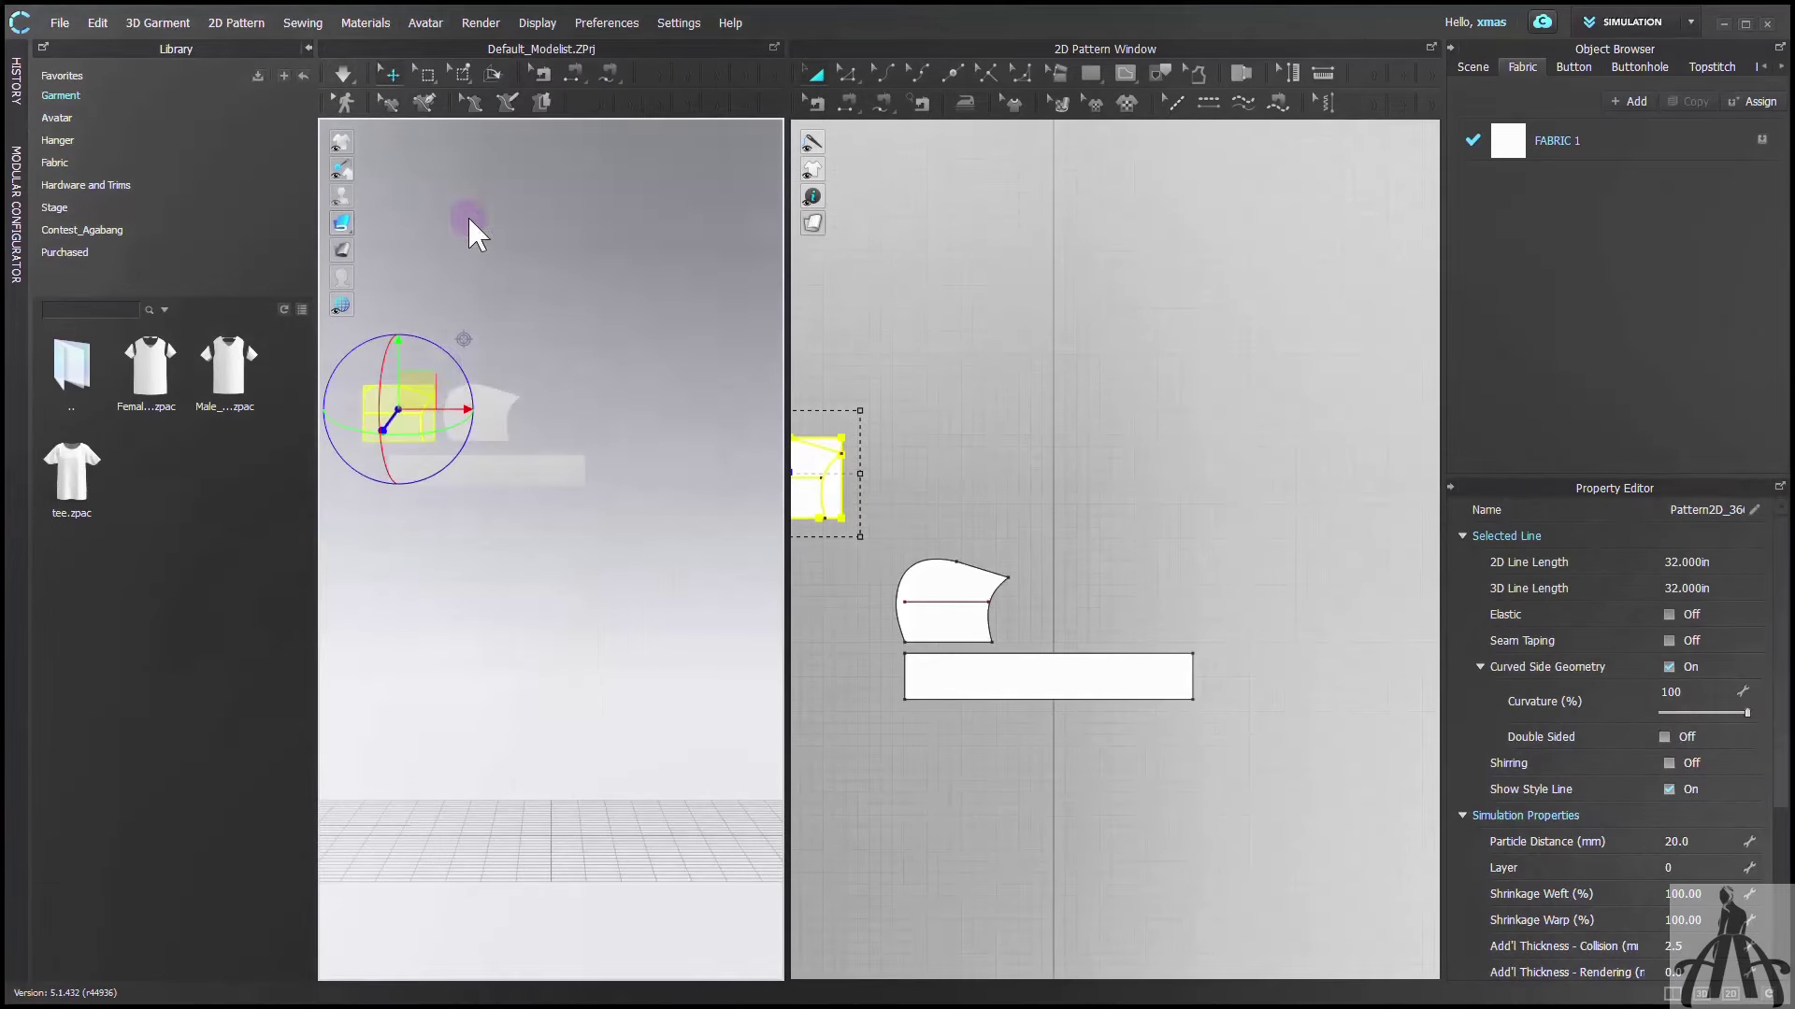
pyautogui.click(501, 319)
pyautogui.moveTo(397, 417); pyautogui.dragTo(347, 147)
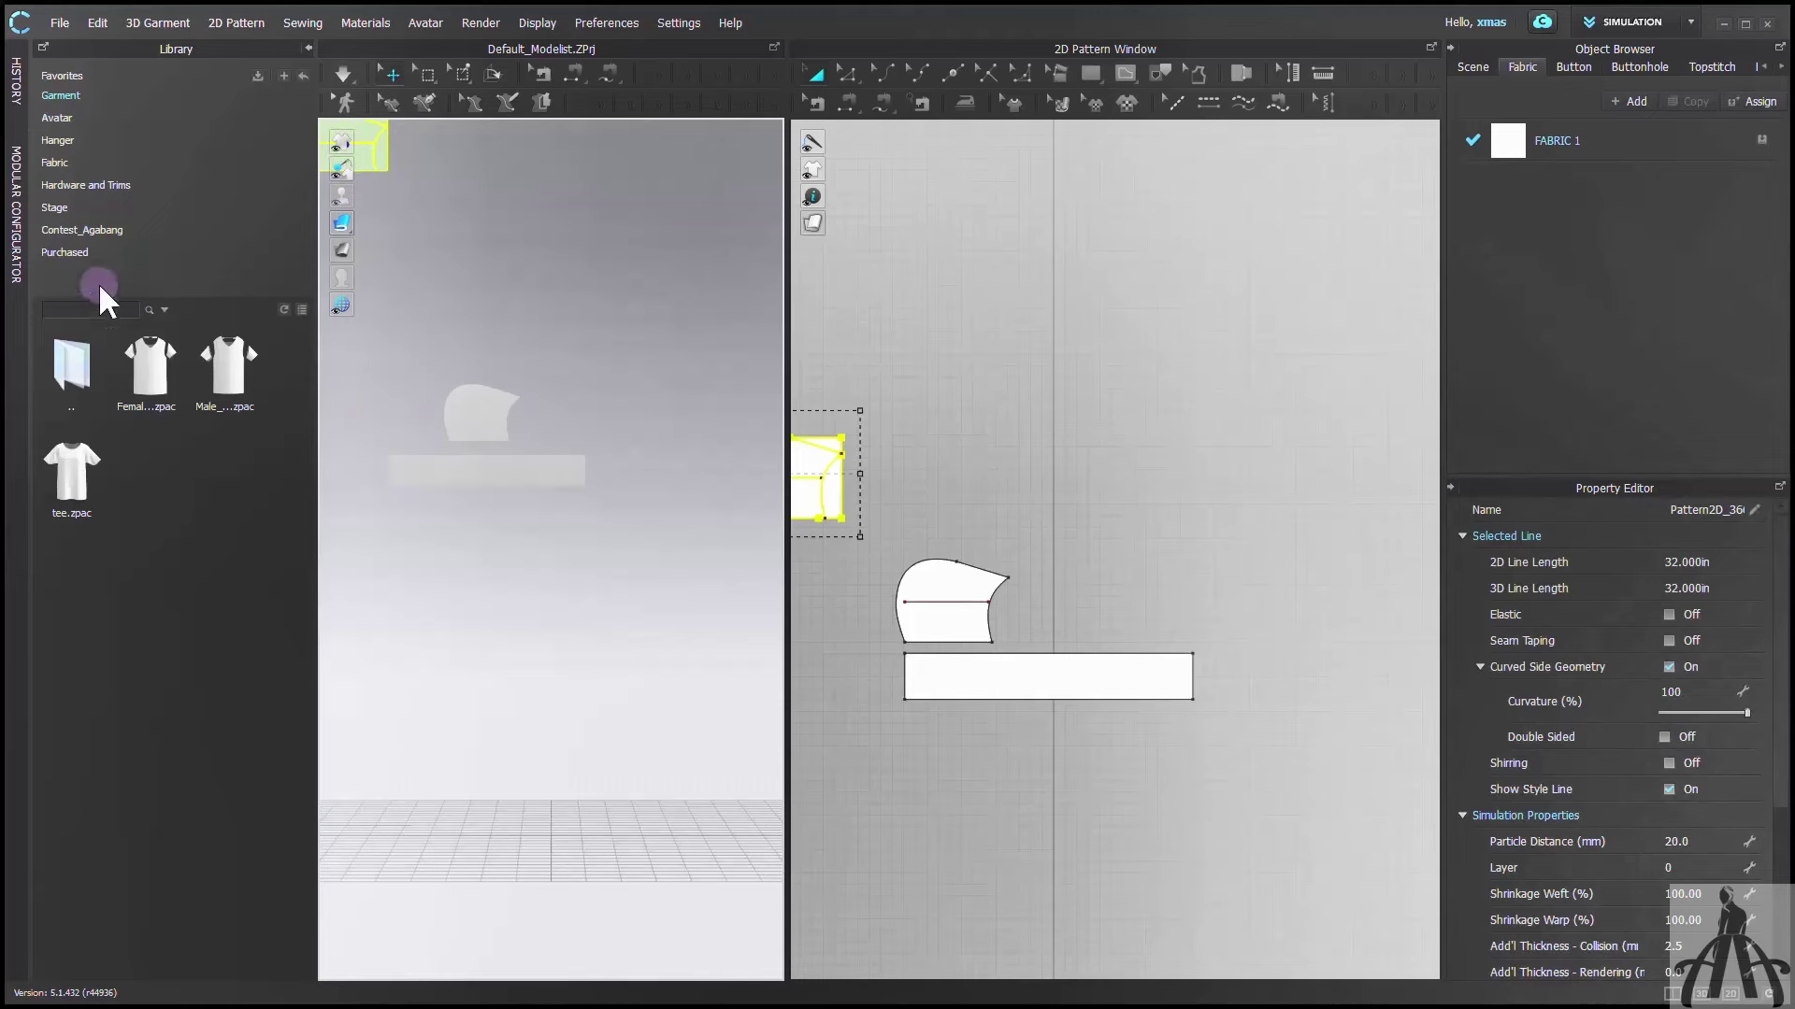
# Load the Female_V1 avatar from the library into the scene
pyautogui.click(67, 118)
pyautogui.doubleClick(150, 379)
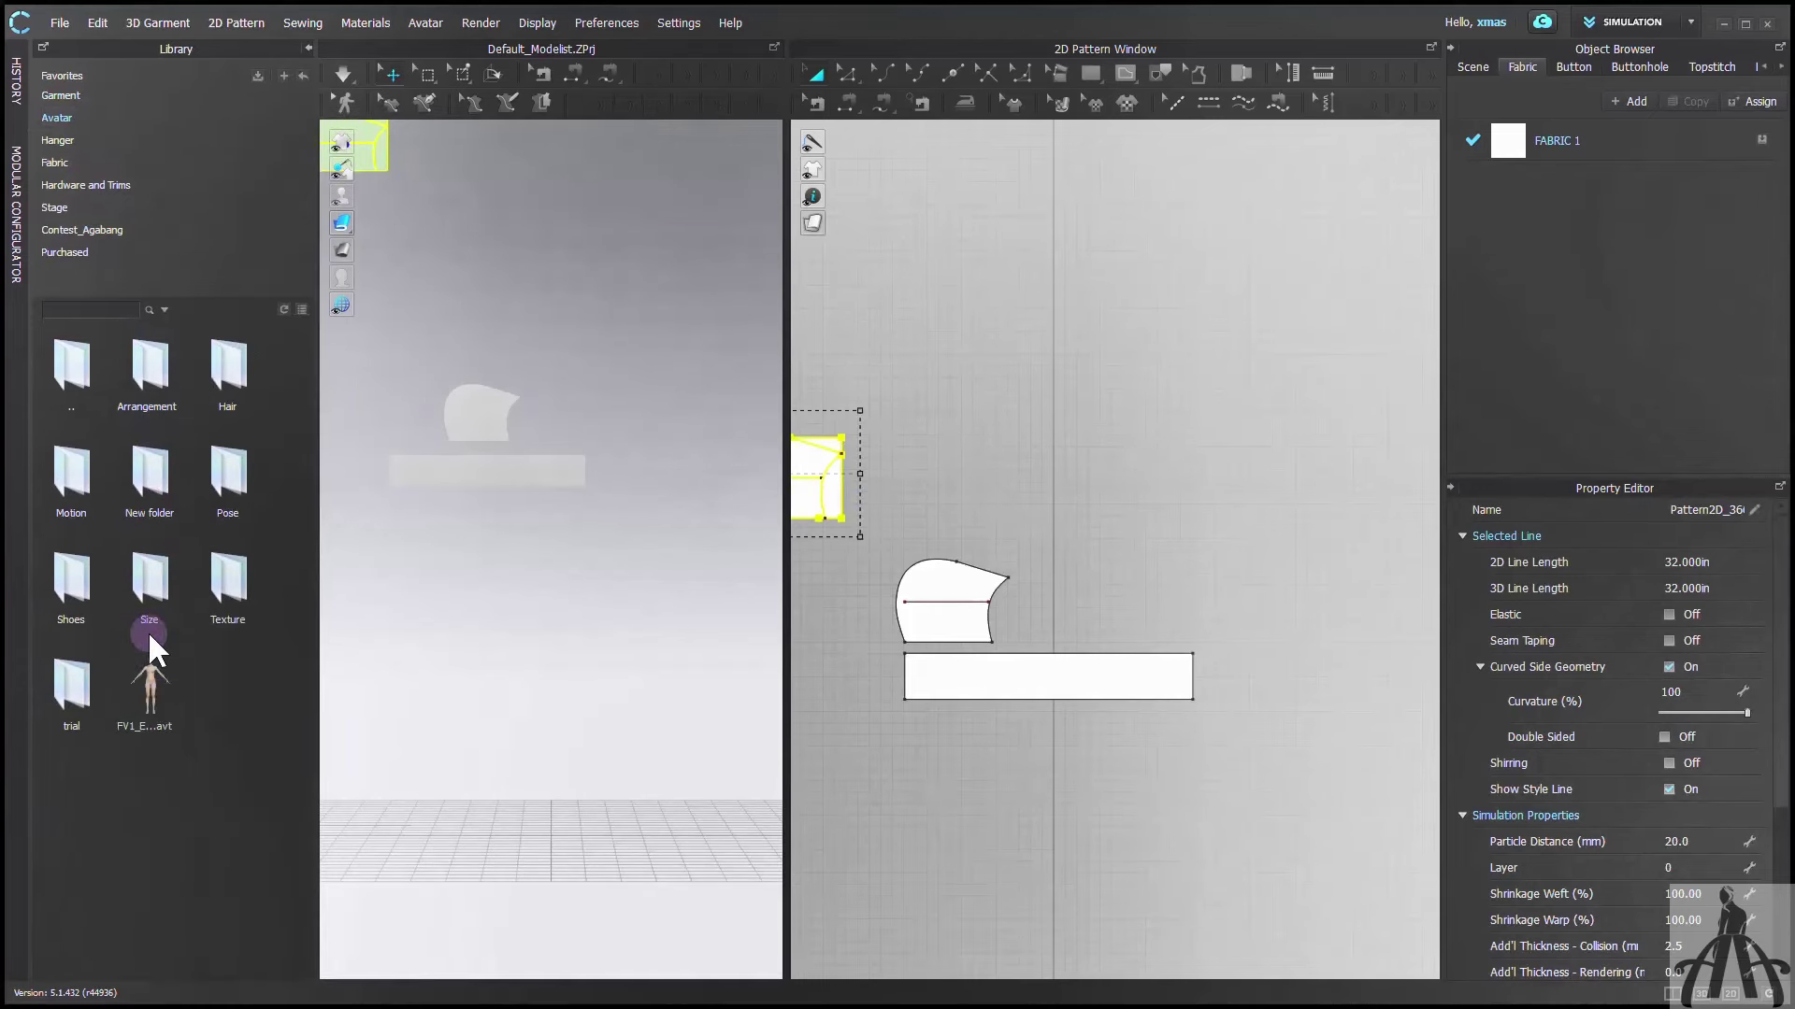
pyautogui.doubleClick(155, 695)
pyautogui.click(168, 636)
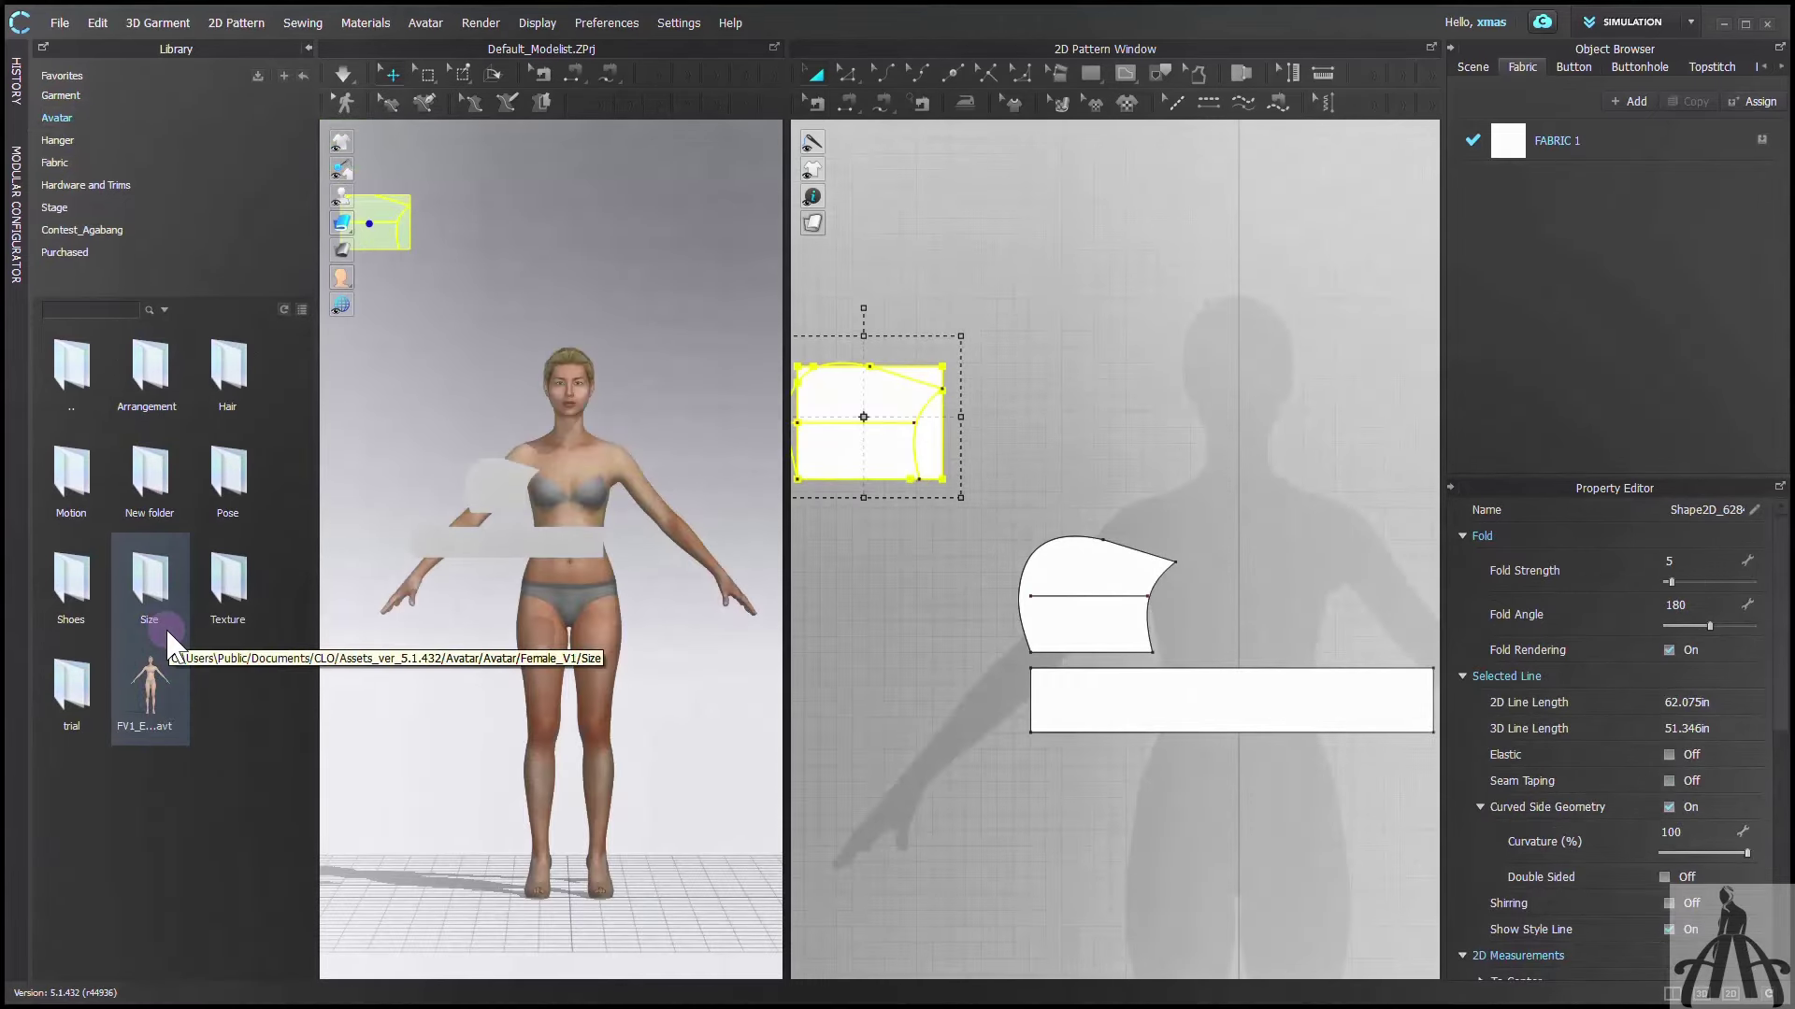
# Show the avatar's arrangement points and place the hood piece at the right side of the head
pyautogui.click(1089, 598)
pyautogui.hotkey('shift', 'f')
pyautogui.scroll(3, 536, 355)
pyautogui.moveTo(537, 356); pyautogui.dragTo(670, 404, button='right')
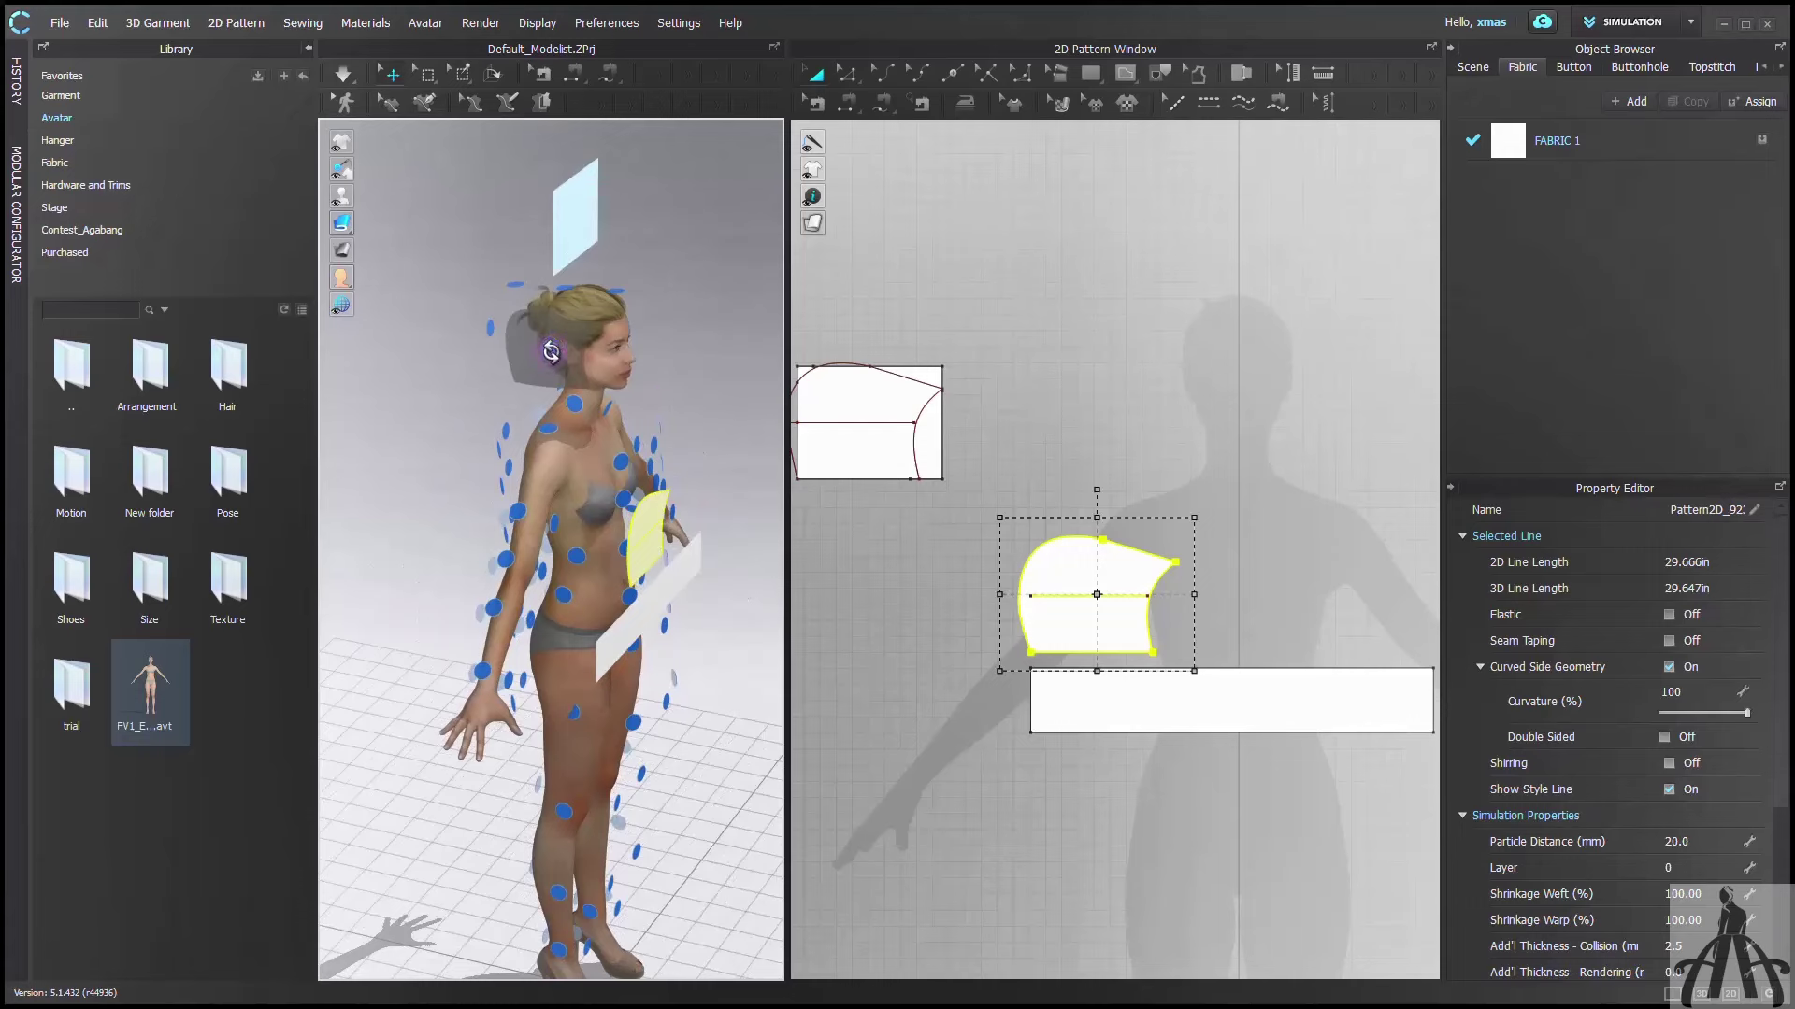
pyautogui.click(552, 352)
# Hide the arrangement points, raise the strip to the avatar's right shoulder and turn it about the vertical axis to face sideways
pyautogui.moveTo(600, 391); pyautogui.dragTo(595, 457, button='right')
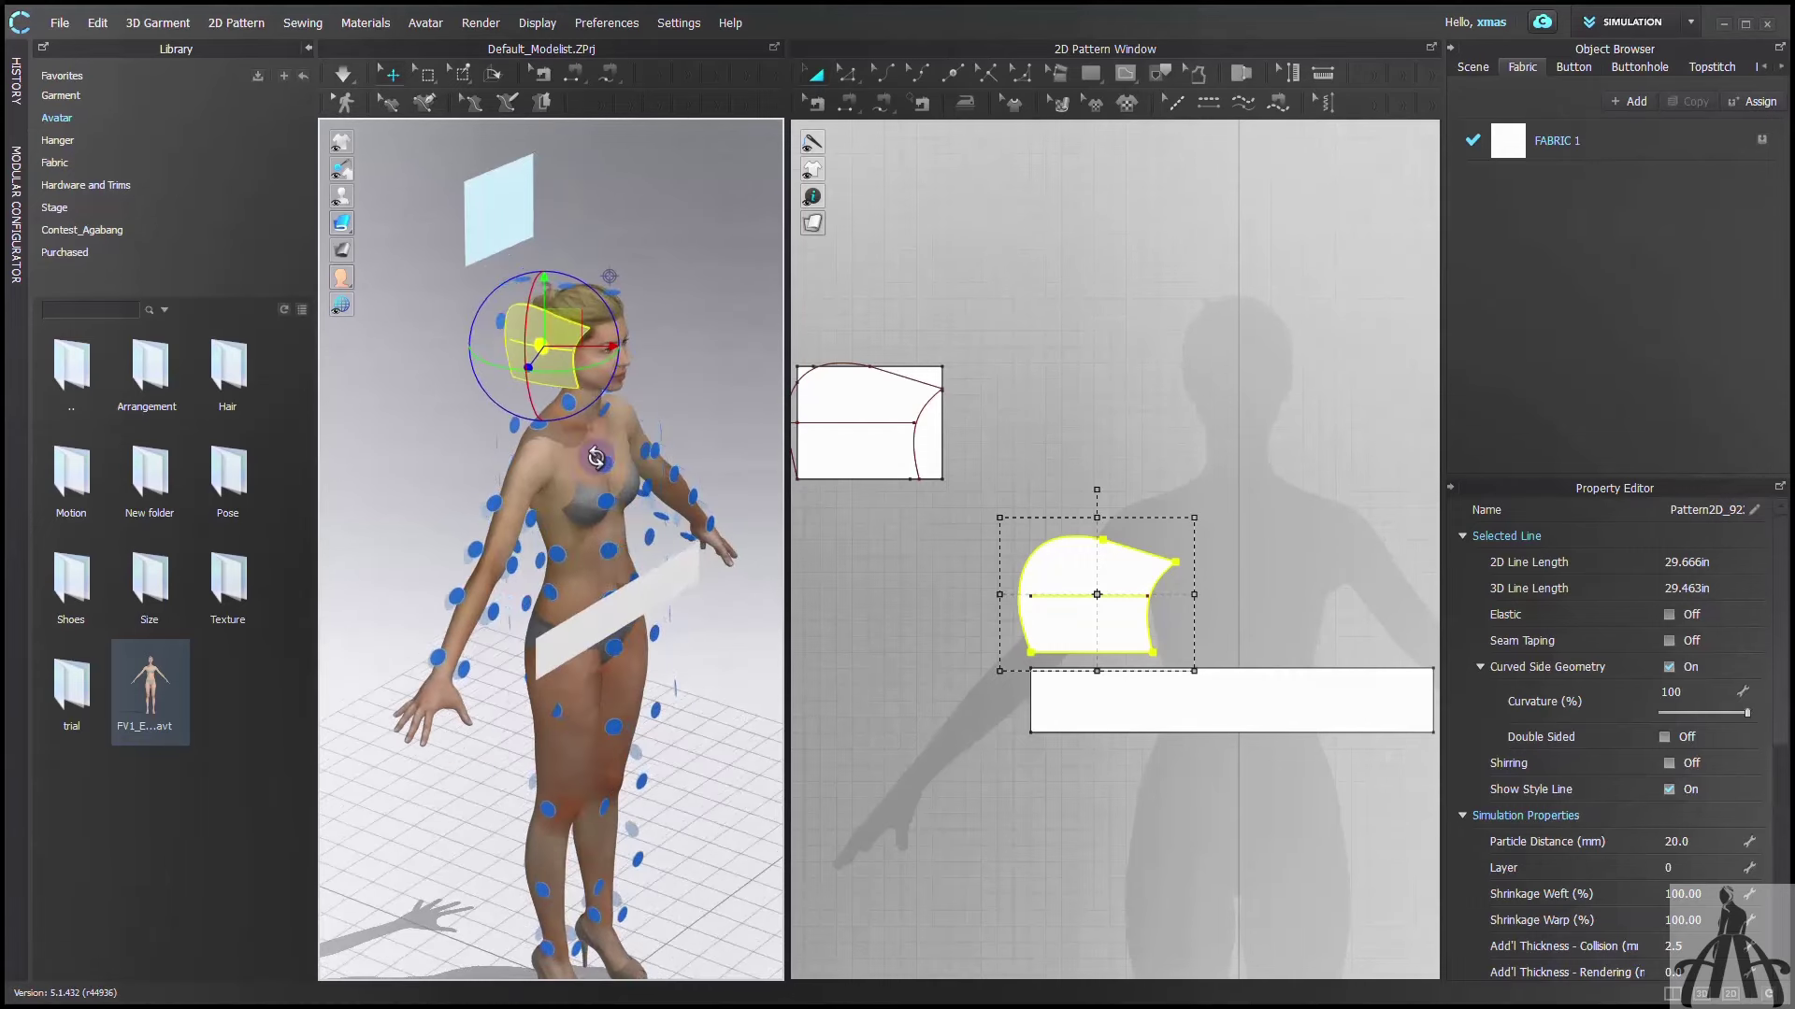
pyautogui.click(599, 620)
pyautogui.hotkey('shift', 'f')
pyautogui.moveTo(617, 605); pyautogui.dragTo(564, 428)
pyautogui.moveTo(628, 461); pyautogui.dragTo(737, 492, button='right')
pyautogui.moveTo(549, 476); pyautogui.dragTo(333, 478)
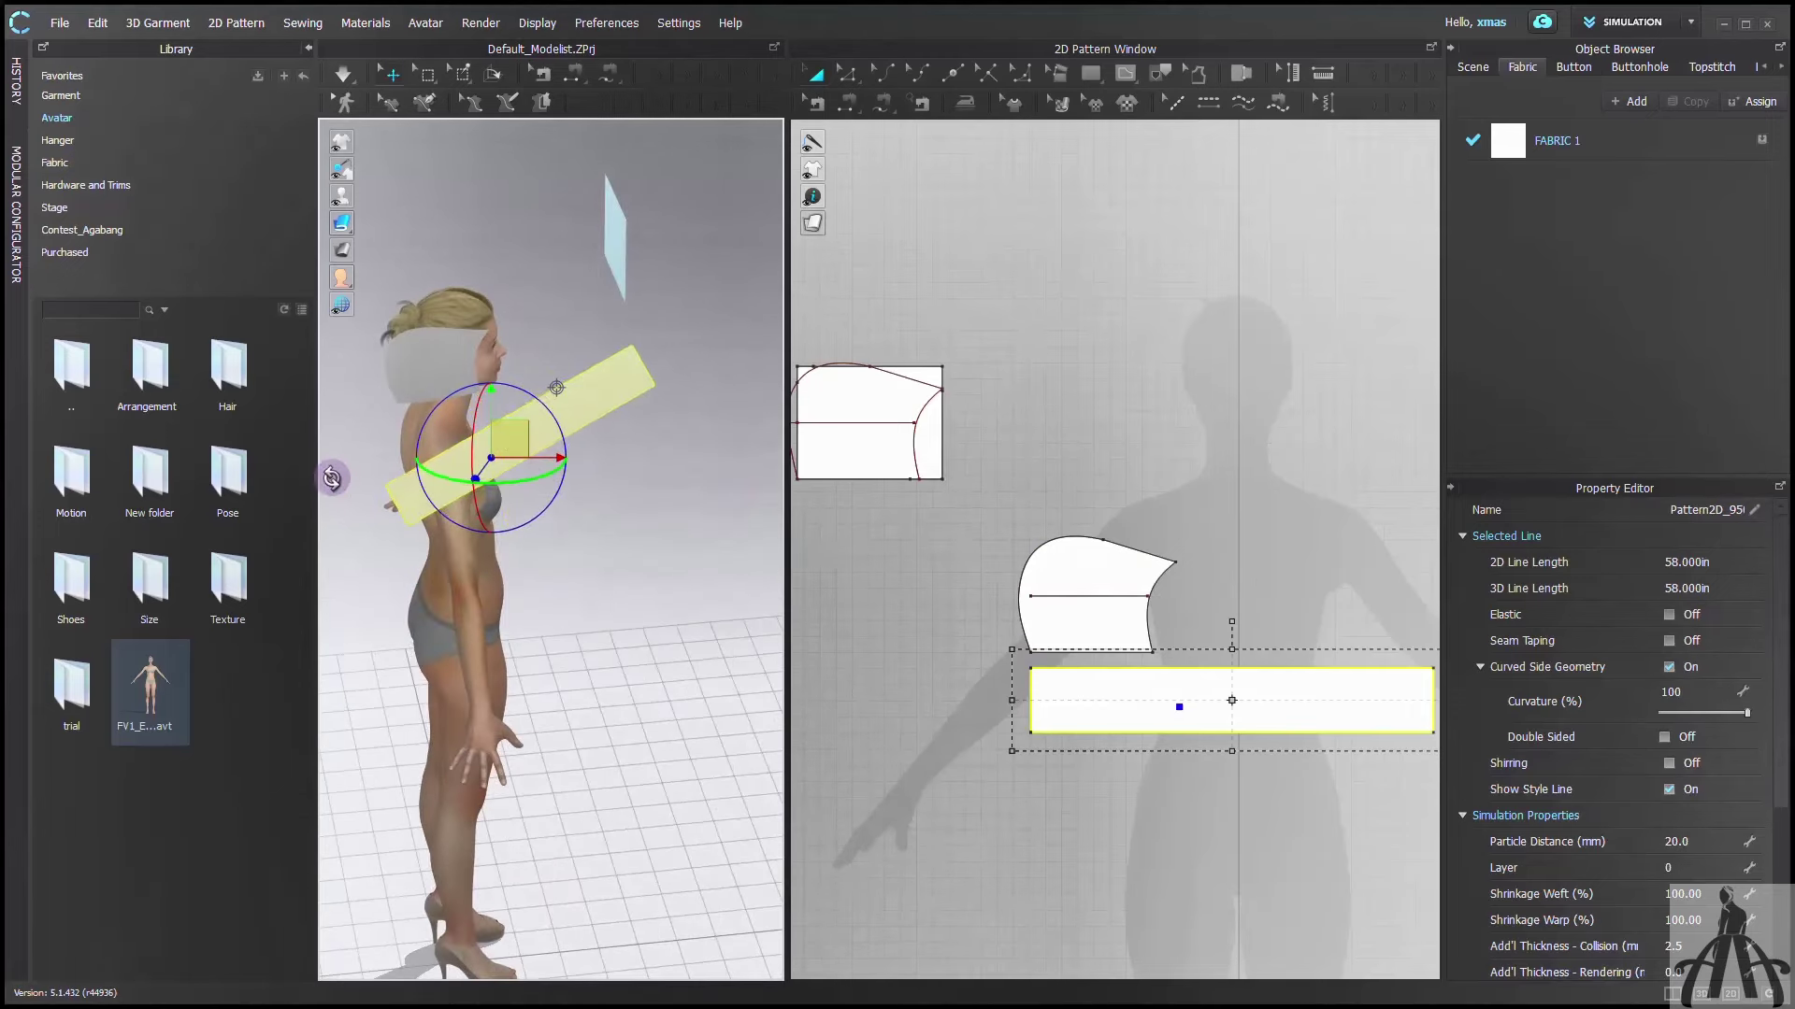
# Rotate the strip upright and level, and position it directly below the hood piece beside the avatar's neck
pyautogui.moveTo(558, 399); pyautogui.dragTo(591, 419)
pyautogui.moveTo(557, 517); pyautogui.dragTo(486, 437, button='right')
pyautogui.moveTo(448, 397); pyautogui.dragTo(417, 408)
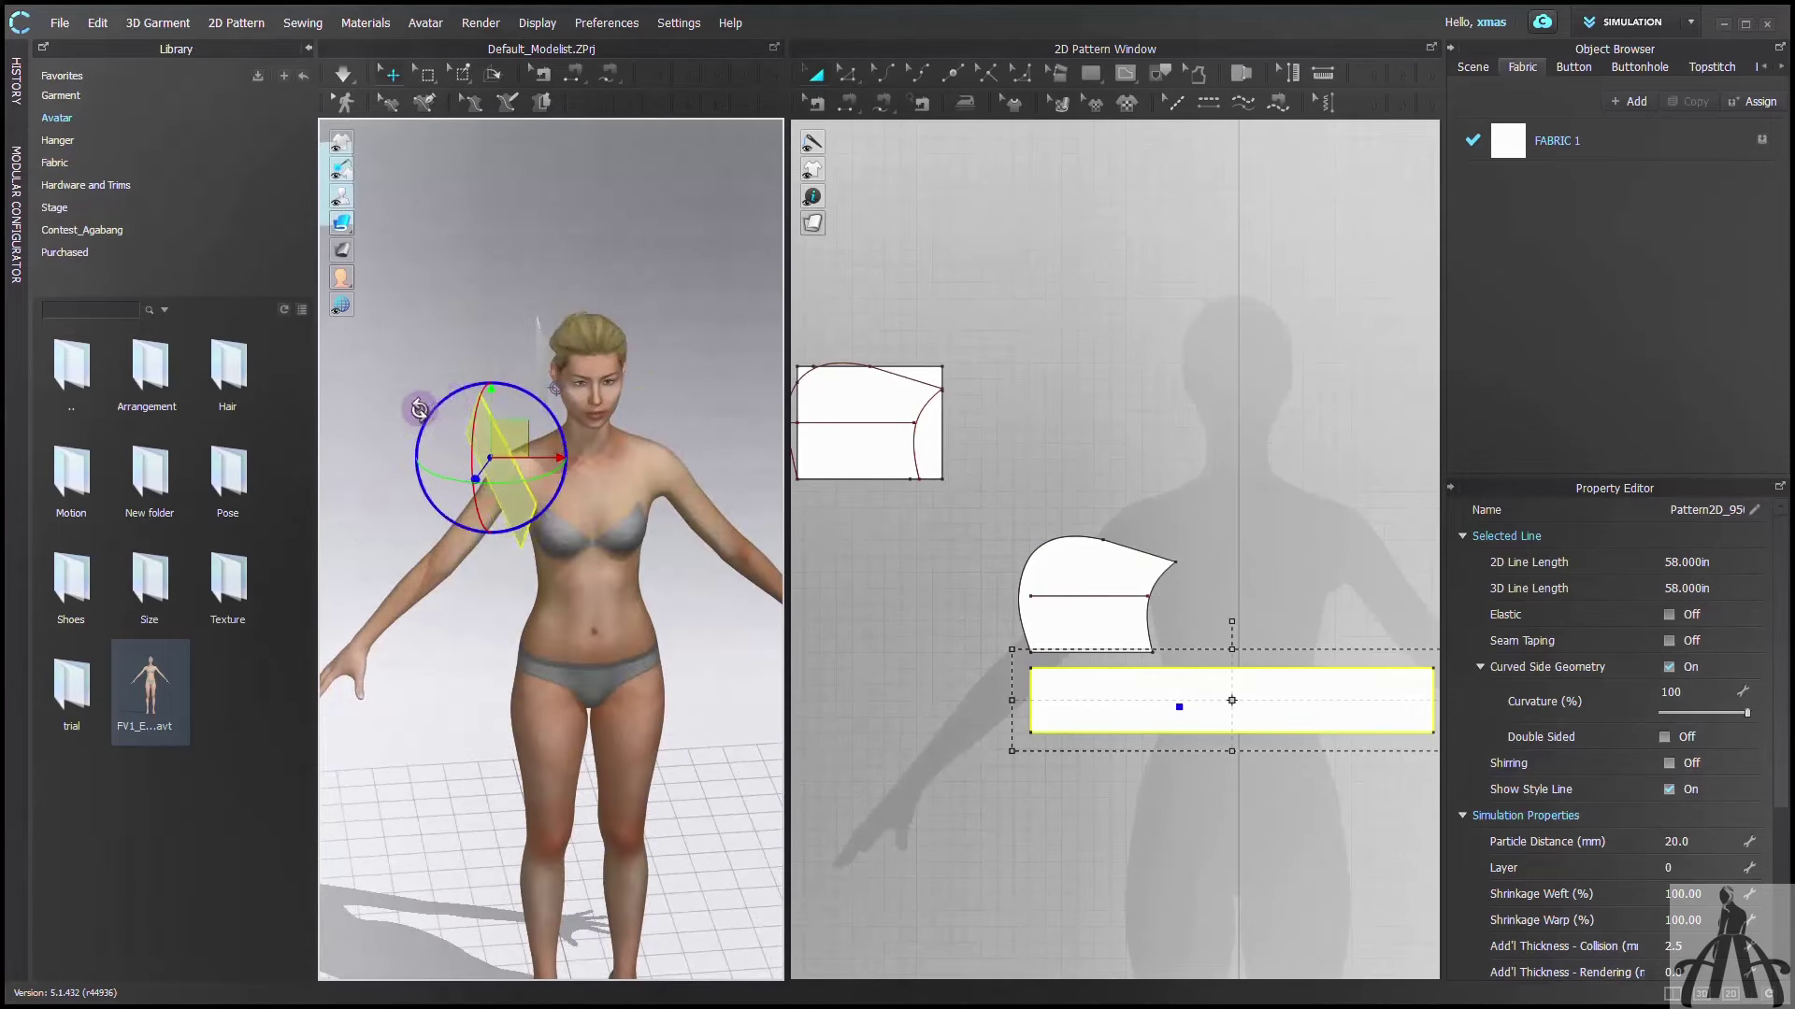
pyautogui.moveTo(523, 436); pyautogui.dragTo(549, 425)
pyautogui.moveTo(551, 439); pyautogui.dragTo(669, 460, button='right')
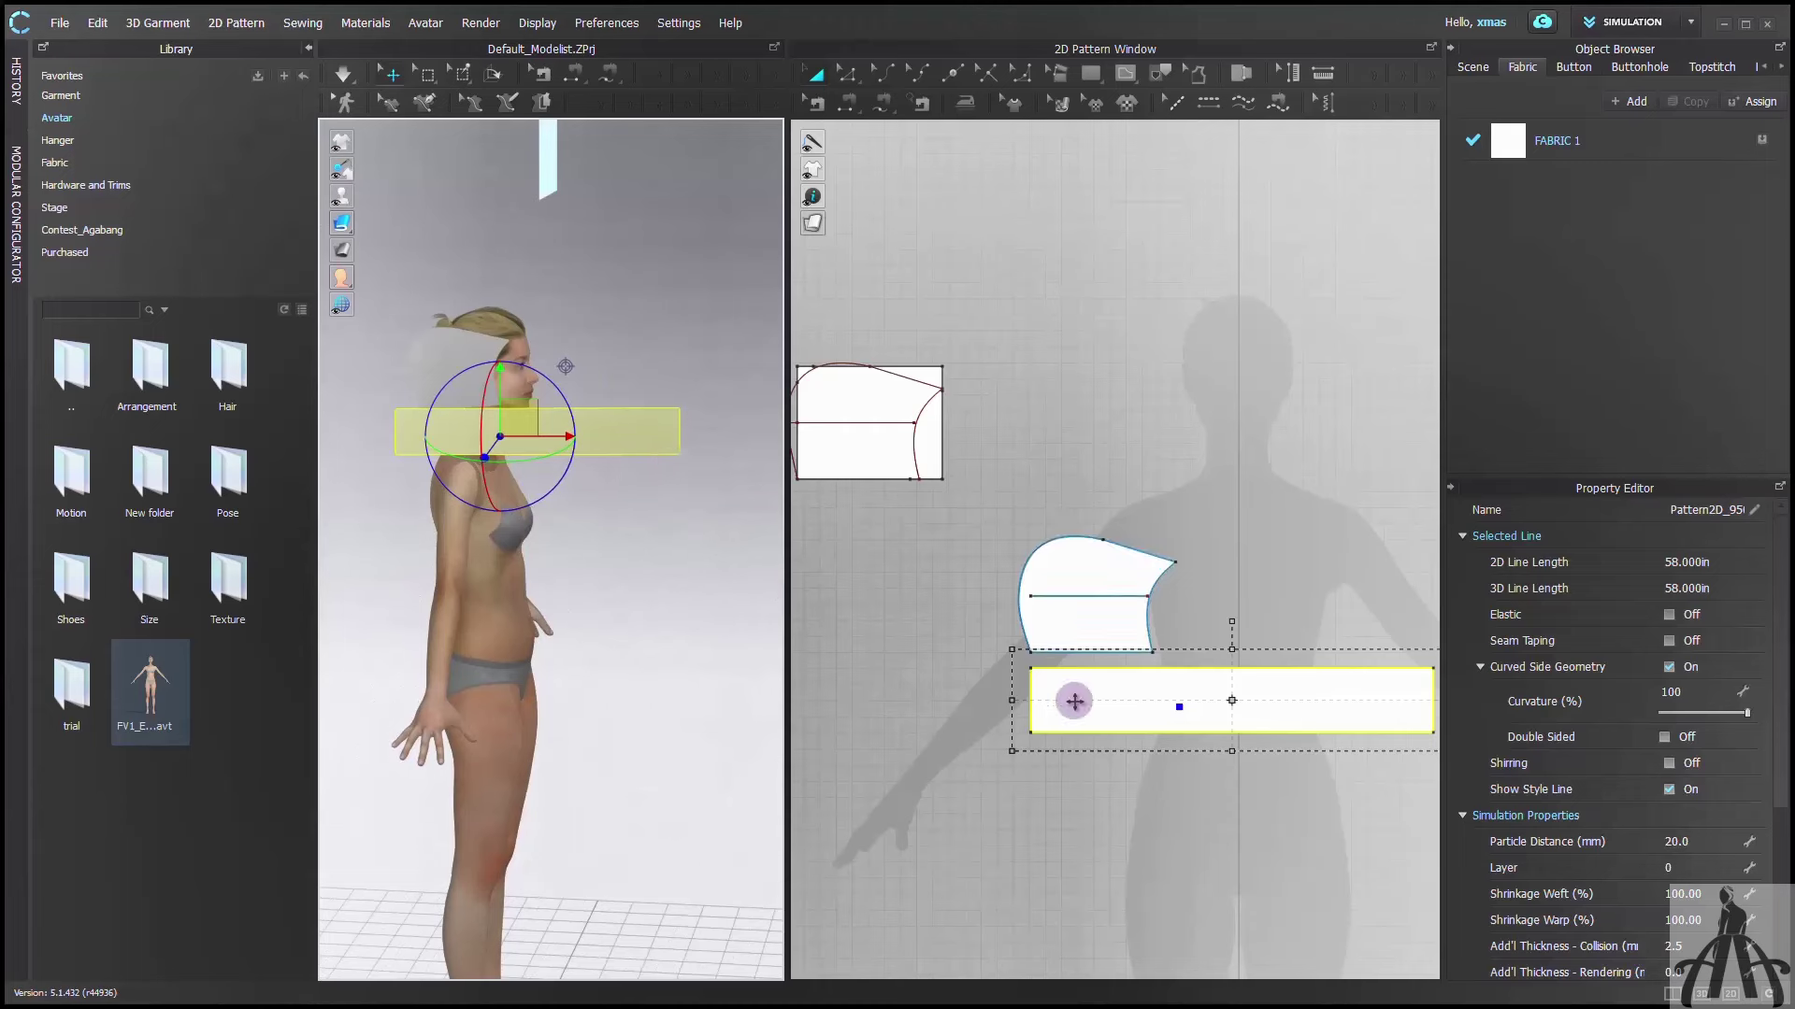
# Free-sew the hood piece's full bottom edge to an equal length of the strip's top edge, starting from the back corner
pyautogui.scroll(4, 1073, 701)
pyautogui.click(936, 593)
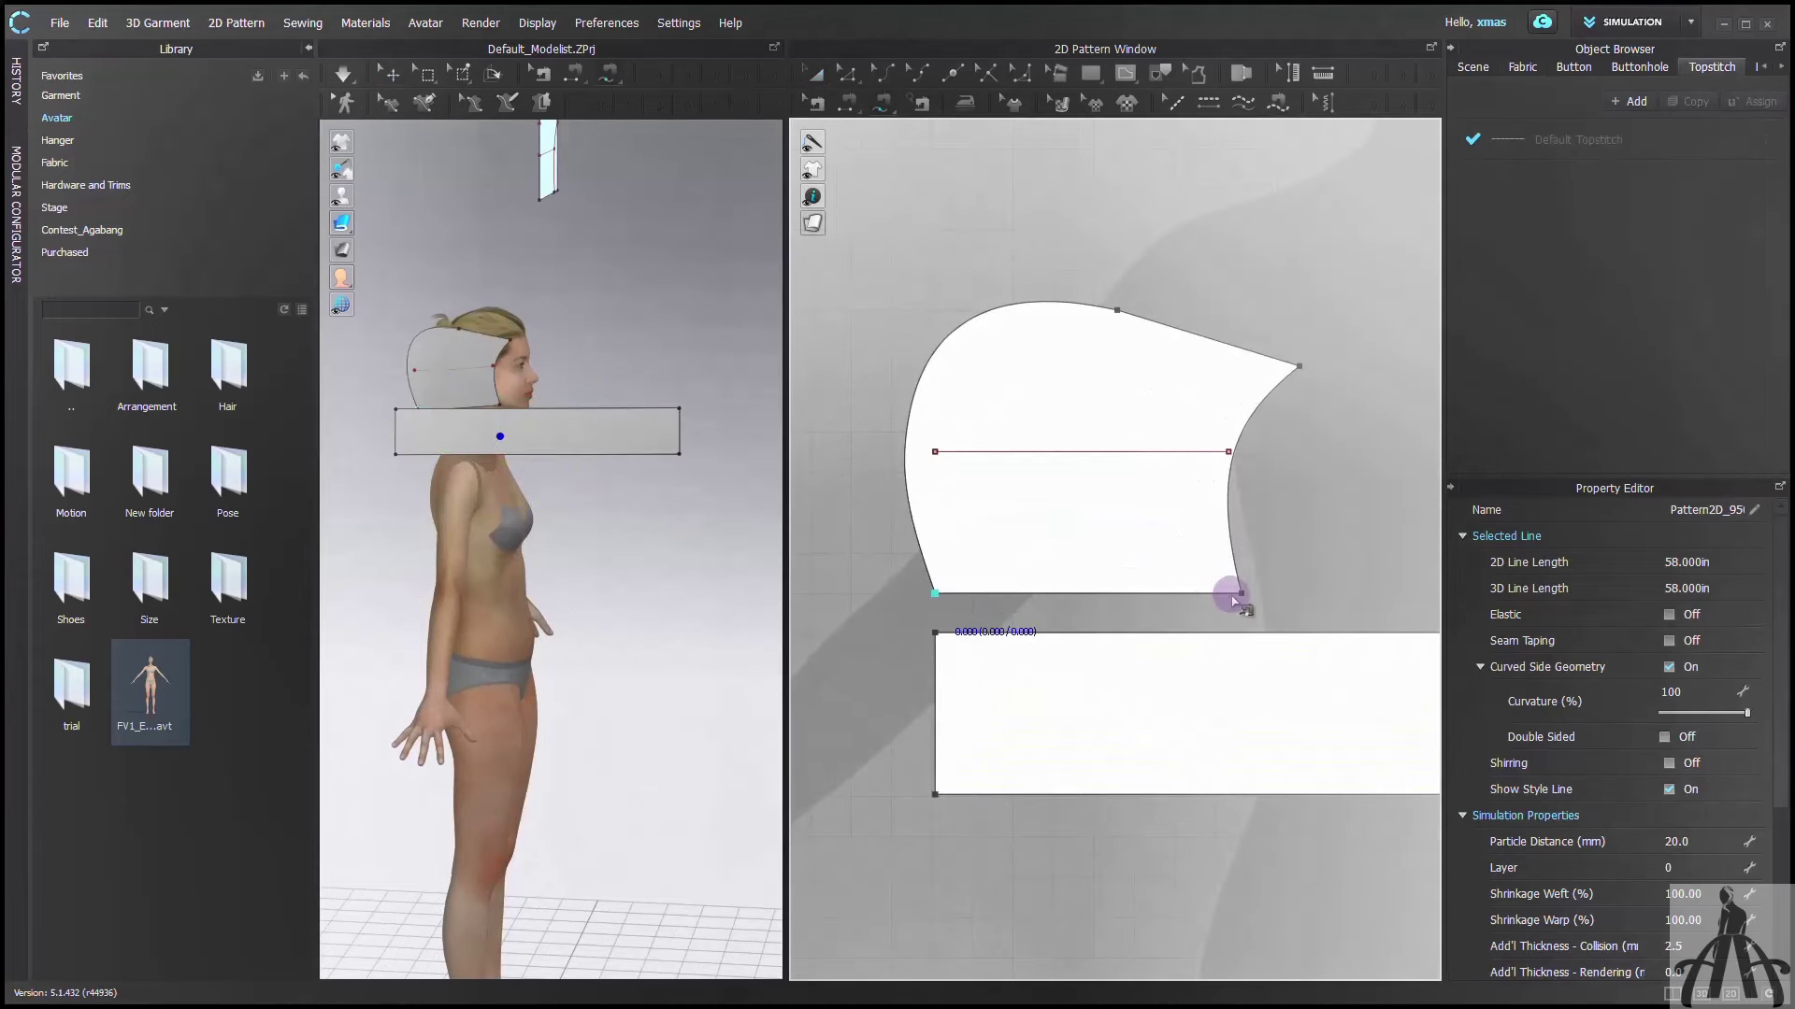
pyautogui.click(1241, 593)
pyautogui.click(935, 632)
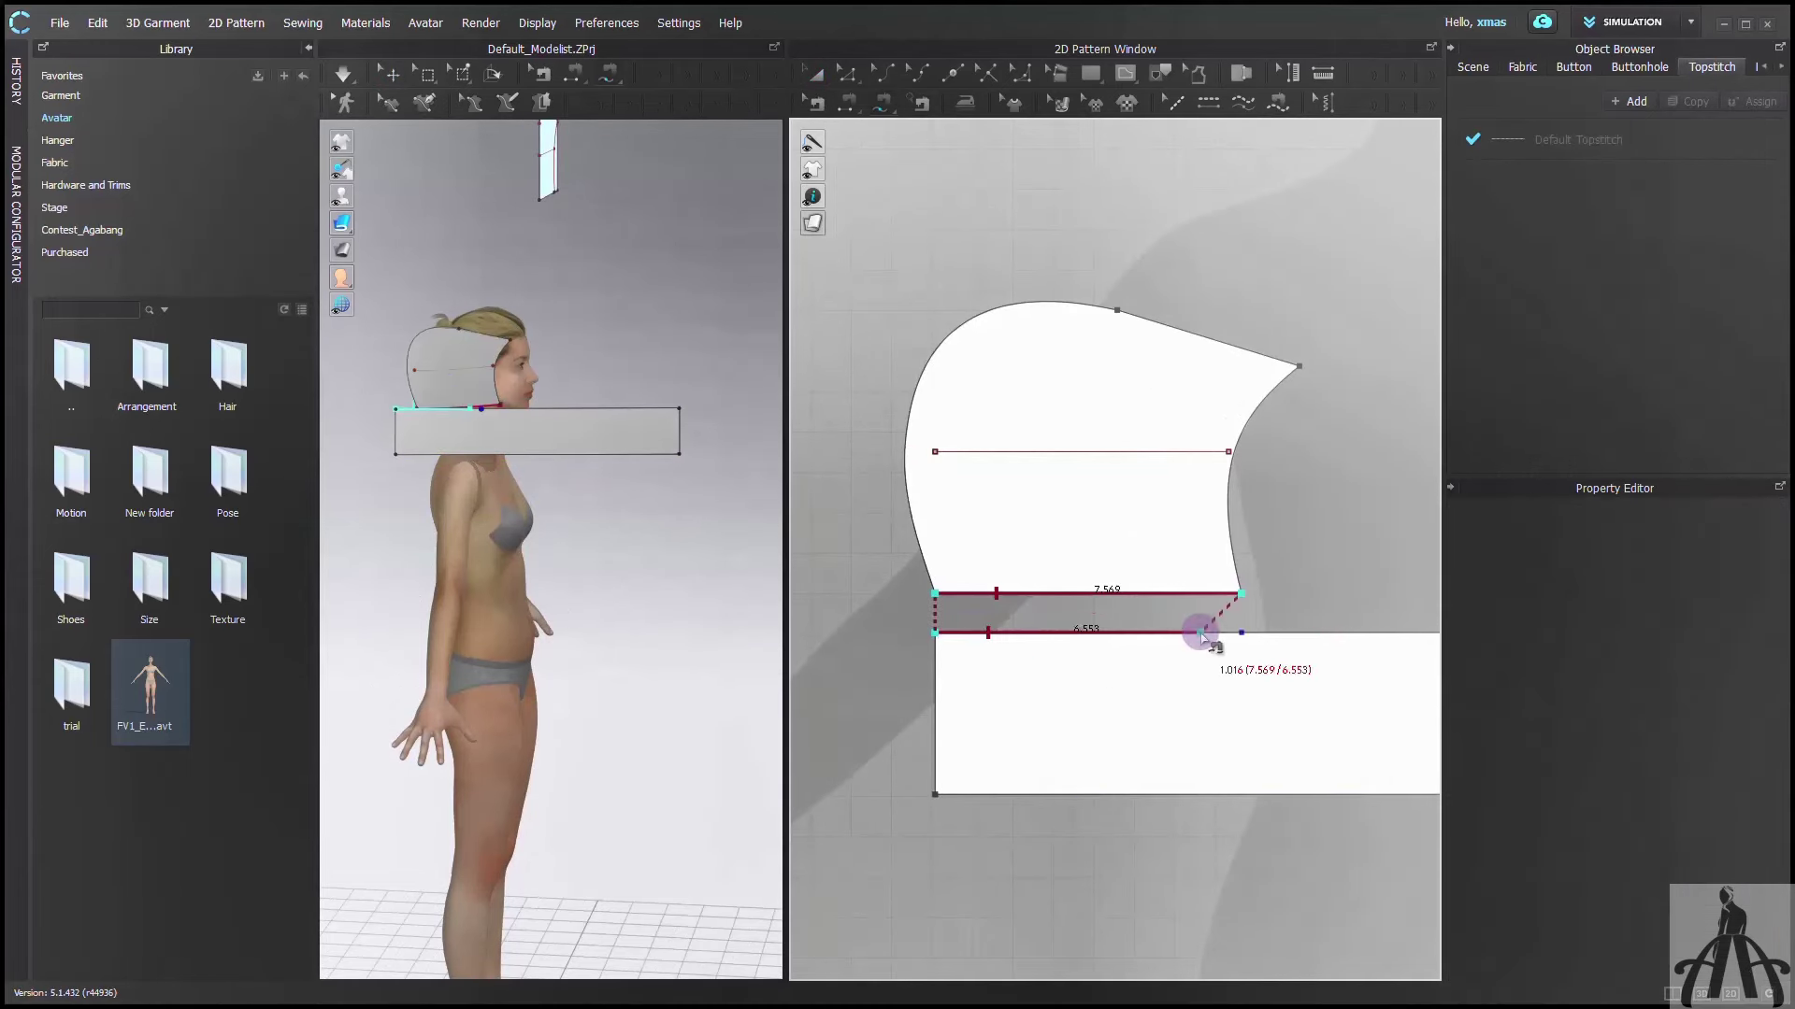
pyautogui.click(1241, 633)
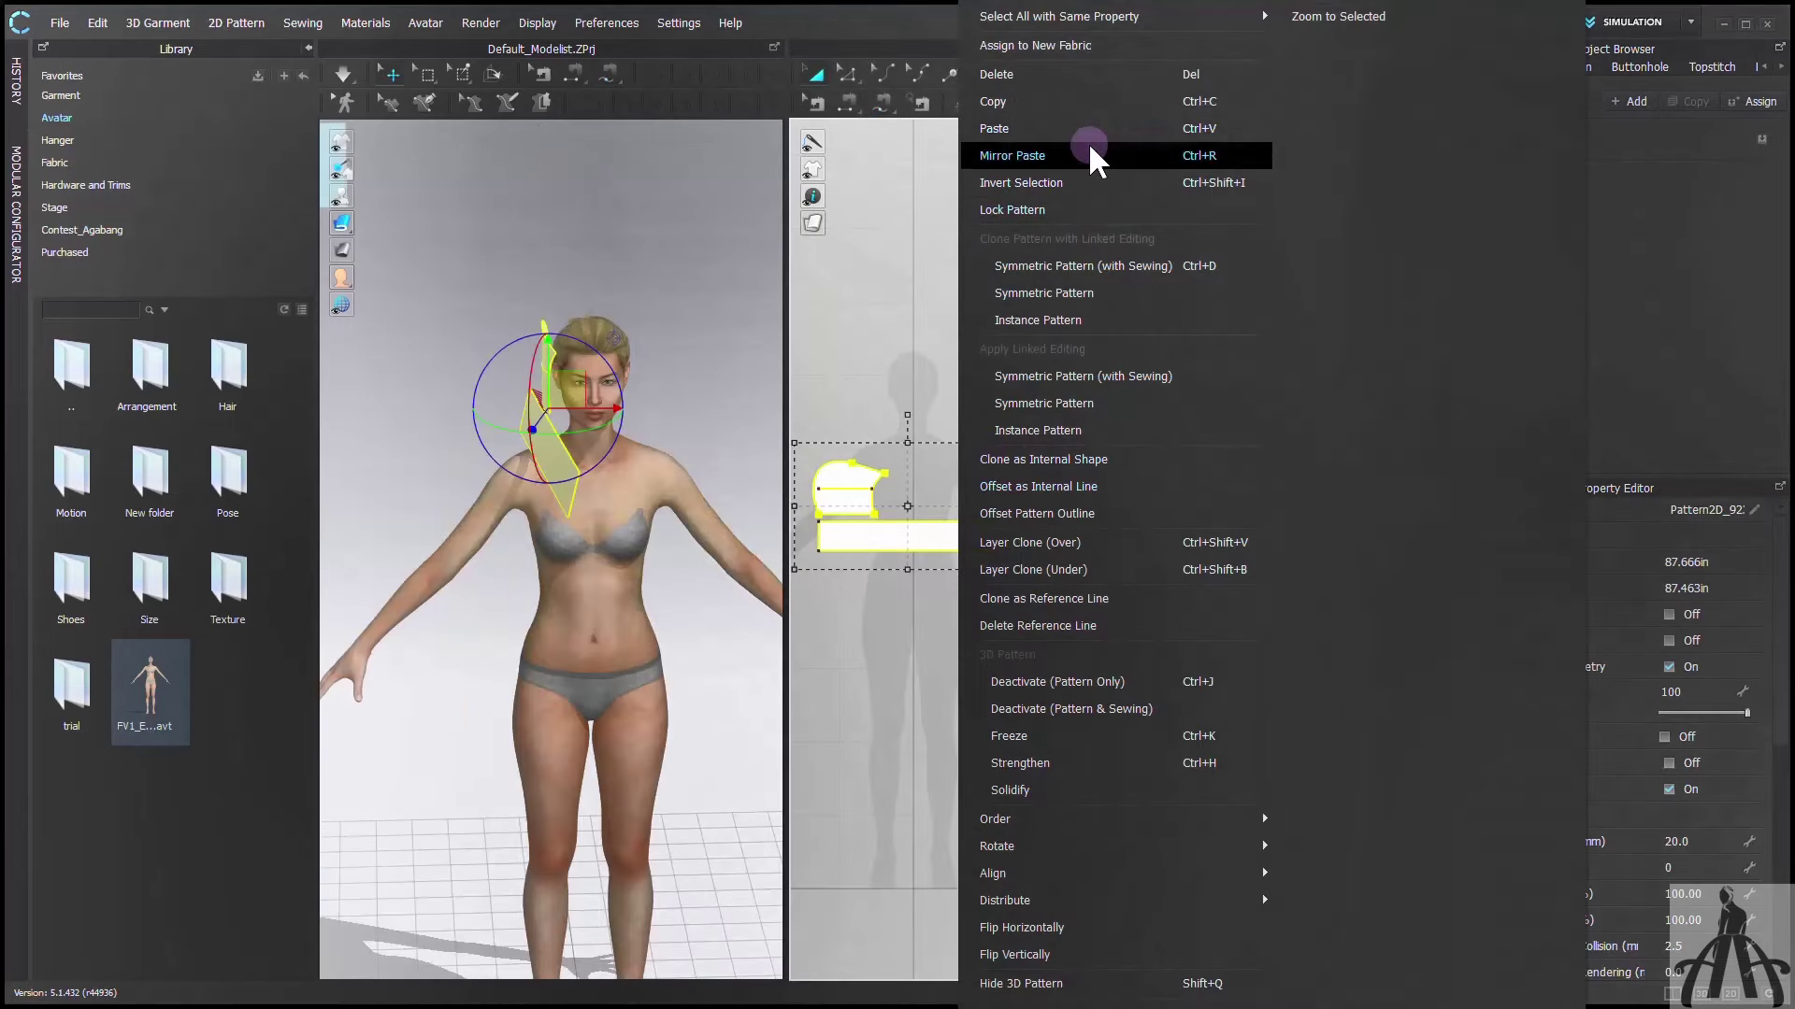
# Mirror-paste the strip and the hood piece to the right of the originals, with the mirrored hood above the outer end of the mirrored strip
pyautogui.click(1090, 155)
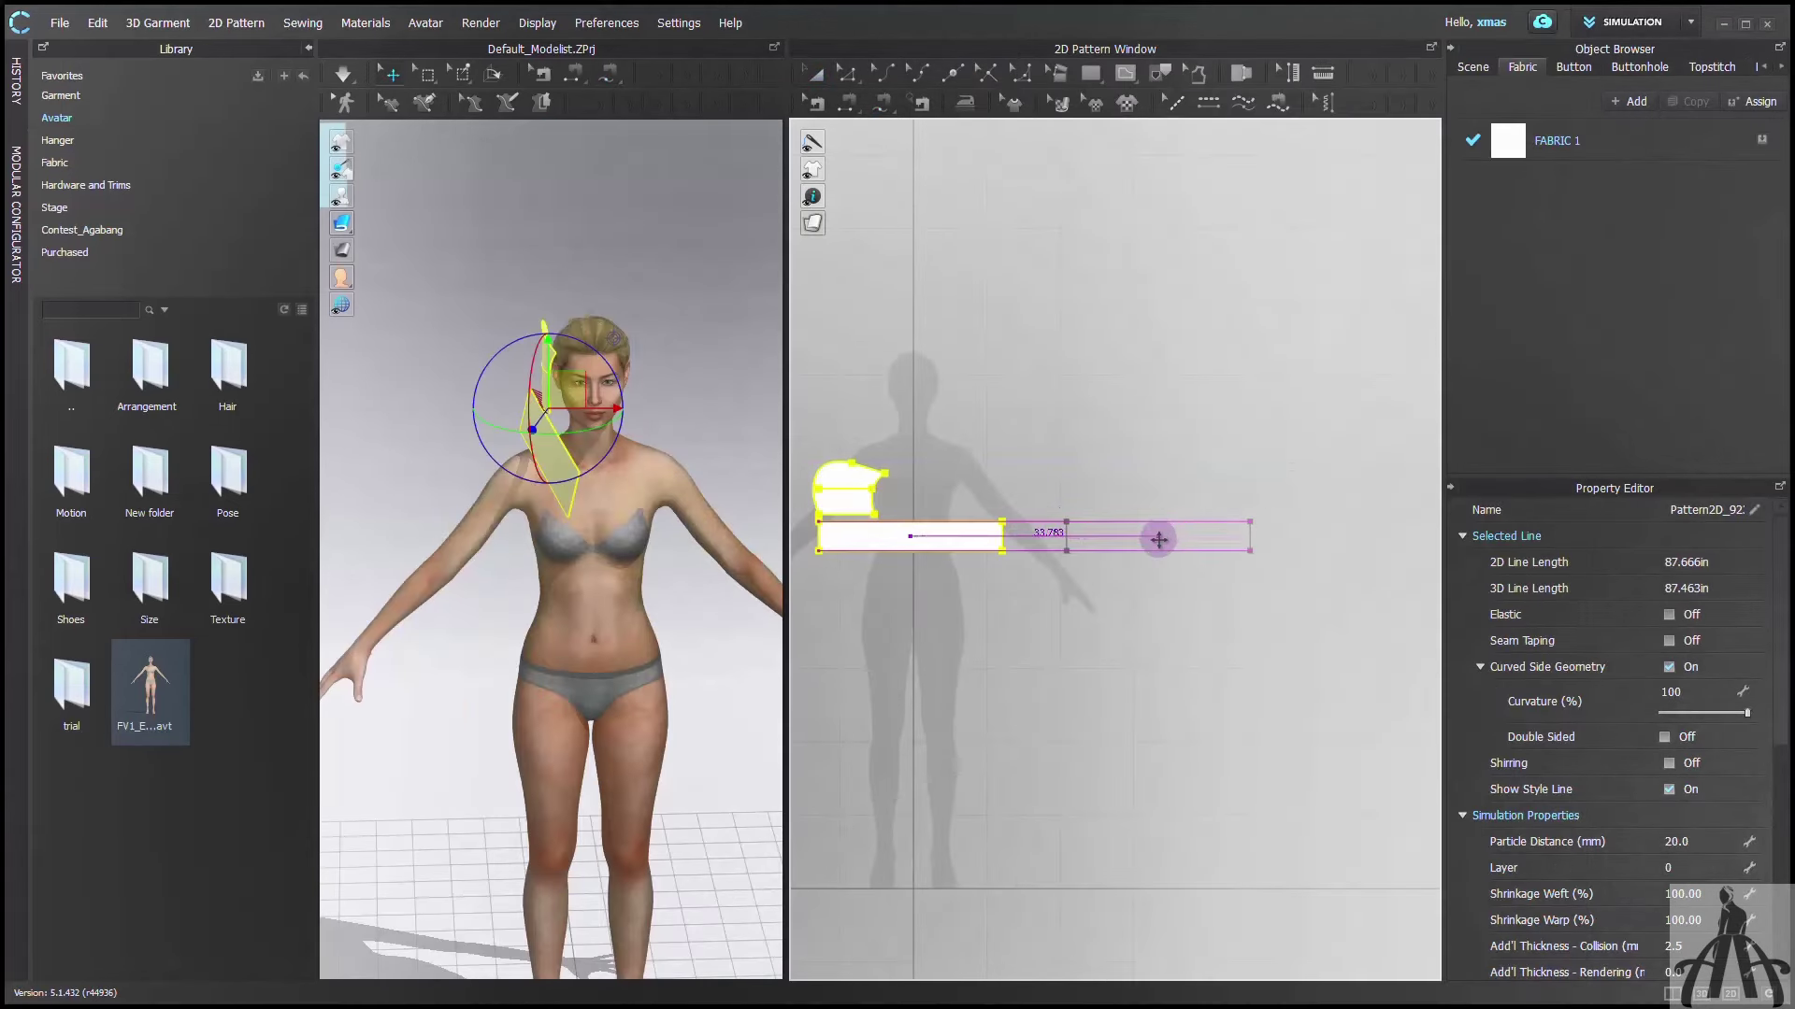
pyautogui.click(1157, 537)
pyautogui.click(825, 480)
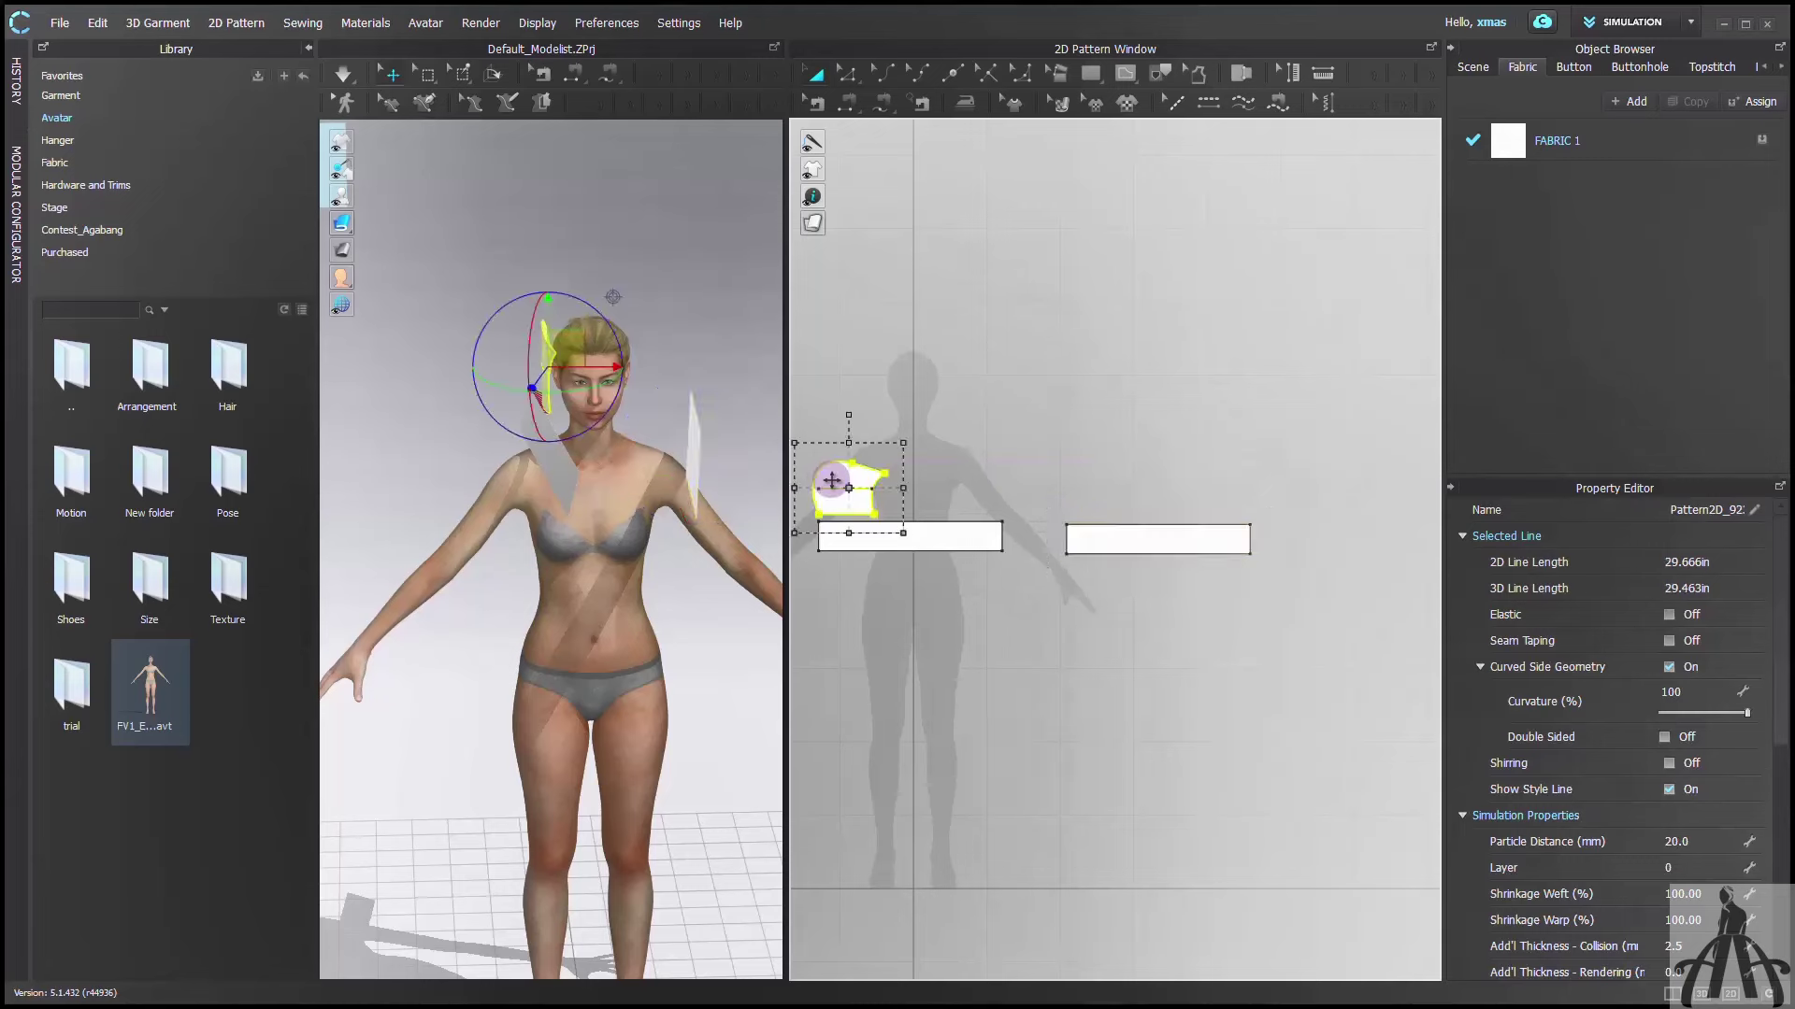
pyautogui.hotkey('ctrl', 'c')
pyautogui.rightClick(837, 486)
pyautogui.click(940, 146)
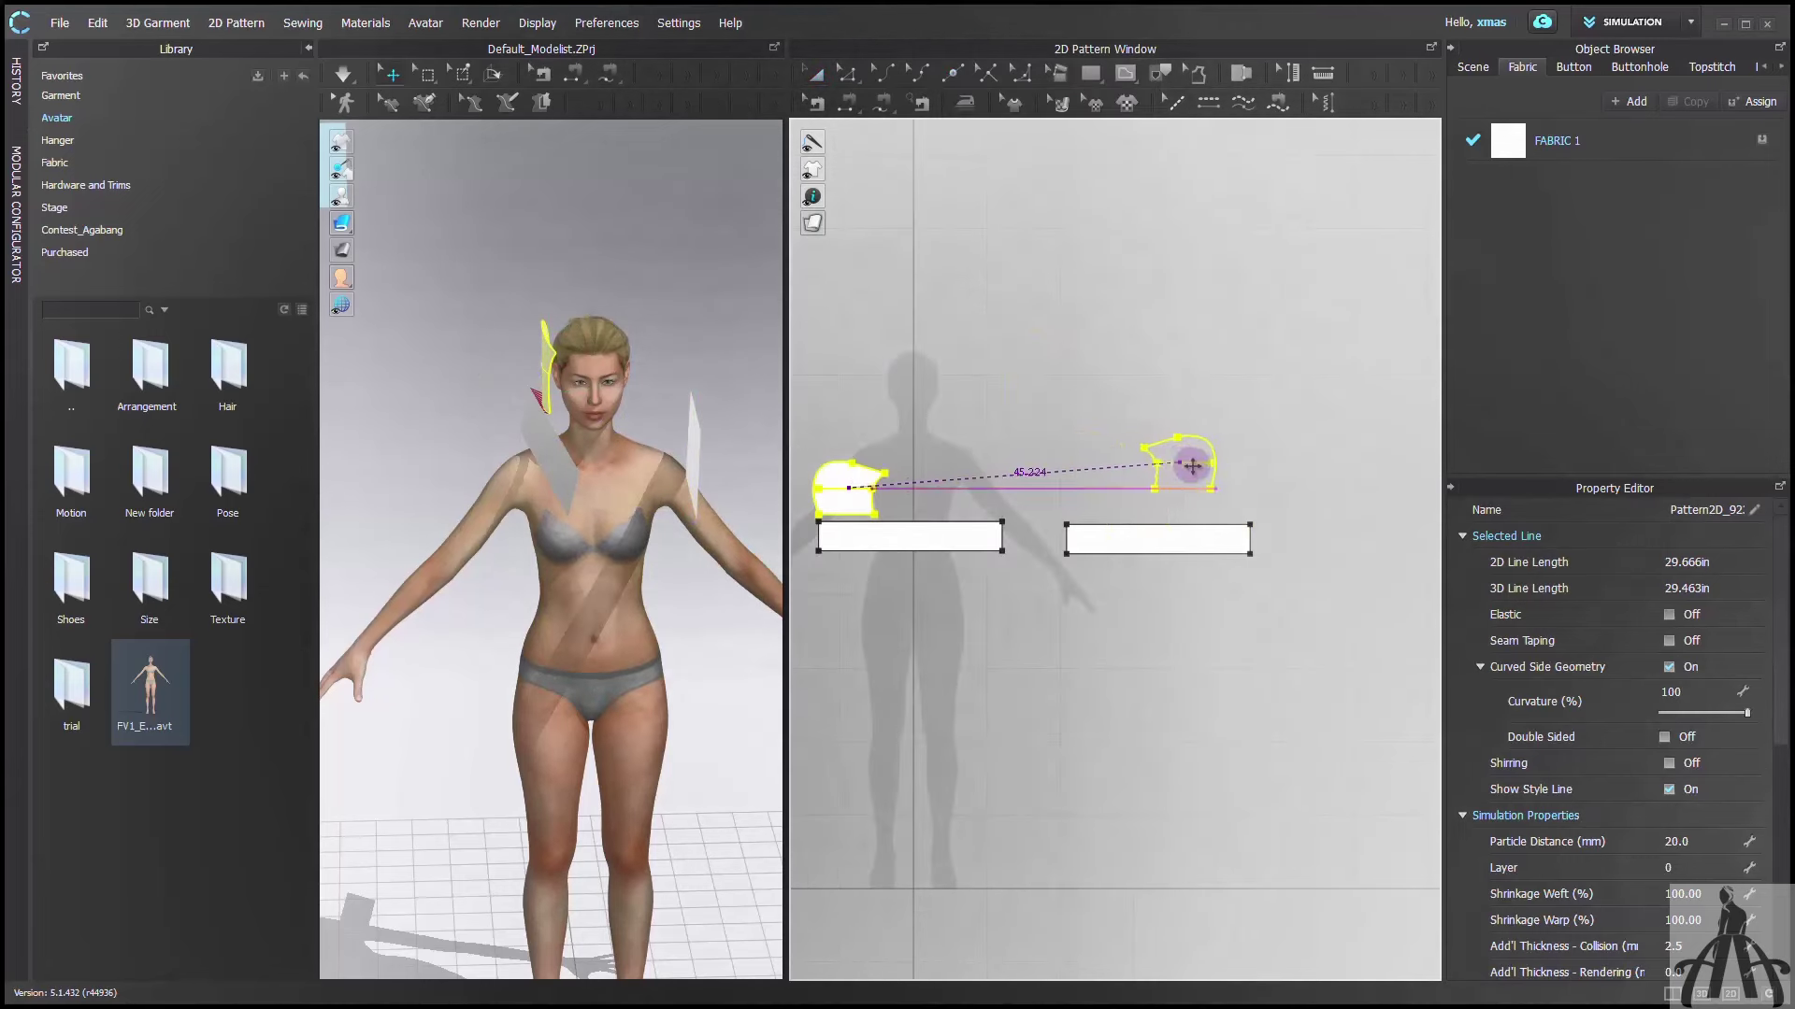
pyautogui.click(1200, 486)
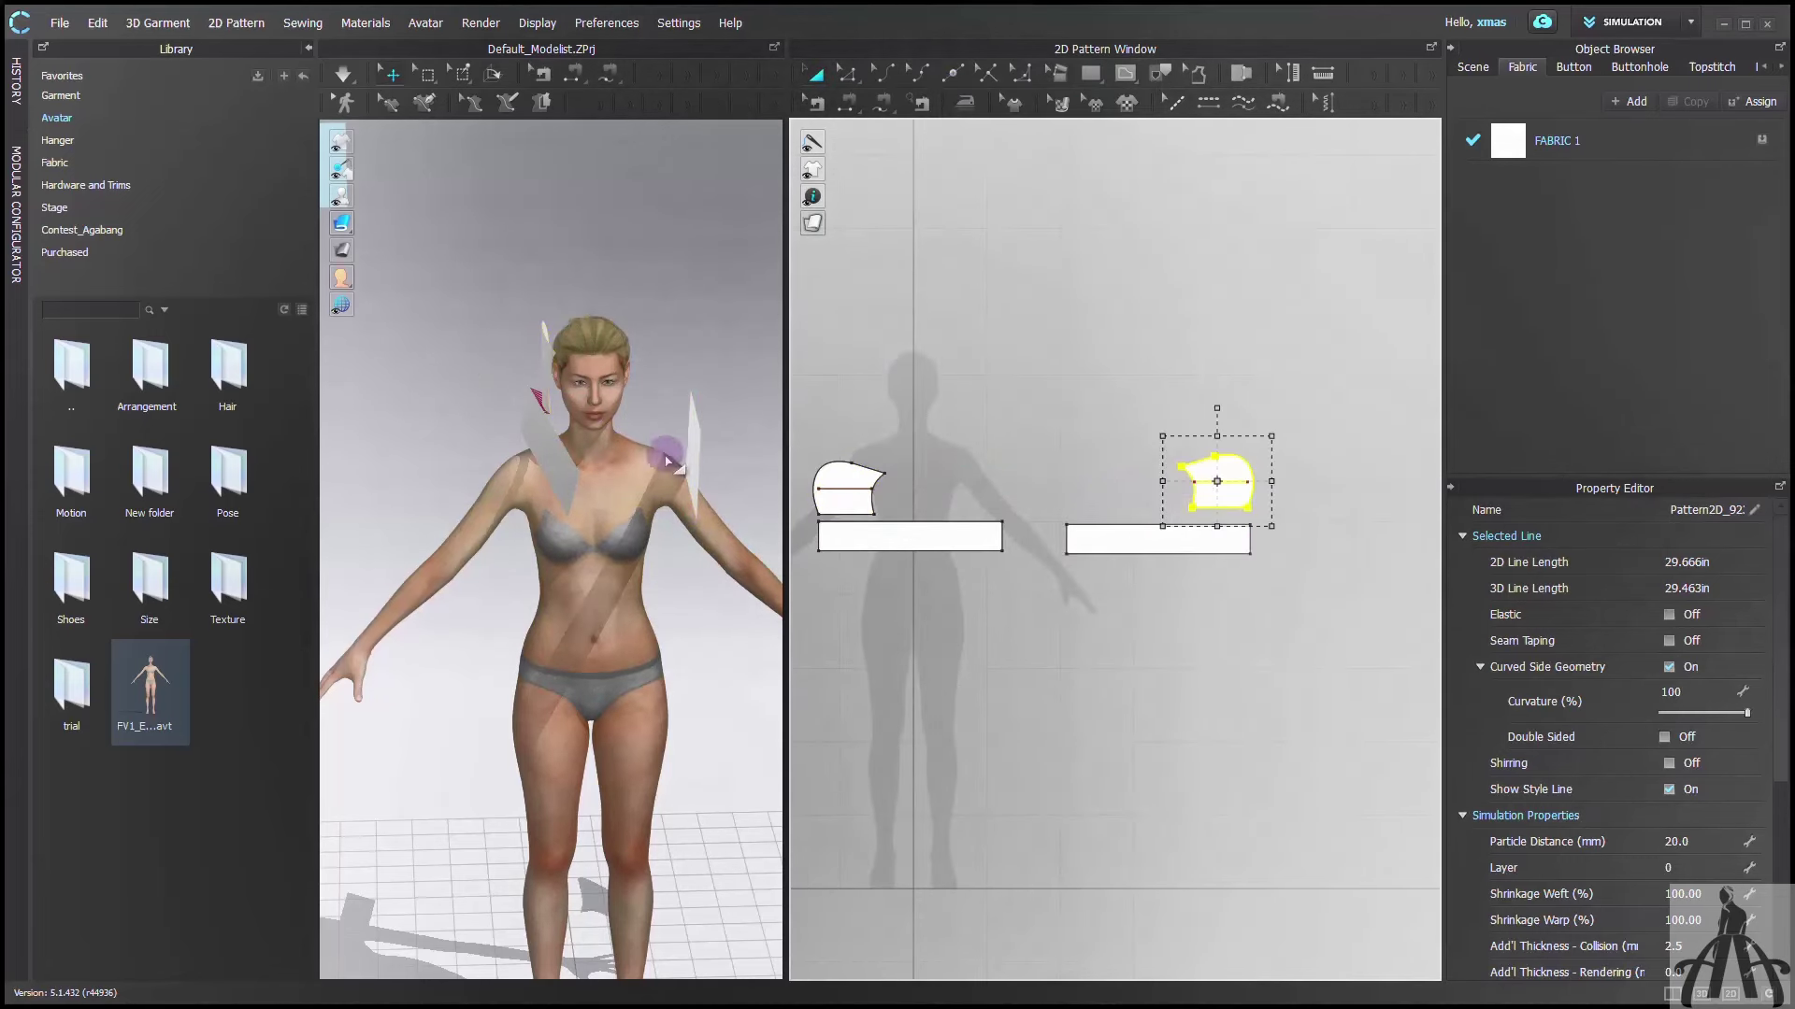
# Free-sew the mirrored hood's top and back curve, from front tip to lower back corner, to the matching curve of the original hood
pyautogui.scroll(-3, 552, 731)
pyautogui.scroll(-2, 559, 741)
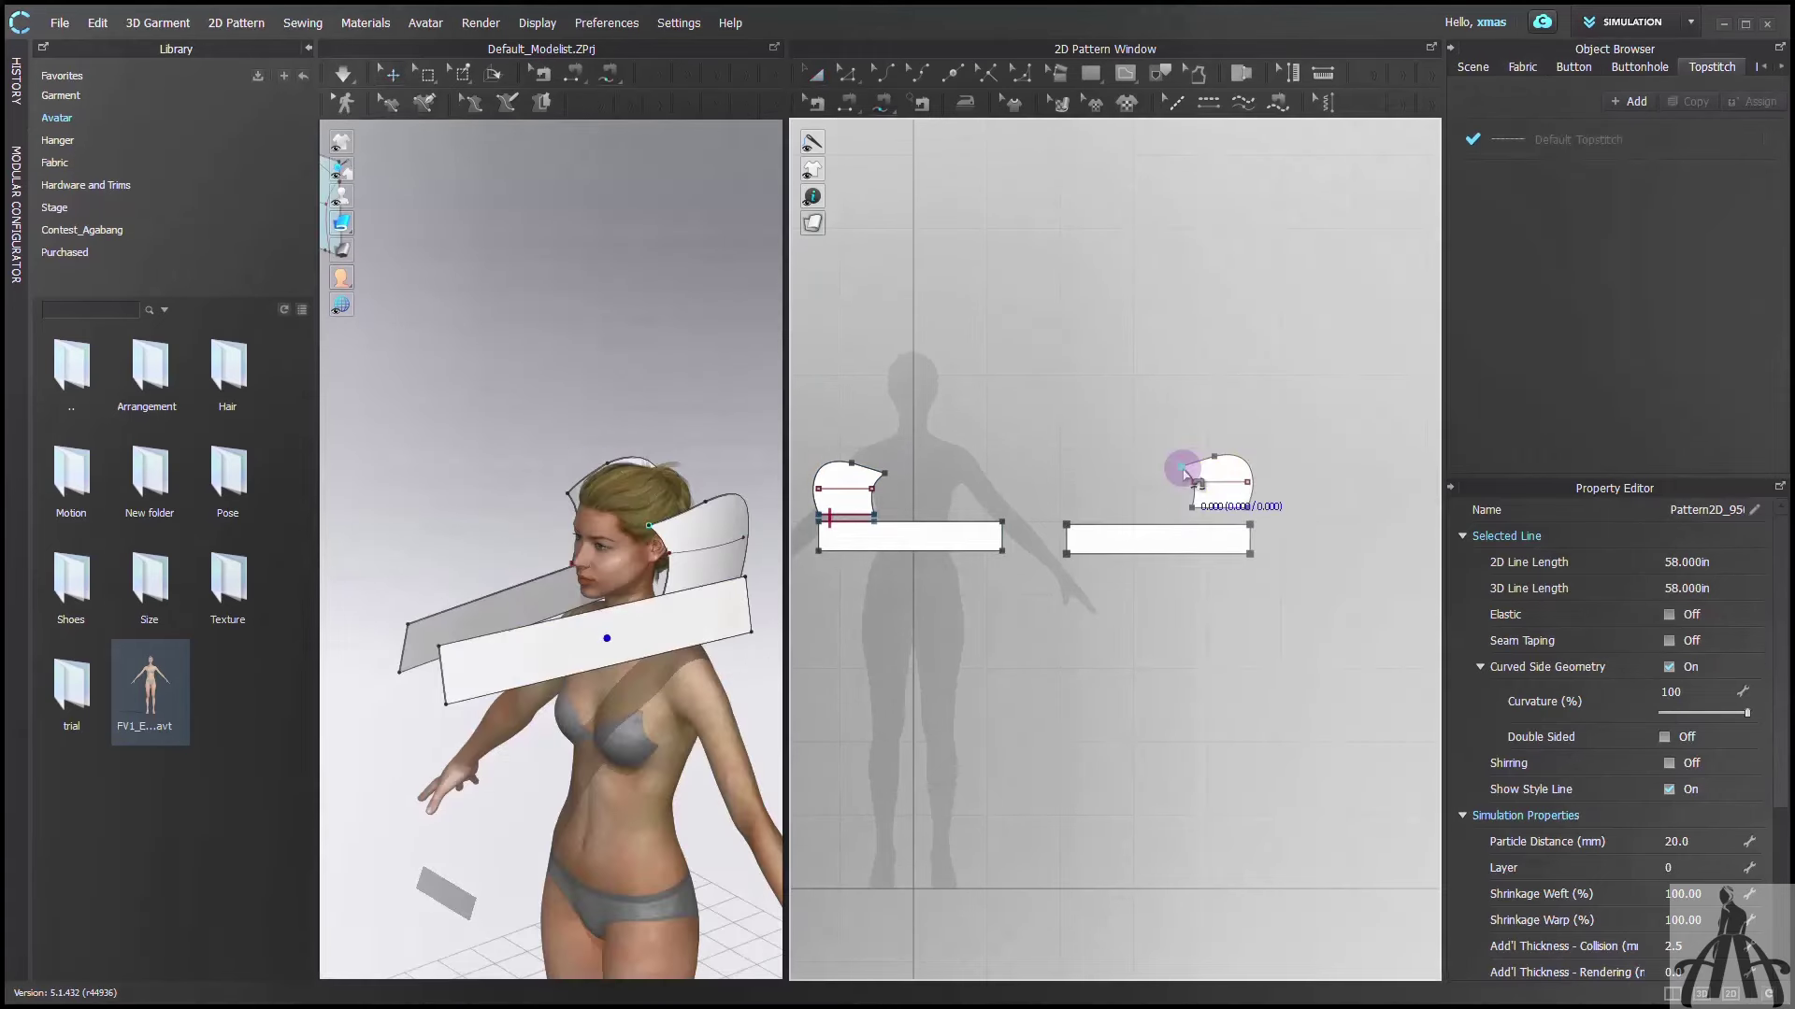
pyautogui.click(1183, 466)
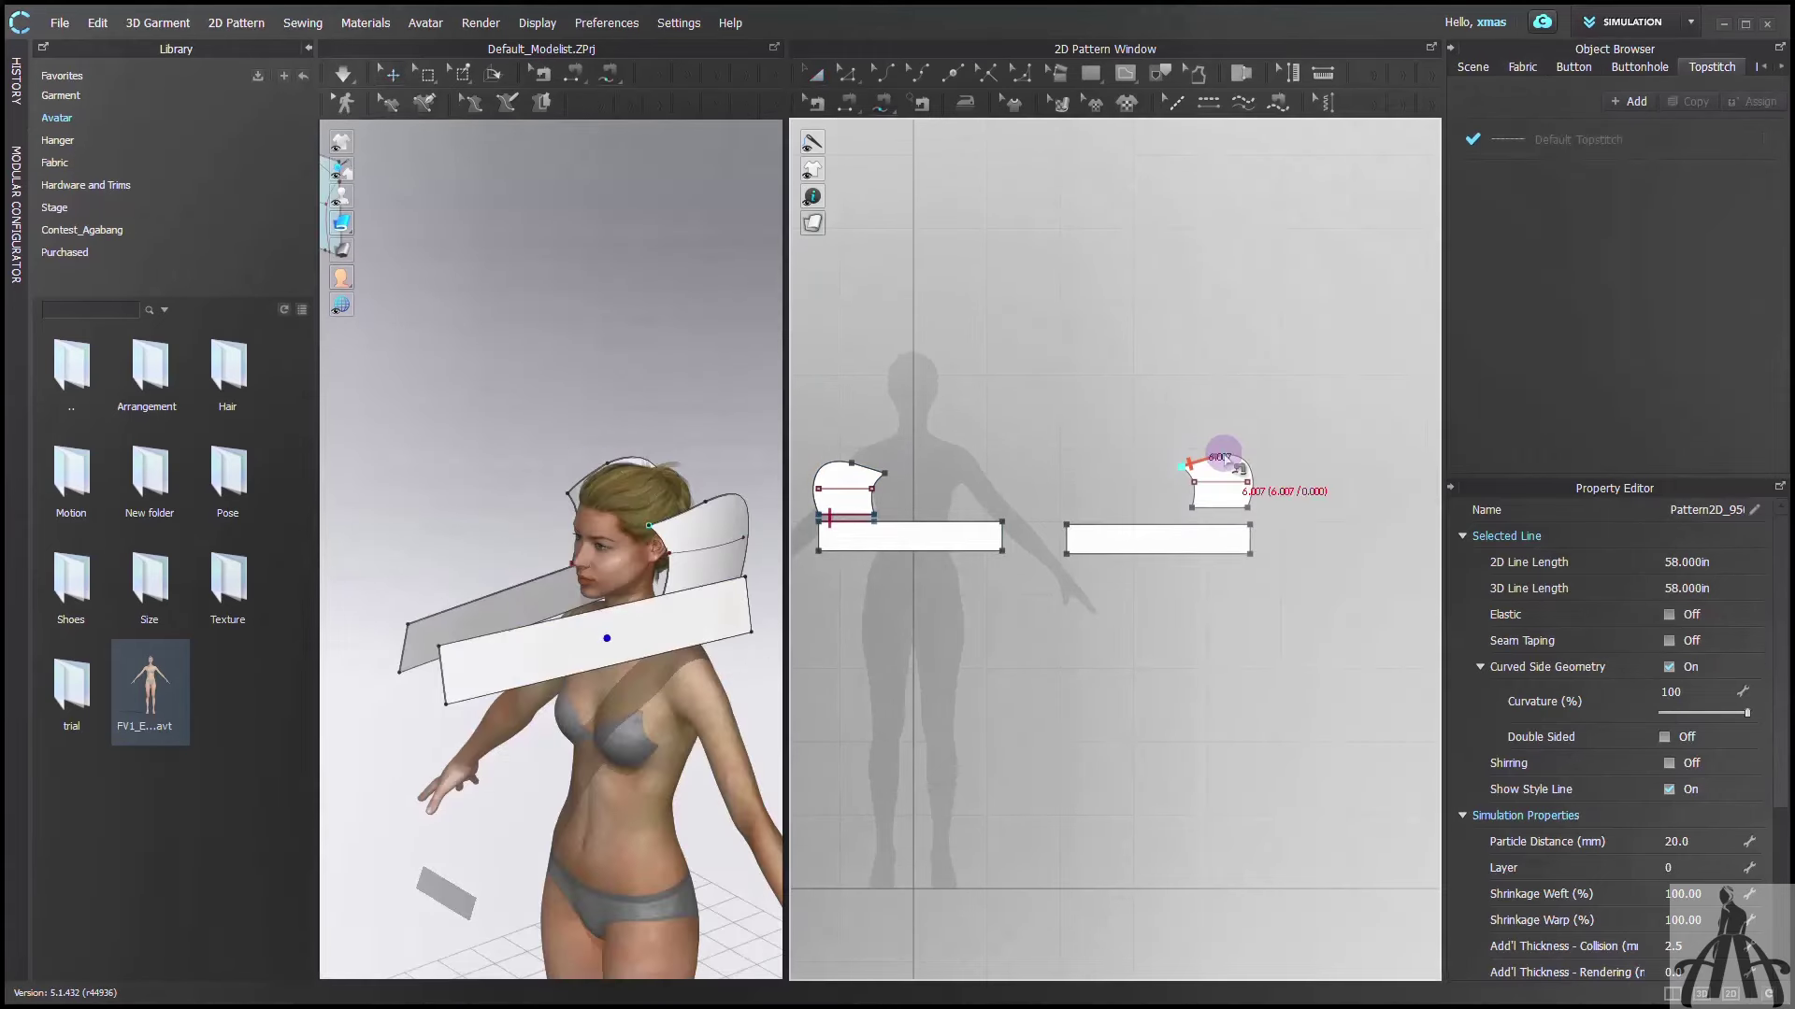
pyautogui.click(1253, 514)
pyautogui.click(885, 474)
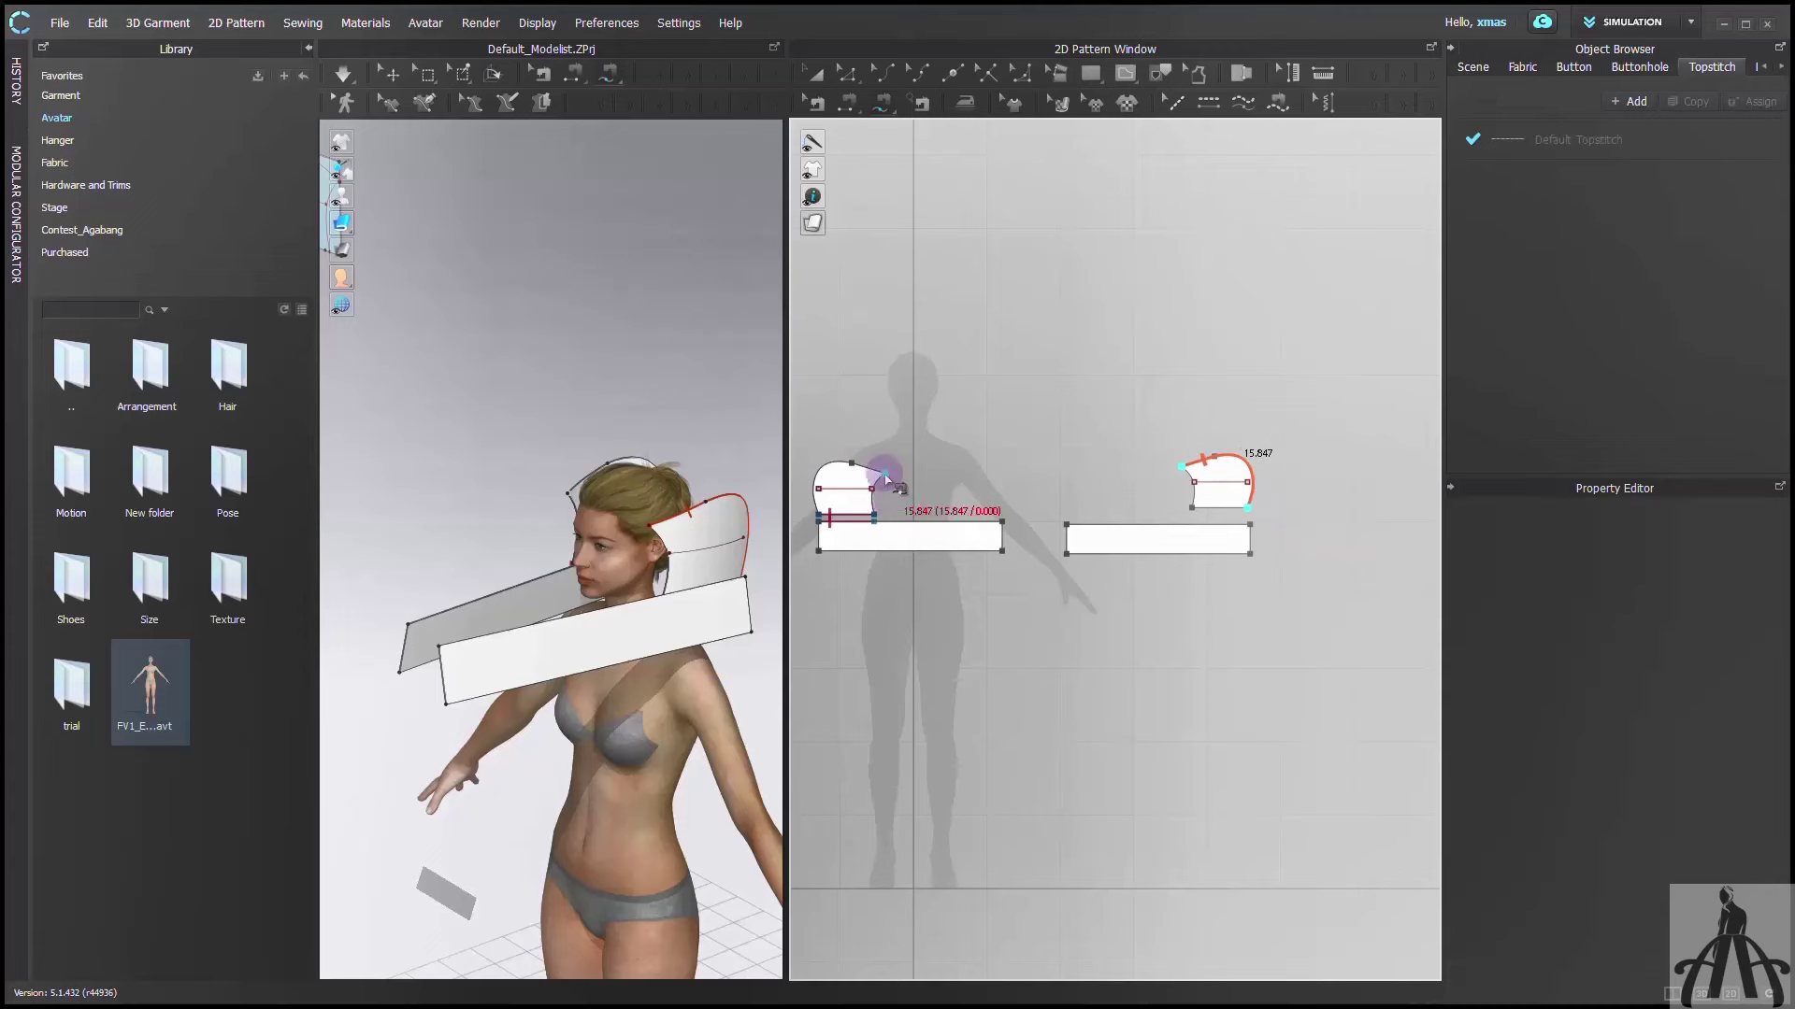
pyautogui.click(822, 512)
pyautogui.scroll(1, 638, 581)
pyautogui.moveTo(636, 580); pyautogui.dragTo(451, 594, button='right')
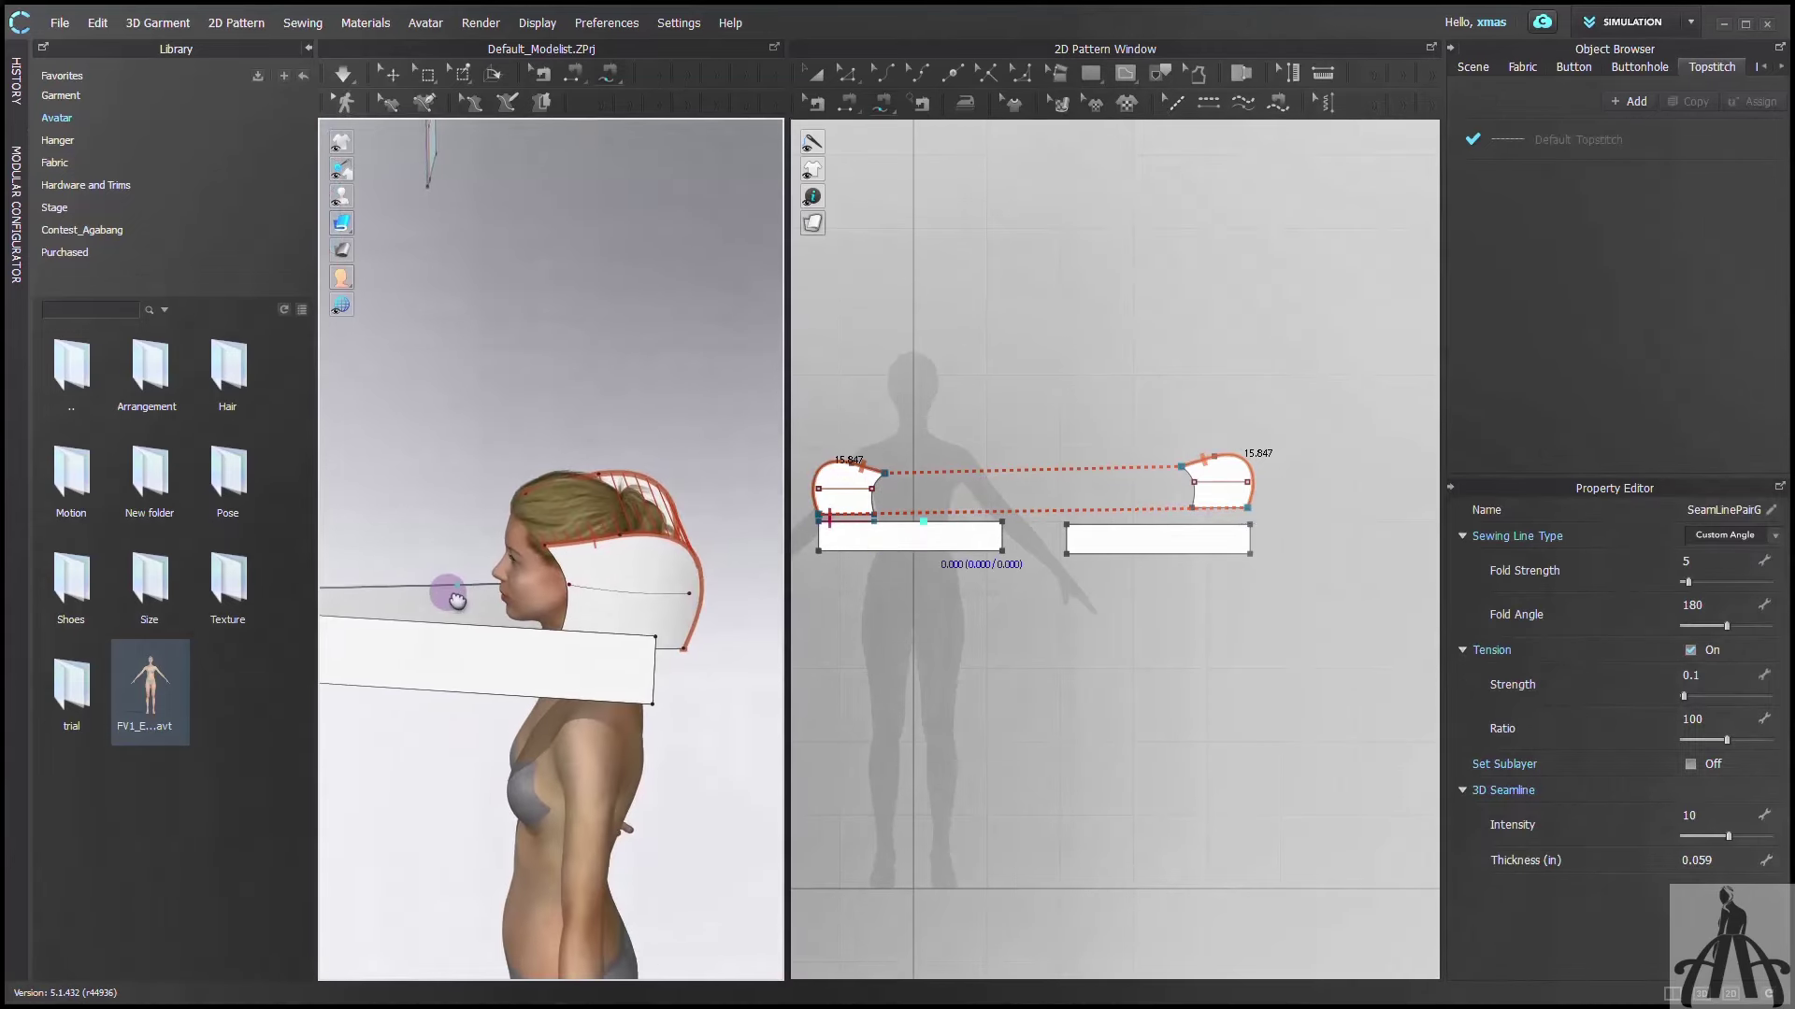
pyautogui.moveTo(457, 600); pyautogui.dragTo(472, 598, button='middle')
# Nudge the hood pieces in the 3D view so they sit closely around the avatar's head
pyautogui.press('q')
pyautogui.moveTo(621, 551); pyautogui.dragTo(606, 543)
pyautogui.moveTo(561, 584); pyautogui.dragTo(364, 603, button='right')
pyautogui.moveTo(768, 565); pyautogui.dragTo(758, 557)
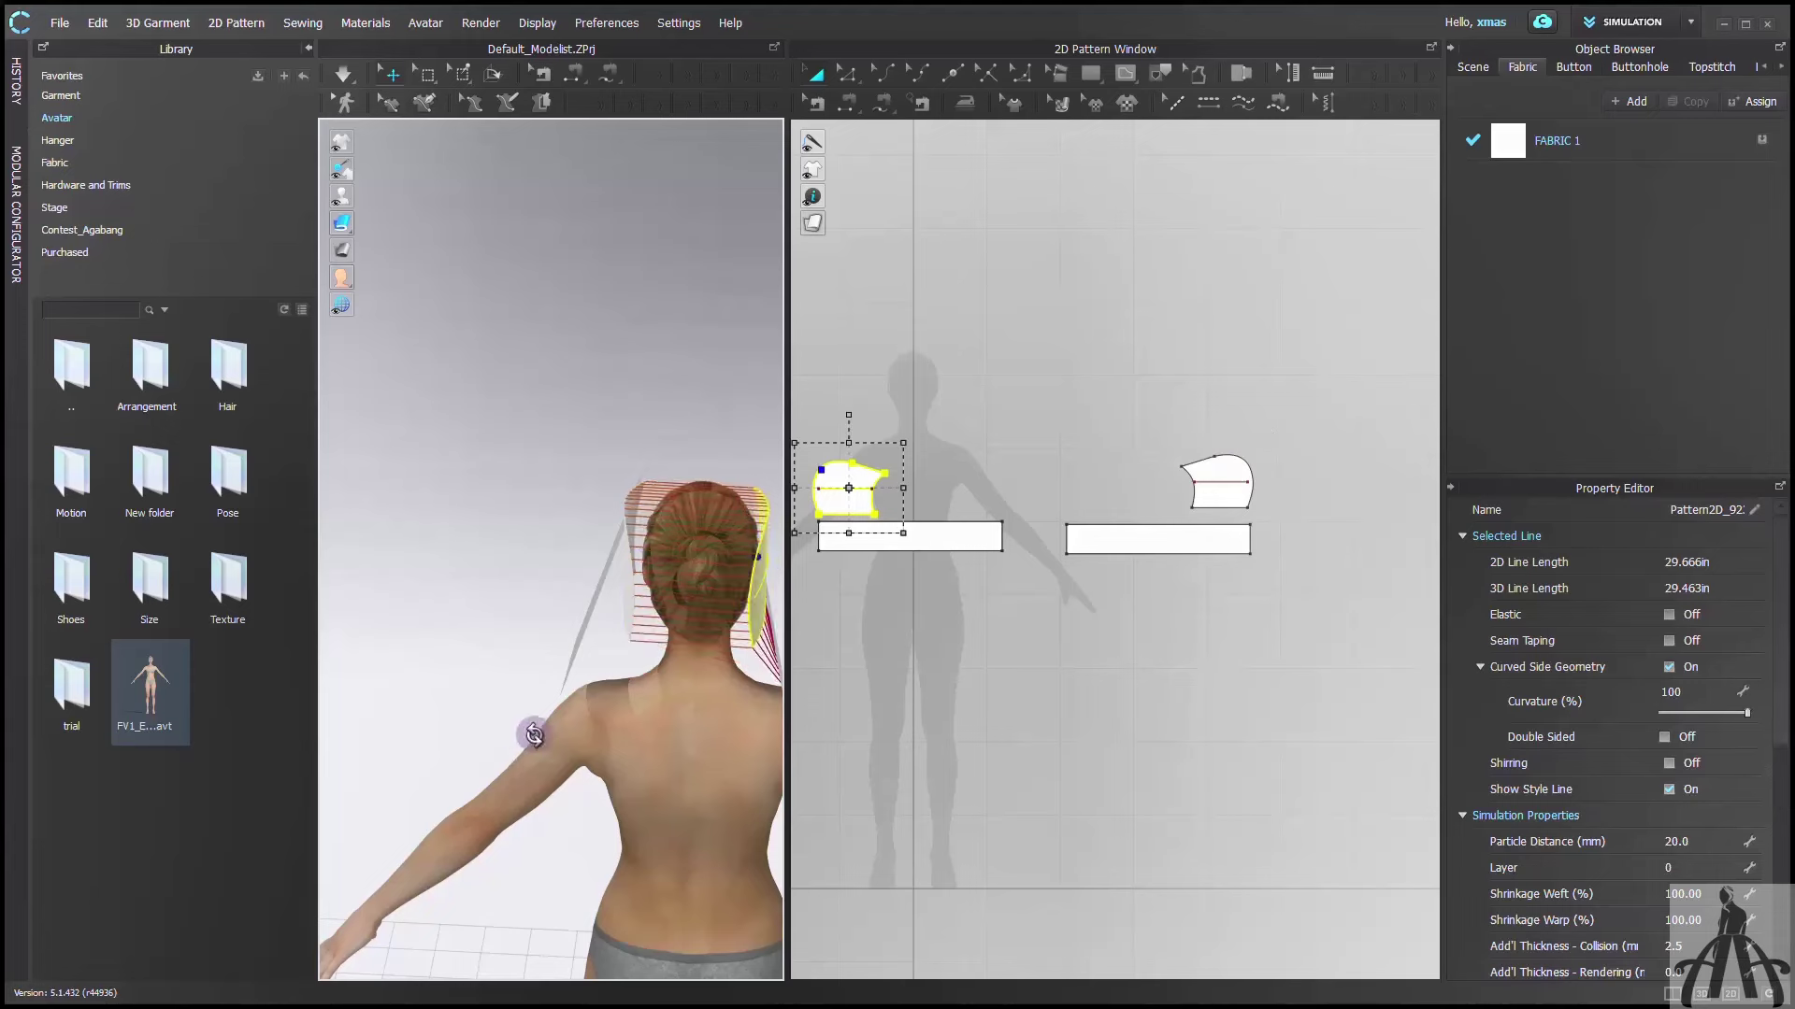
pyautogui.moveTo(534, 736); pyautogui.dragTo(654, 737, button='right')
pyautogui.moveTo(671, 738); pyautogui.dragTo(670, 721)
# Free-sew the mirrored hood's bottom edge to an equal length of the mirrored strip's top edge, and join the strips' back ends
pyautogui.press('m')
pyautogui.scroll(3, 1253, 488)
pyautogui.click(1245, 522)
pyautogui.click(1149, 523)
pyautogui.click(1248, 552)
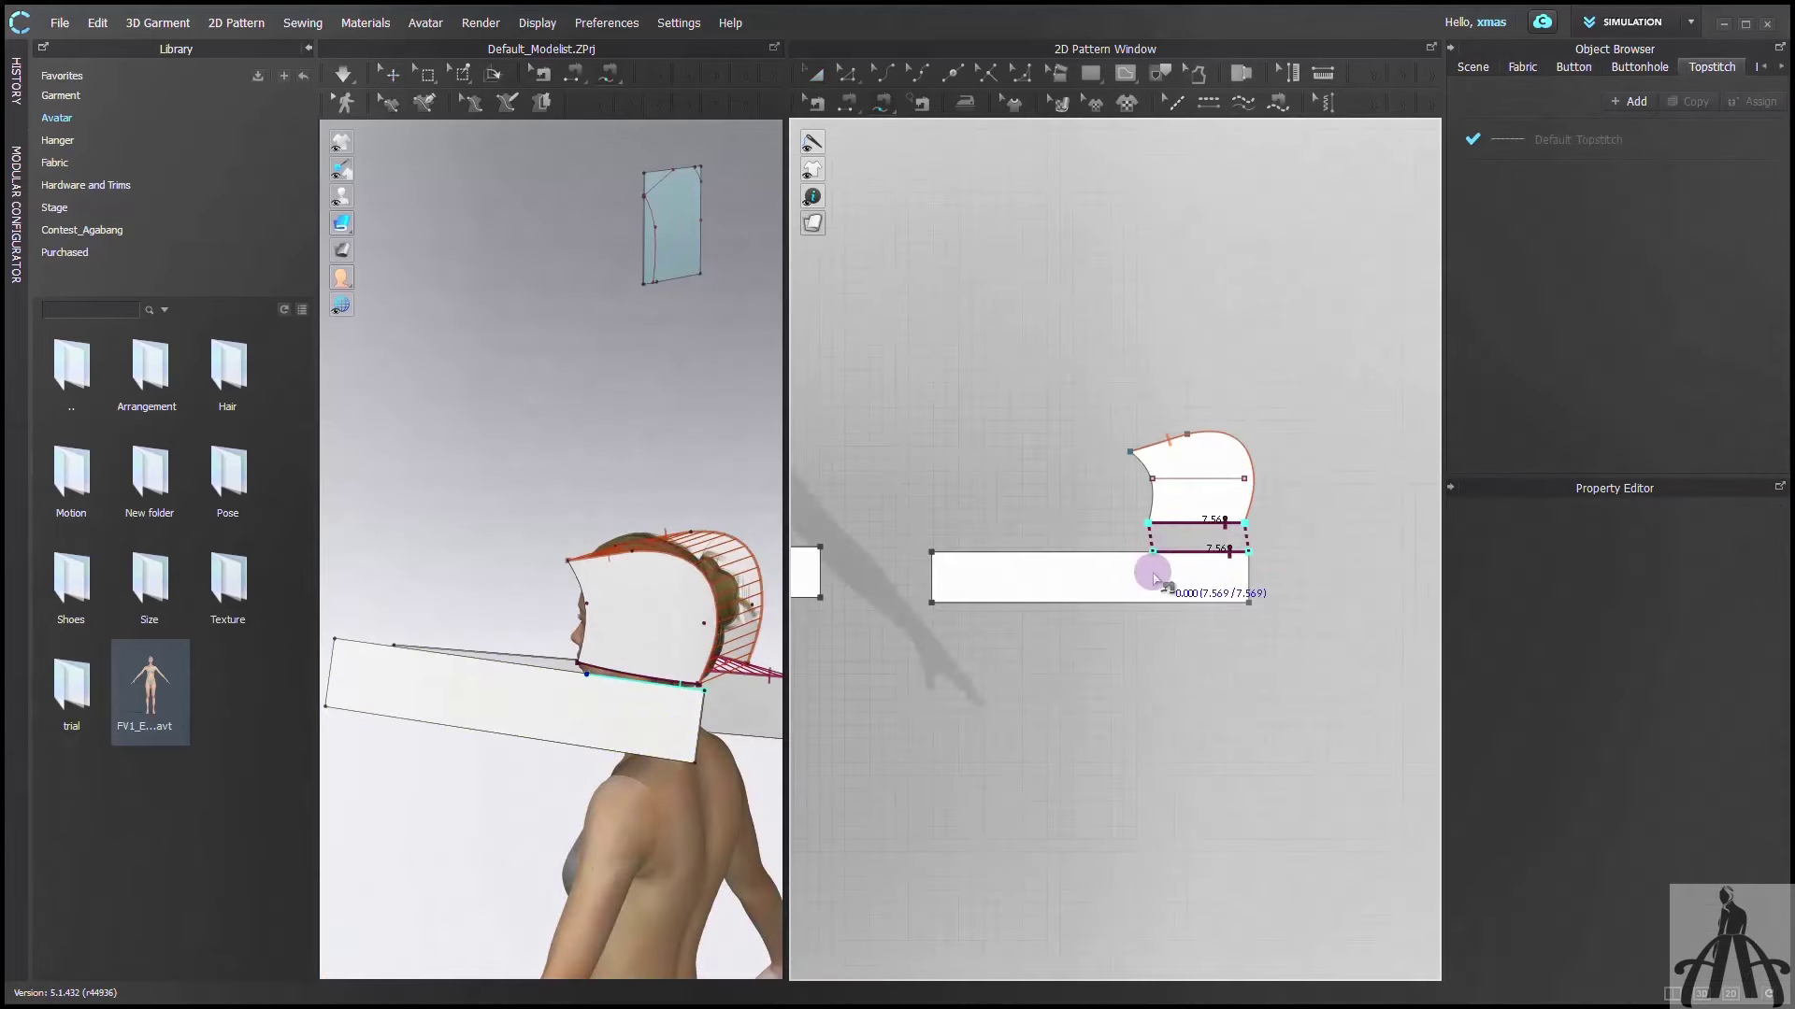
pyautogui.click(1155, 577)
pyautogui.scroll(-3, 1214, 613)
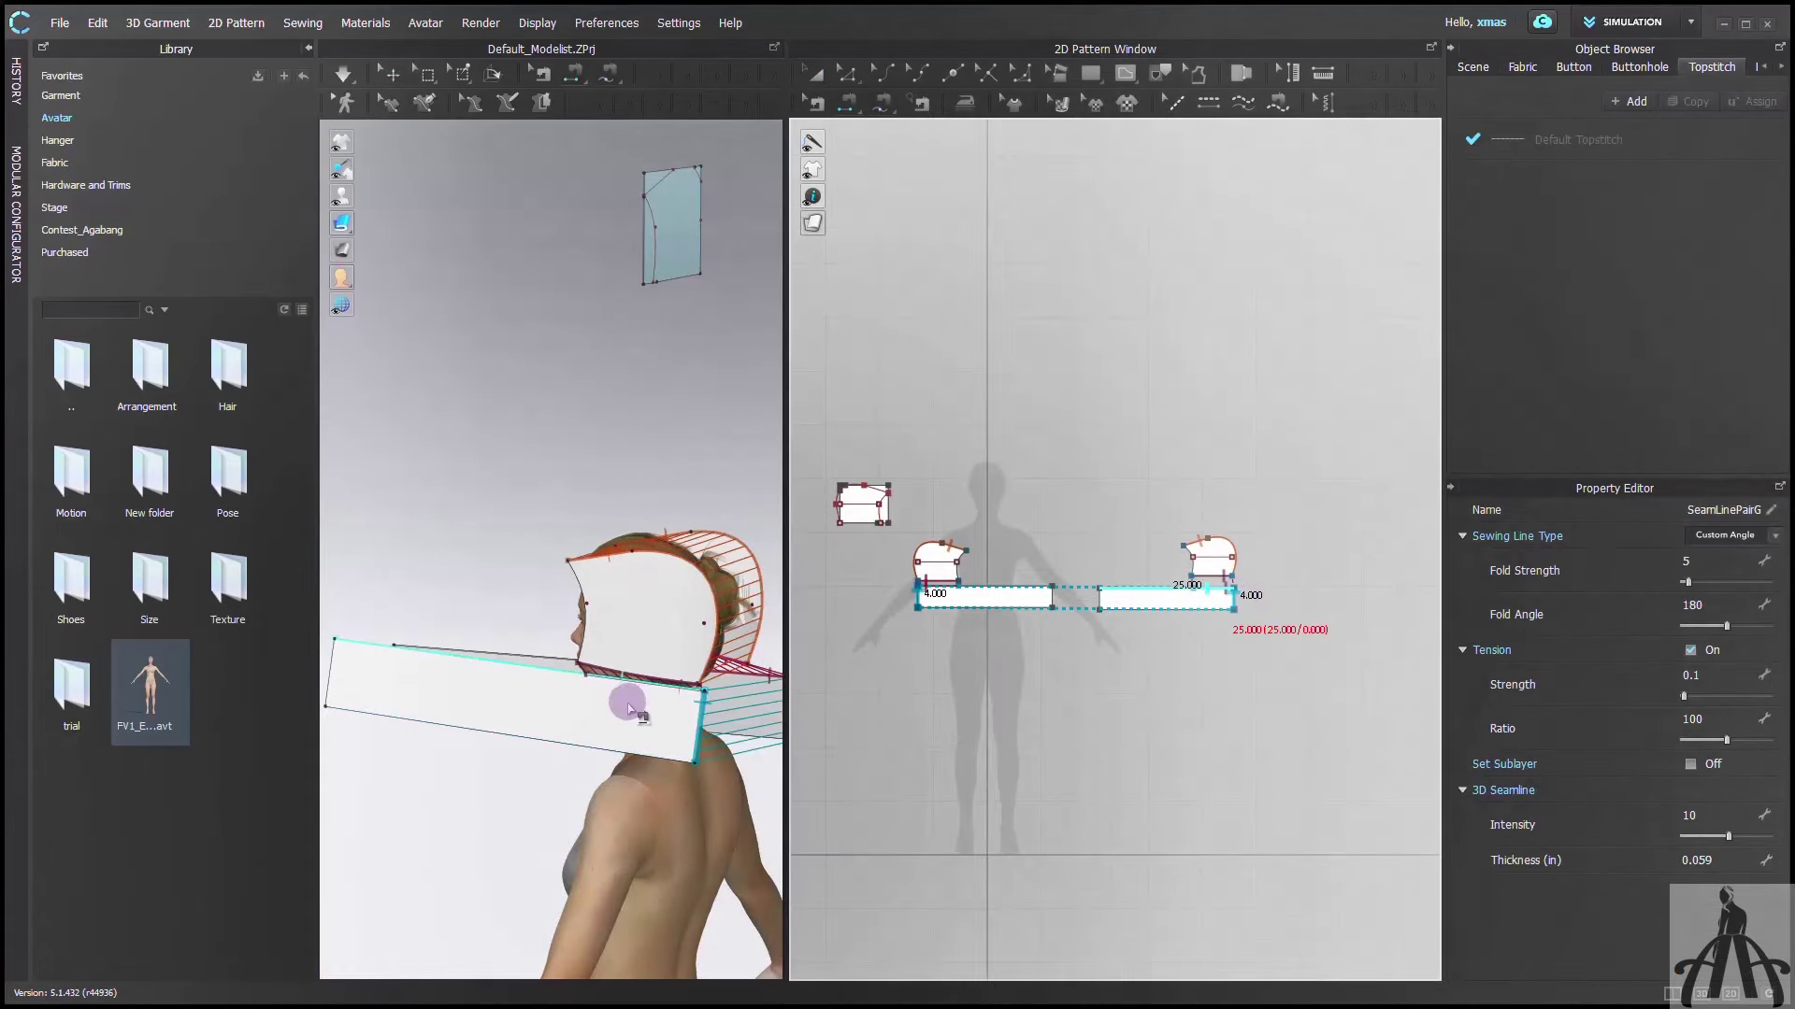
# Run the simulation to drape the sewn hood and strips on the avatar, and check the result from the front
pyautogui.press('space')
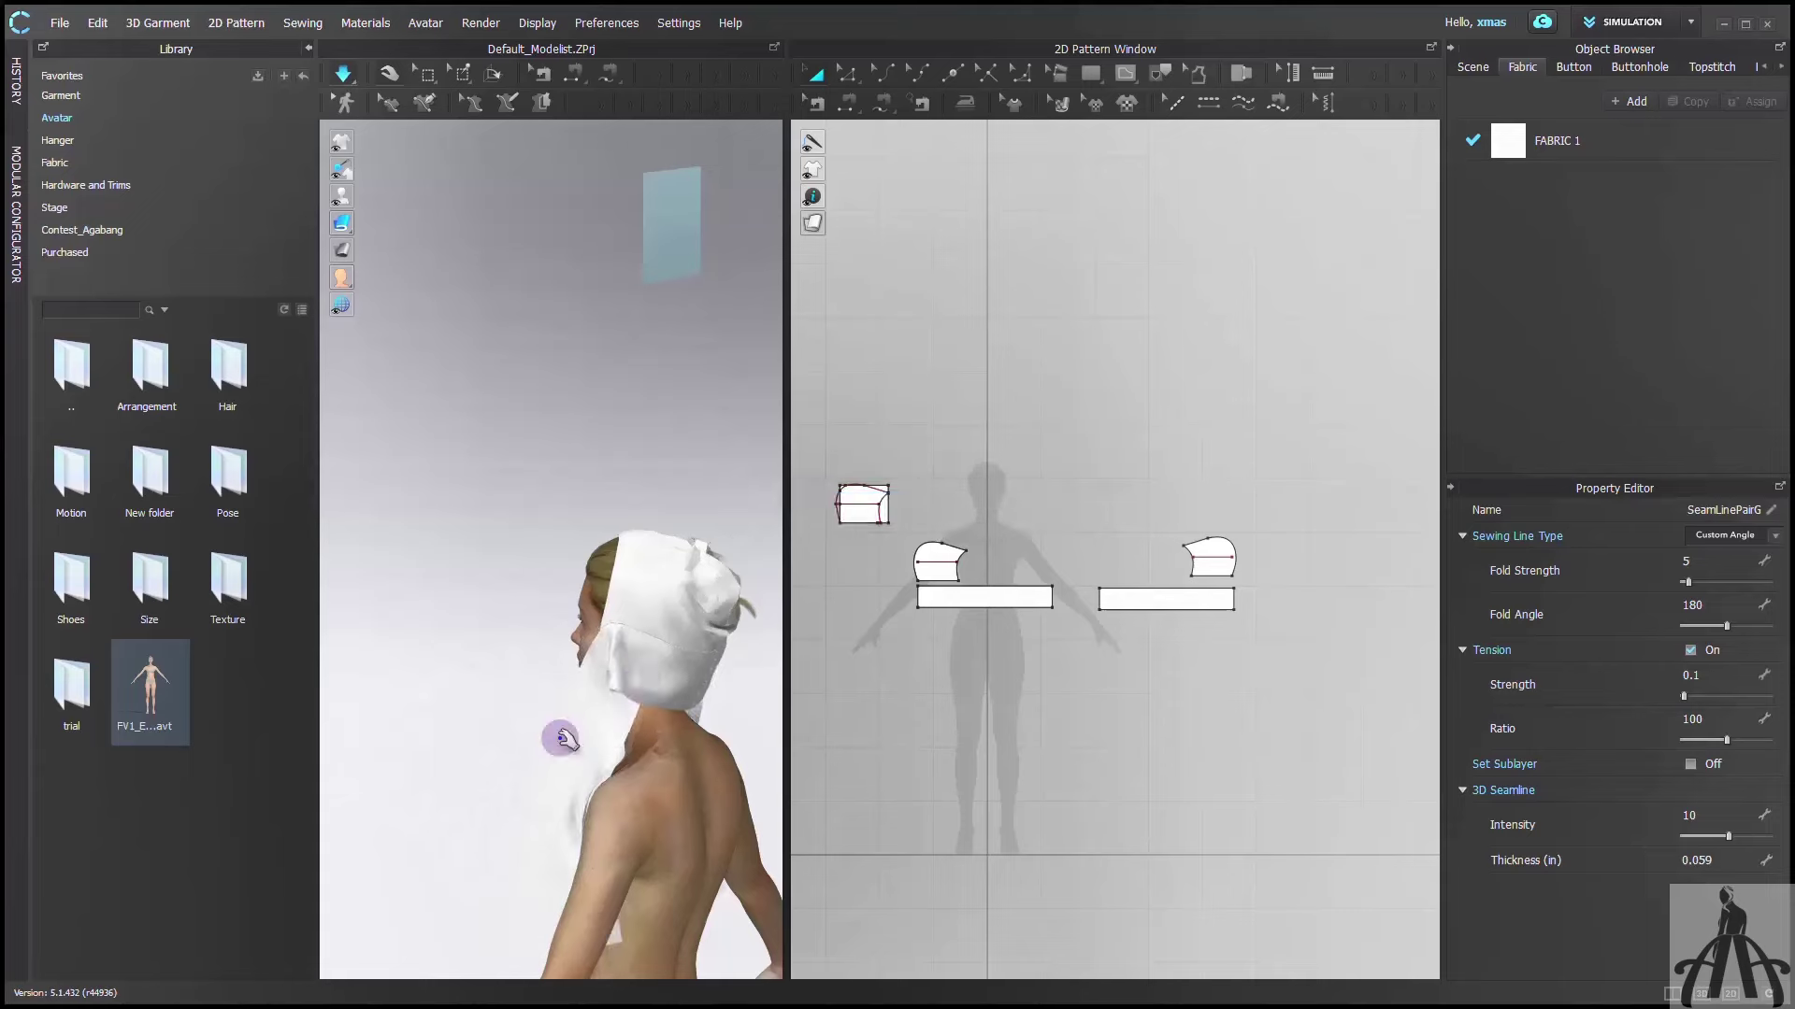
pyautogui.press('space')
pyautogui.moveTo(561, 738); pyautogui.dragTo(974, 750, button='right')
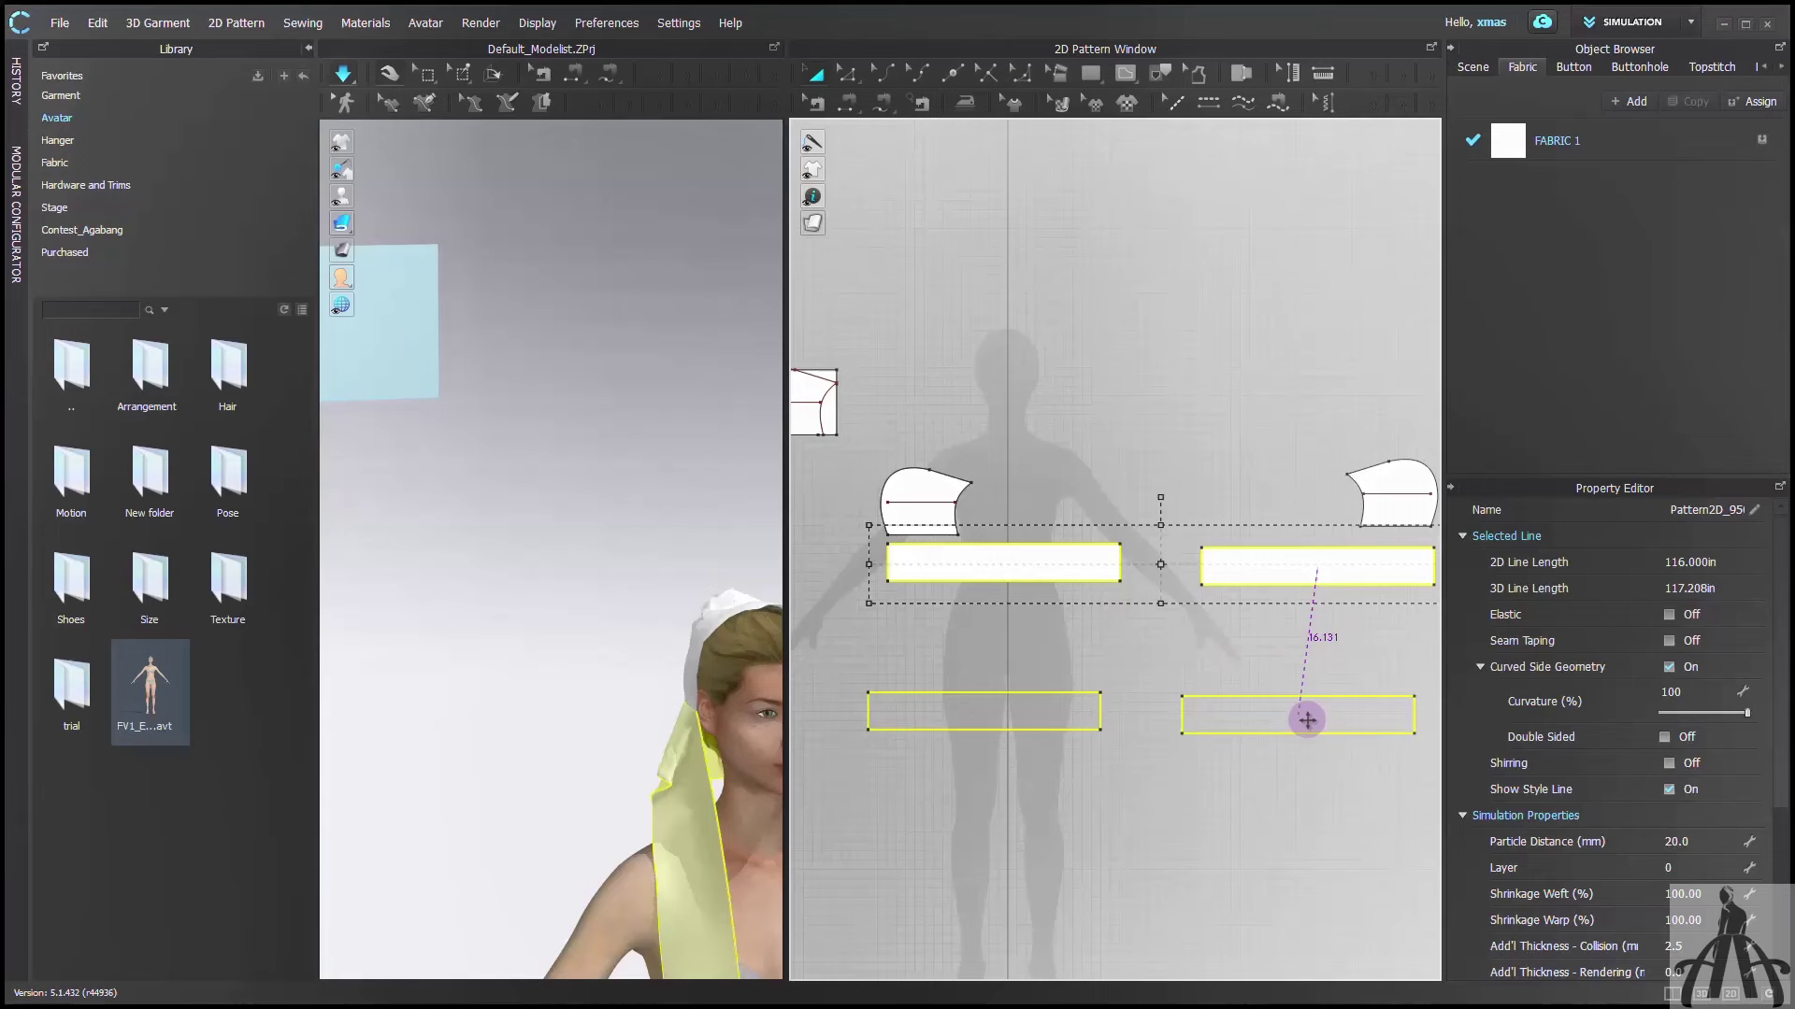
# Move both strips well below the hood pieces in the 2D layout and place the mirrored hood beside the original
pyautogui.click(1307, 720)
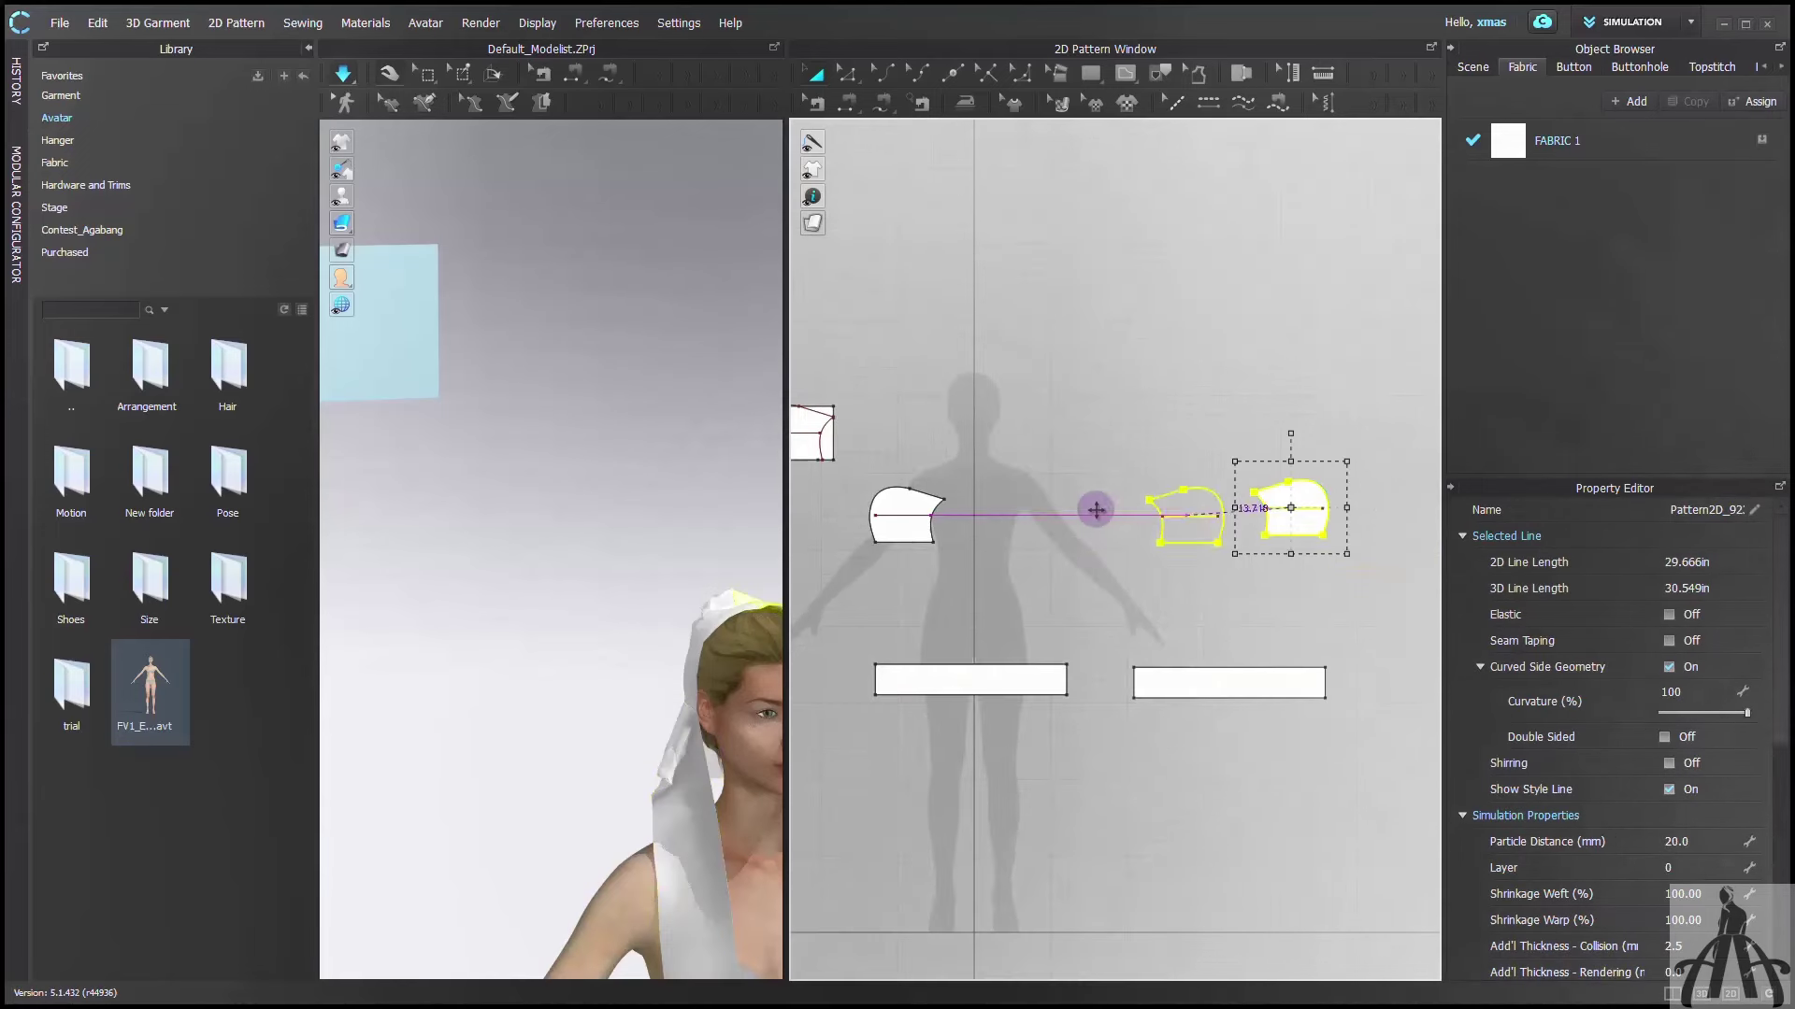
pyautogui.moveTo(1093, 508); pyautogui.dragTo(991, 514)
pyautogui.scroll(3, 935, 552)
pyautogui.scroll(2, 935, 551)
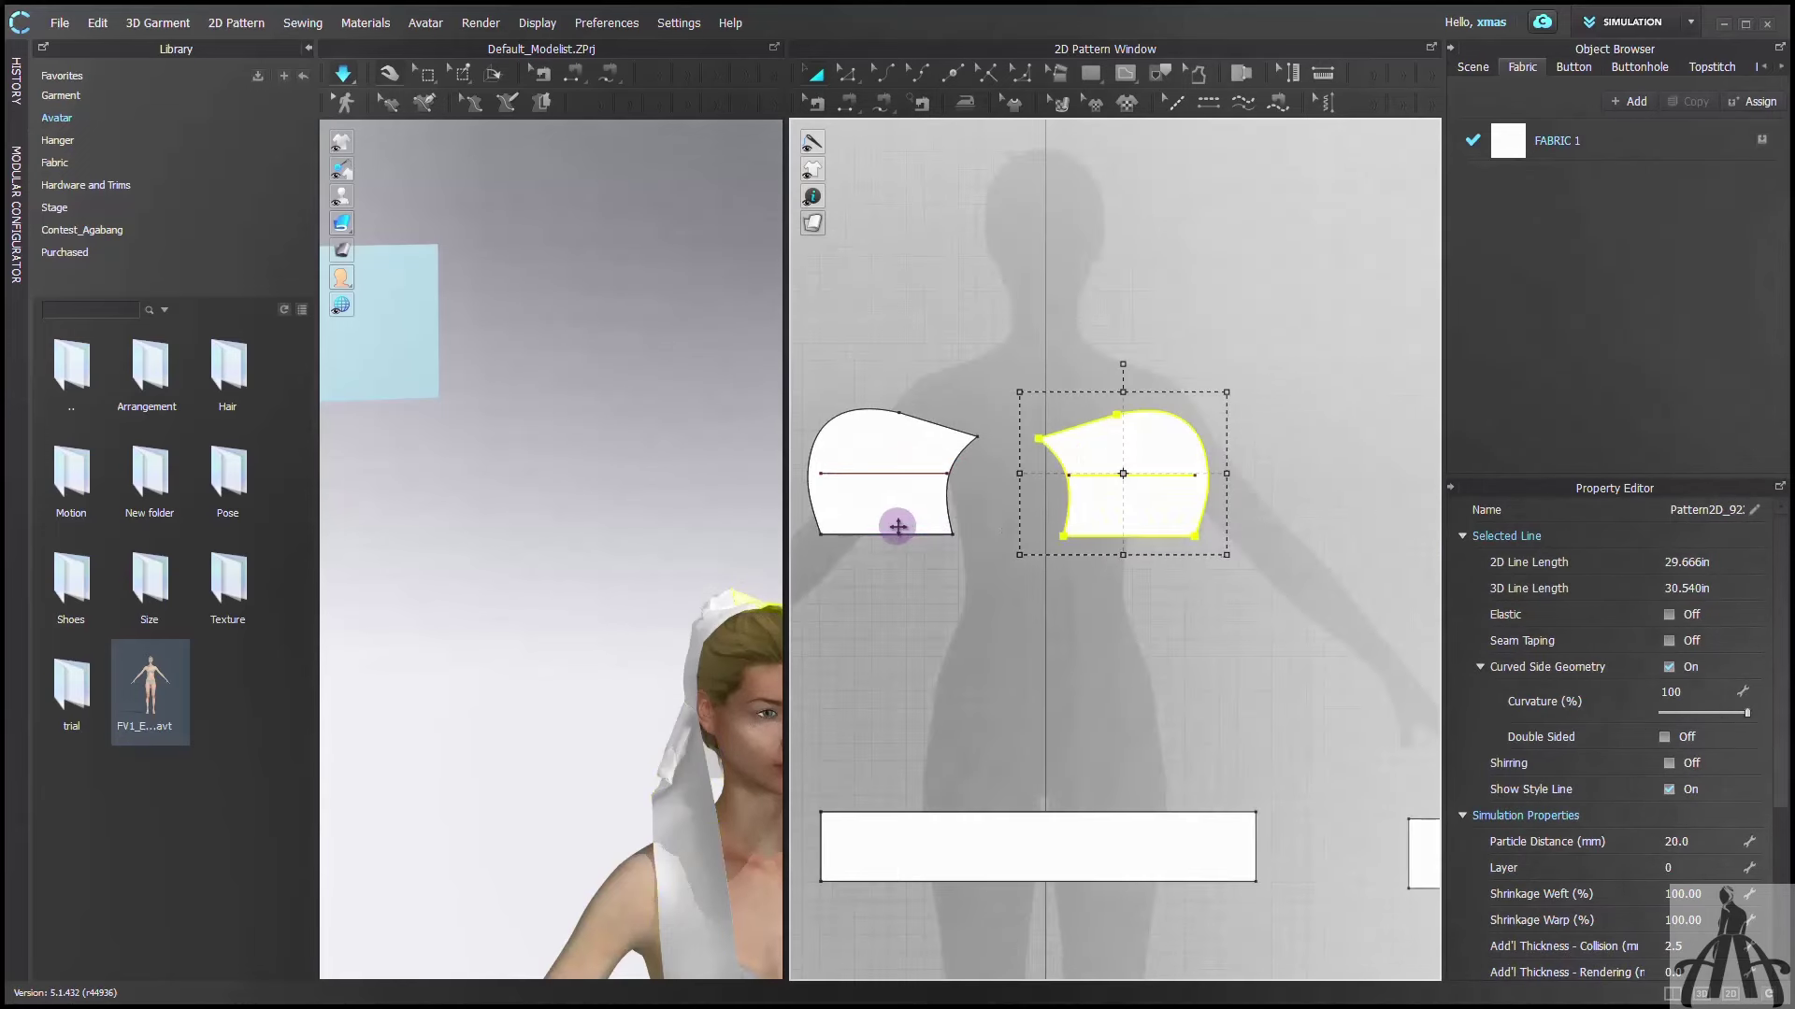
# Lengthen both hood pieces by moving their bottom edges down 4 in
pyautogui.click(905, 538)
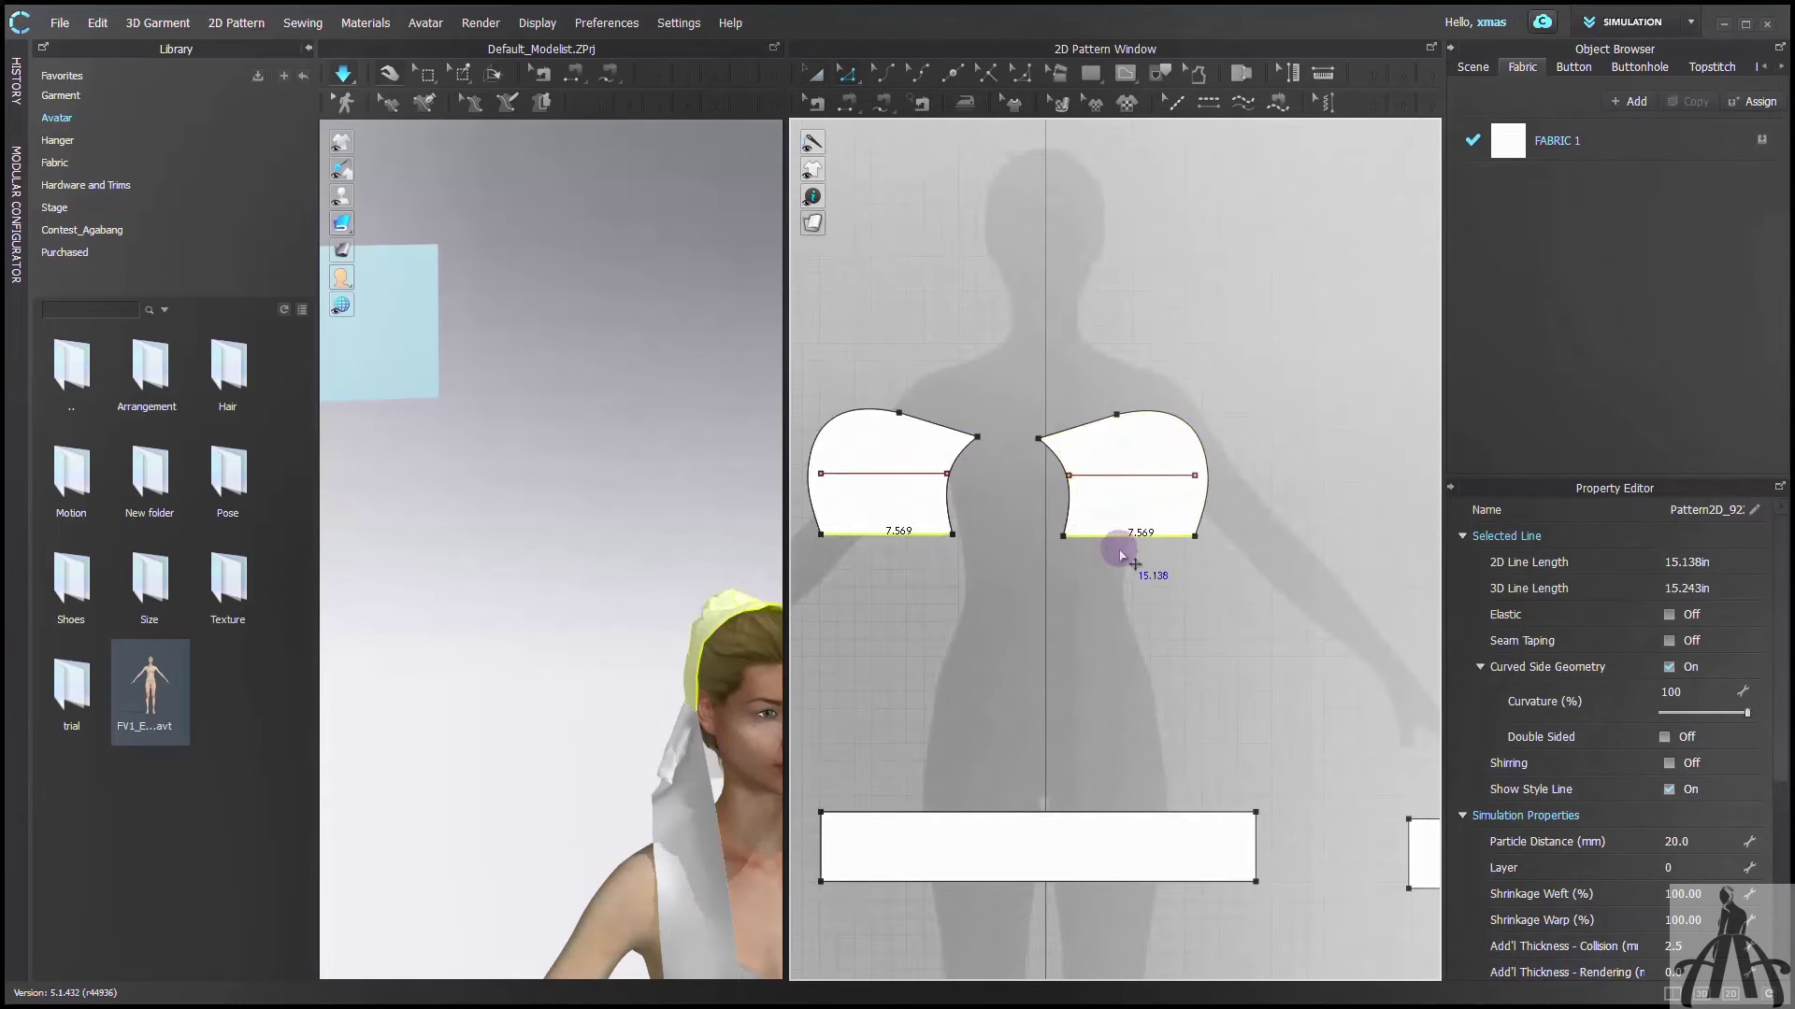
pyautogui.moveTo(1121, 555); pyautogui.dragTo(1120, 594)
pyautogui.rightClick(1121, 593)
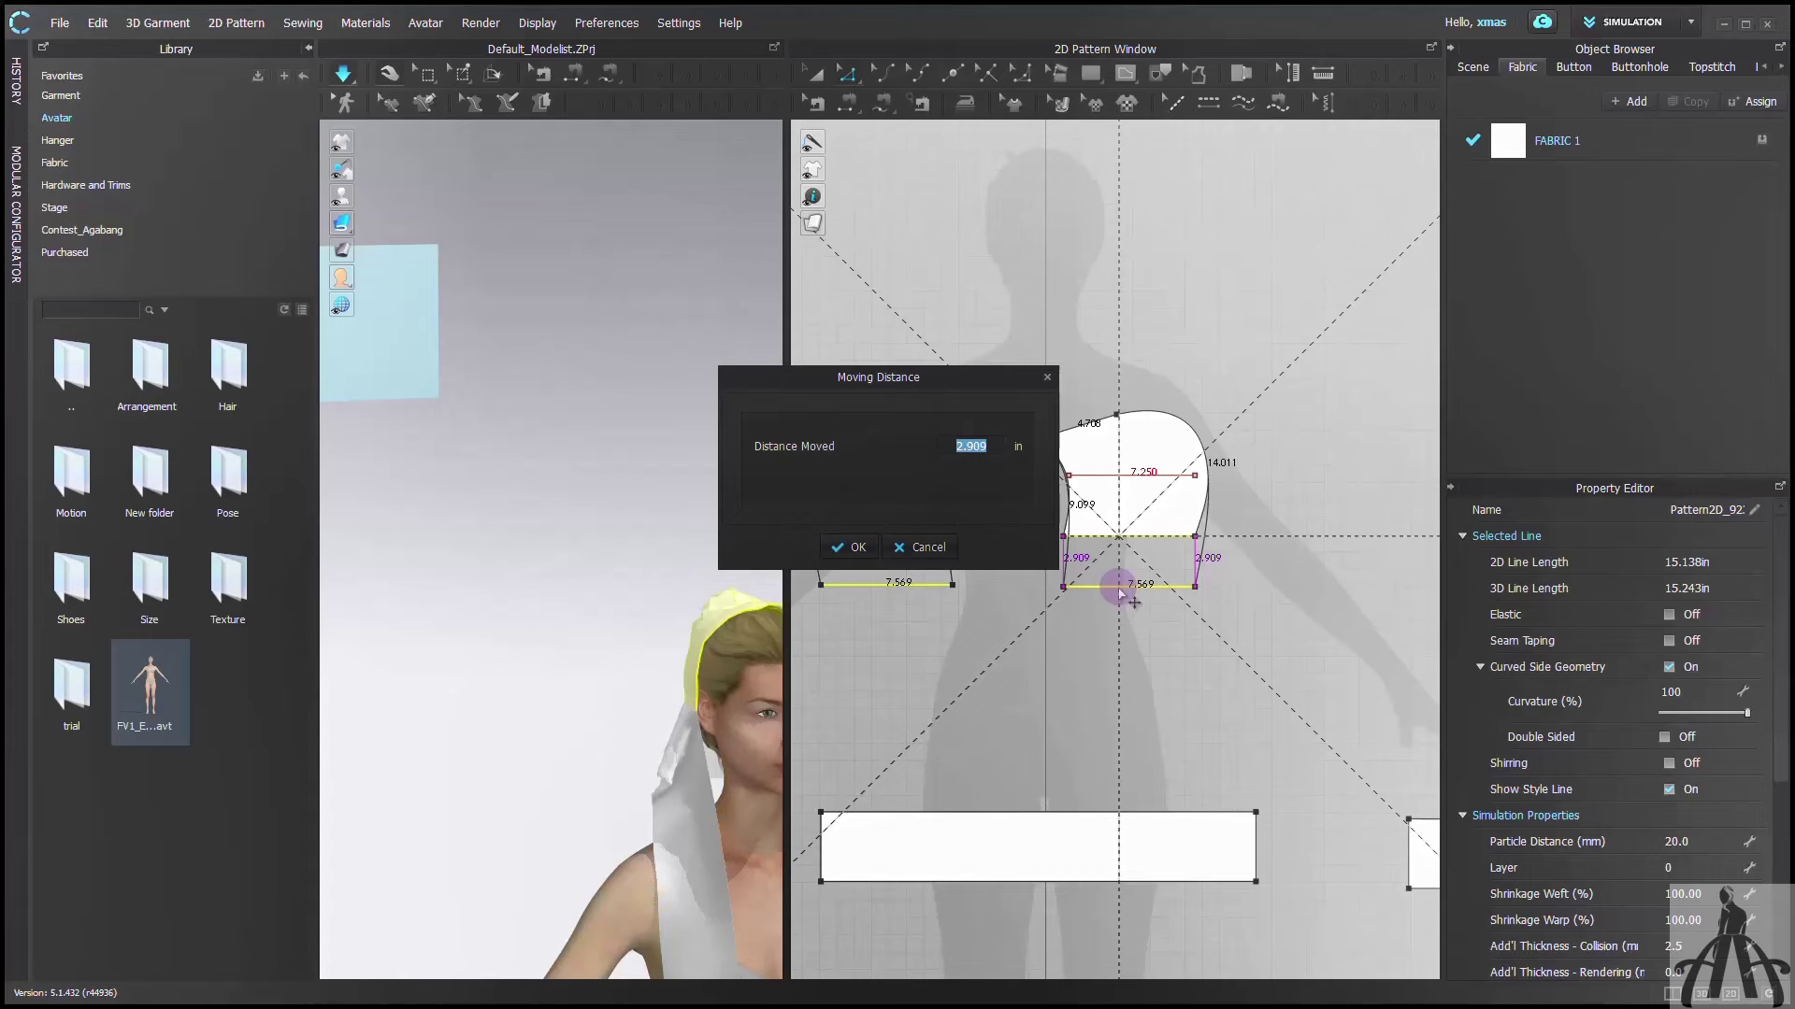
pyautogui.write('4')
pyautogui.click(851, 546)
# Move the original hood's front edge outward 2 in and bring its lower front corner back inward 1 in
pyautogui.moveTo(701, 741); pyautogui.dragTo(243, 823, button='right')
pyautogui.click(638, 609)
pyautogui.moveTo(557, 729); pyautogui.dragTo(635, 734, button='right')
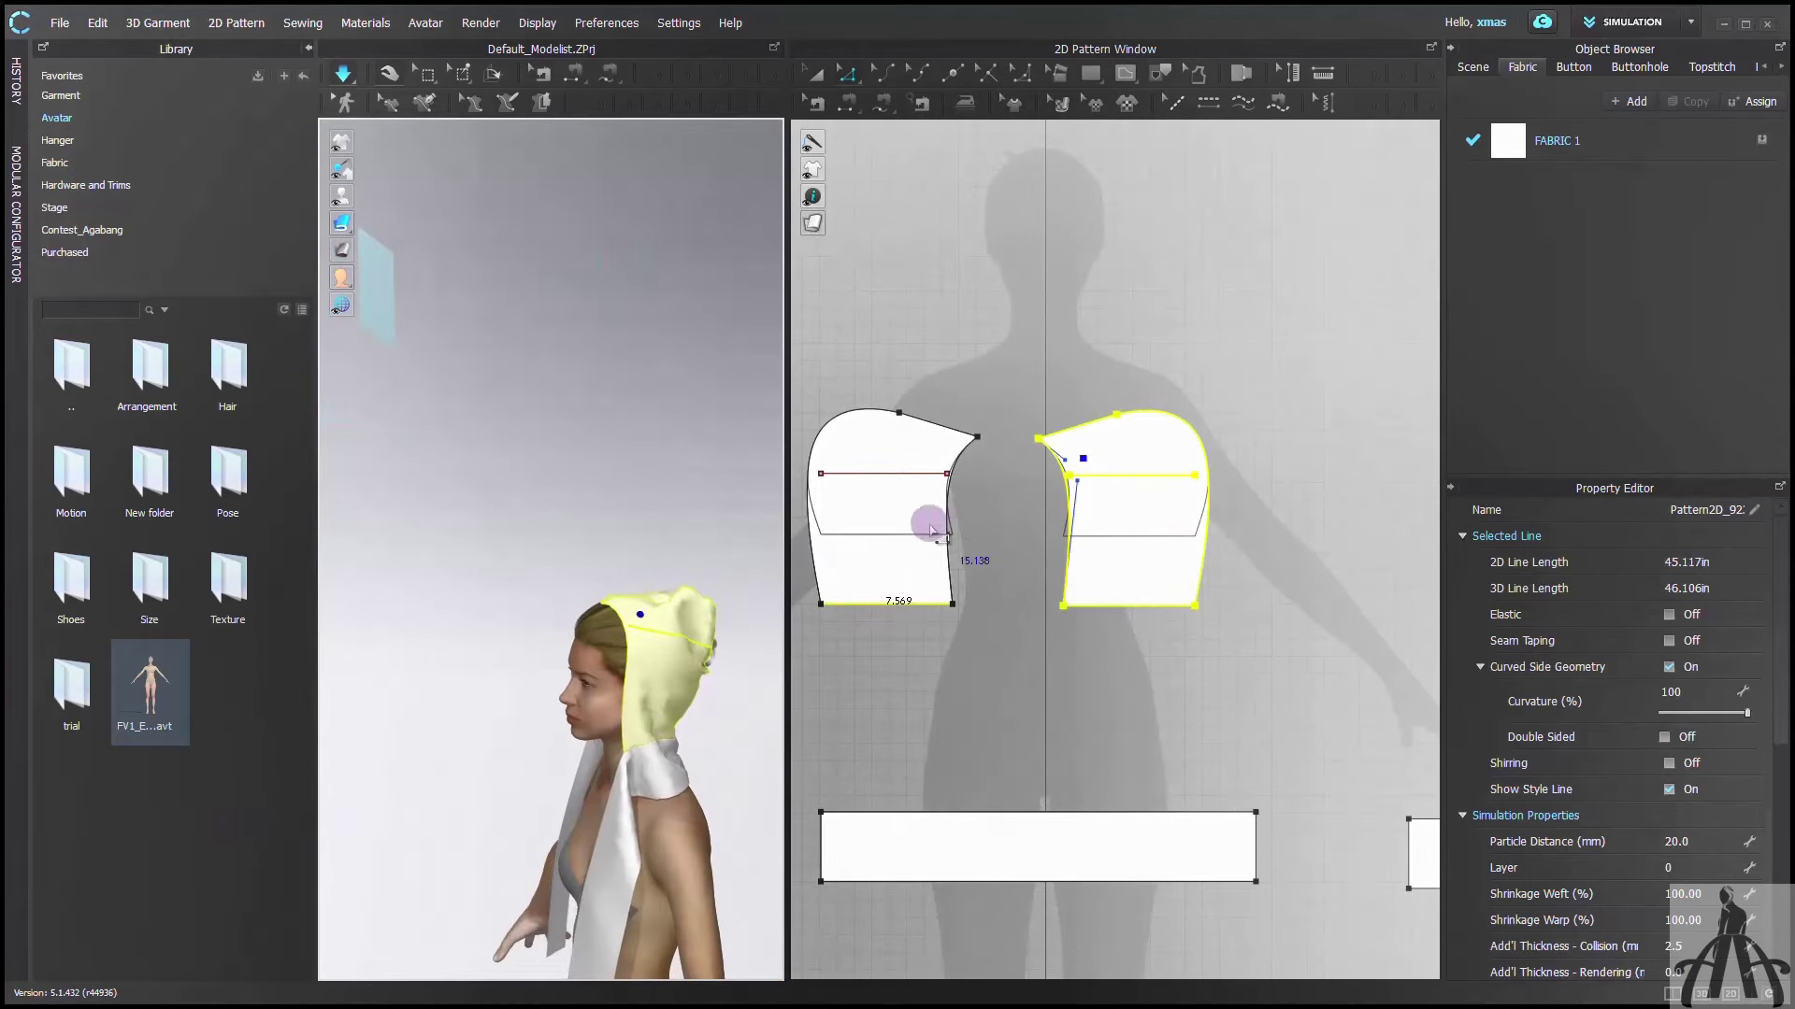
pyautogui.moveTo(958, 561); pyautogui.dragTo(979, 561)
pyautogui.rightClick(979, 561)
pyautogui.write('2')
pyautogui.click(903, 548)
pyautogui.click(973, 608)
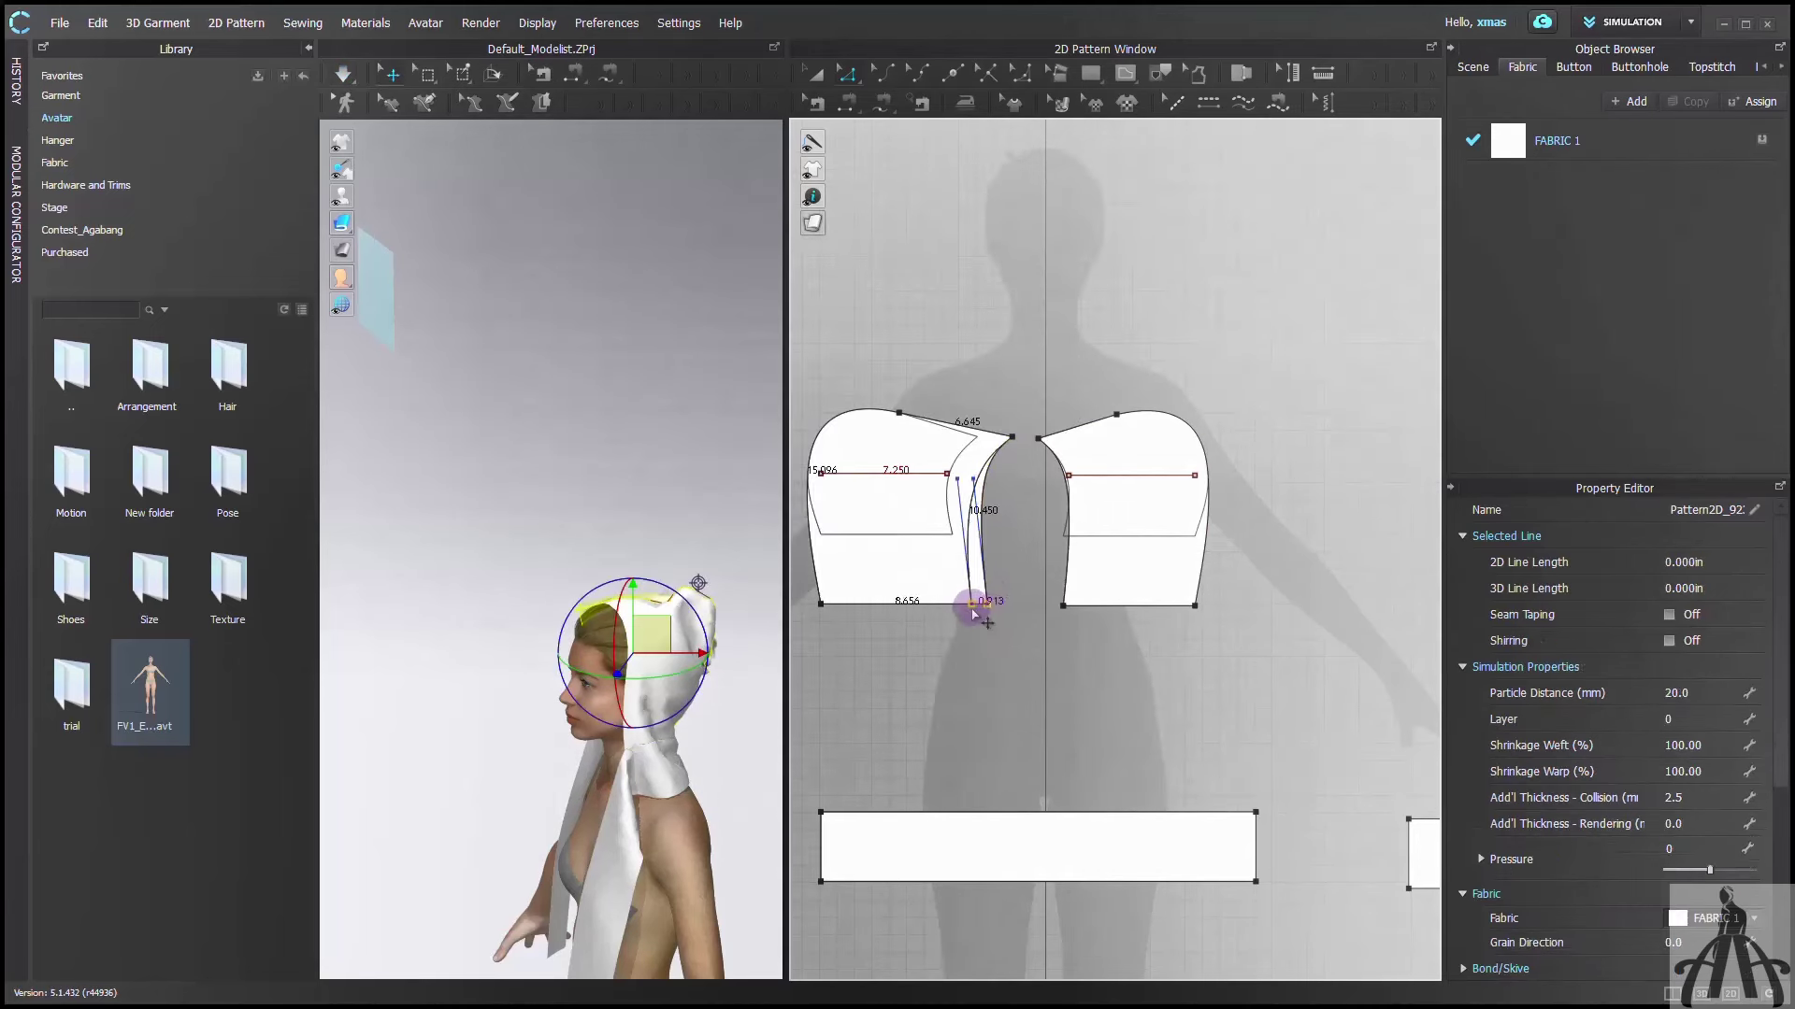
pyautogui.rightClick(956, 614)
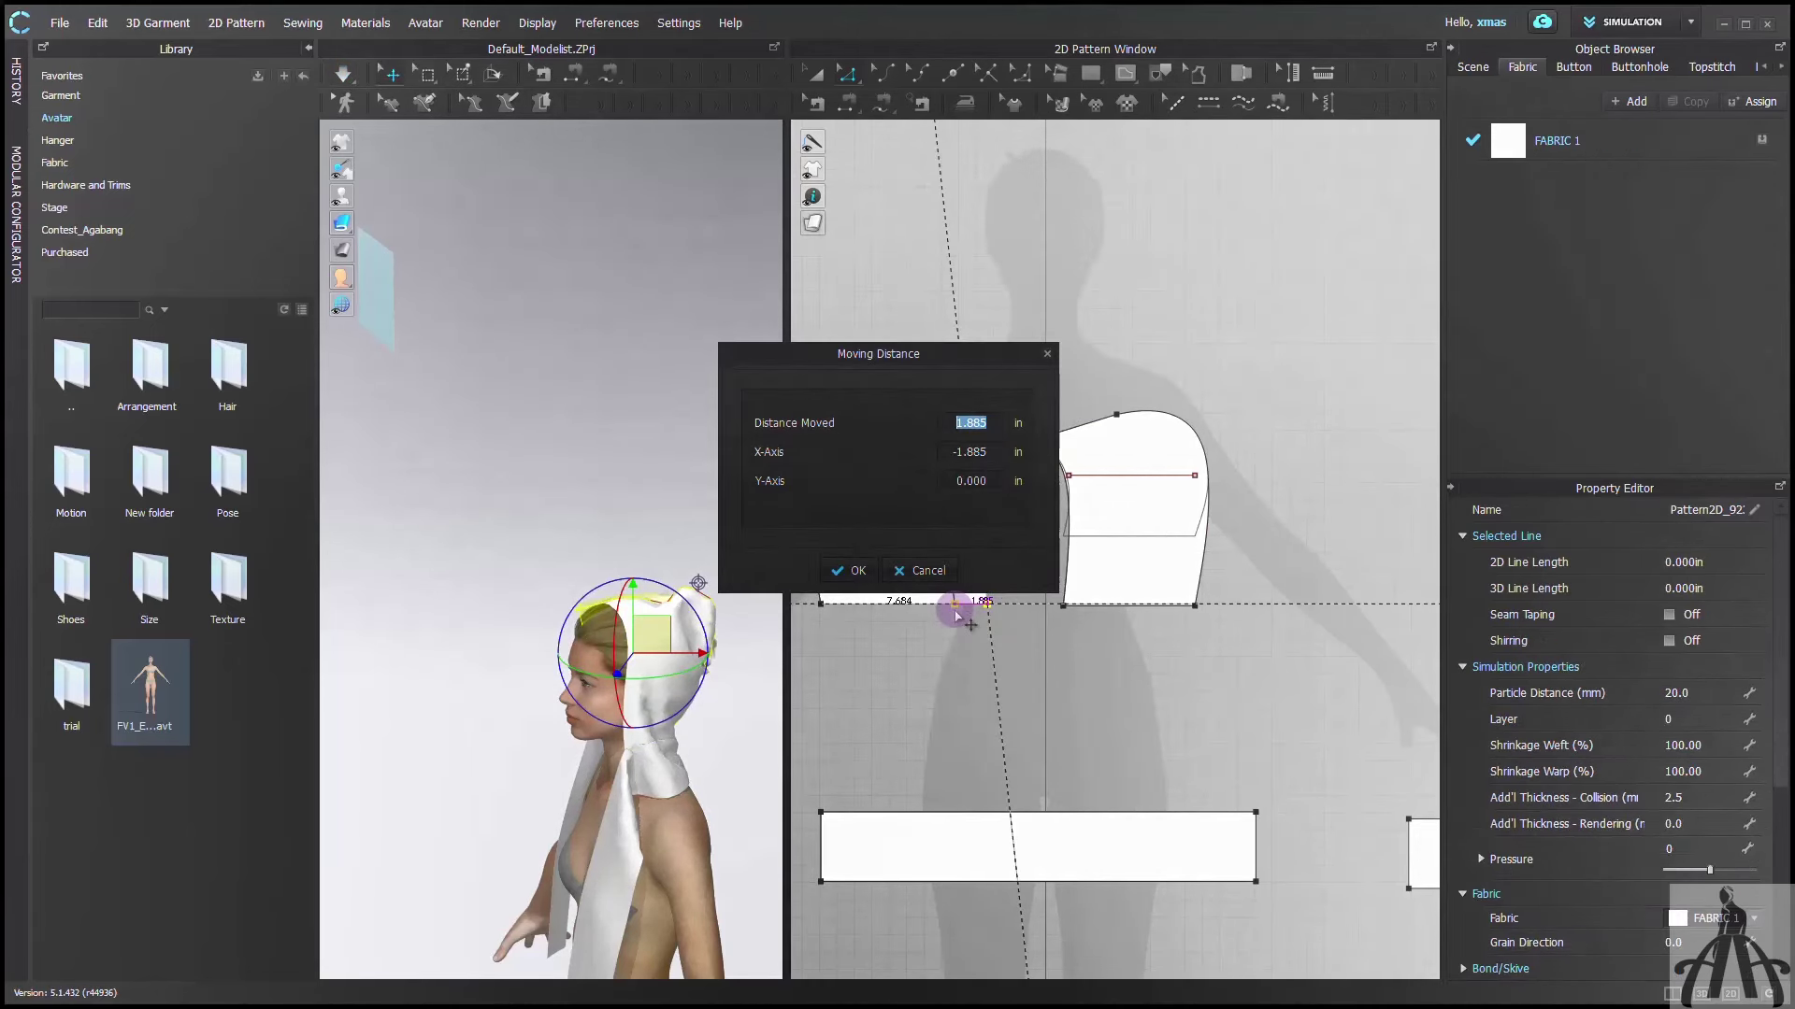
pyautogui.click(849, 572)
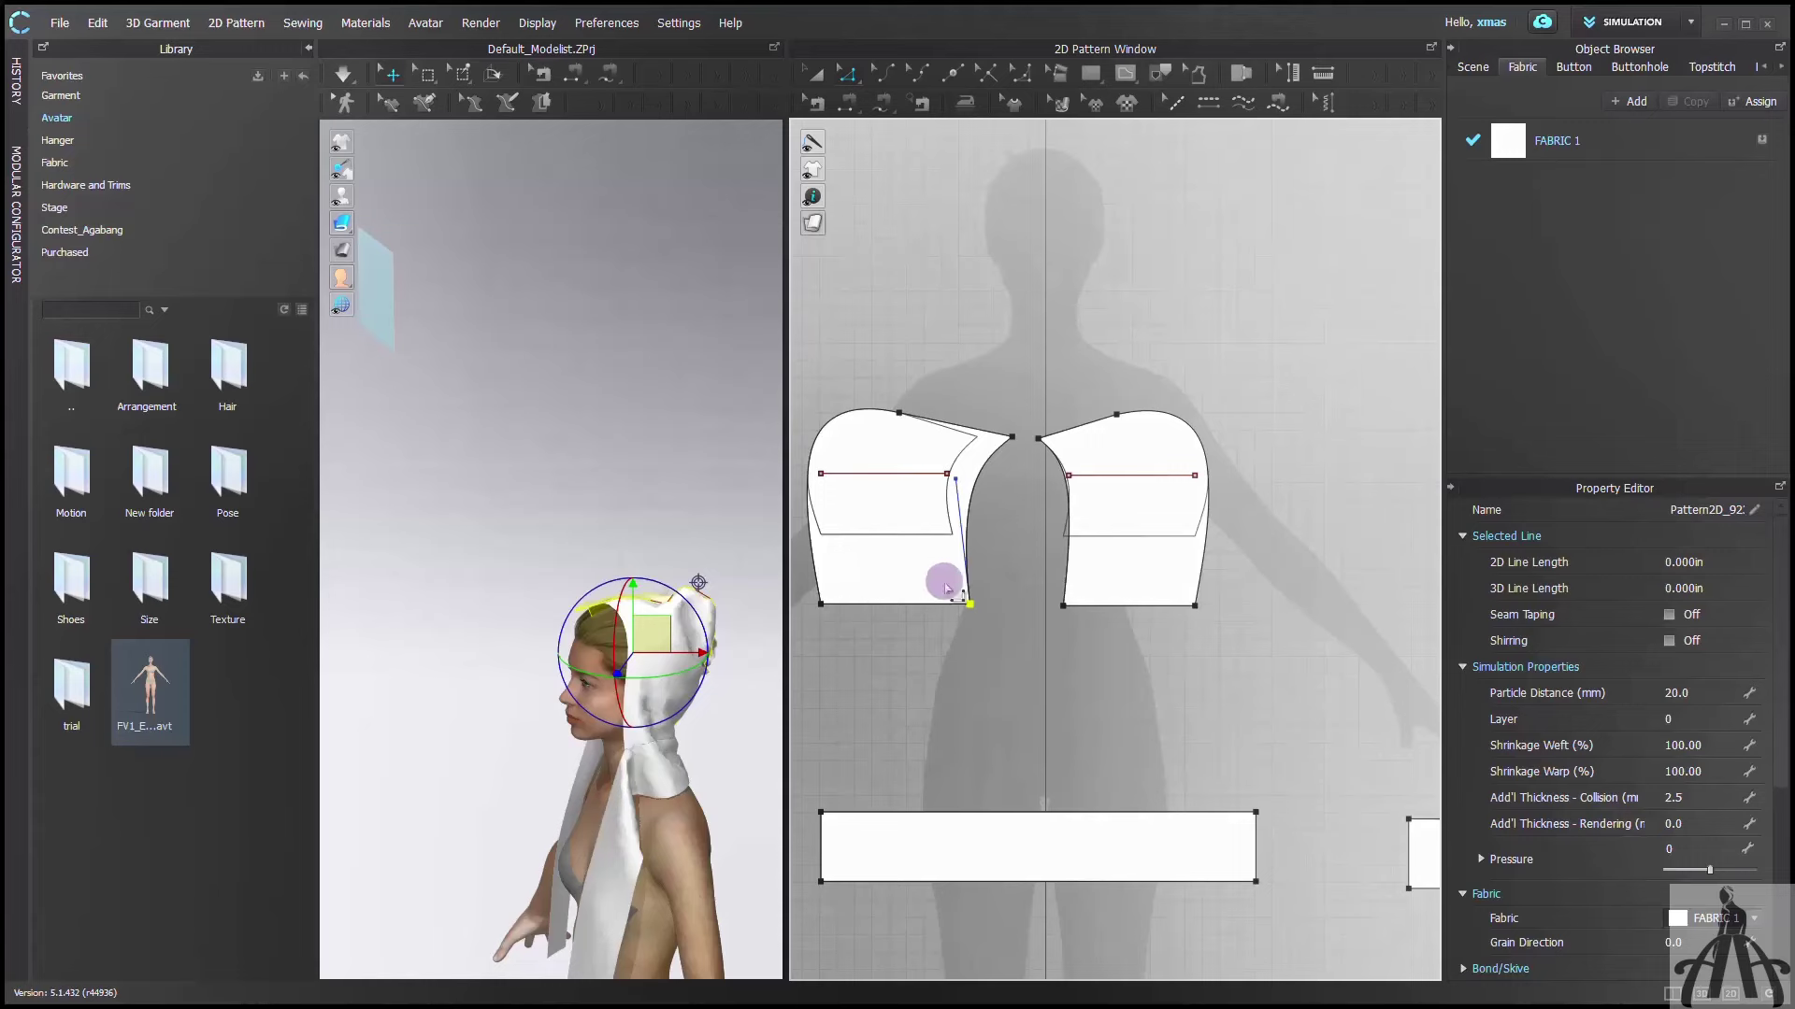
# Widen the mirrored hood by moving its front edge outward 2 in and its lower front corner back inward 1 in
pyautogui.moveTo(733, 682); pyautogui.dragTo(930, 670, button='right')
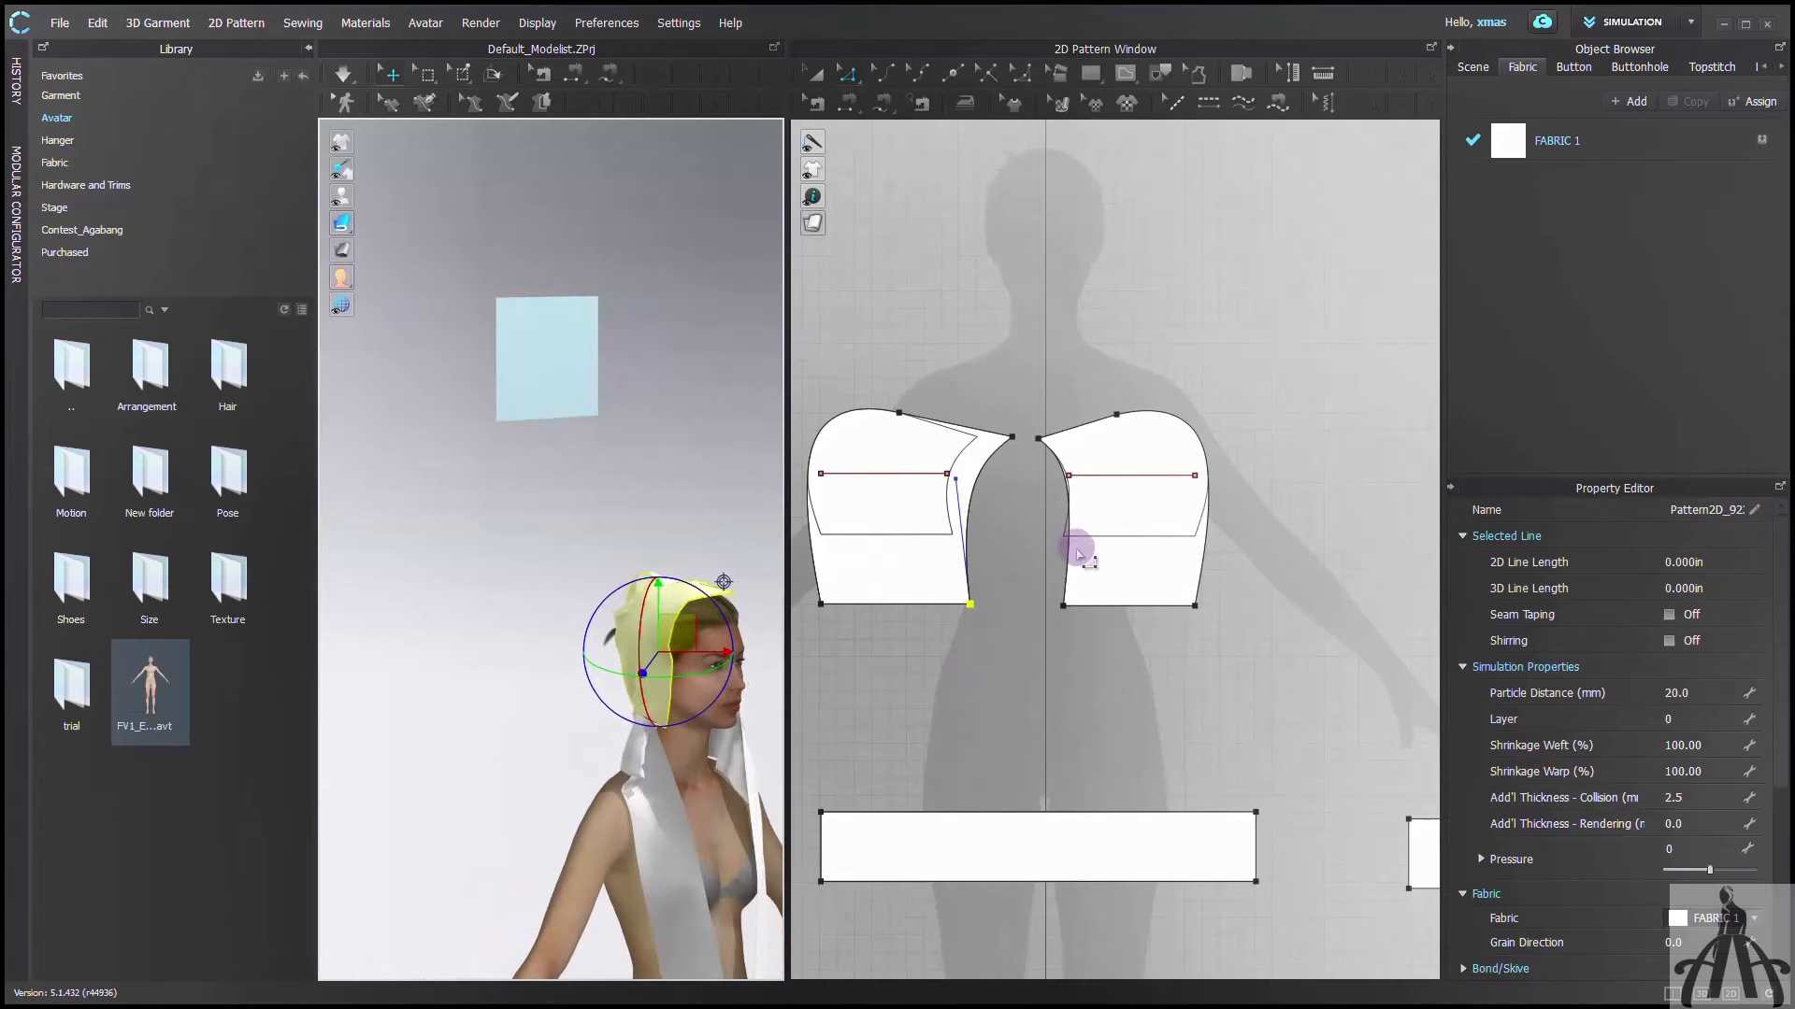
pyautogui.moveTo(1068, 557); pyautogui.dragTo(1044, 605)
pyautogui.rightClick(1045, 557)
pyautogui.write('2')
pyautogui.click(854, 548)
pyautogui.rightClick(1044, 604)
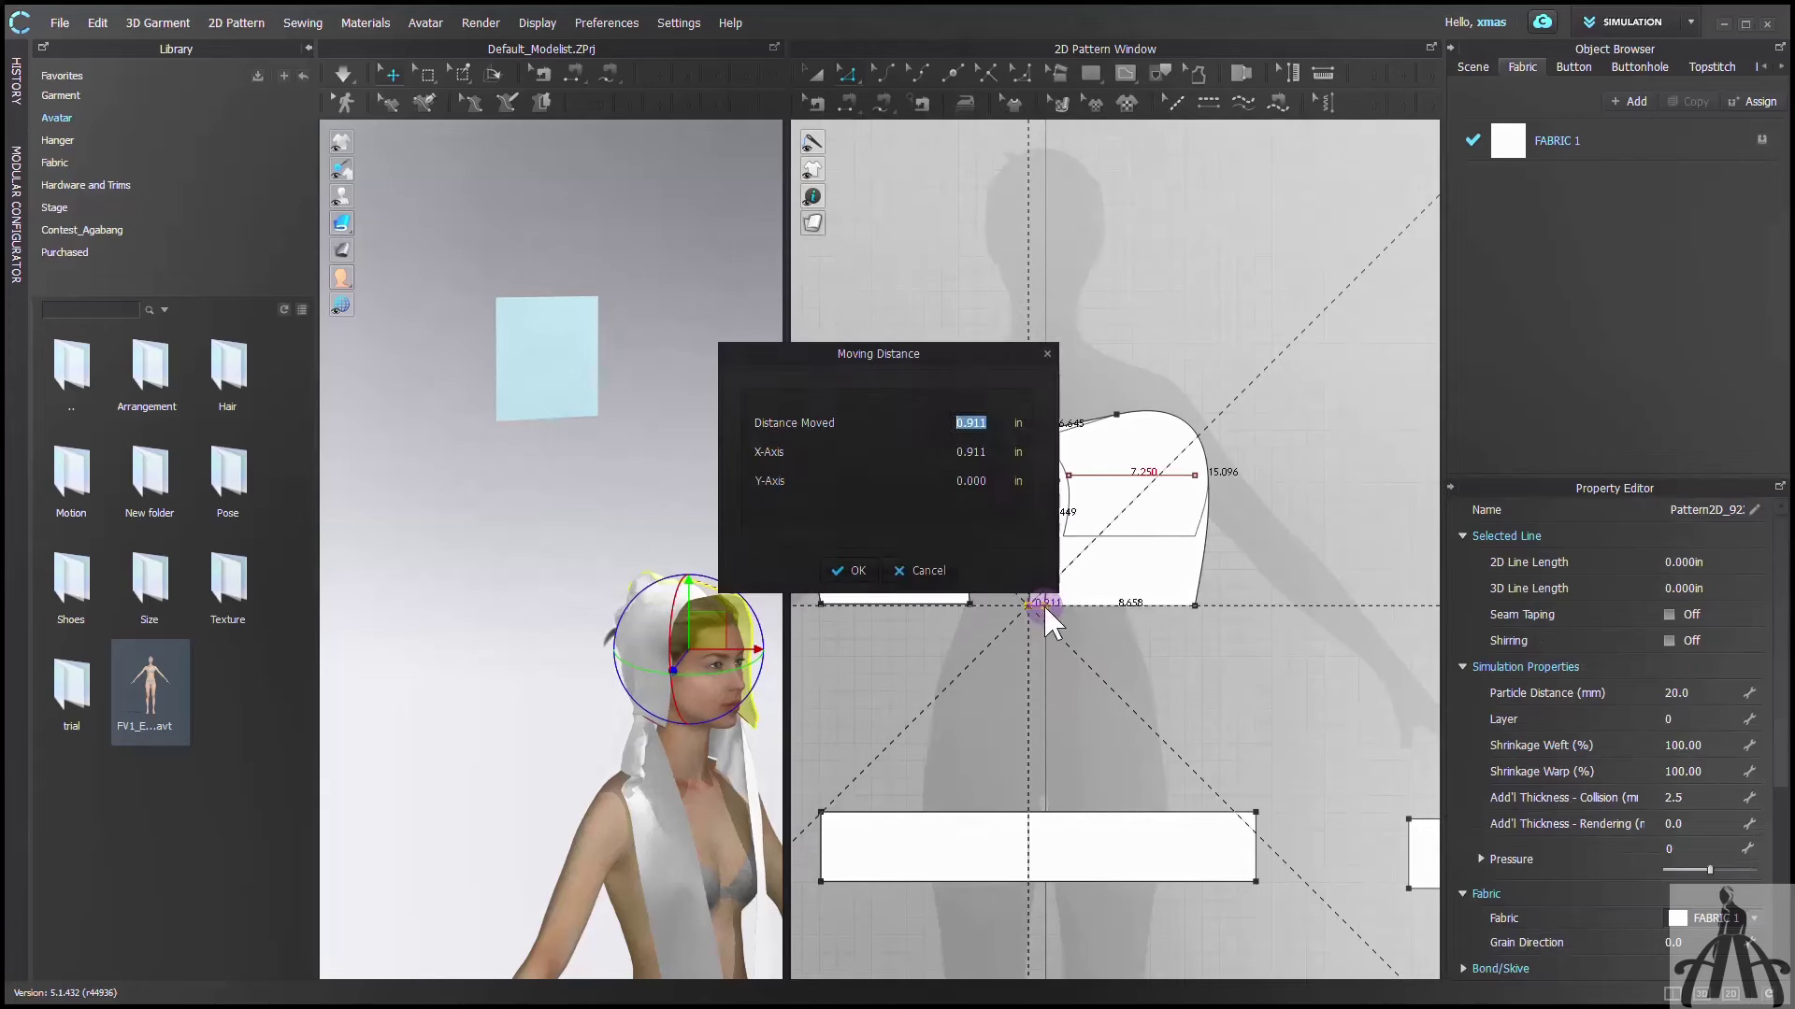
pyautogui.write('1')
pyautogui.click(842, 568)
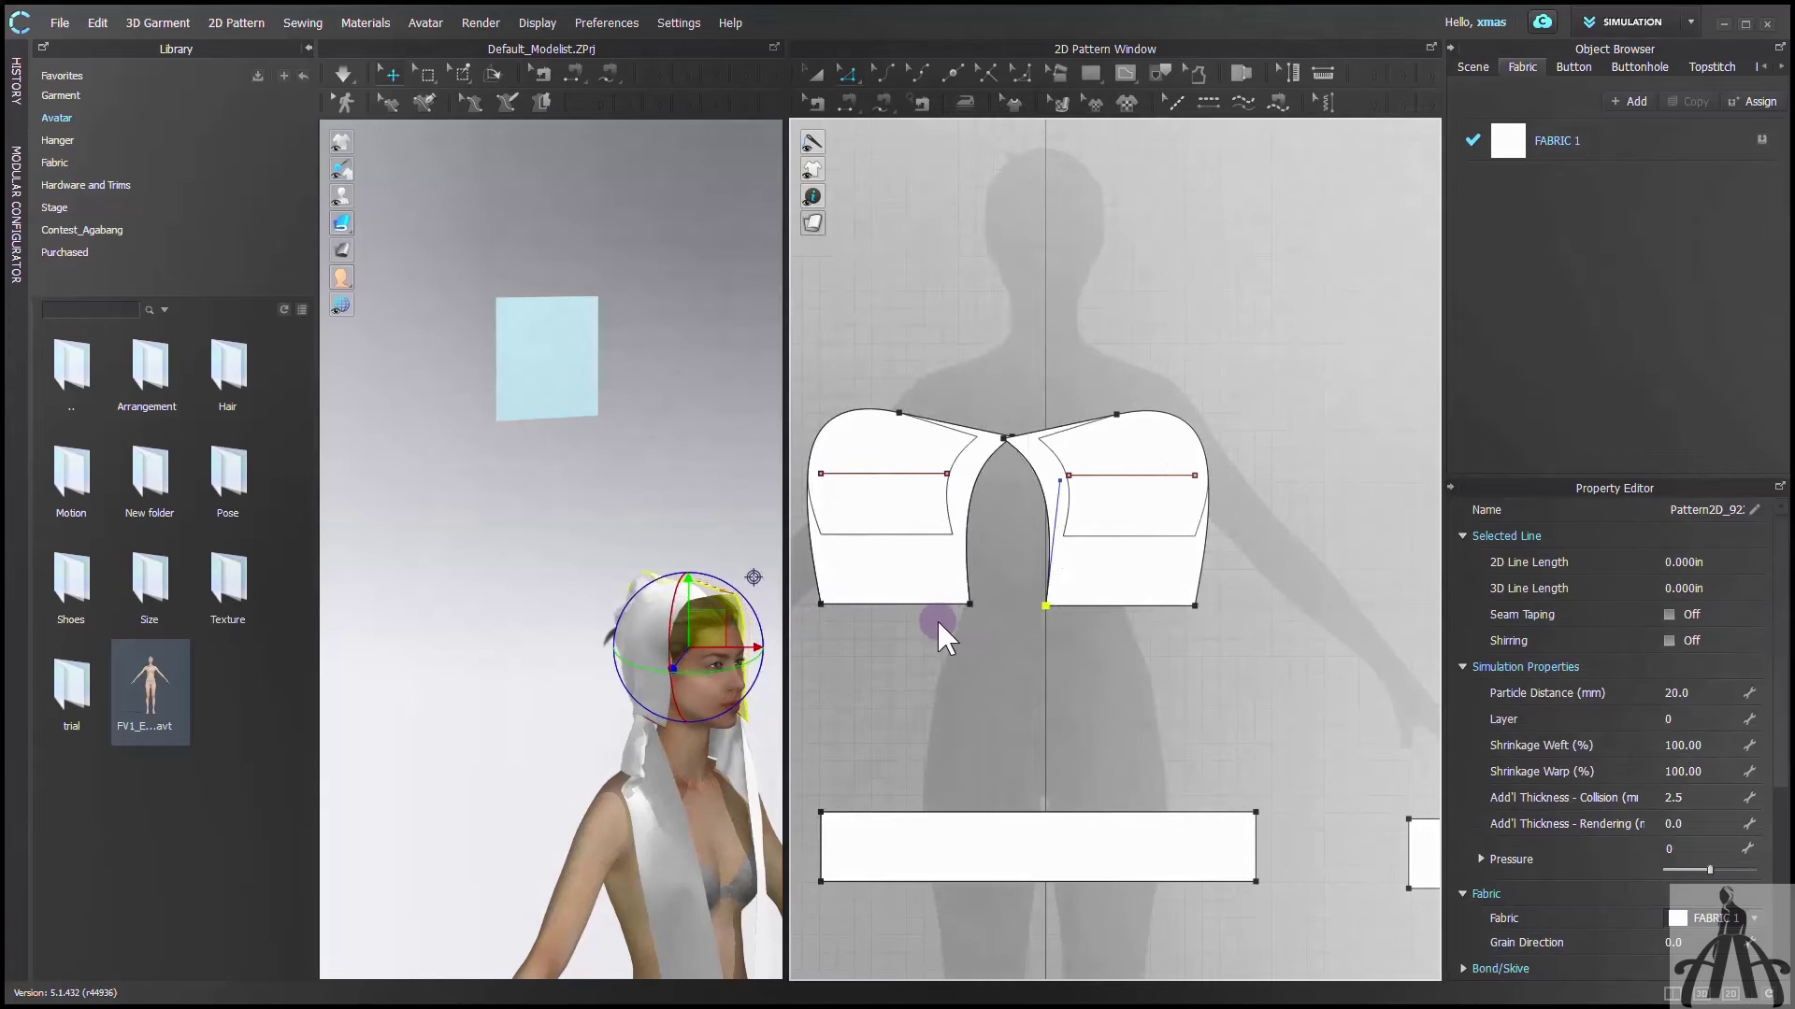
# Extend the original strip's side of the hood seam to 8.569 in to match the hood's full bottom edge
pyautogui.press('n')
pyautogui.click(901, 607)
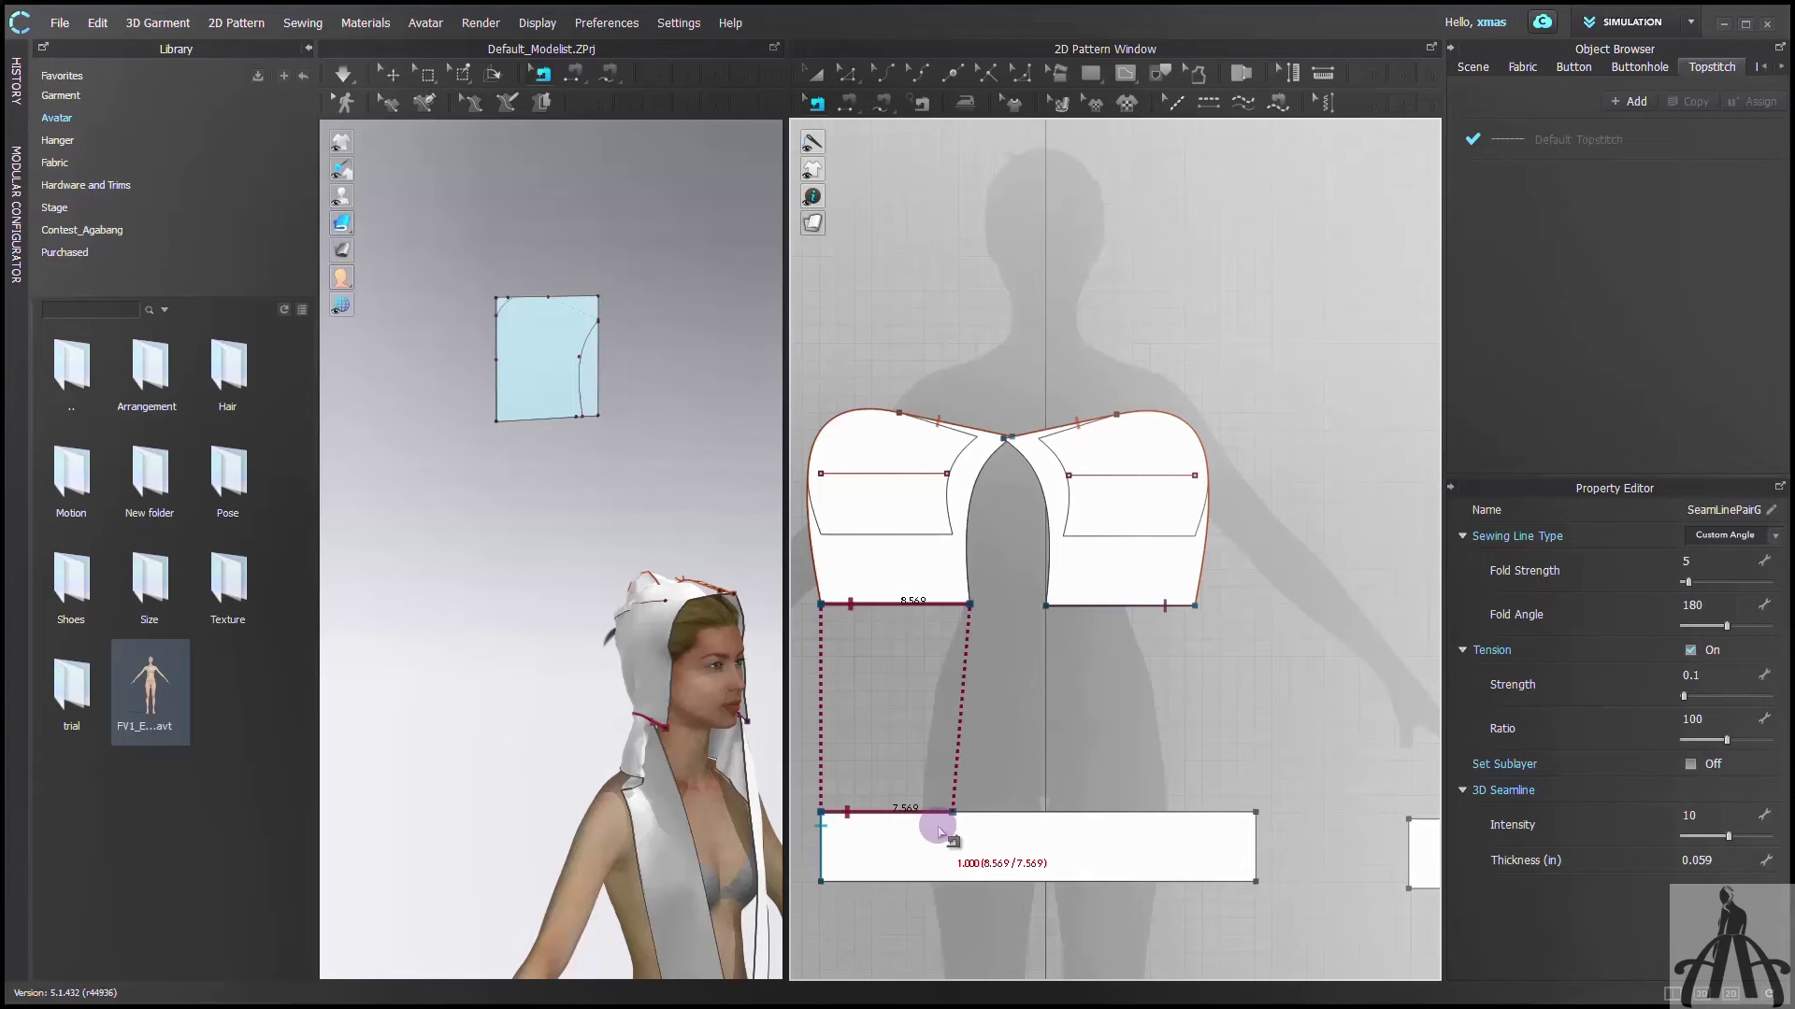
pyautogui.moveTo(961, 815); pyautogui.dragTo(972, 815)
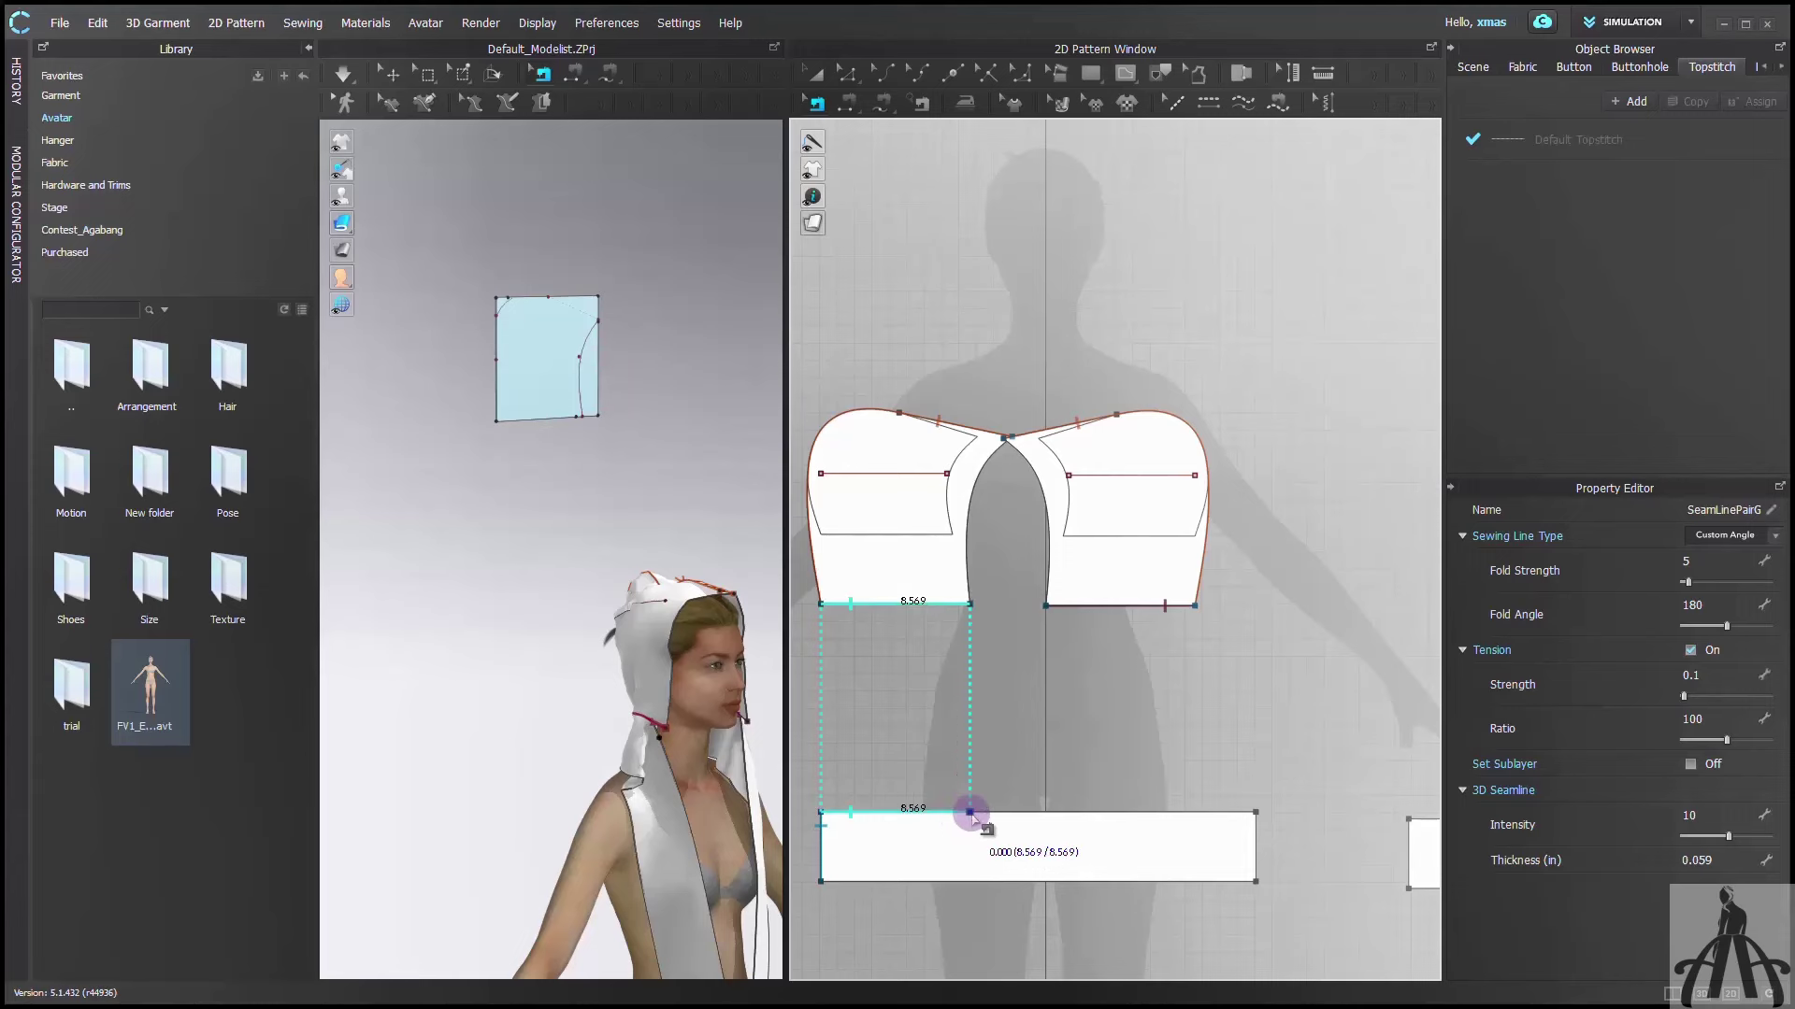
pyautogui.click(966, 830)
# Extend the mirrored strip's side of its hood seam to 8.569 in and simulate the garment again
pyautogui.scroll(-4, 966, 830)
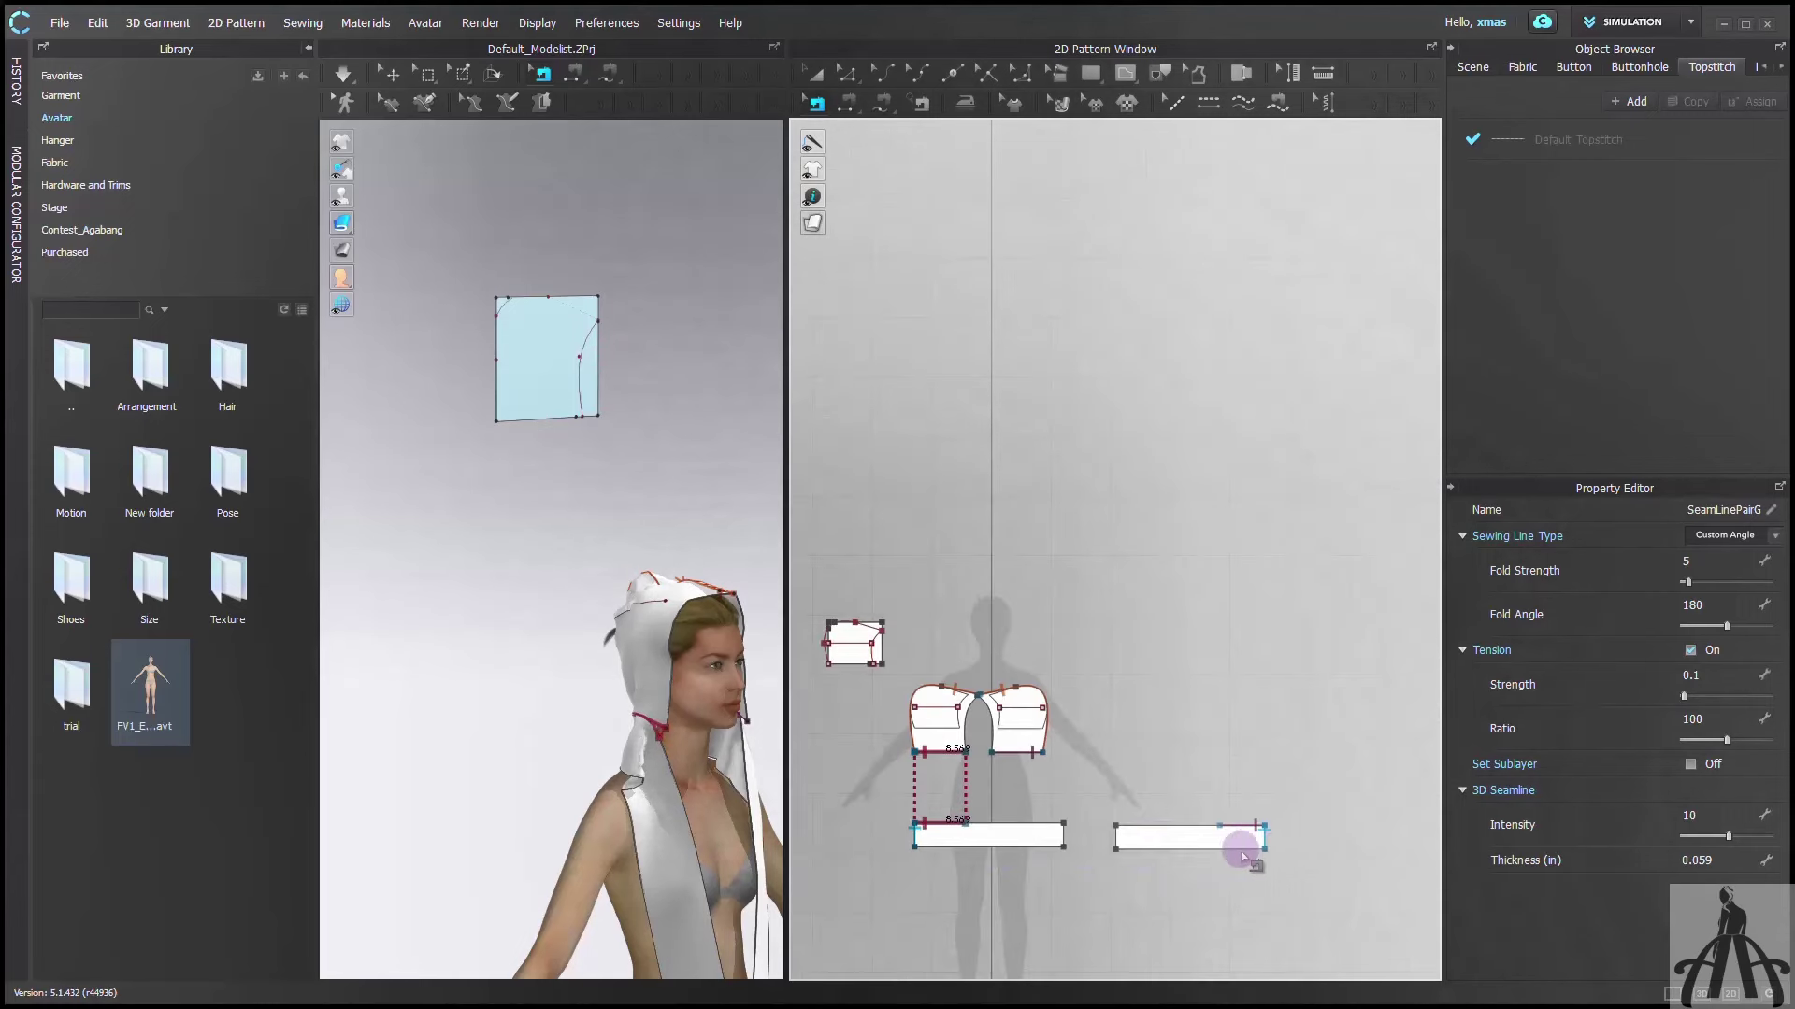
pyautogui.scroll(4, 1243, 855)
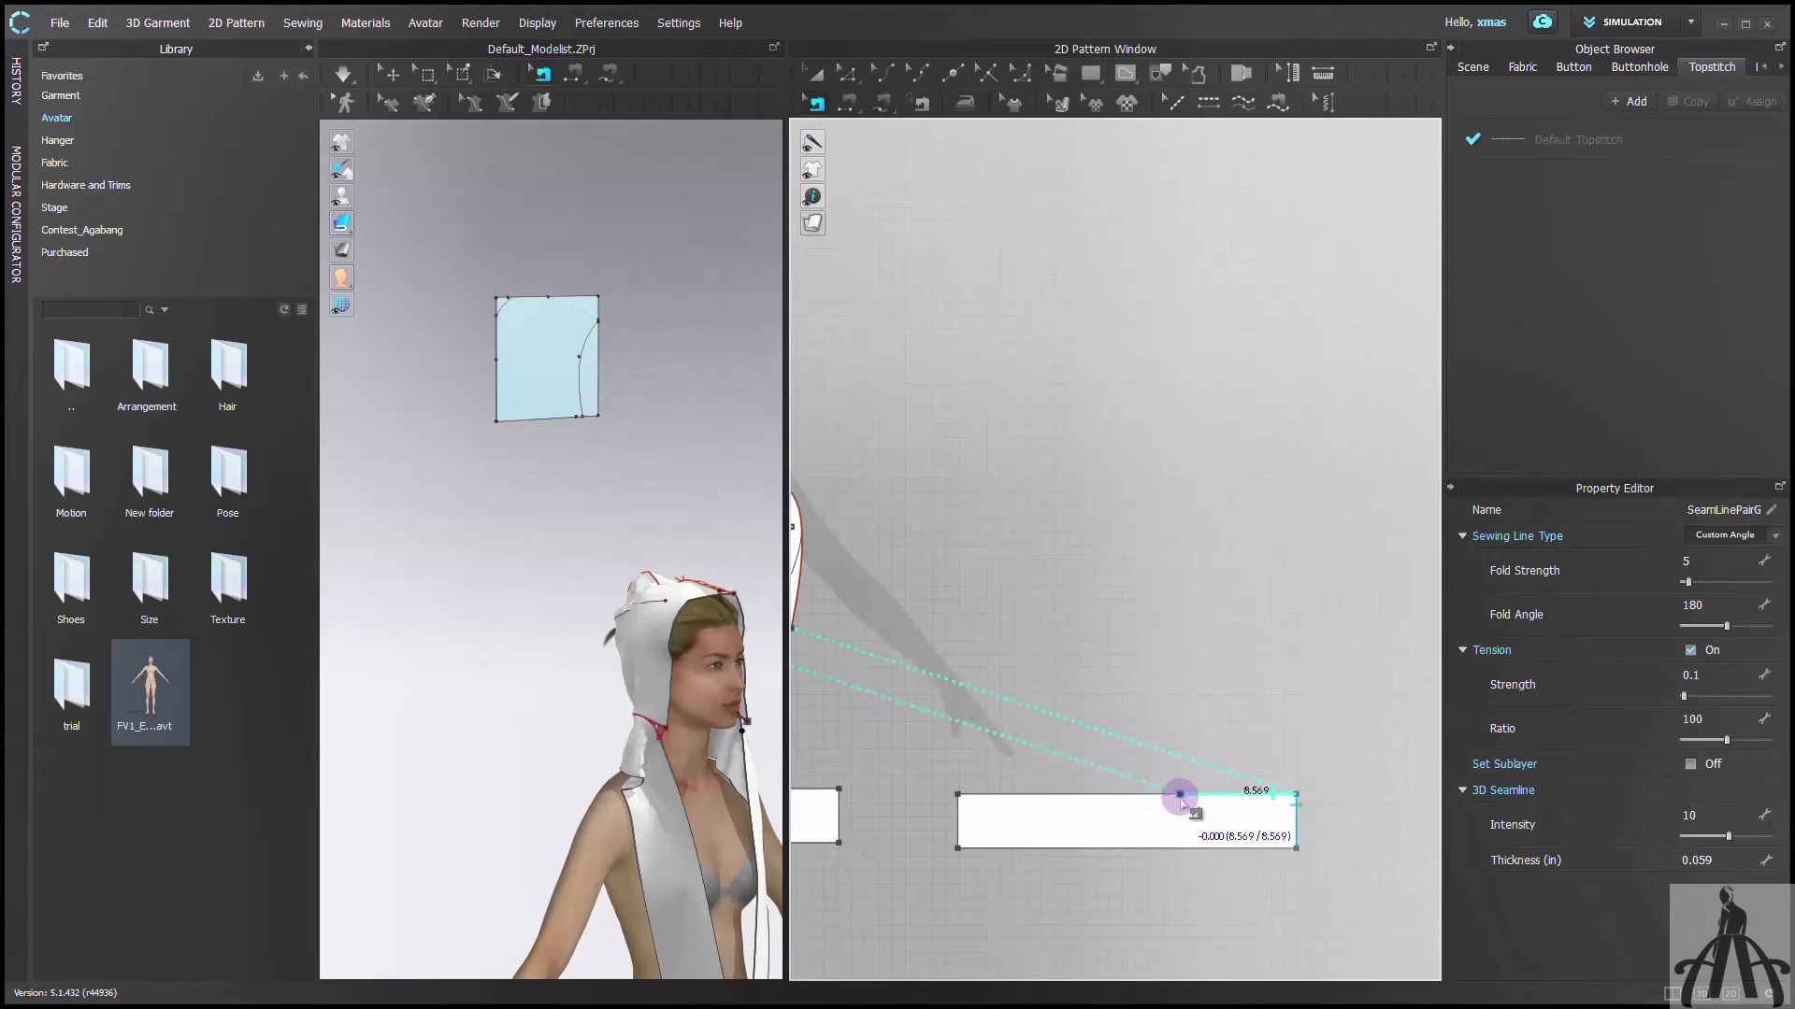
pyautogui.click(1180, 795)
pyautogui.scroll(-2, 757, 791)
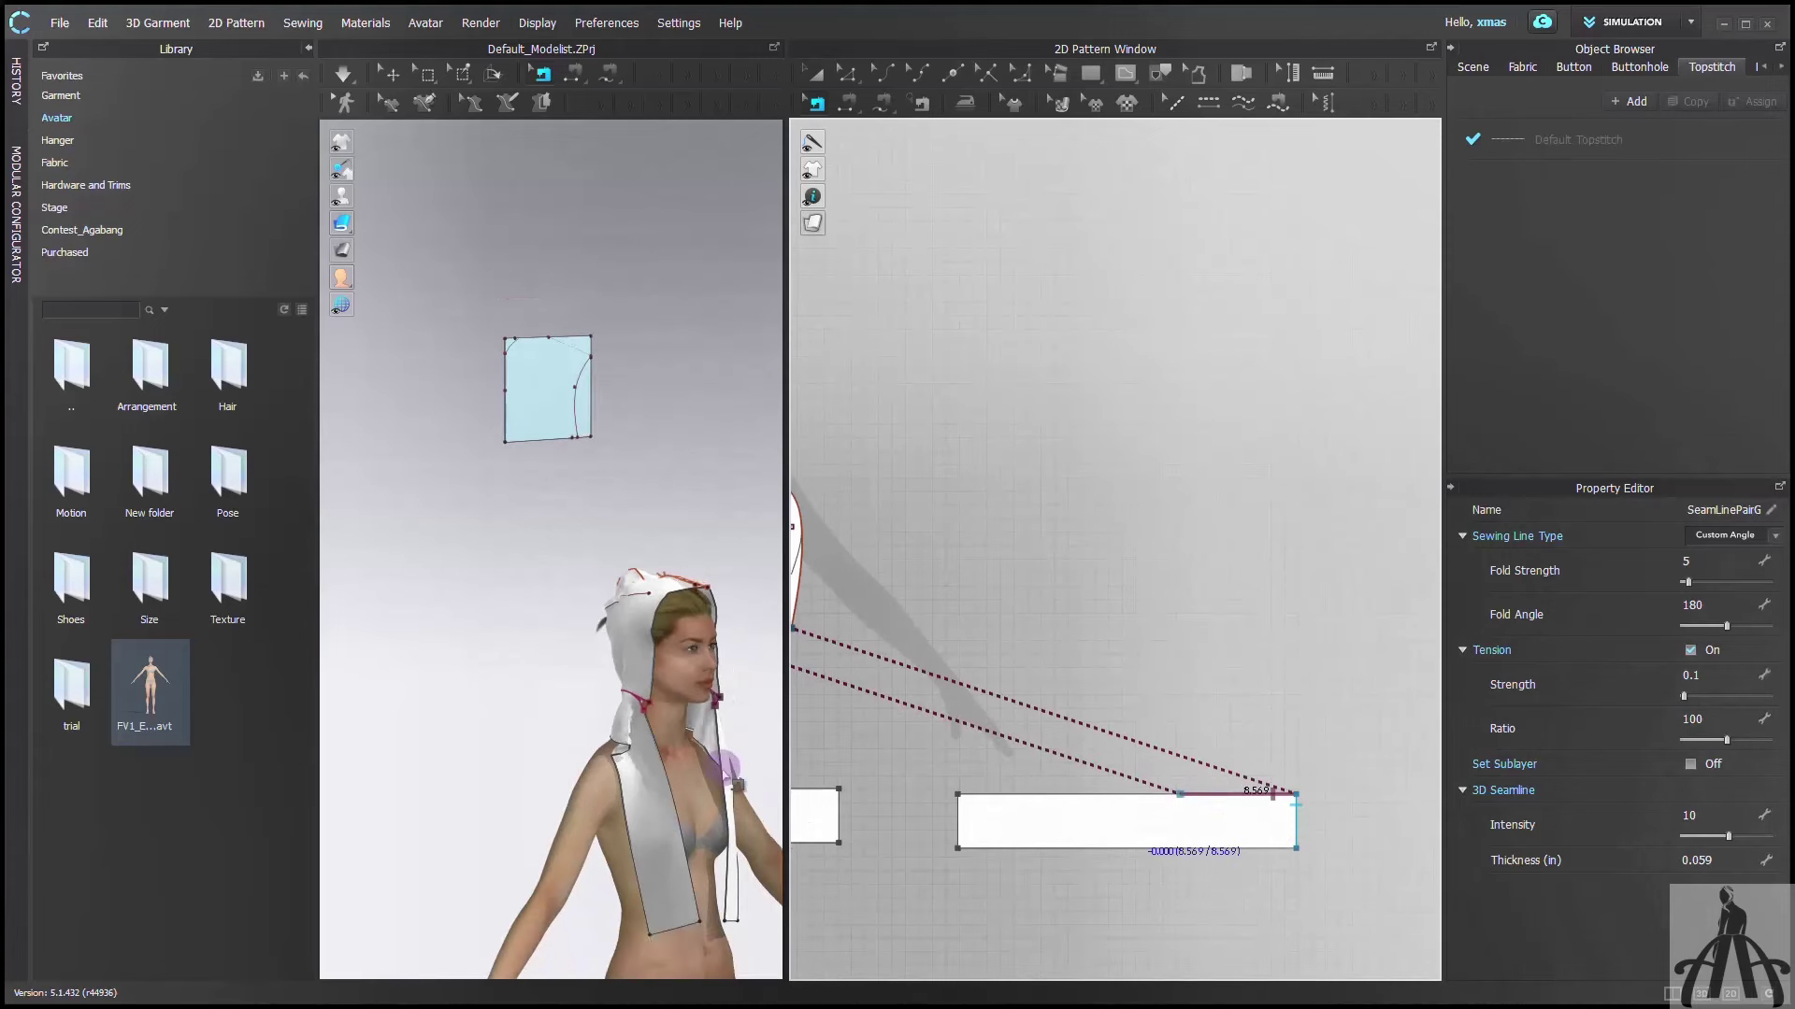
pyautogui.scroll(2, 734, 781)
pyautogui.press('Escape')
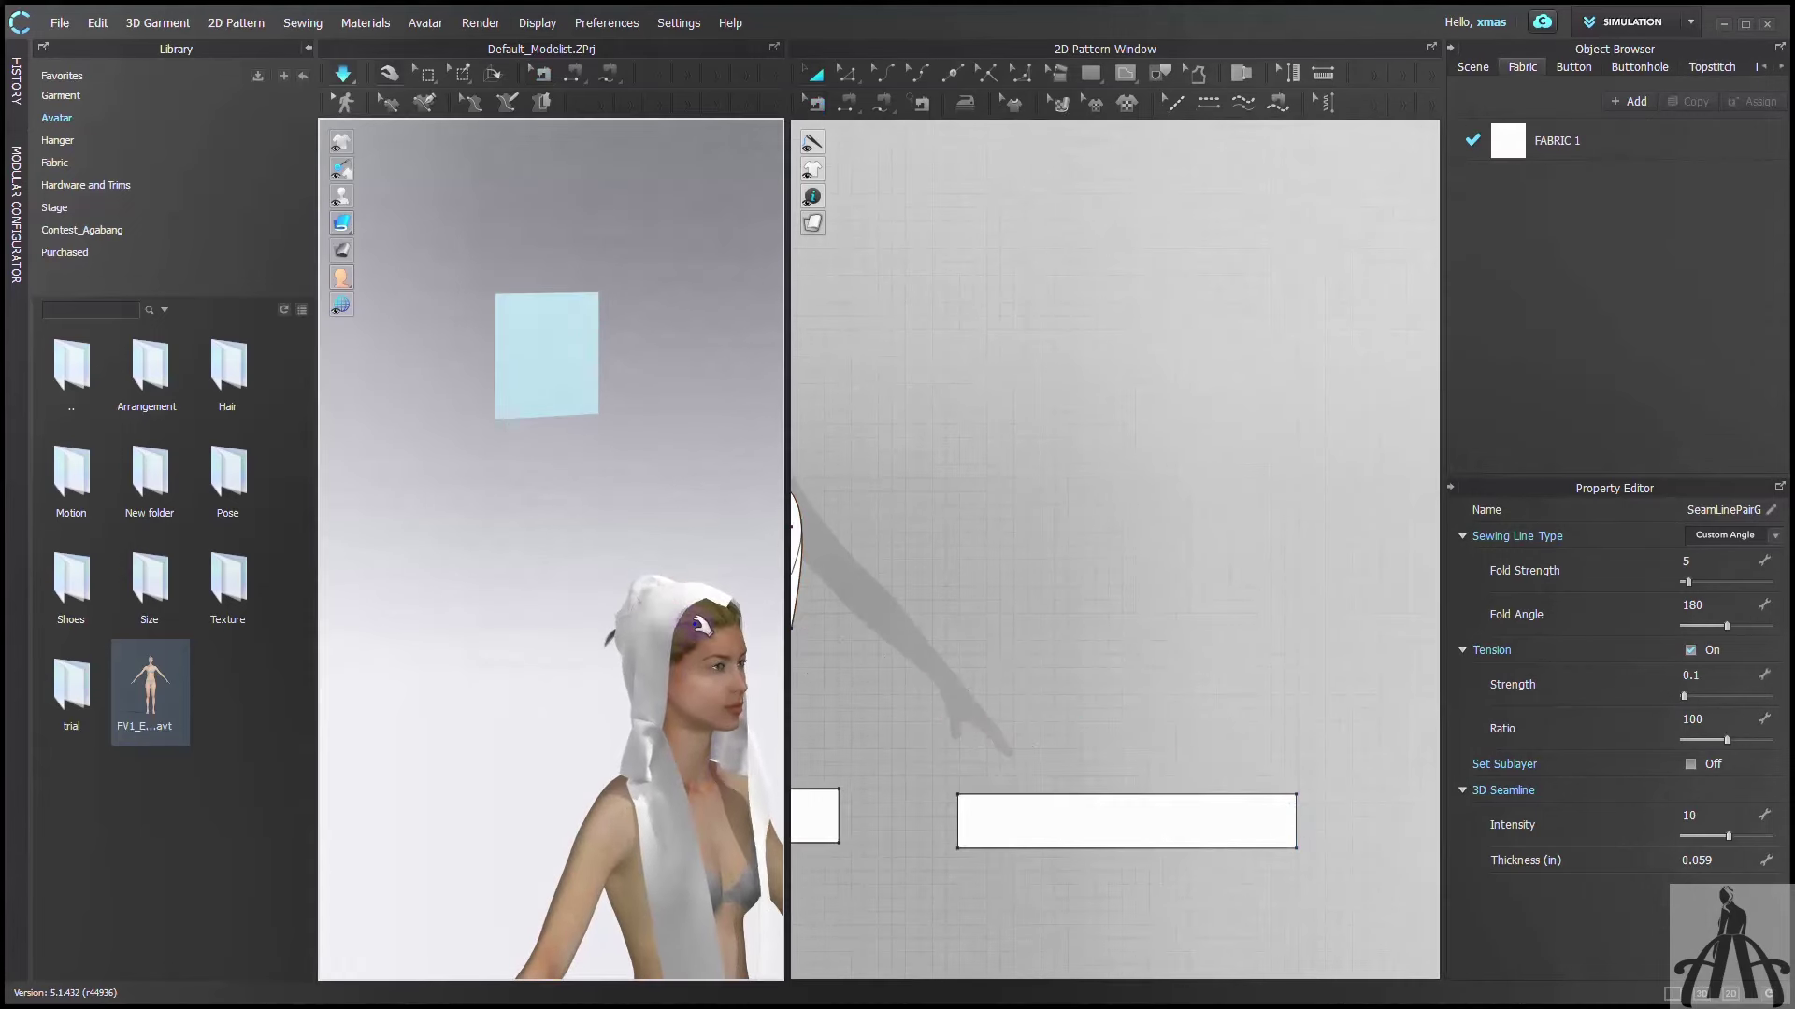
# Align the mirrored hood with the original at the front of their shared seam, and flatten the original hood's front curve outward
pyautogui.click(715, 593)
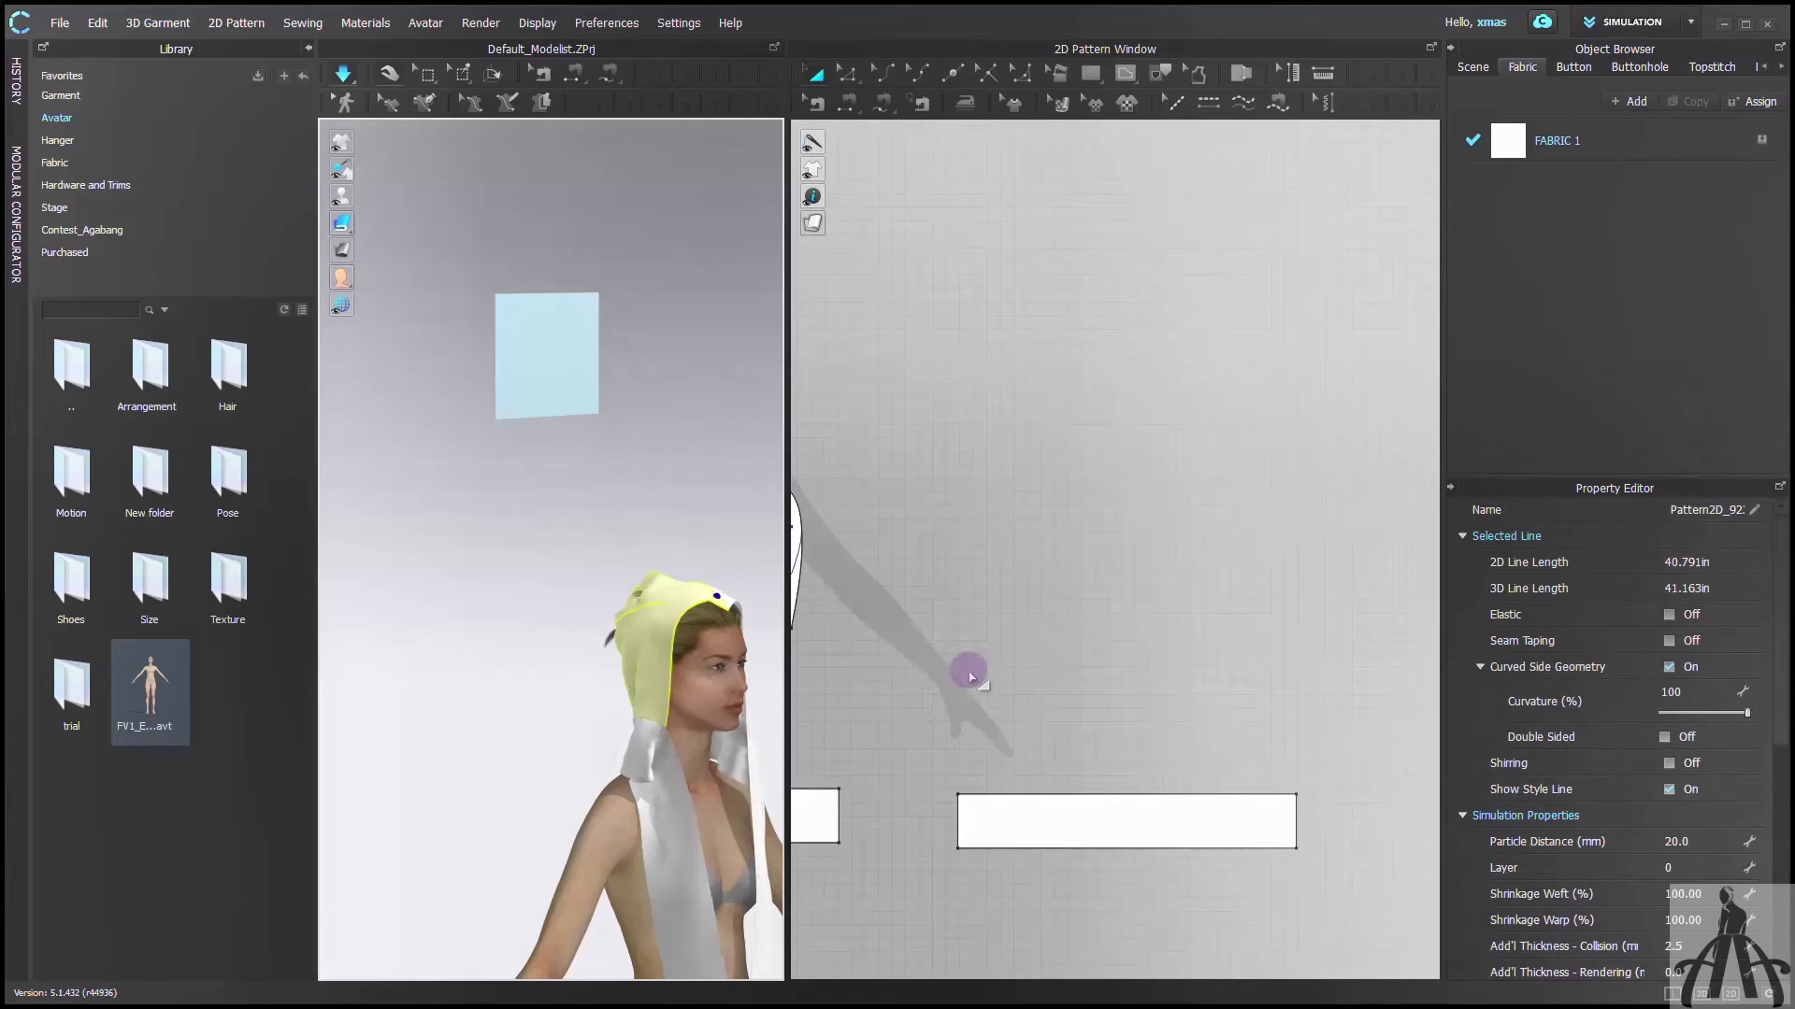
pyautogui.moveTo(890, 666); pyautogui.dragTo(1238, 703, button='middle')
pyautogui.scroll(6, 988, 526)
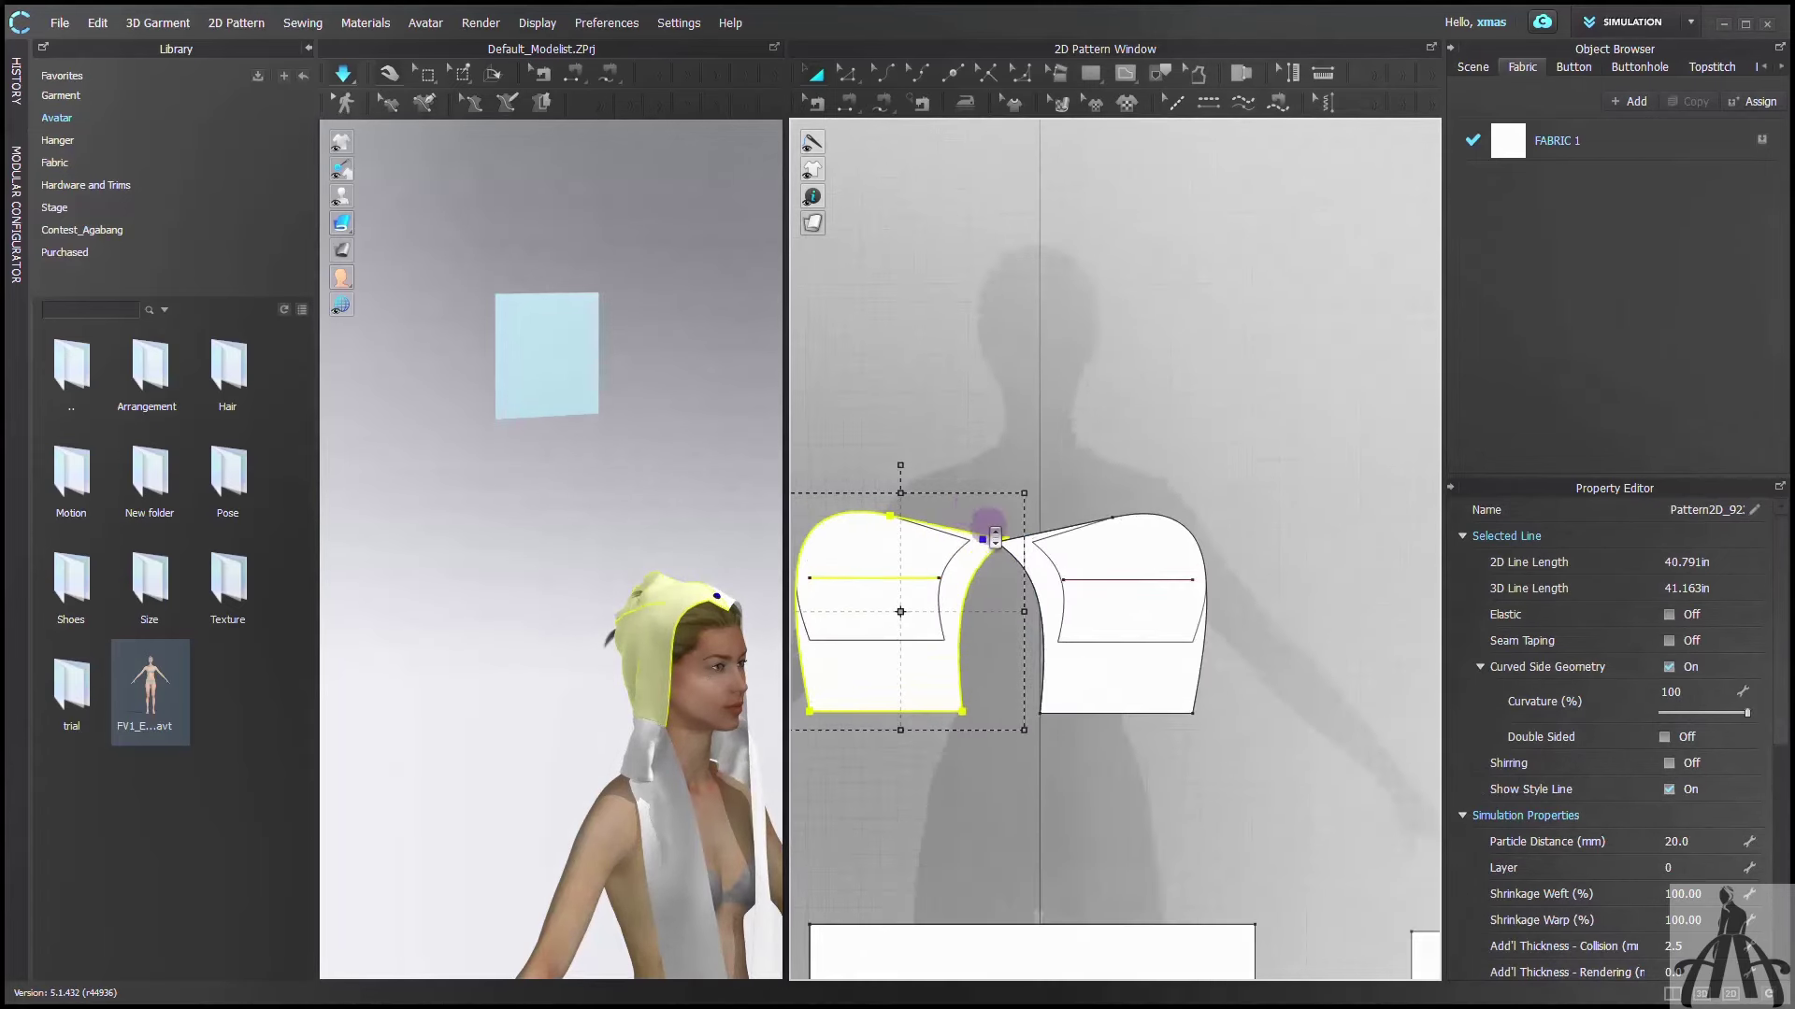
pyautogui.press('c')
pyautogui.moveTo(865, 613); pyautogui.dragTo(894, 620)
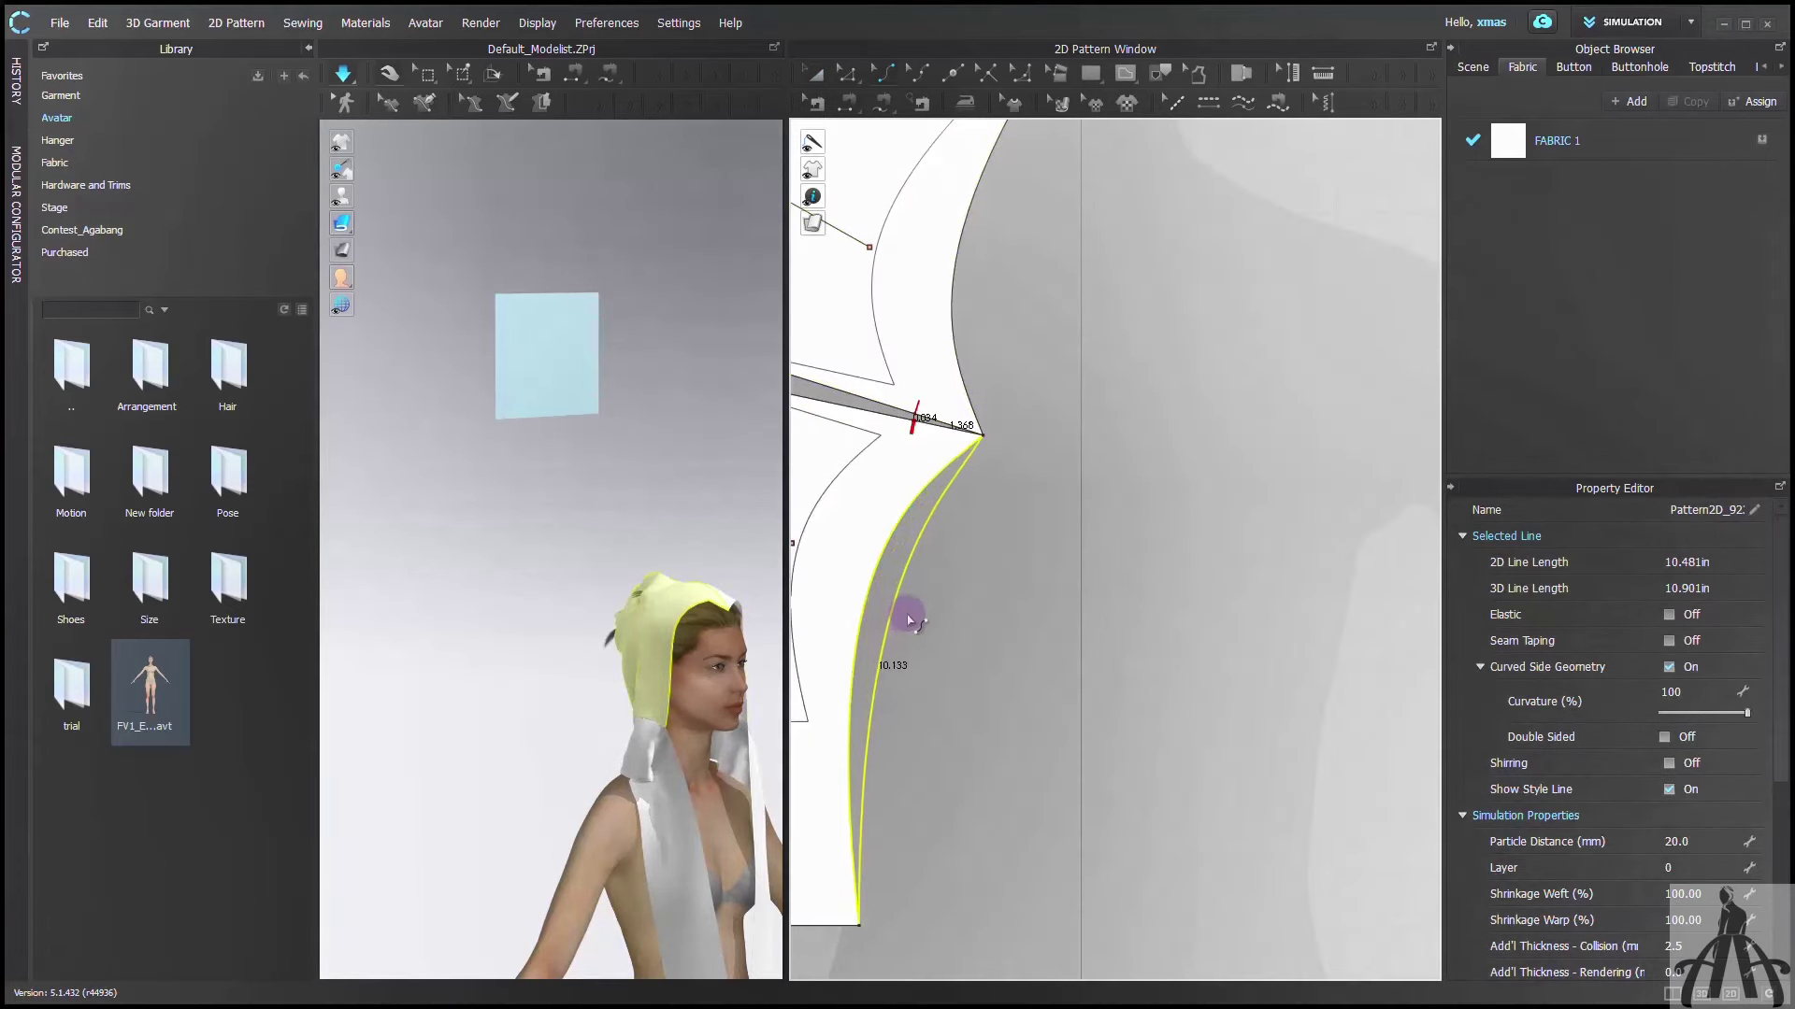
# Stop the simulation and reshape the mirrored hood's front edge outward into a shallower curve about 10.04 in long
pyautogui.press('space')
pyautogui.scroll(-3, 917, 300)
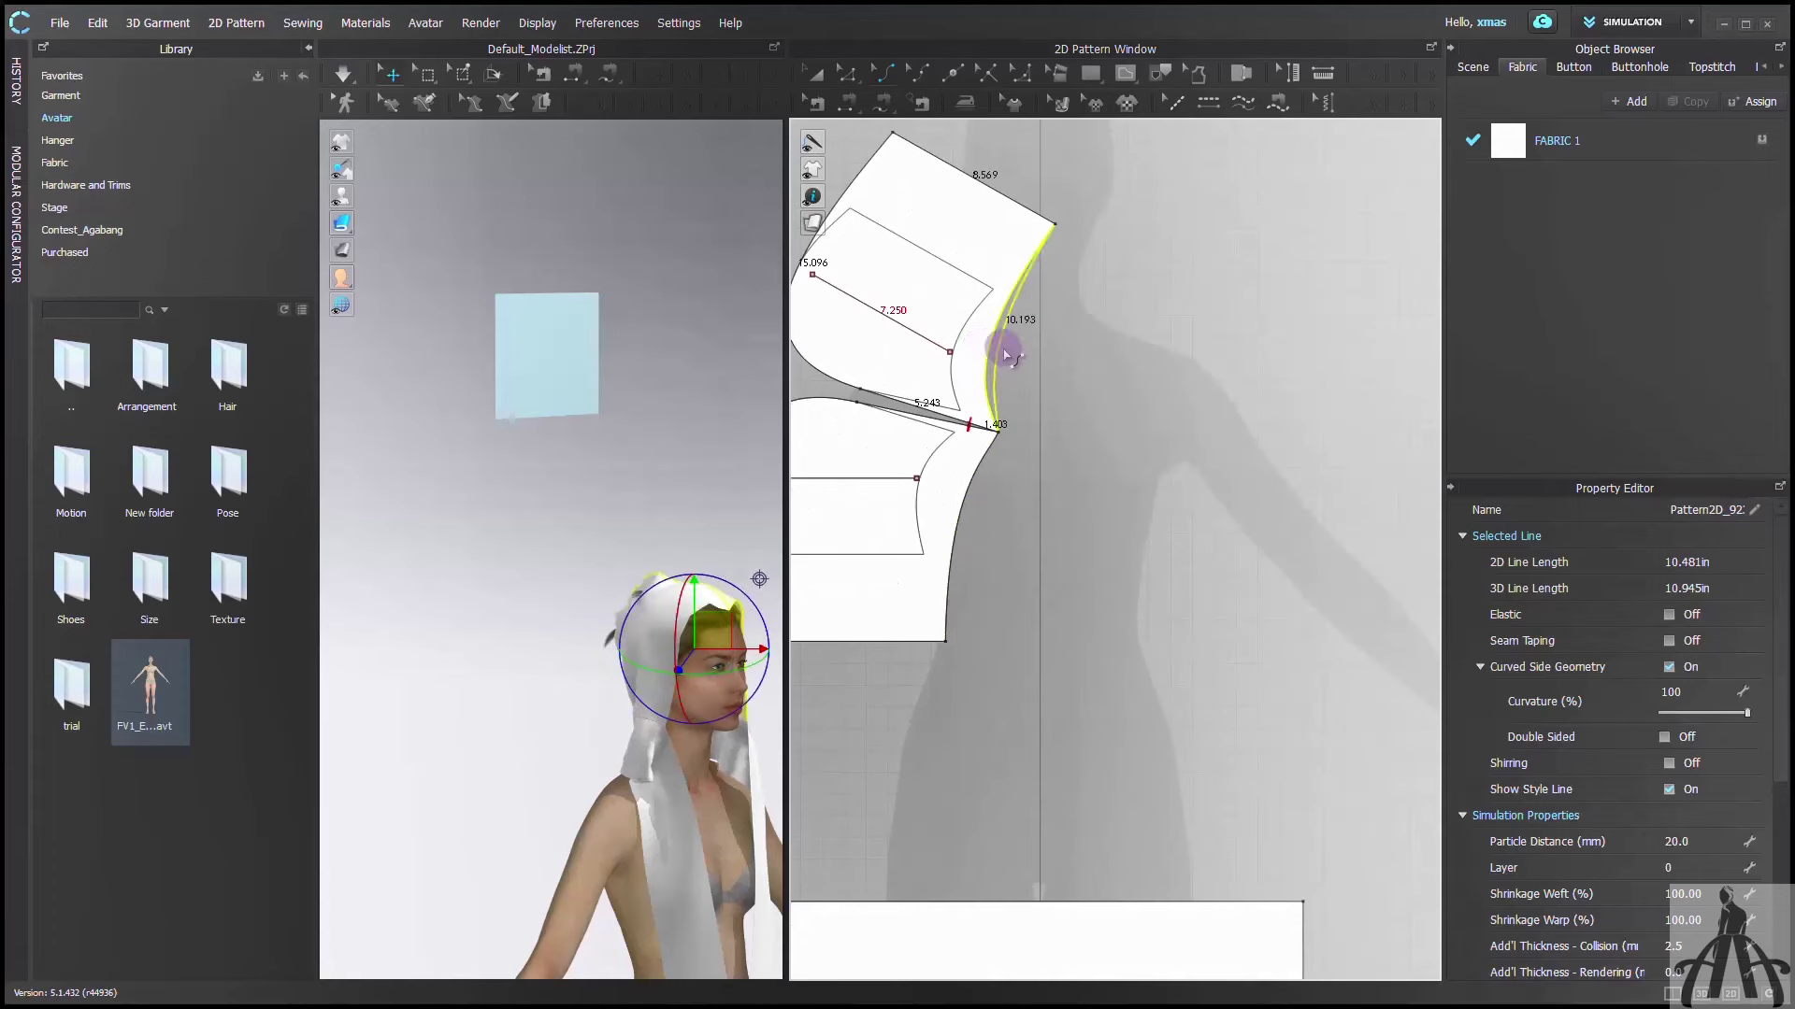
pyautogui.moveTo(1016, 358); pyautogui.dragTo(1015, 355)
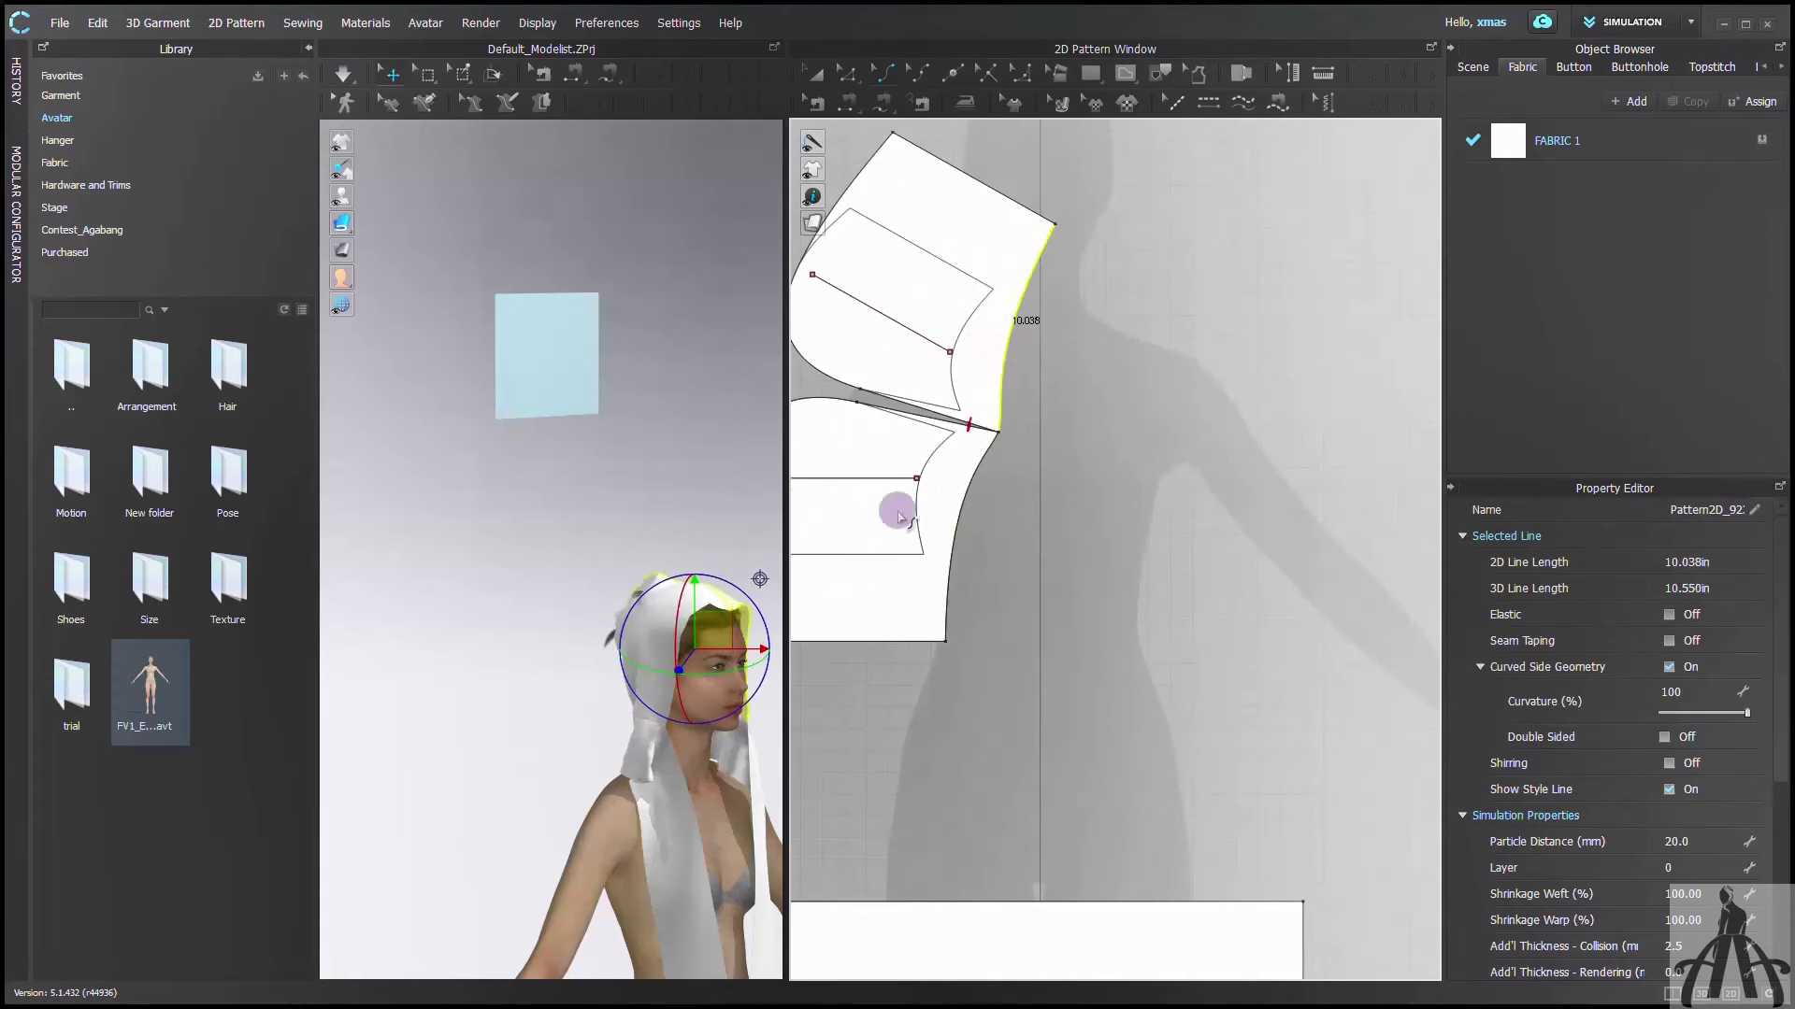
pyautogui.moveTo(734, 608); pyautogui.dragTo(606, 623, button='right')
# Refine the front curves of both hood pieces to about 9.98 in on the original and 9.97 in on the mirrored piece
pyautogui.click(973, 510)
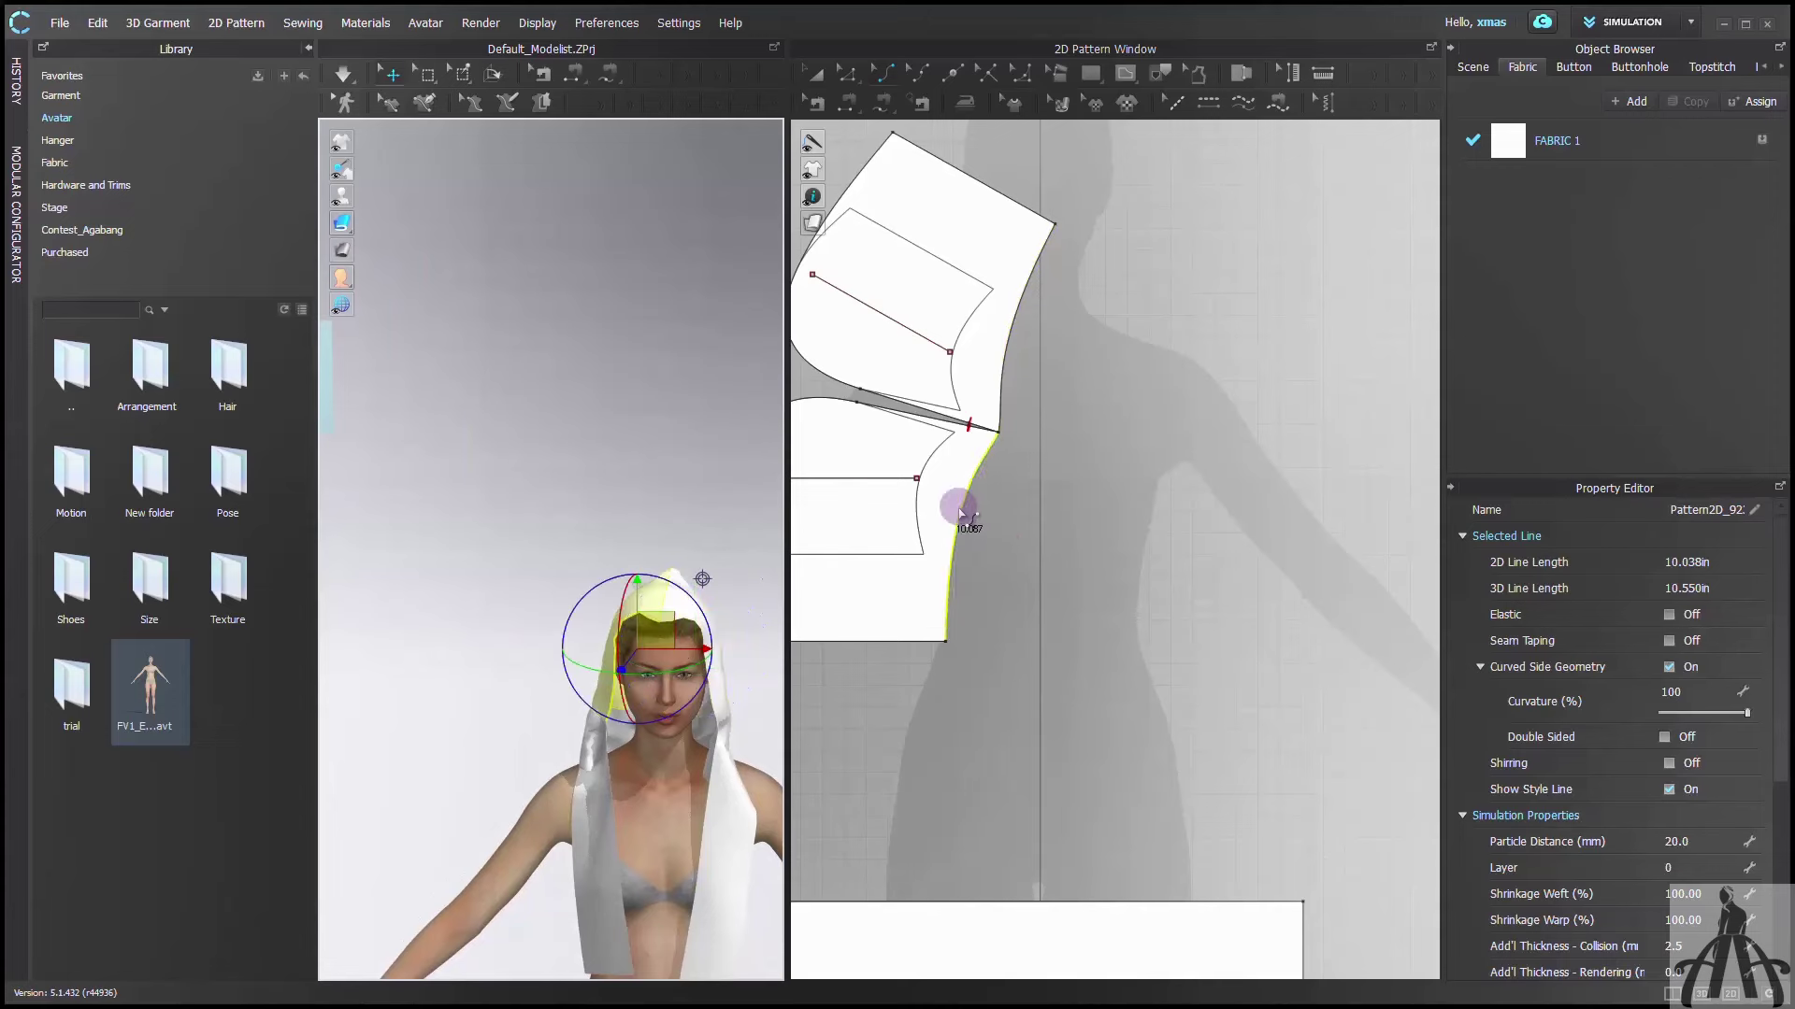
pyautogui.moveTo(958, 611); pyautogui.dragTo(988, 481)
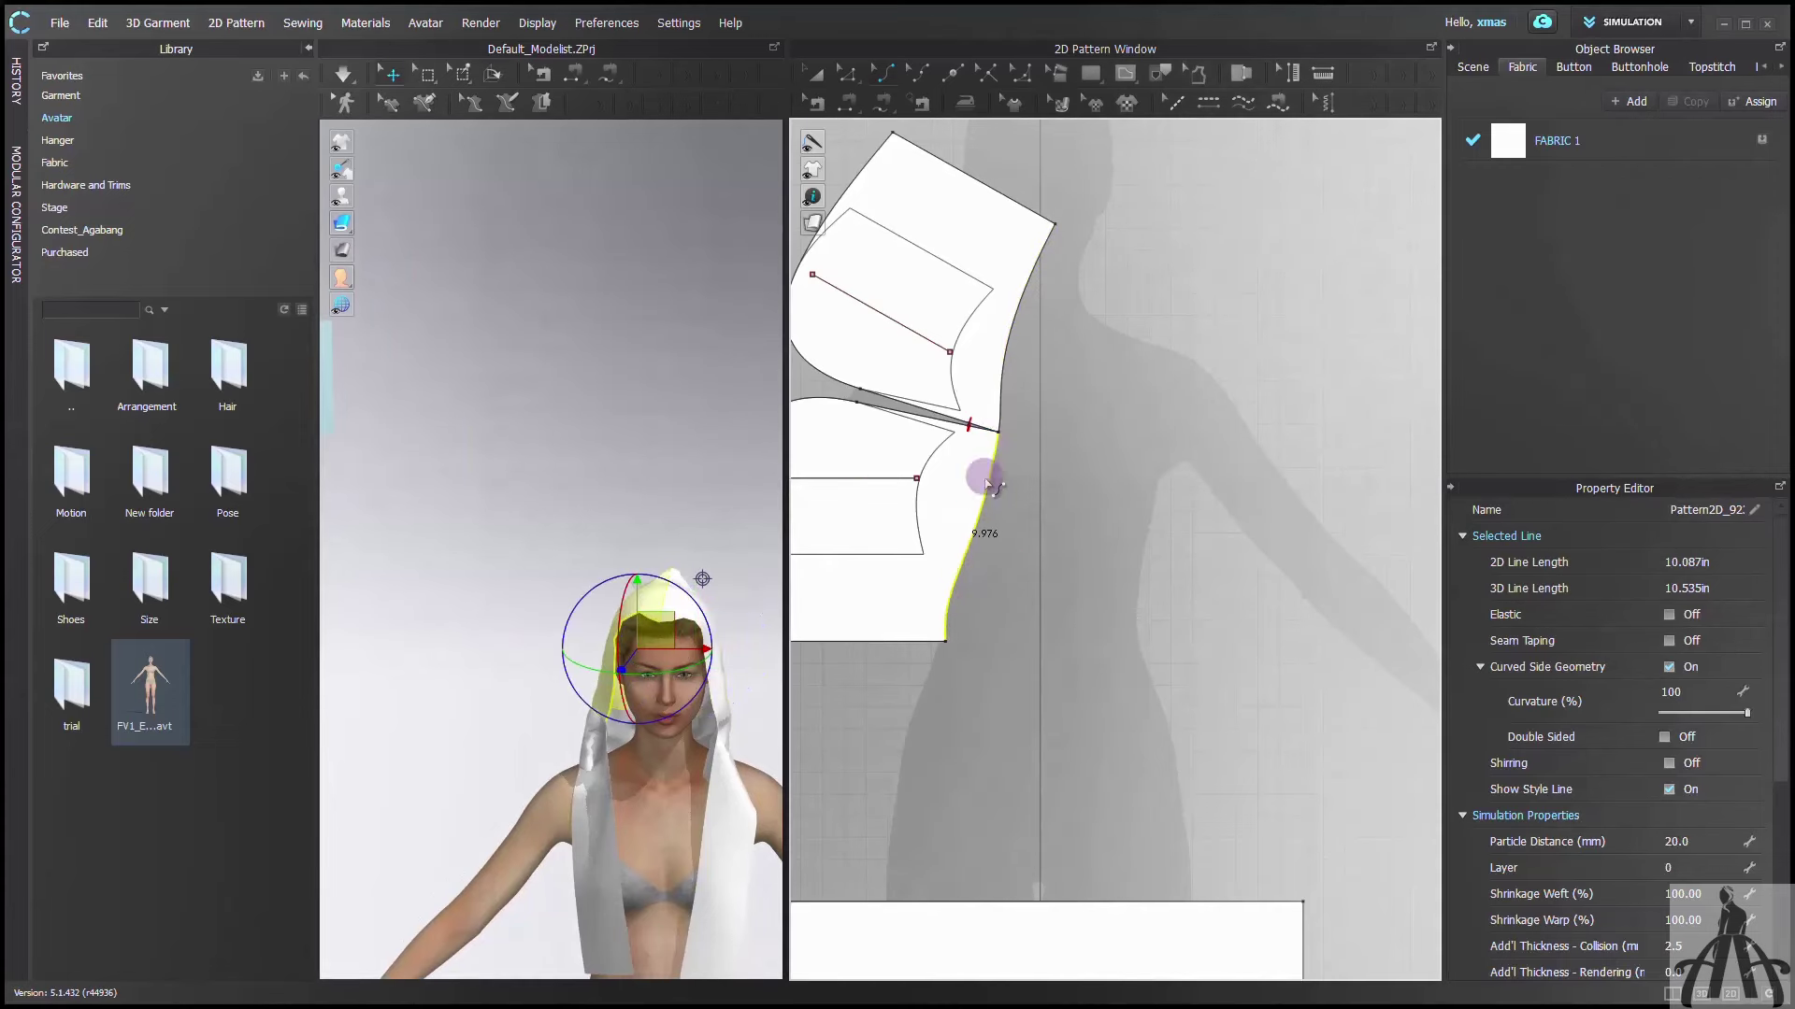
pyautogui.moveTo(778, 520)
pyautogui.mouseDown(button='right')
pyautogui.moveTo(942, 515)
pyautogui.moveTo(797, 517)
pyautogui.mouseUp(button='right')
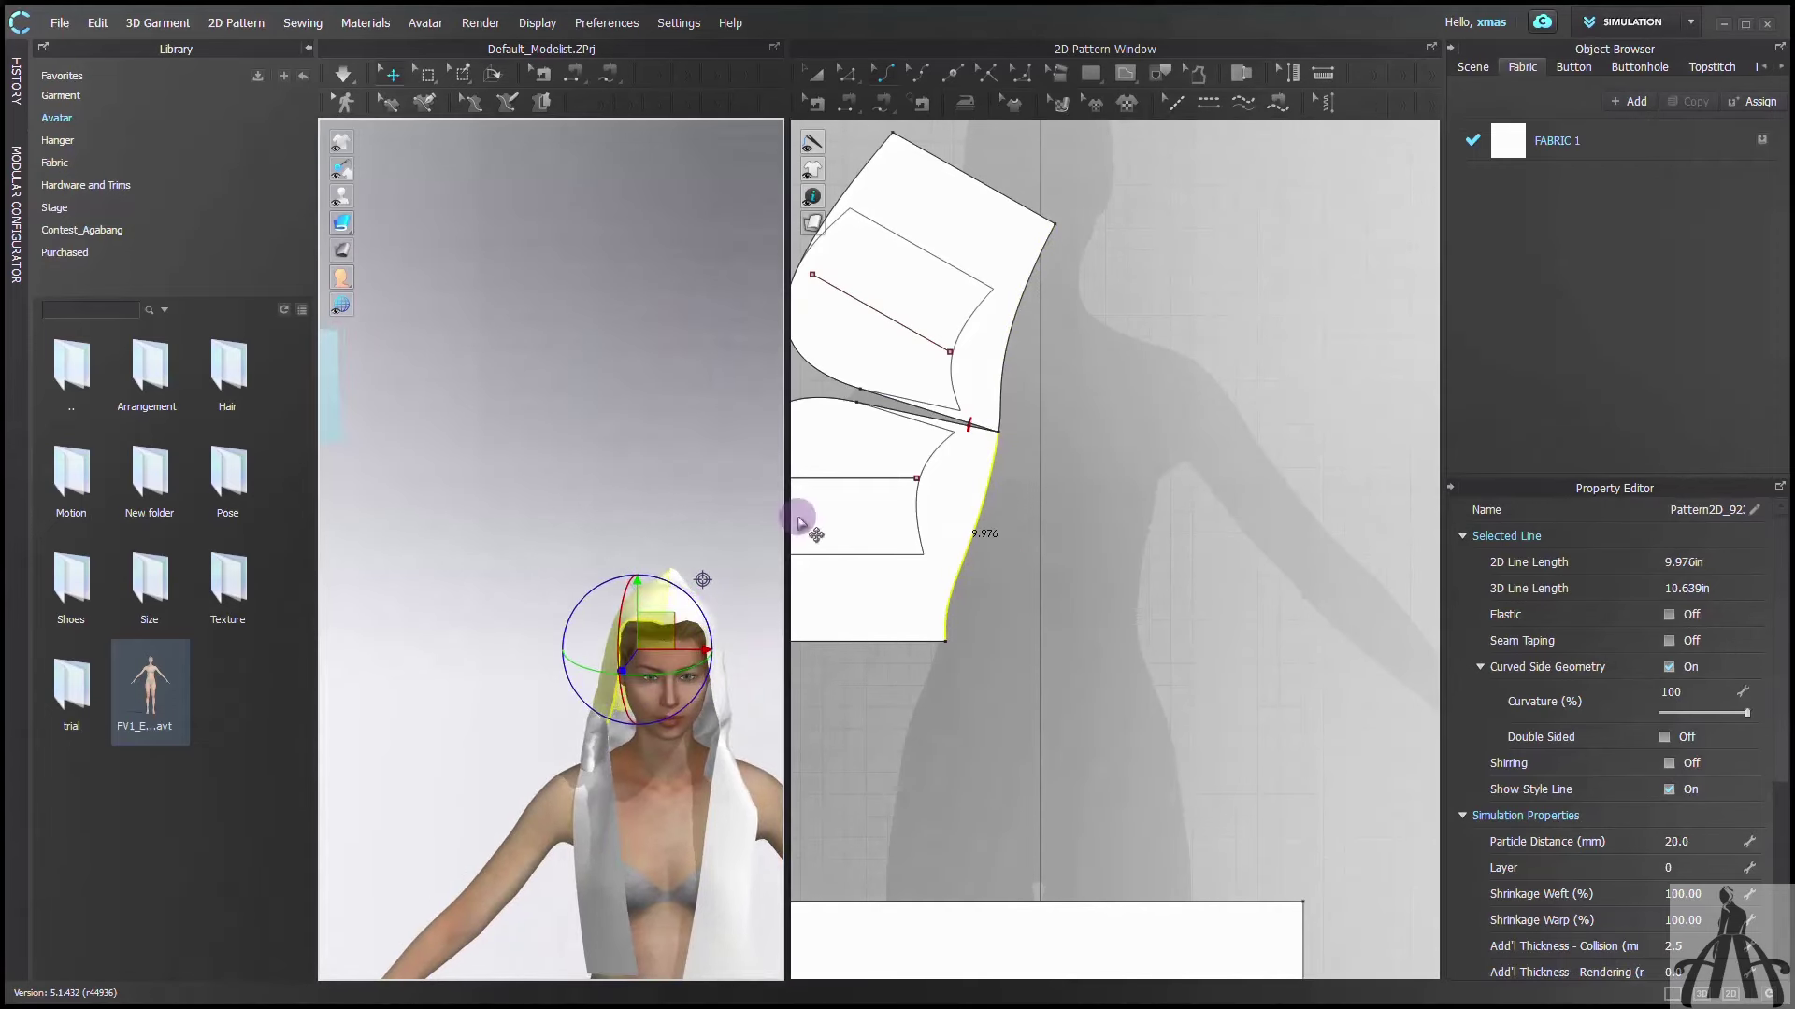
pyautogui.click(1010, 364)
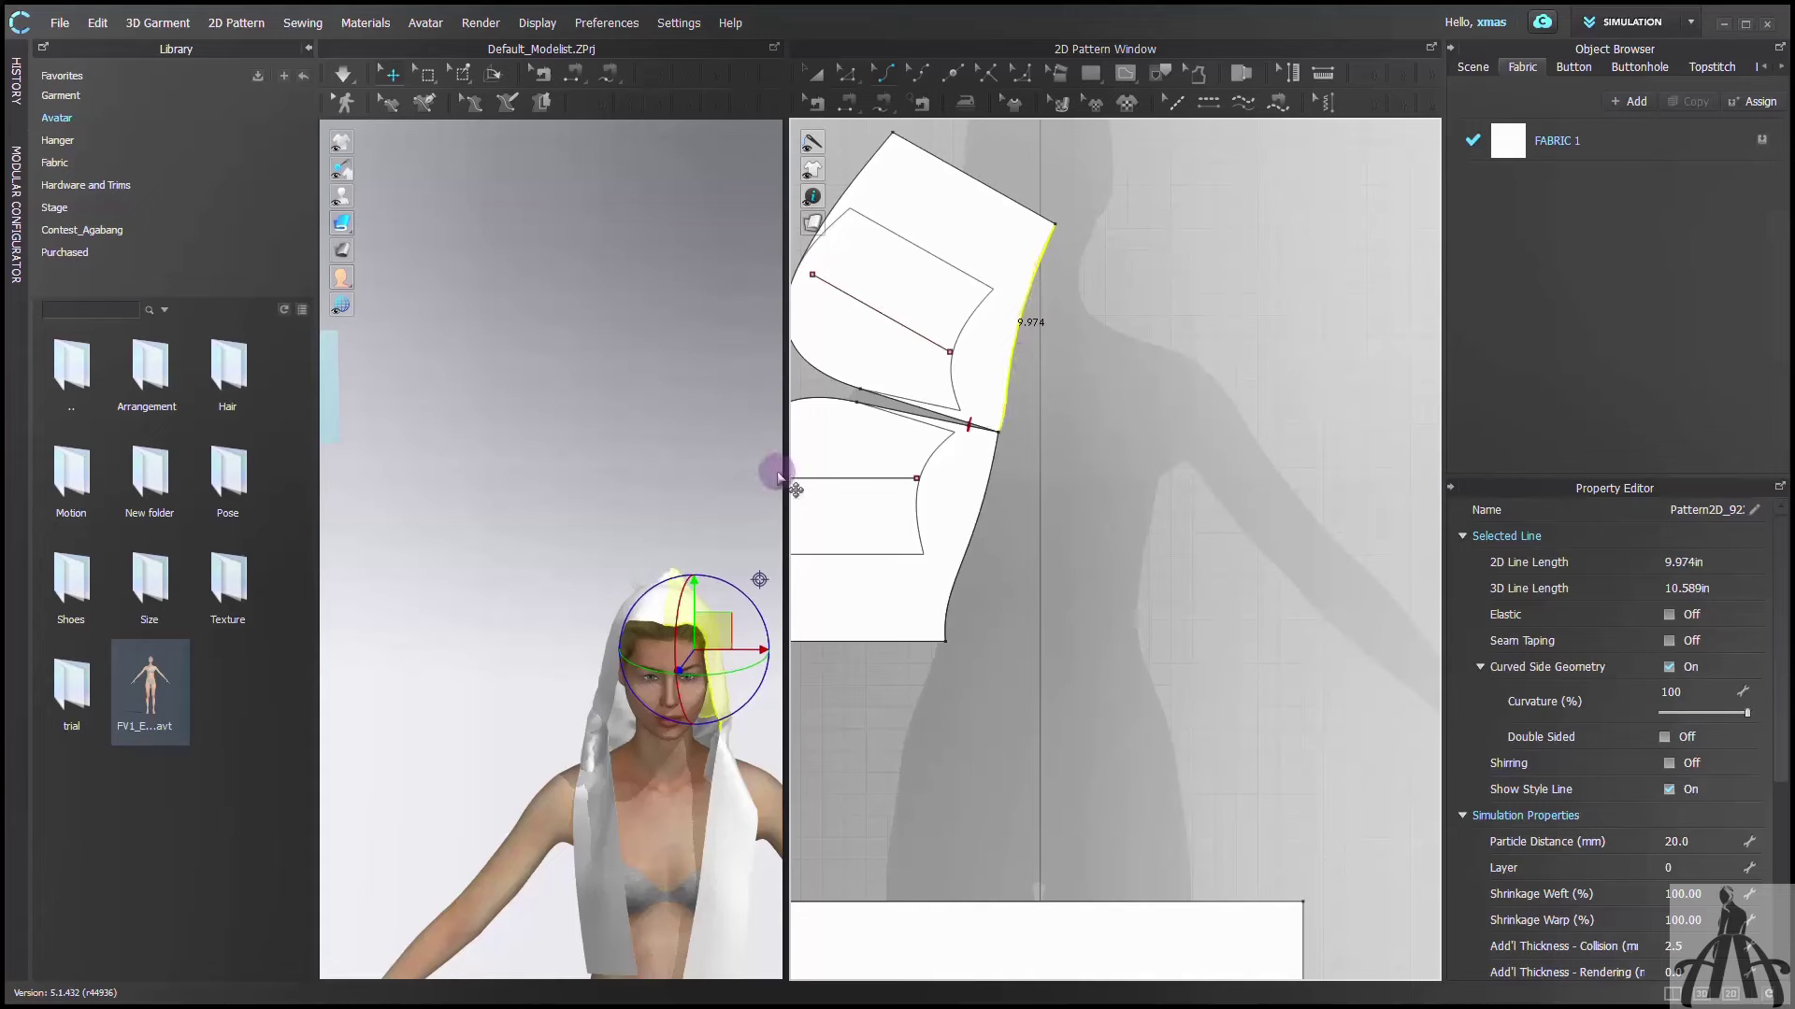
# Move the front seam corners of both hood pieces inward to shorten their front edges, by about 0.5 in on the mirrored piece
pyautogui.scroll(4, 983, 458)
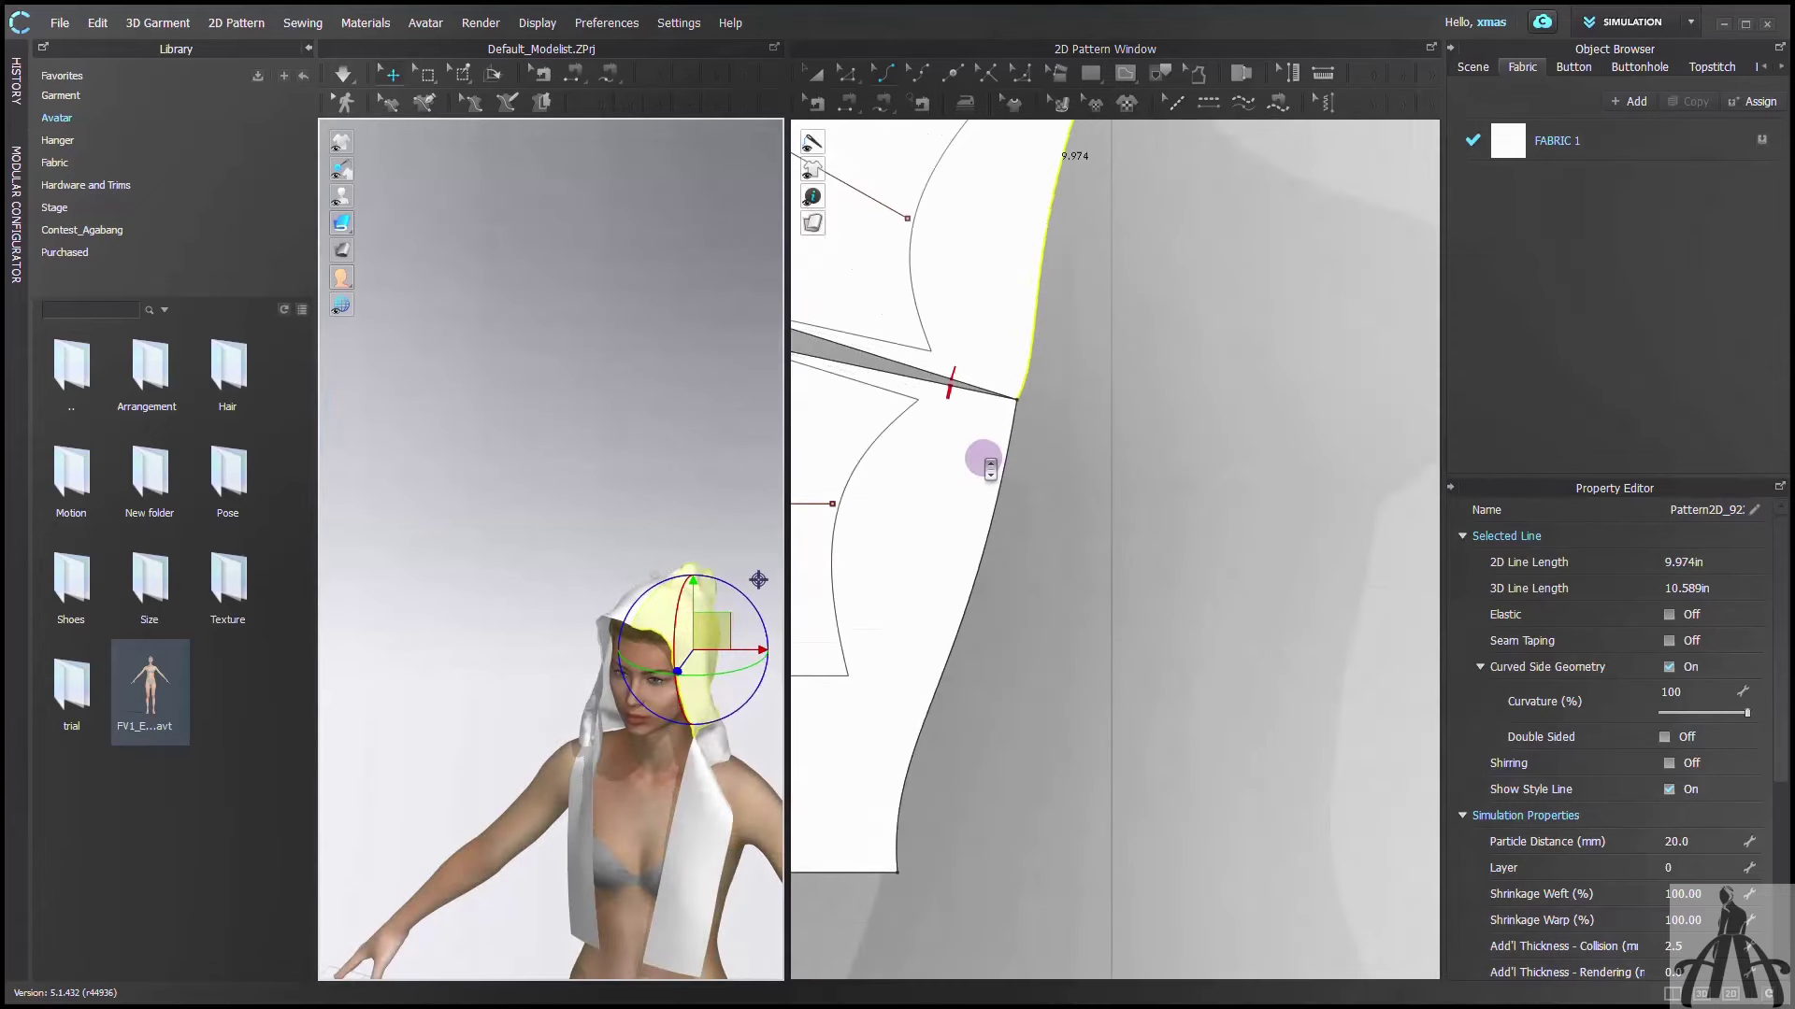
pyautogui.moveTo(1019, 400); pyautogui.dragTo(1024, 372)
pyautogui.rightClick(1023, 372)
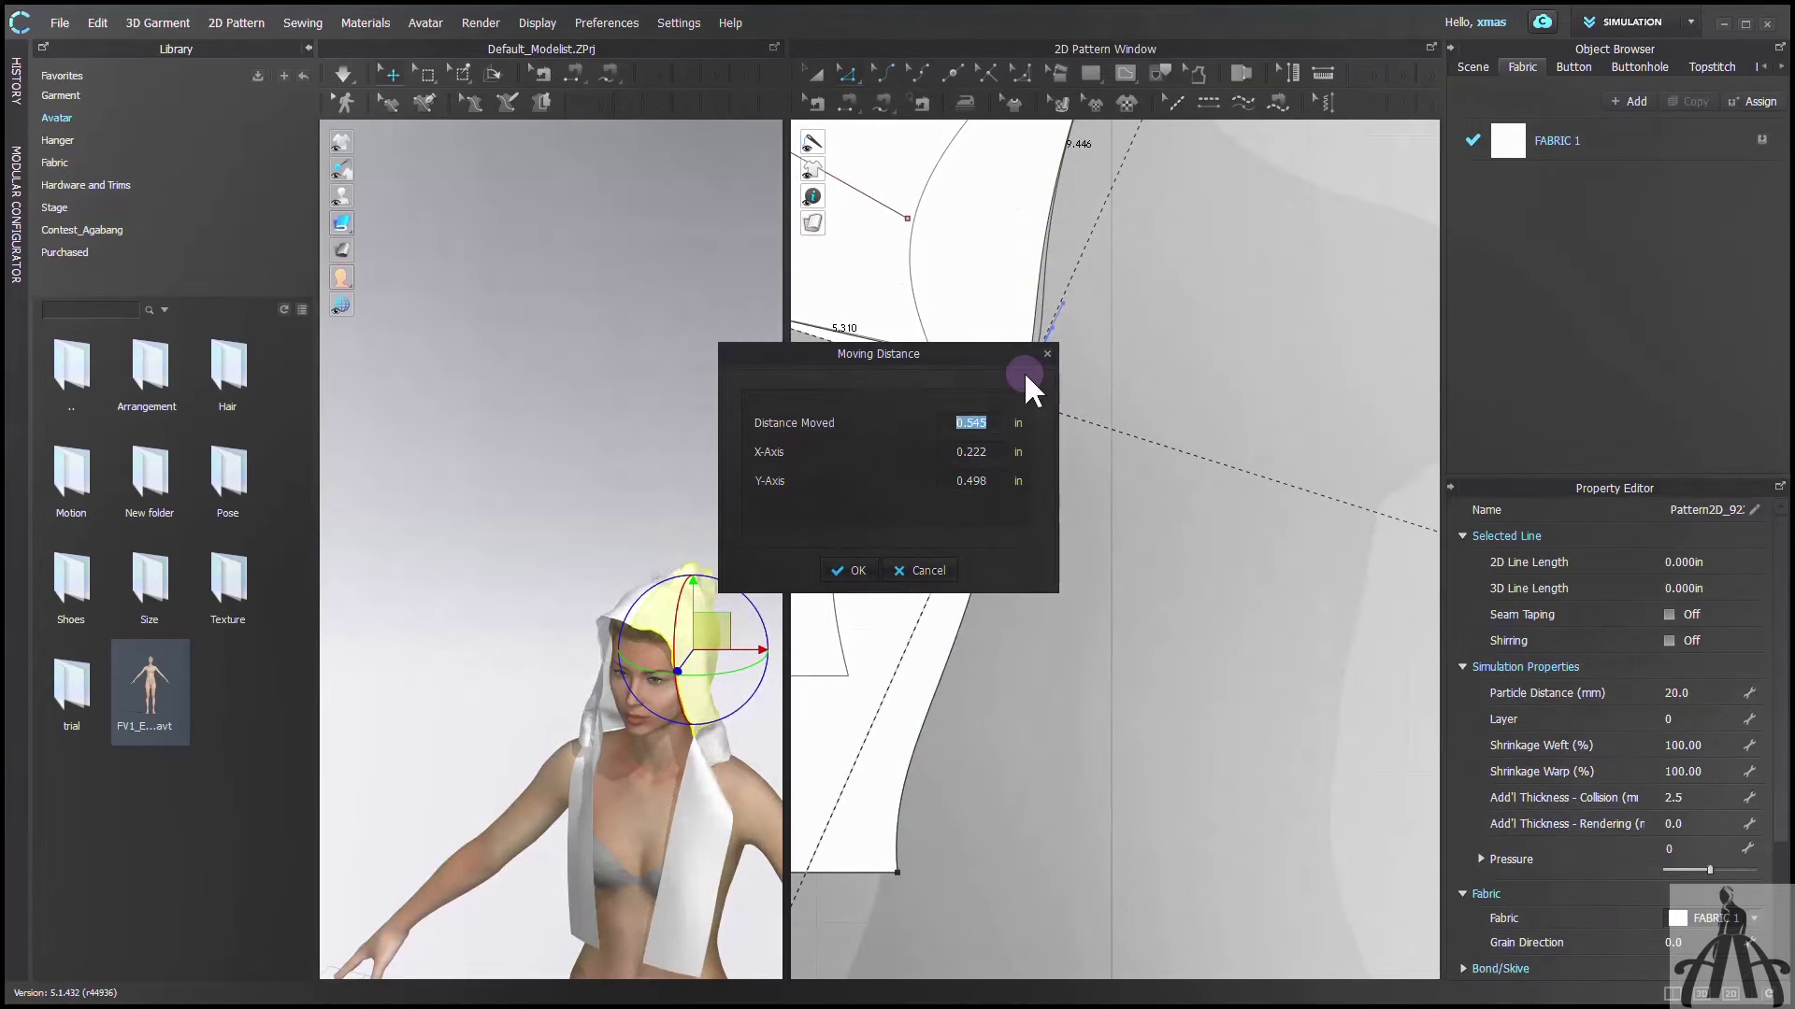
pyautogui.click(851, 570)
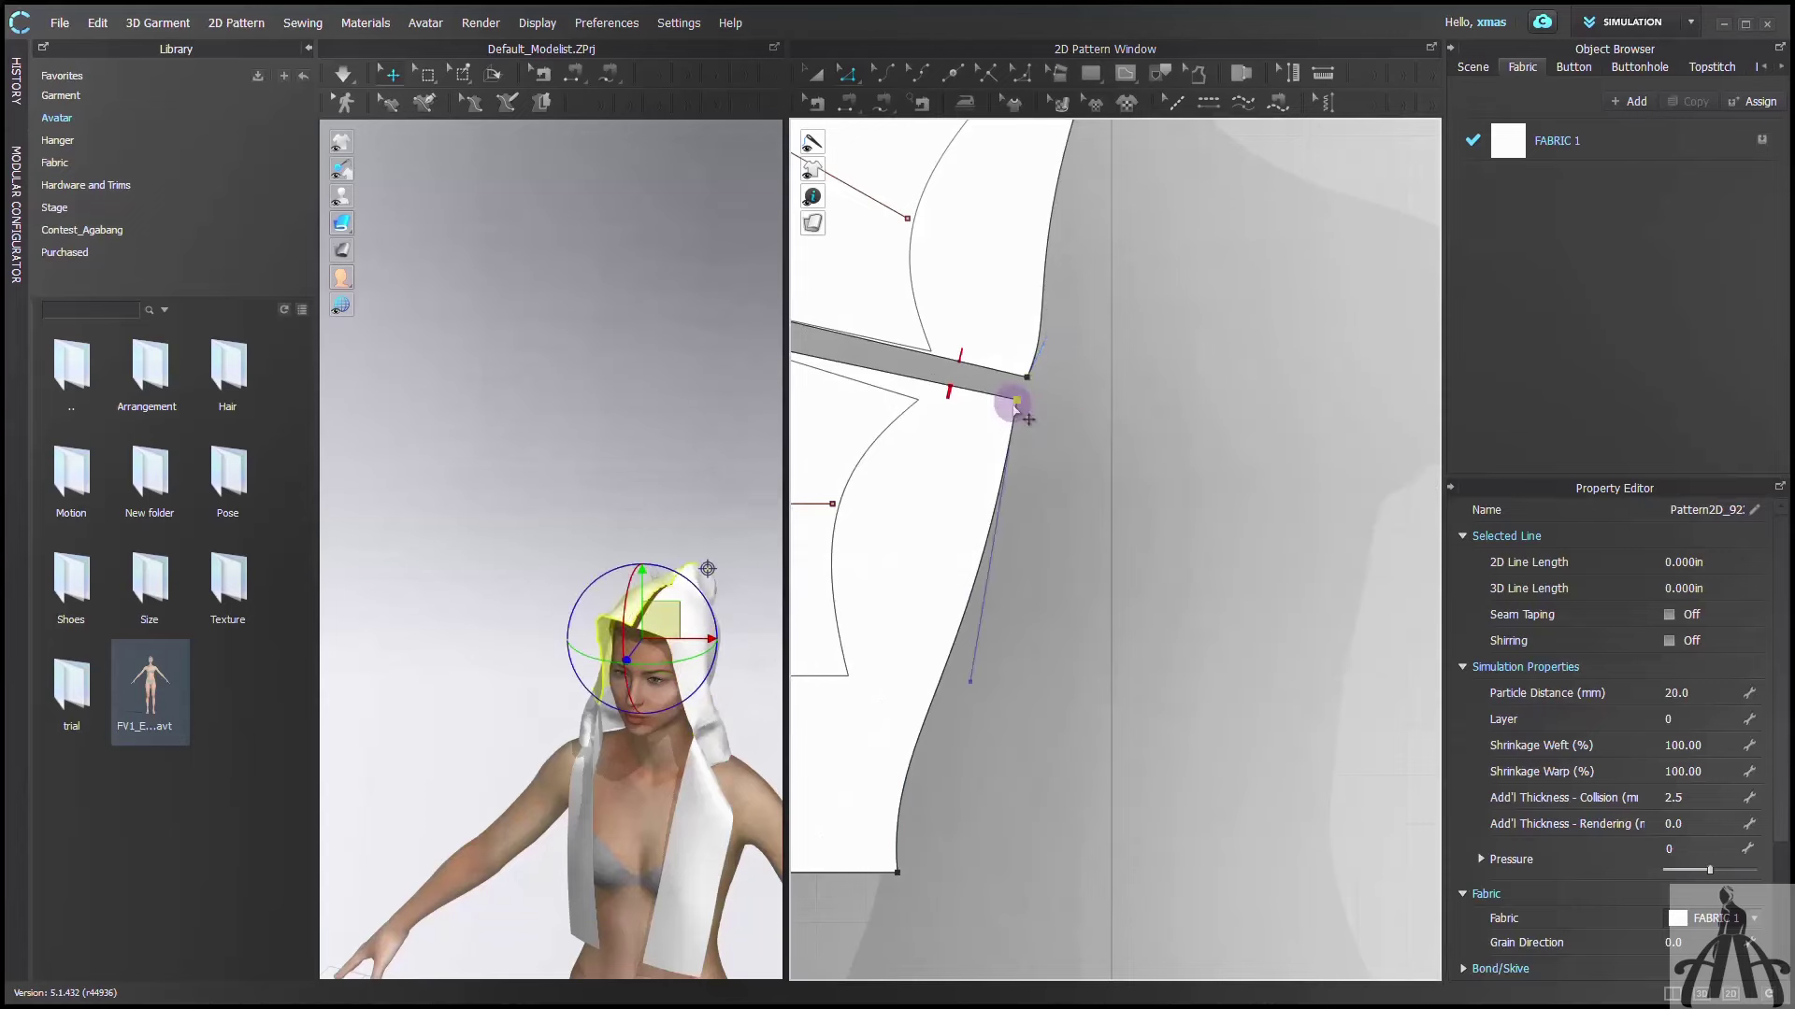
pyautogui.rightClick(1012, 417)
pyautogui.click(847, 572)
pyautogui.click(713, 569)
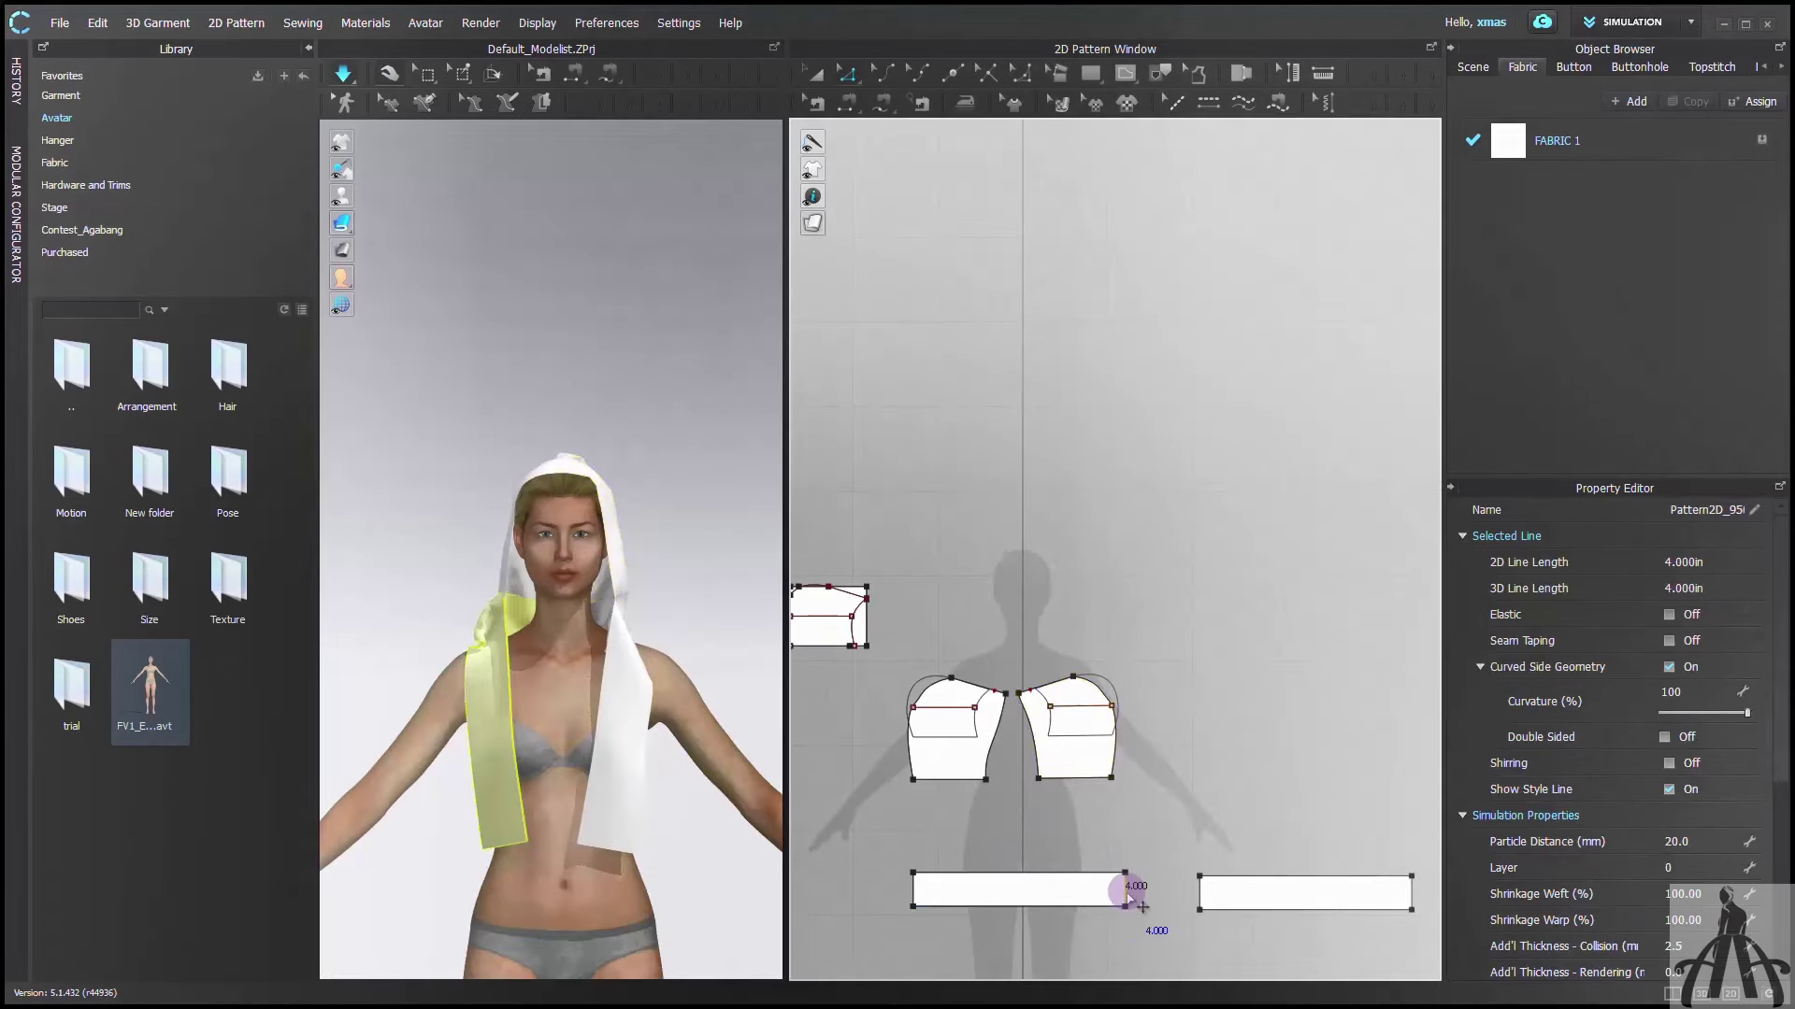
# Lengthen the original strip by moving its free end edge outward 10 in
pyautogui.moveTo(1156, 899); pyautogui.dragTo(1164, 909)
pyautogui.rightClick(1164, 909)
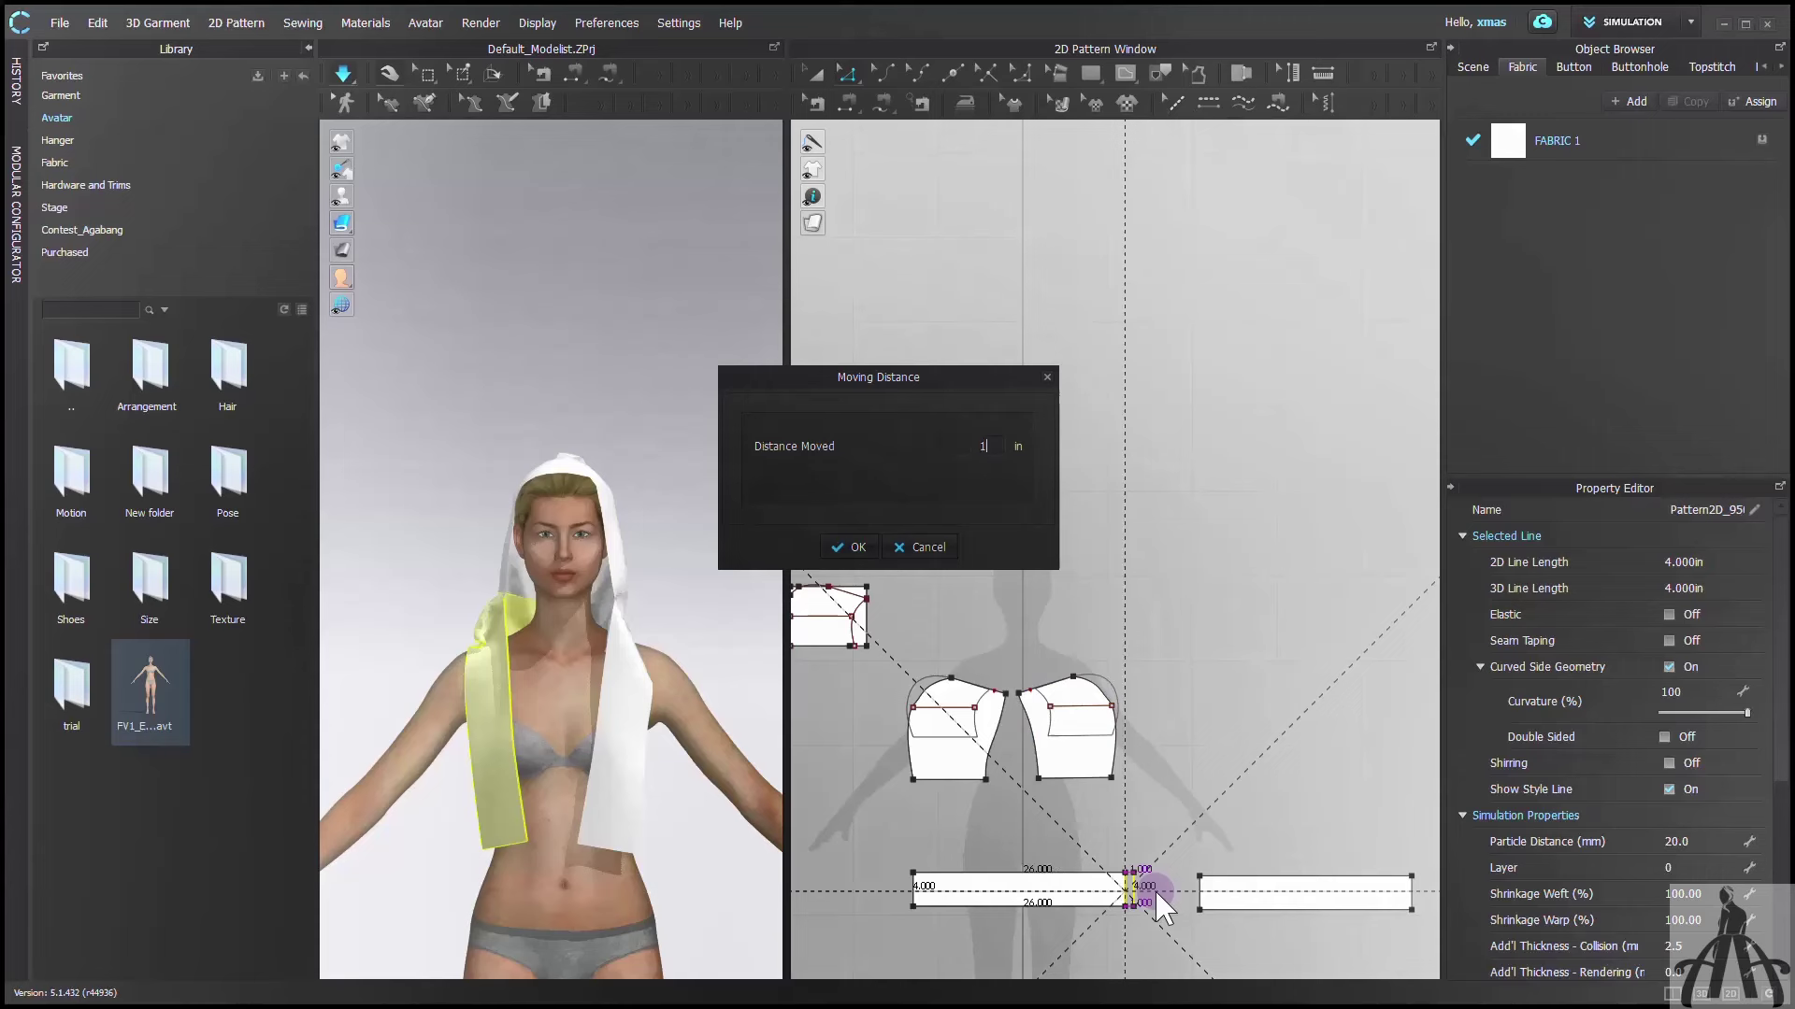
pyautogui.write('10')
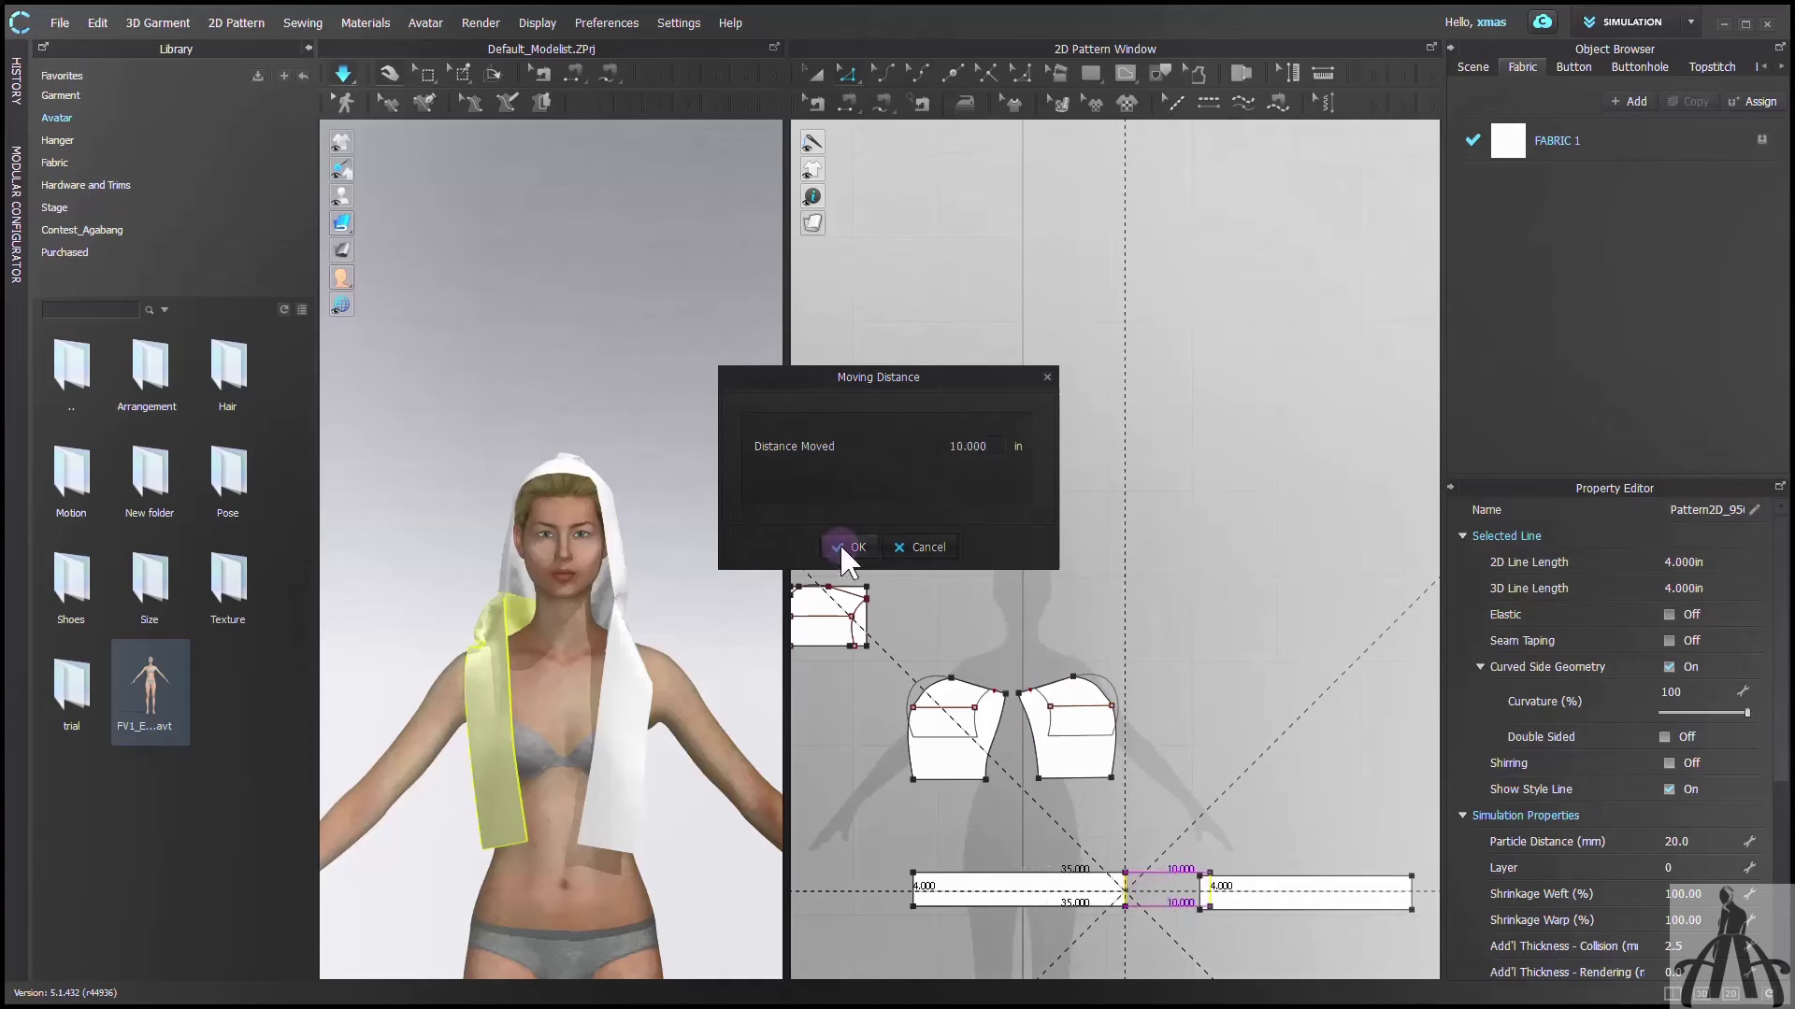
pyautogui.click(841, 550)
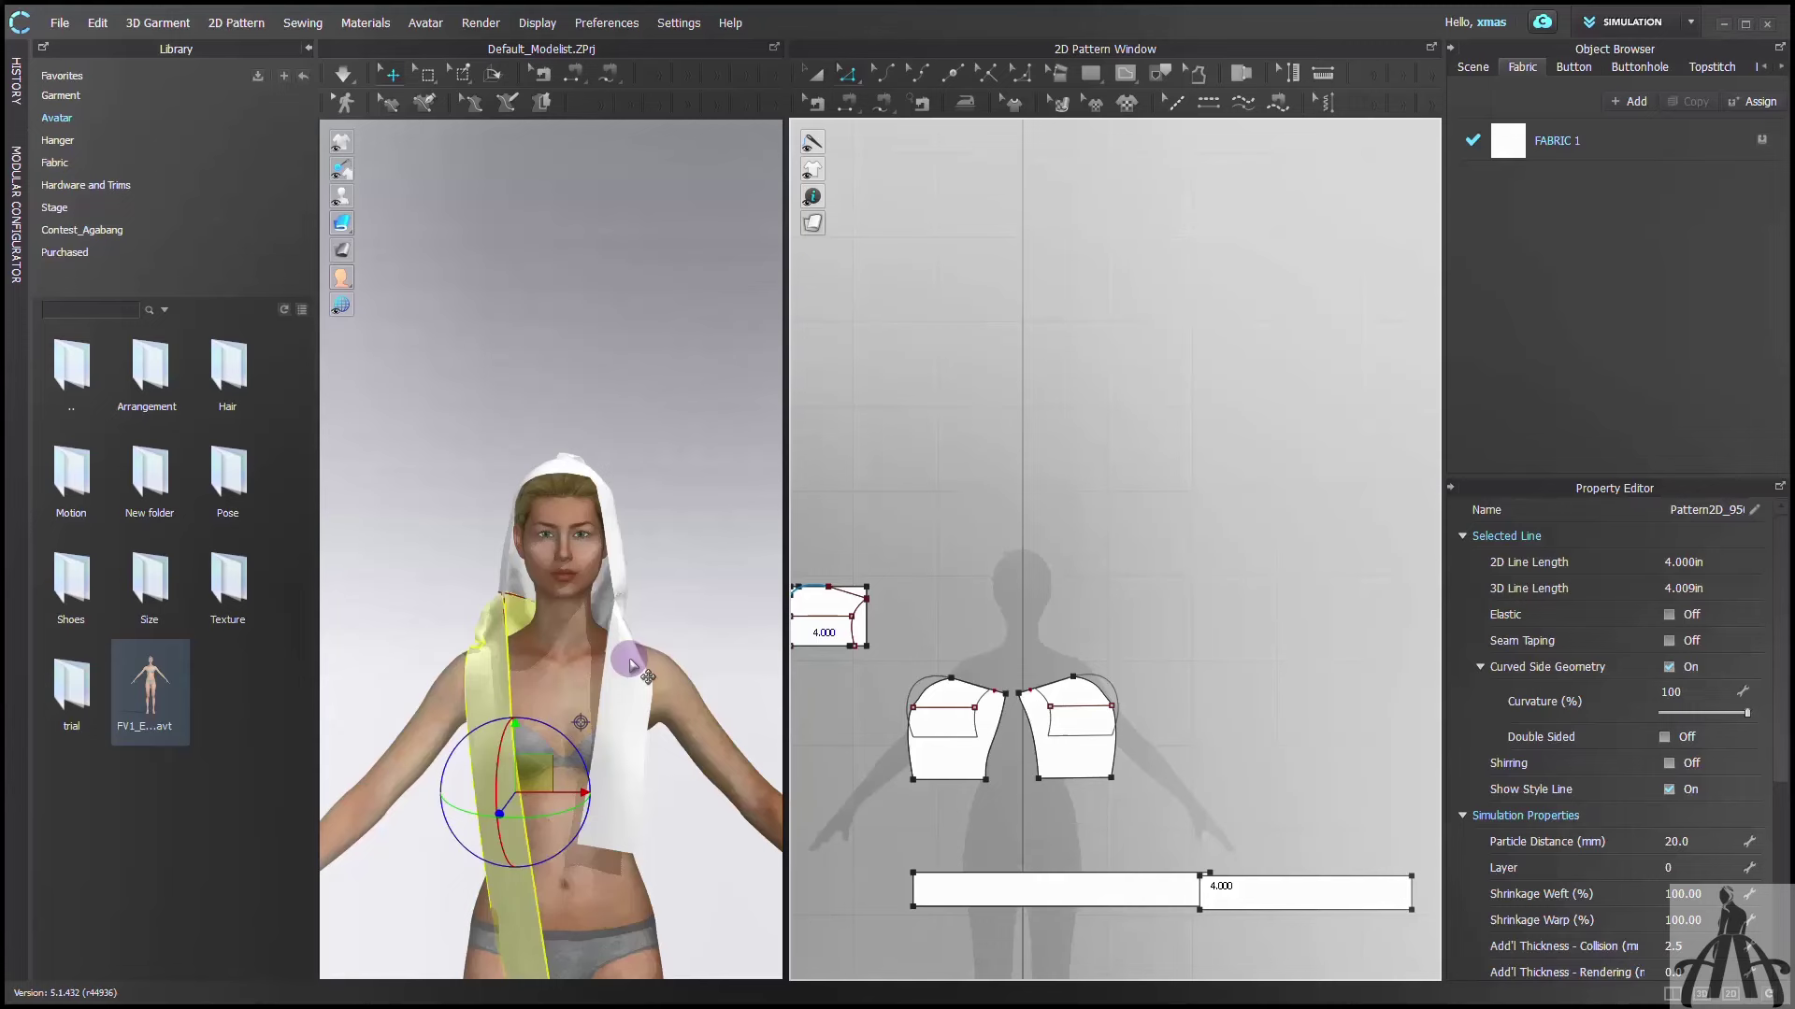
# Hide the mirrored strip in 3D and pull the original strip across the neck towards the avatar's left shoulder during simulation
pyautogui.rightClick(1291, 897)
pyautogui.click(1332, 848)
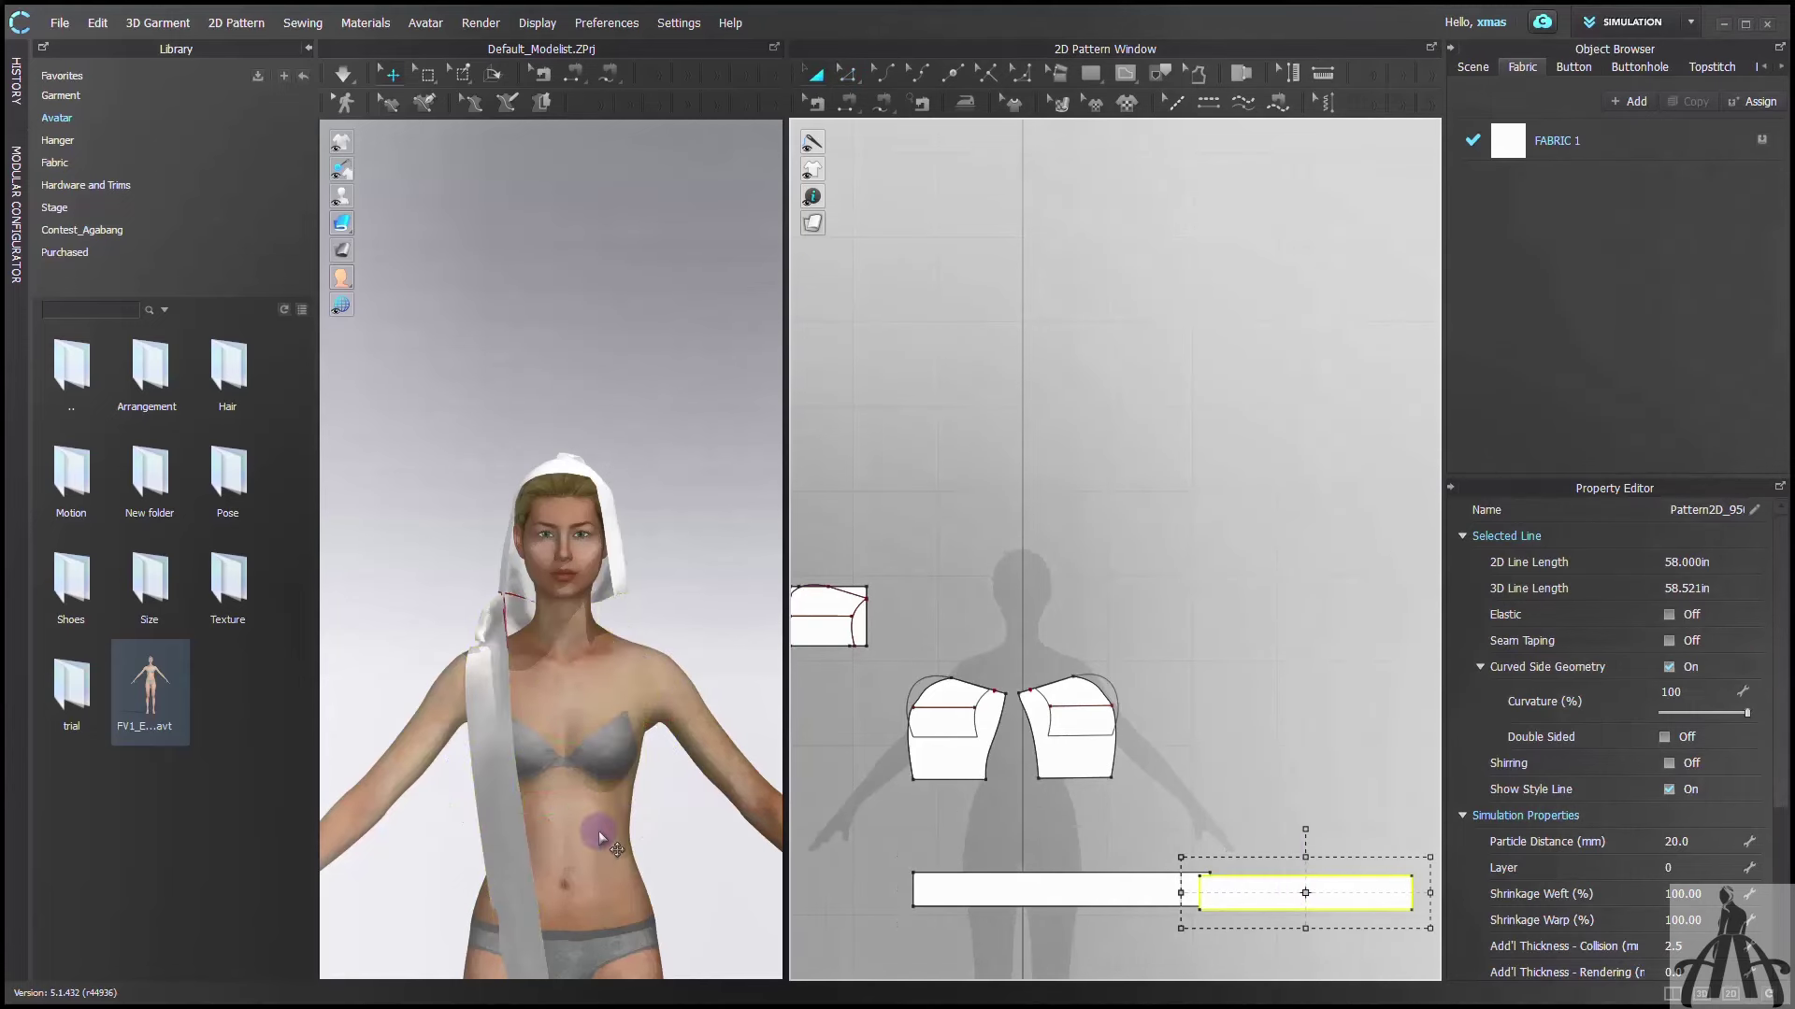
pyautogui.moveTo(523, 870); pyautogui.dragTo(783, 573)
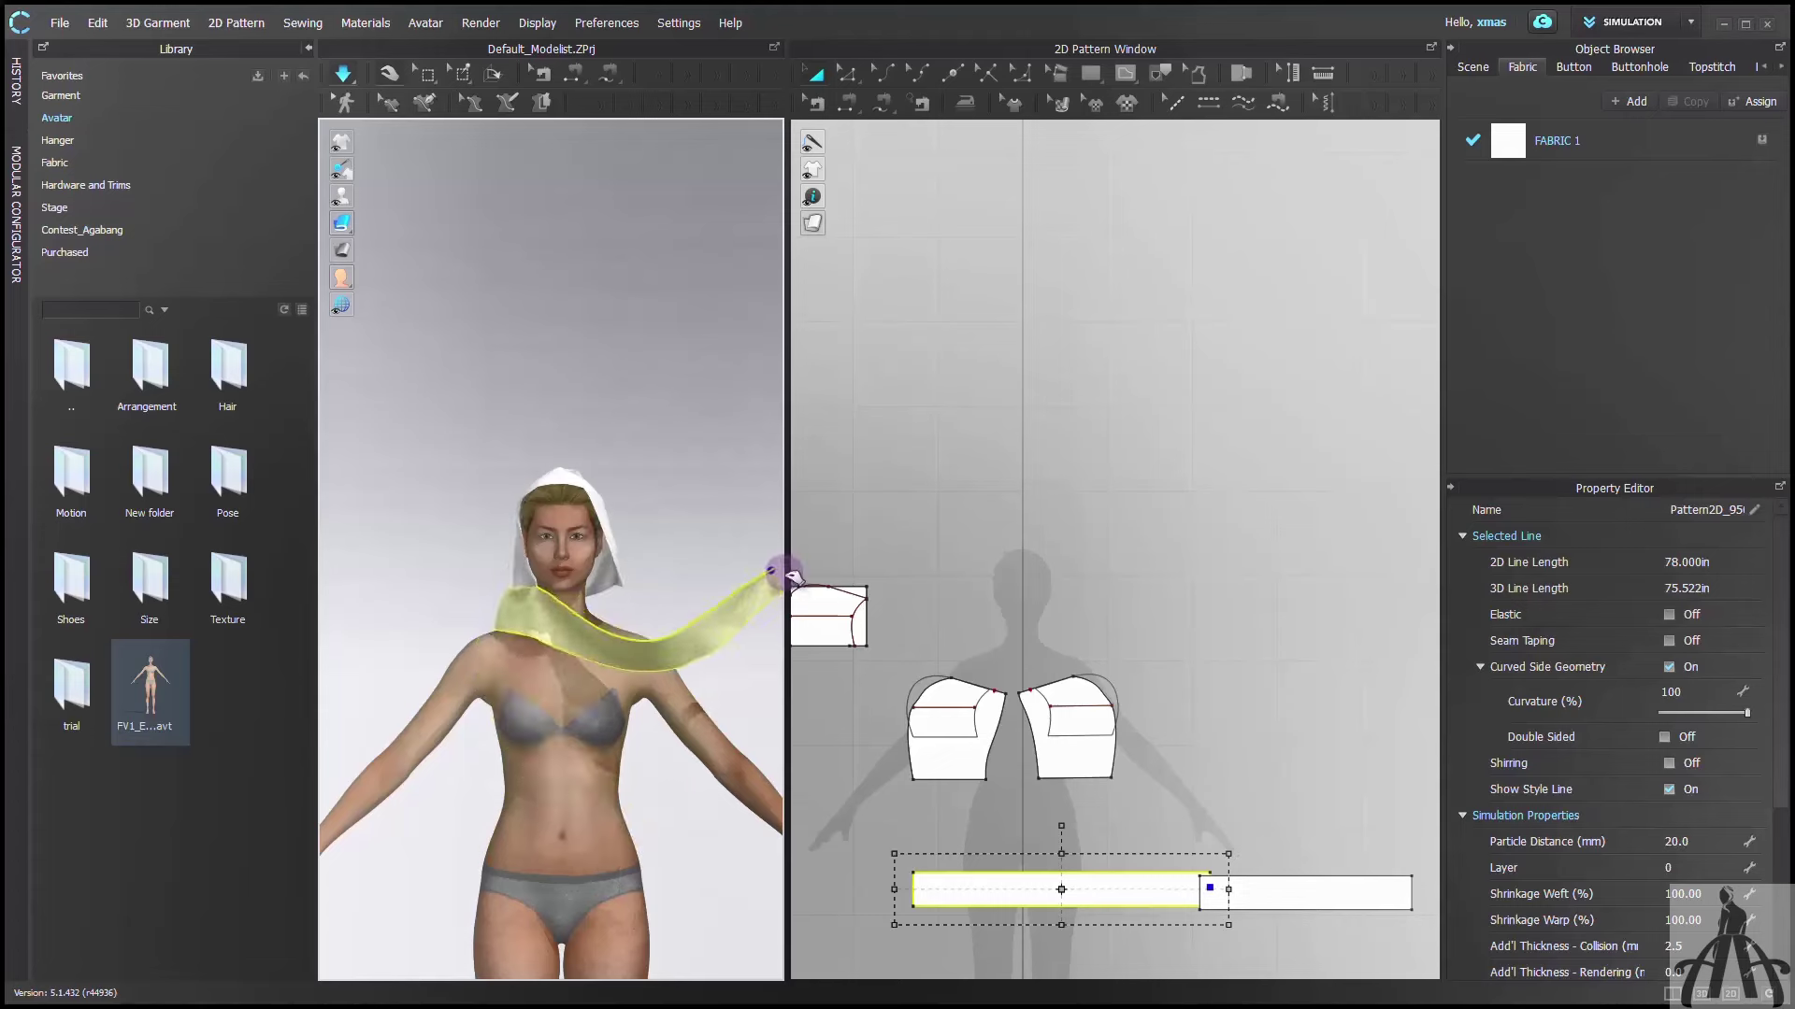
pyautogui.press('space')
pyautogui.moveTo(776, 580); pyautogui.dragTo(526, 742, button='right')
pyautogui.press('space')
pyautogui.moveTo(559, 725); pyautogui.dragTo(688, 764)
# Strengthen the original strip and pull its free end behind the avatar's left shoulder
pyautogui.moveTo(560, 807); pyautogui.dragTo(650, 795, button='right')
pyautogui.click(593, 681)
pyautogui.rightClick(594, 670)
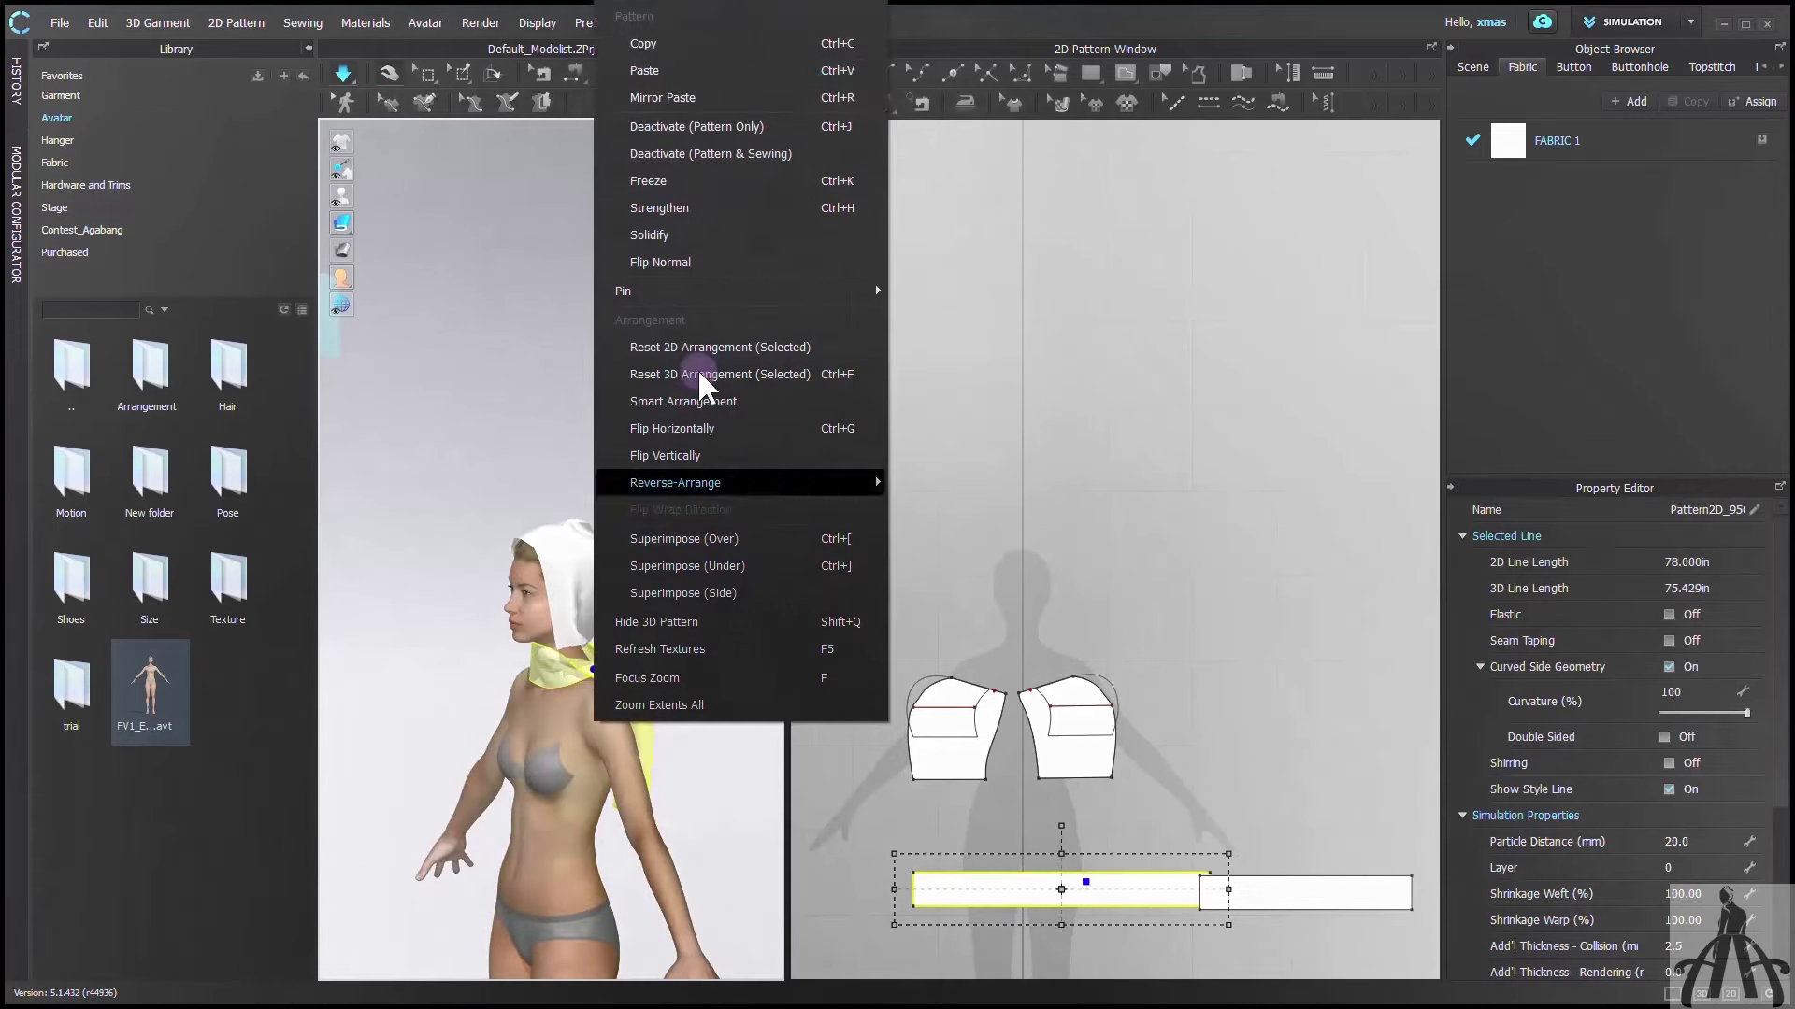
pyautogui.click(703, 211)
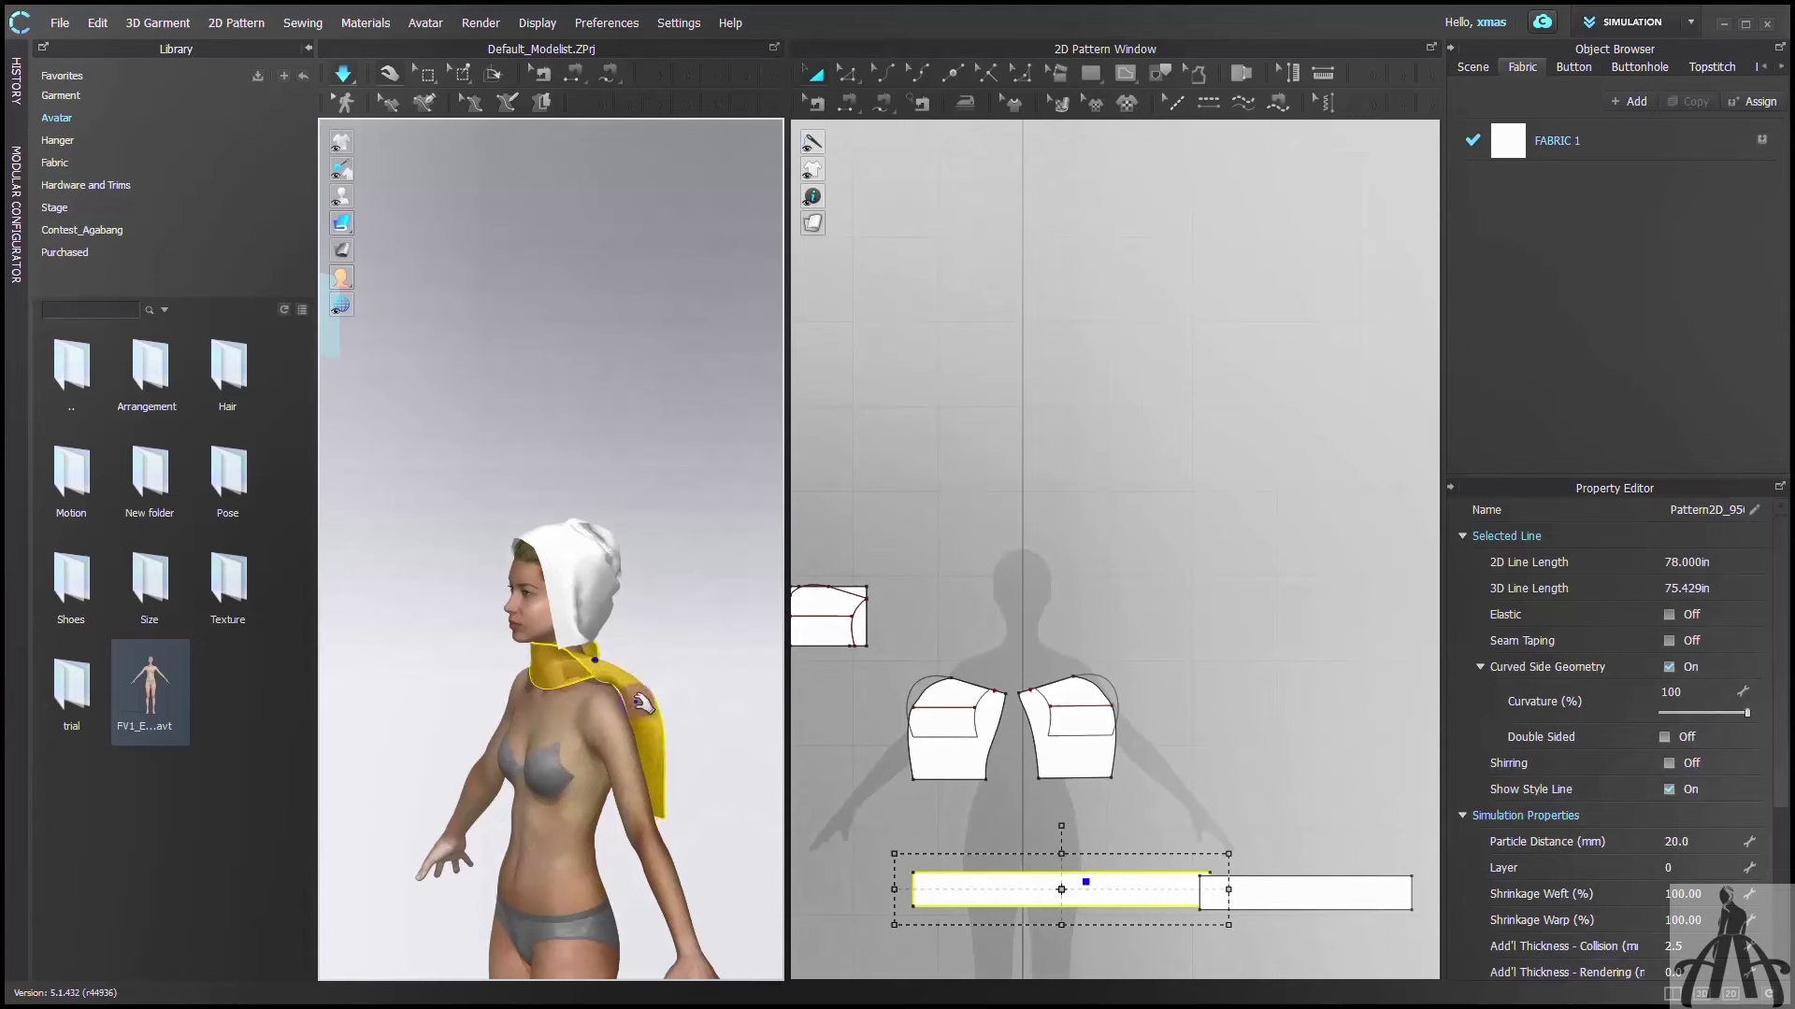
pyautogui.moveTo(697, 633); pyautogui.dragTo(689, 711)
pyautogui.moveTo(693, 729); pyautogui.dragTo(629, 738, button='right')
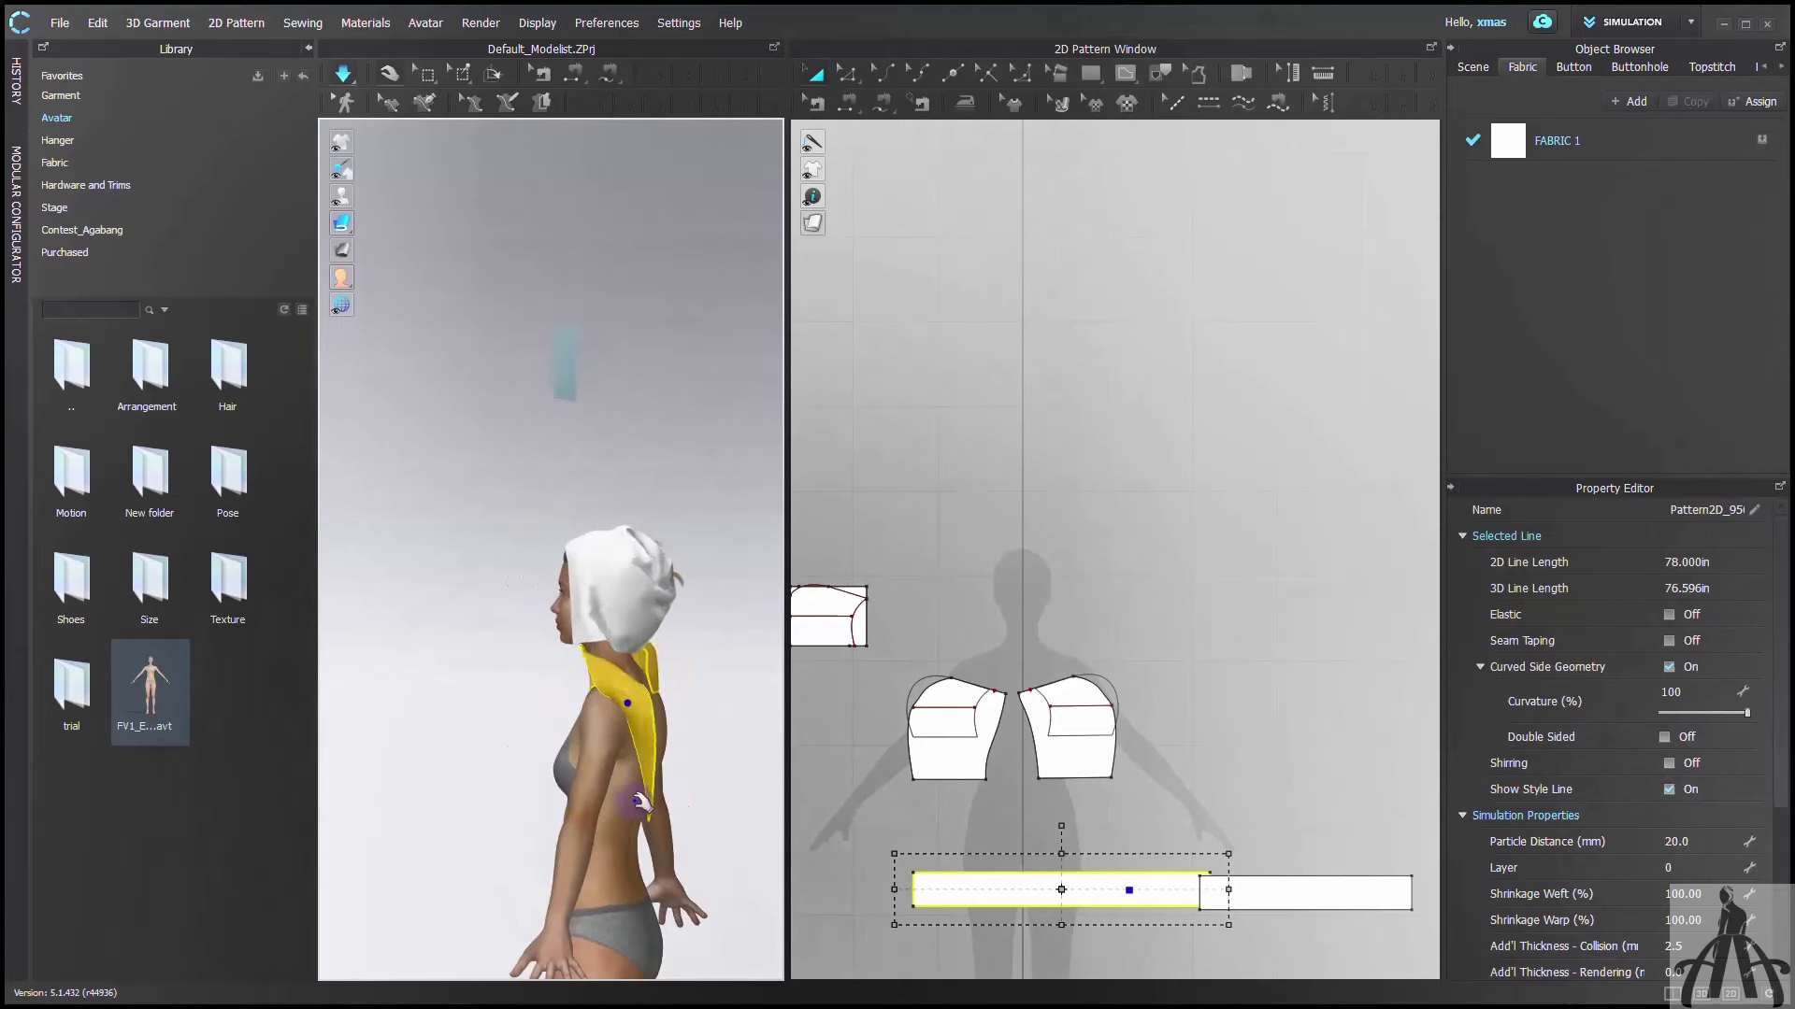
pyautogui.moveTo(633, 803); pyautogui.dragTo(722, 823)
pyautogui.moveTo(721, 824); pyautogui.dragTo(756, 829, button='right')
# Pin the free end of the original strip and change the gizmo's coordinate setting
pyautogui.click(461, 77)
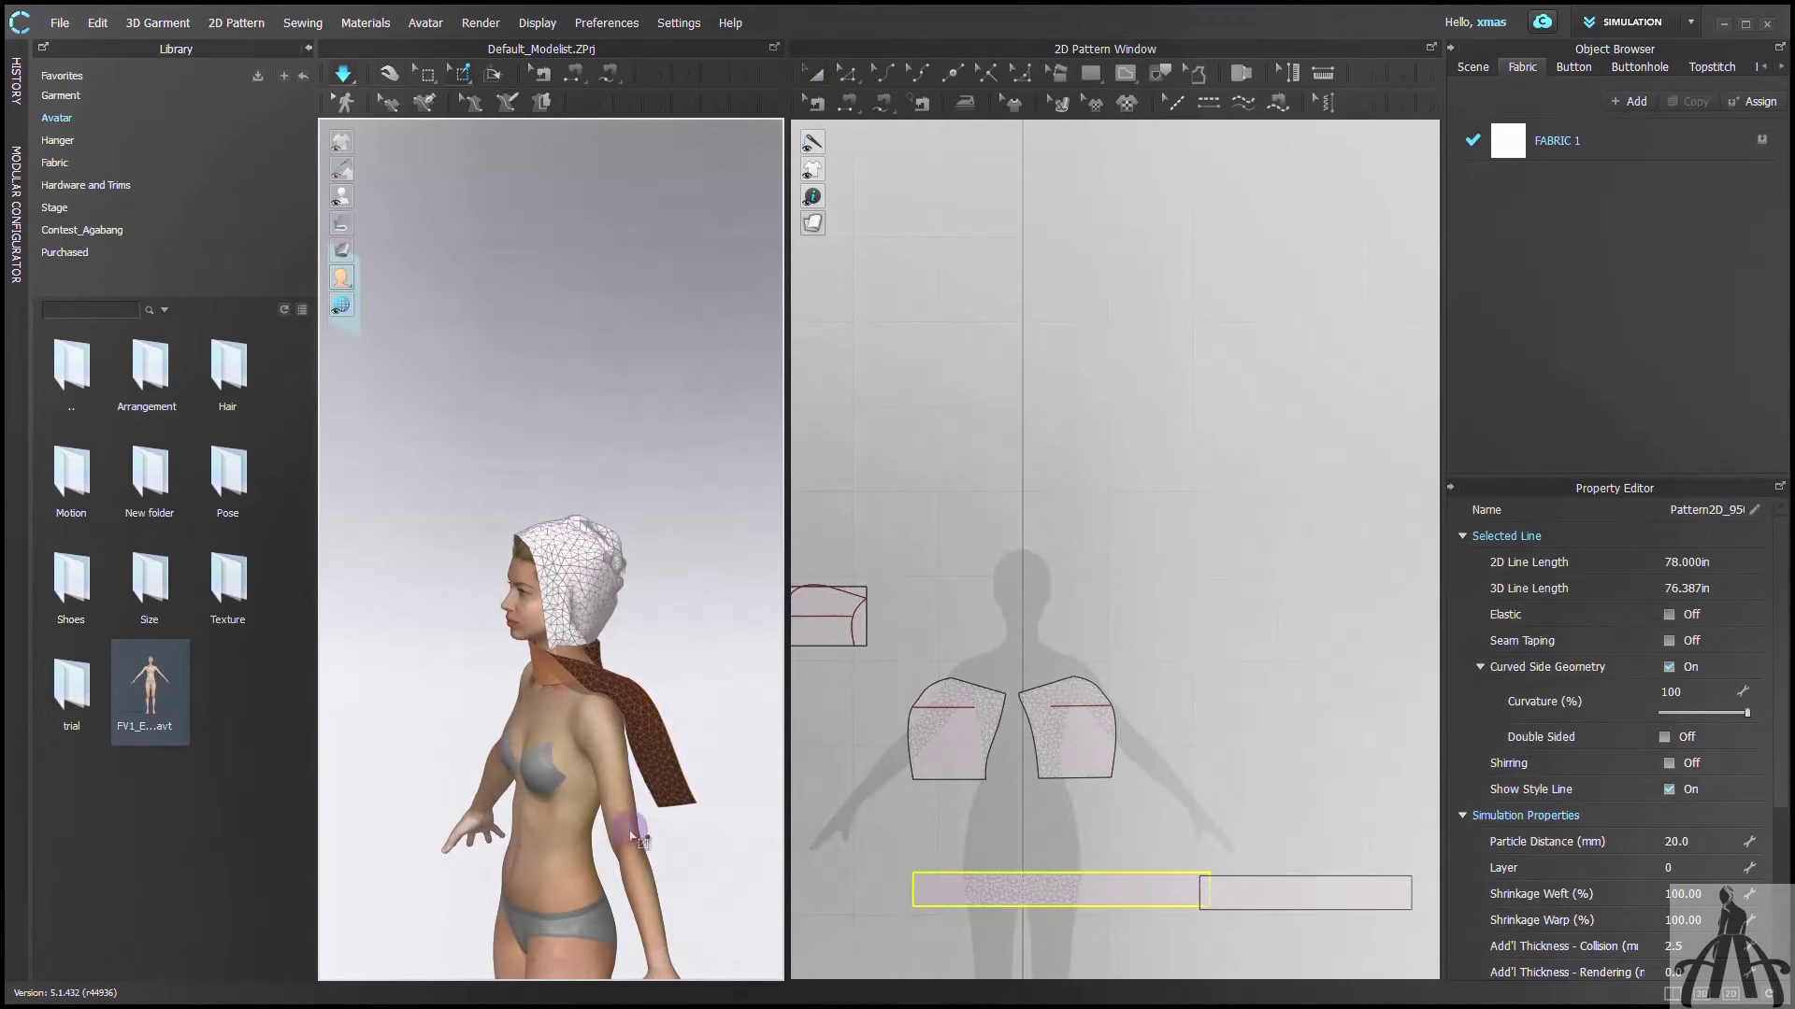
pyautogui.moveTo(645, 802); pyautogui.dragTo(722, 808)
pyautogui.click(390, 74)
pyautogui.scroll(3, 646, 830)
pyautogui.click(737, 878)
pyautogui.rightClick(731, 666)
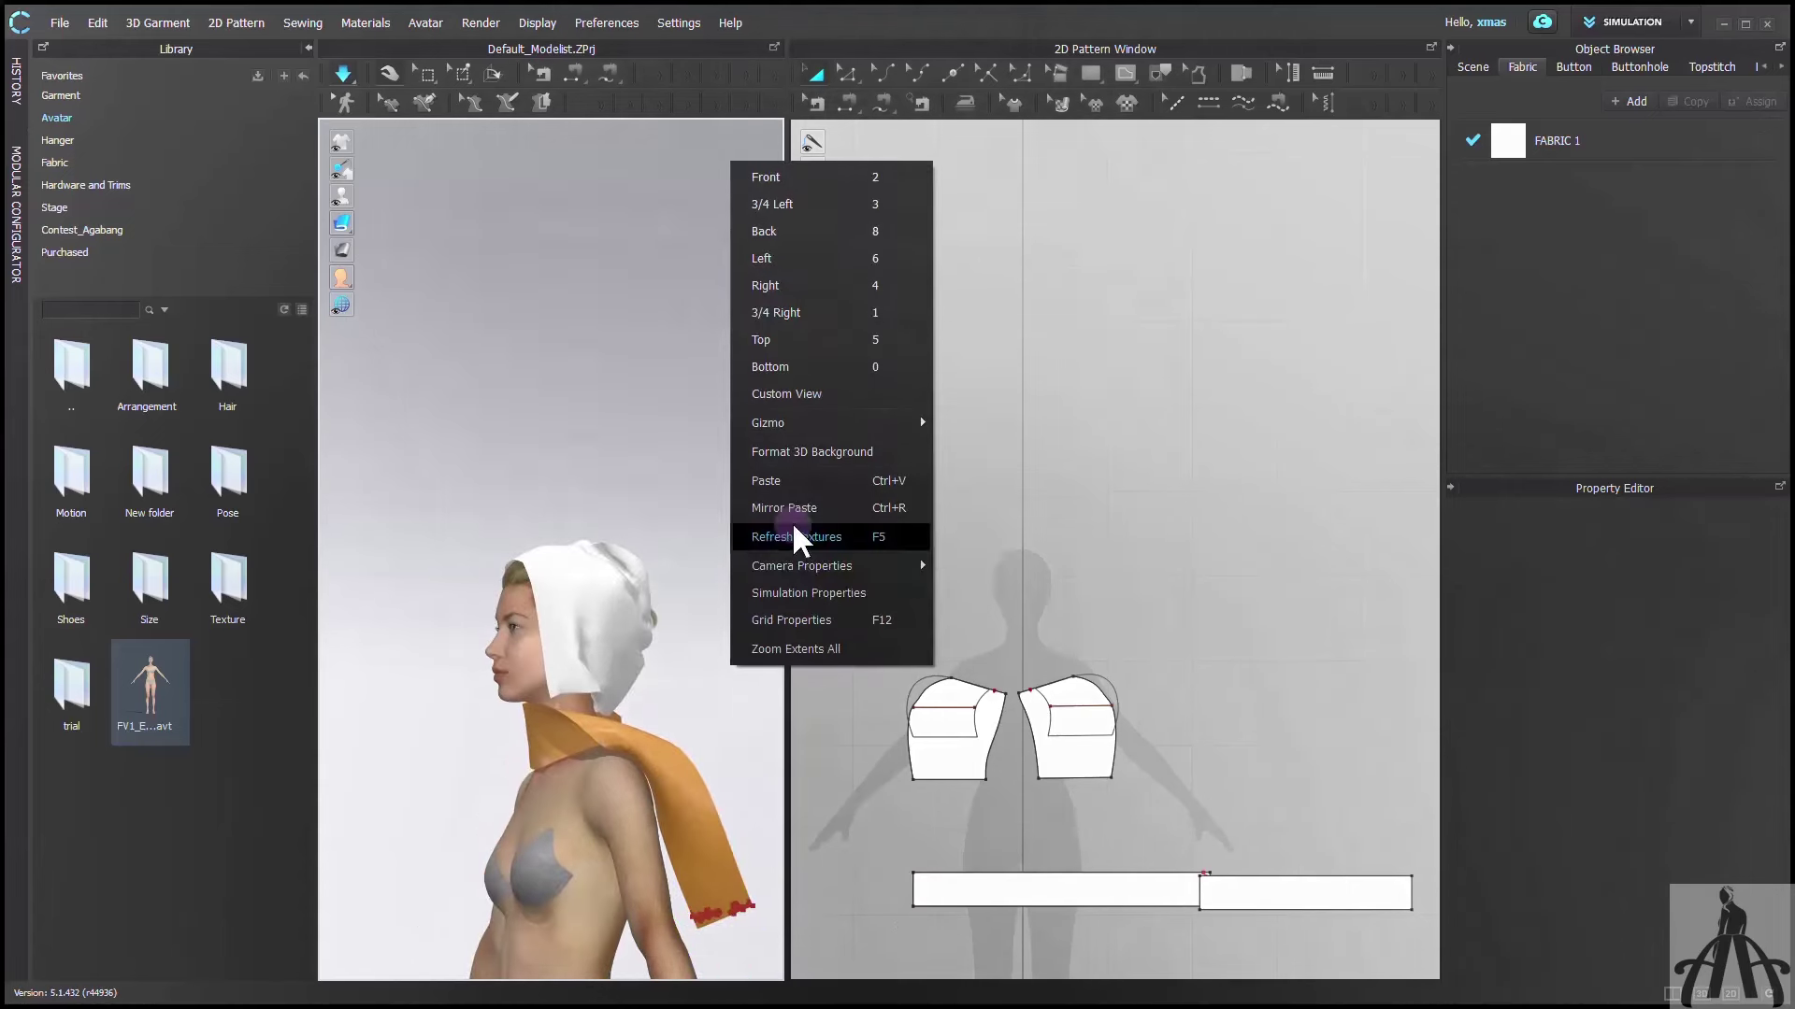
pyautogui.moveTo(851, 423)
pyautogui.click(991, 424)
# Lift the original strip's pinned end to neck height and carry it around behind the avatar
pyautogui.moveTo(692, 761); pyautogui.dragTo(584, 580, button='middle')
pyautogui.click(638, 734)
pyautogui.moveTo(668, 772); pyautogui.dragTo(689, 501)
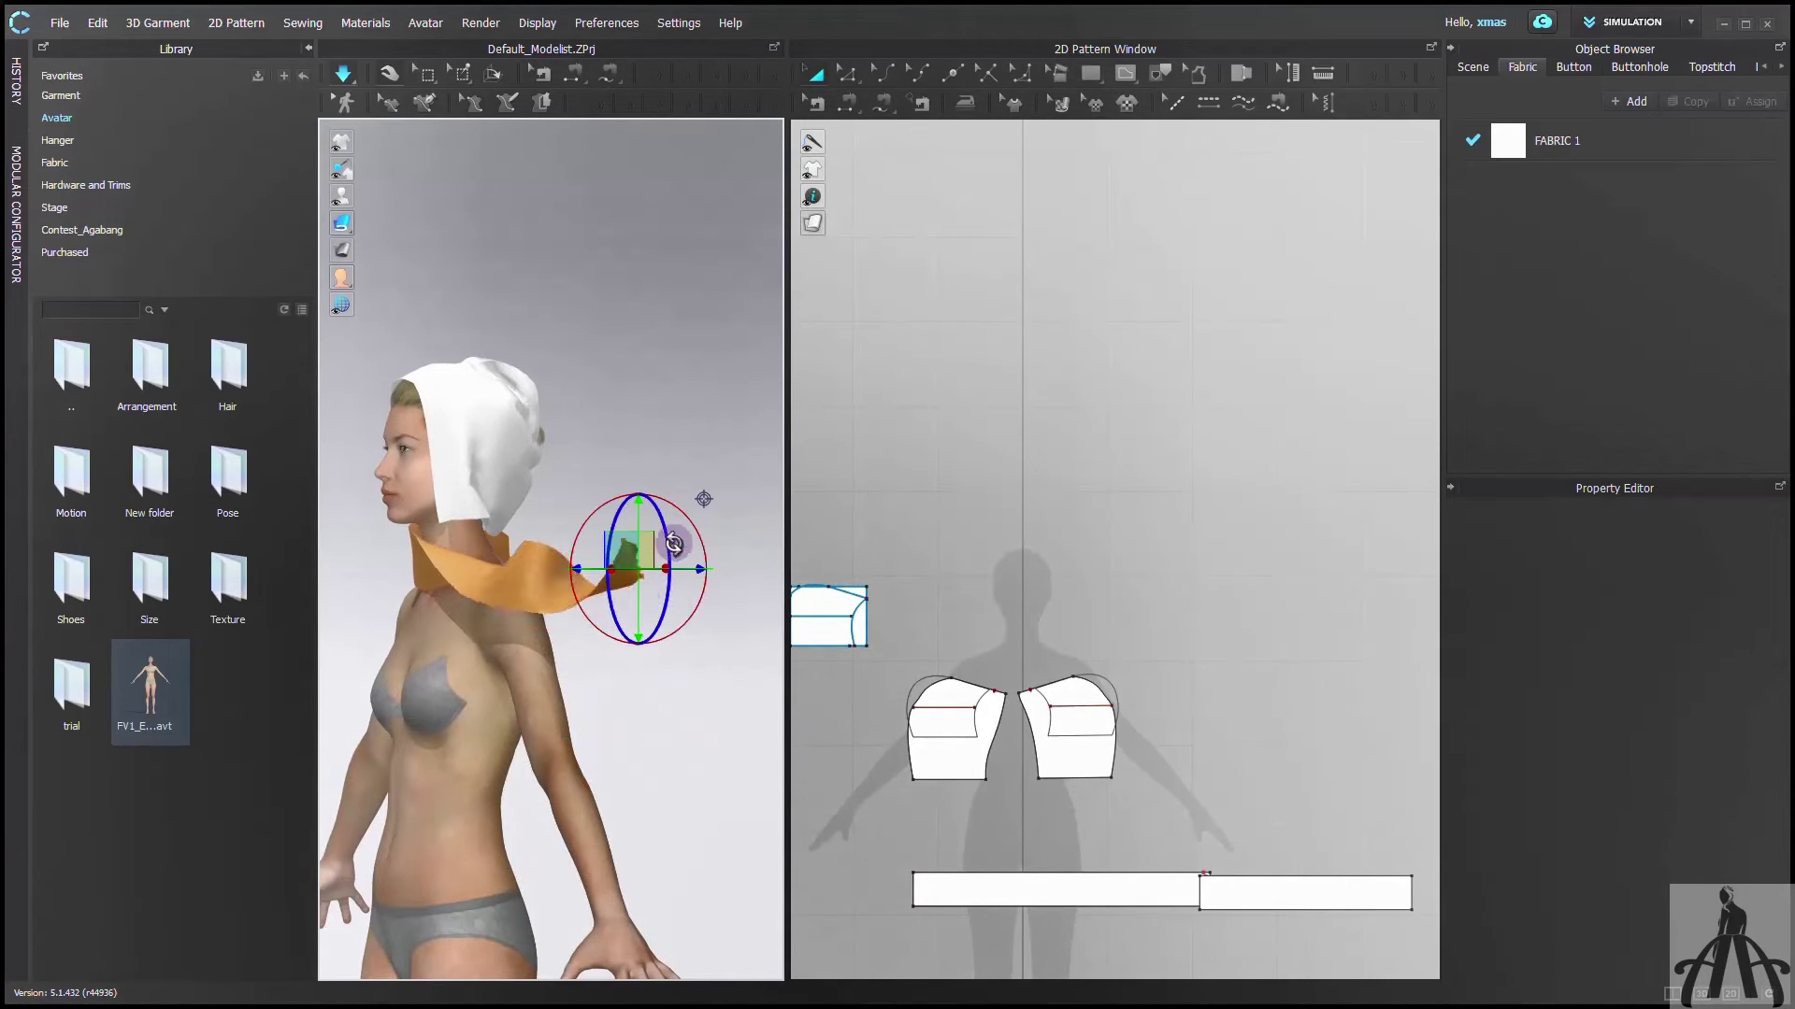
pyautogui.moveTo(701, 601); pyautogui.dragTo(579, 654, button='right')
pyautogui.moveTo(687, 593); pyautogui.dragTo(772, 531)
# Wrap the original strip across the back of the neck towards the avatar's right shoulder
pyautogui.press('8')
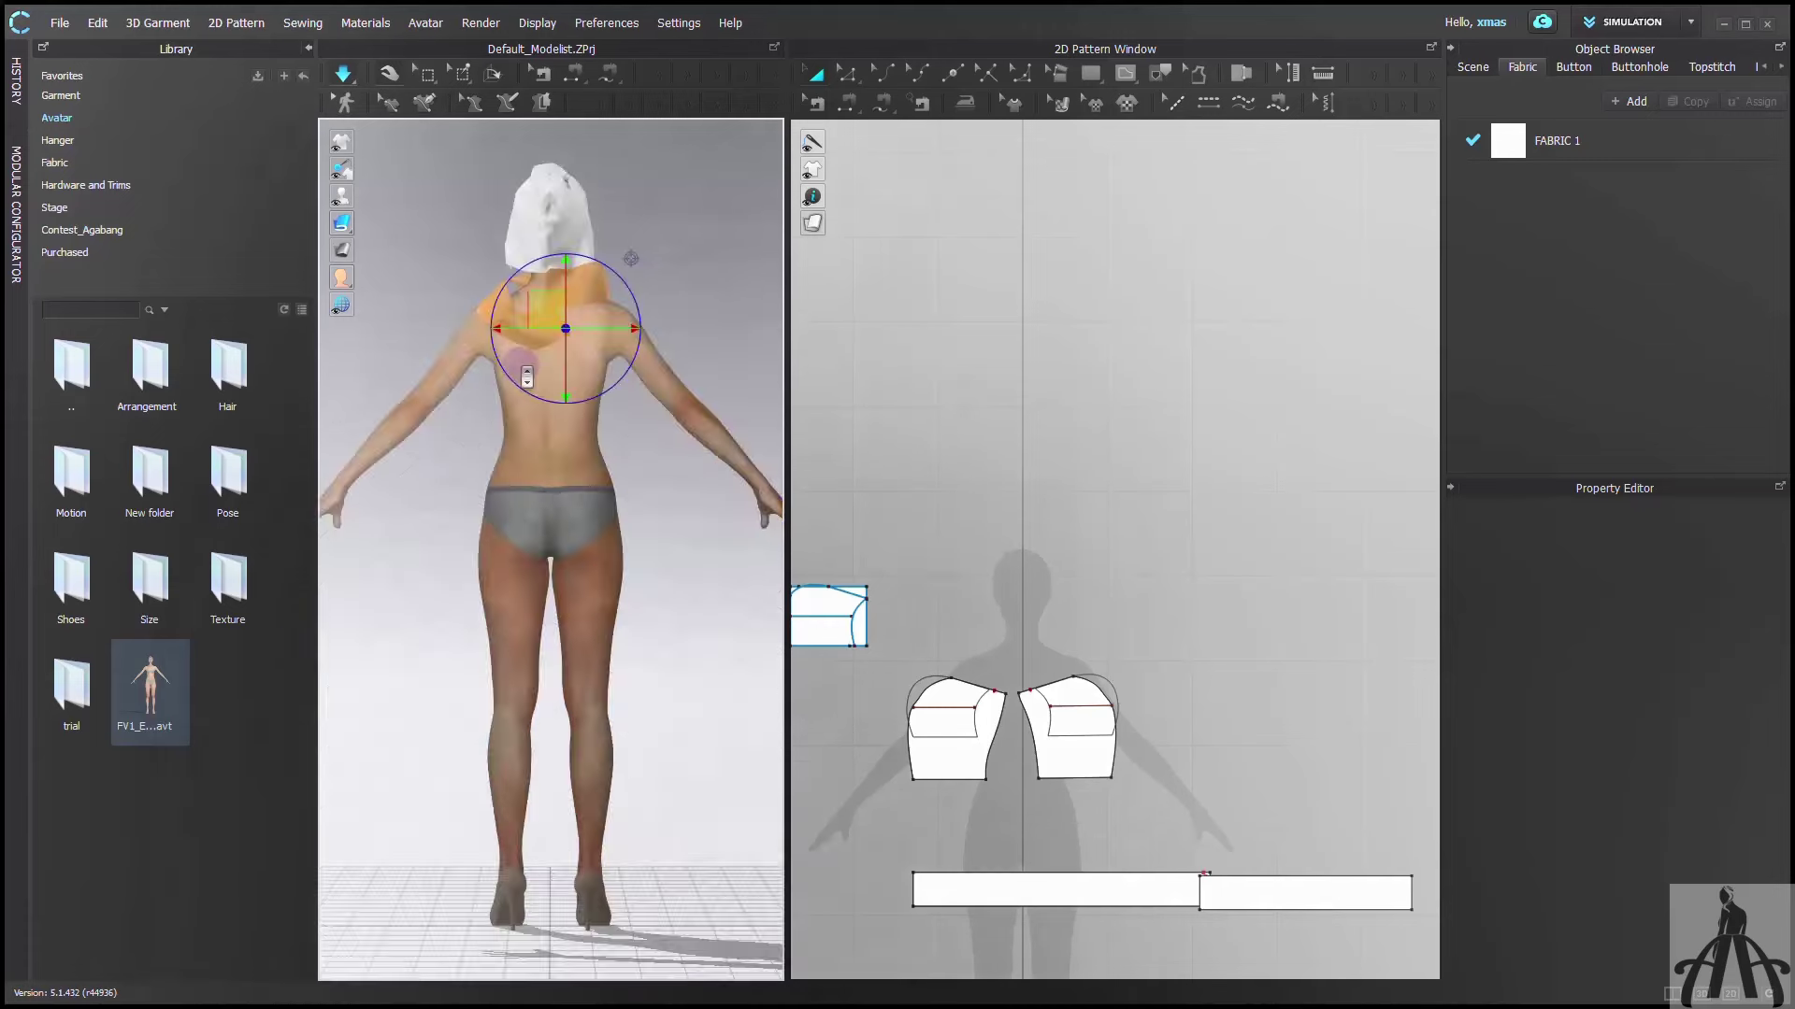
pyautogui.scroll(3, 598, 318)
pyautogui.moveTo(628, 300); pyautogui.dragTo(643, 654, button='middle')
pyautogui.click(613, 627)
pyautogui.click(610, 623)
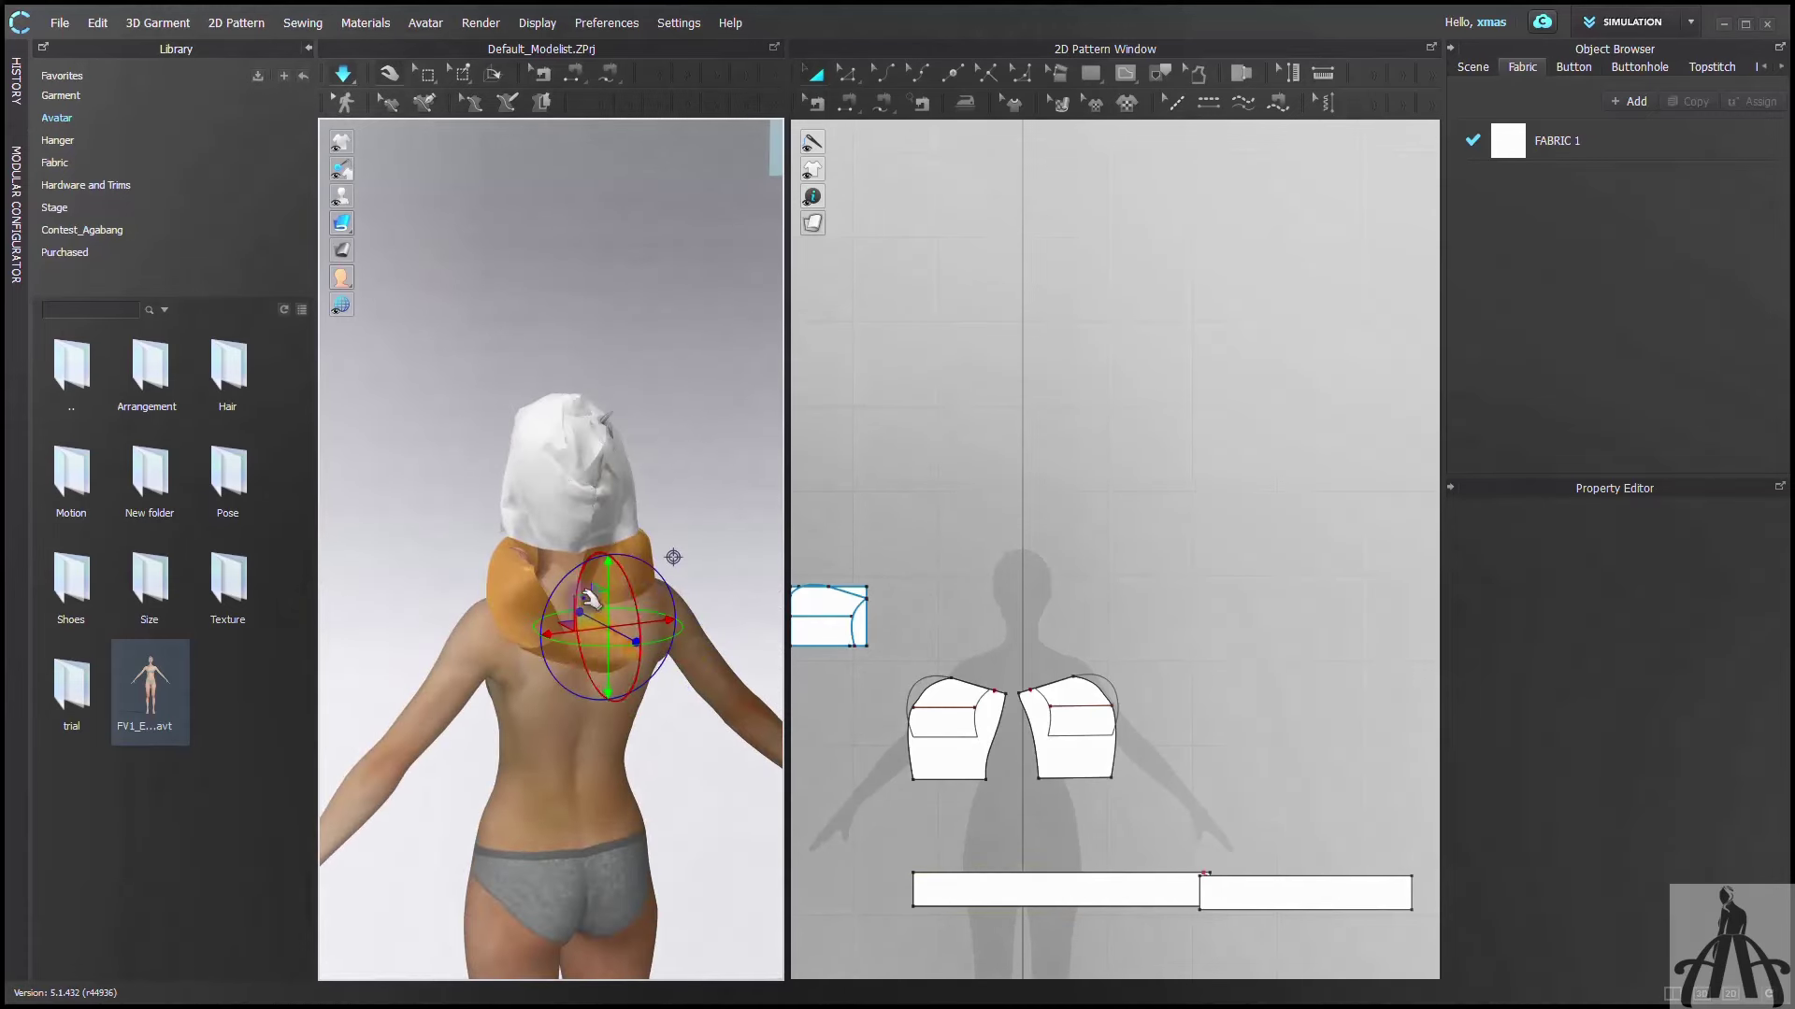
pyautogui.moveTo(585, 601); pyautogui.dragTo(678, 606, button='right')
pyautogui.click(466, 591)
pyautogui.moveTo(466, 591); pyautogui.dragTo(629, 553)
# Pull the pinned end further past the right shoulder and pin a section of the original strip at the back of the neck
pyautogui.press('8')
pyautogui.scroll(4, 548, 417)
pyautogui.moveTo(549, 416); pyautogui.dragTo(554, 794, button='middle')
pyautogui.moveTo(644, 551); pyautogui.dragTo(777, 455)
pyautogui.press('space')
pyautogui.click(425, 74)
pyautogui.click(391, 71)
pyautogui.press('space')
pyautogui.moveTo(599, 517); pyautogui.dragTo(643, 524, button='right')
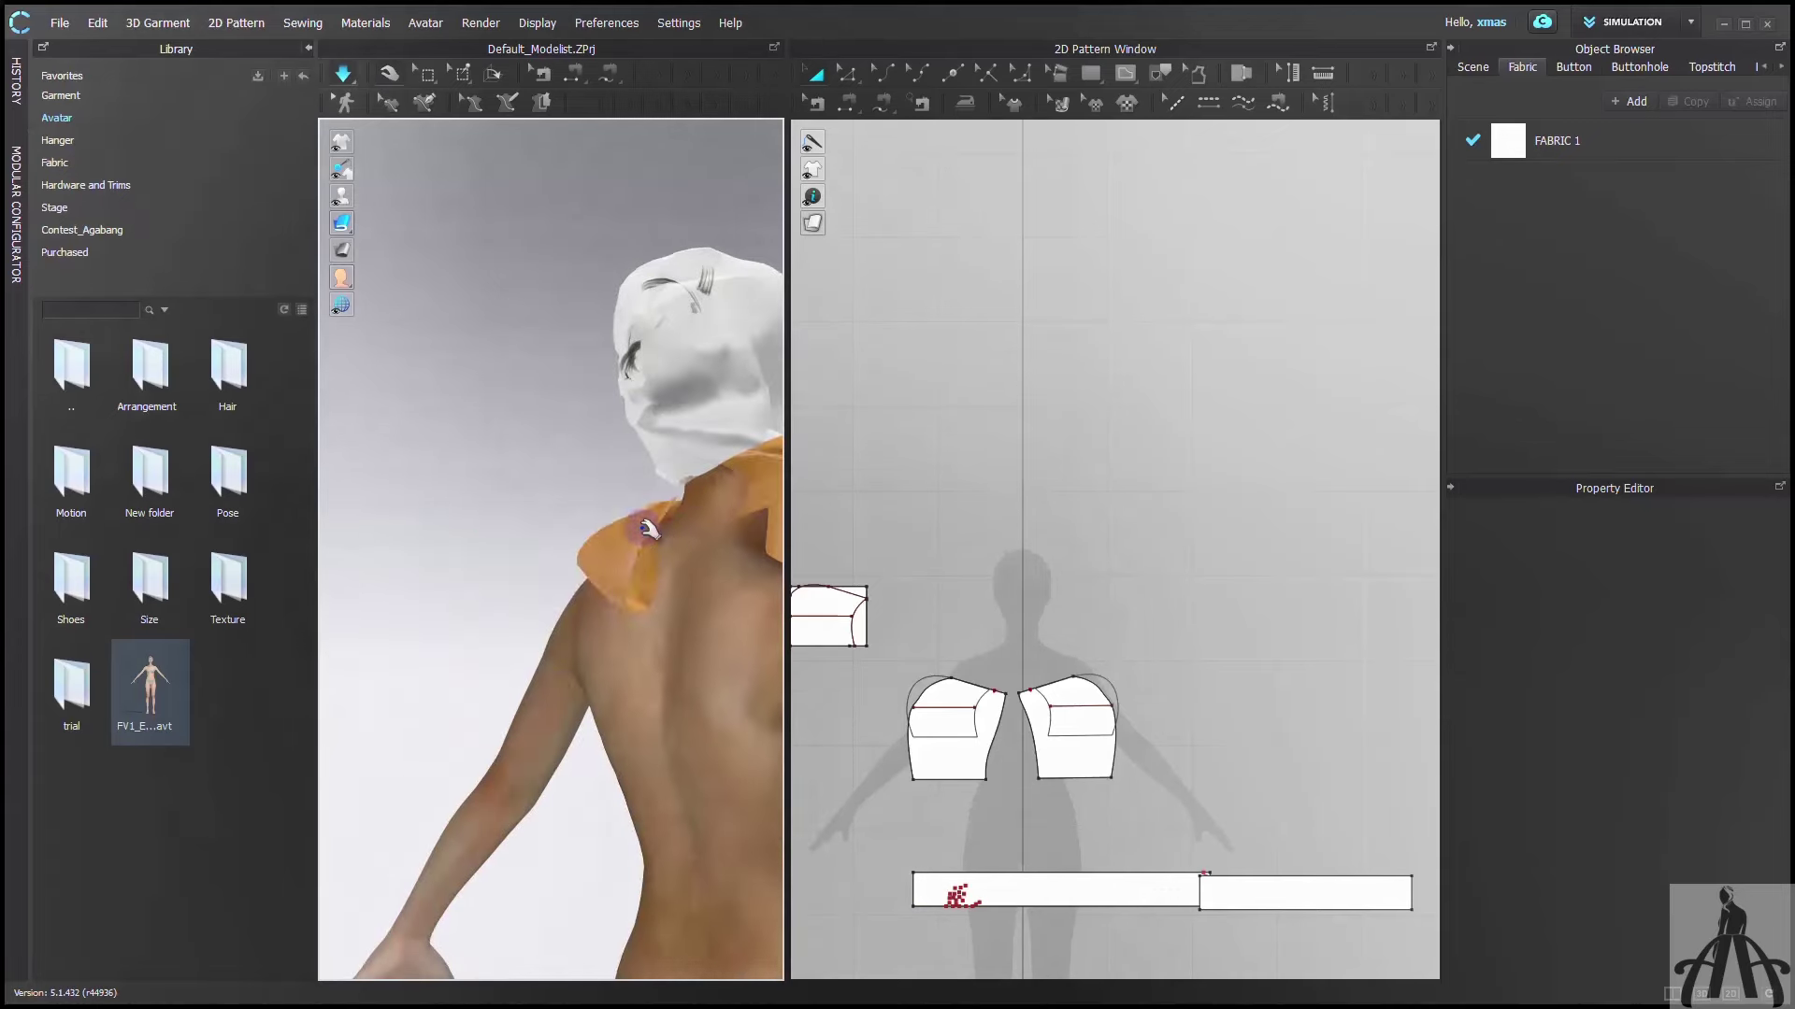
# Bring the original strip's pinned end forward over the avatar's right shoulder and release the pins at the back of the neck
pyautogui.moveTo(748, 535); pyautogui.dragTo(536, 571, button='middle')
pyautogui.moveTo(553, 577); pyautogui.dragTo(605, 598)
pyautogui.moveTo(566, 599); pyautogui.dragTo(477, 606, button='right')
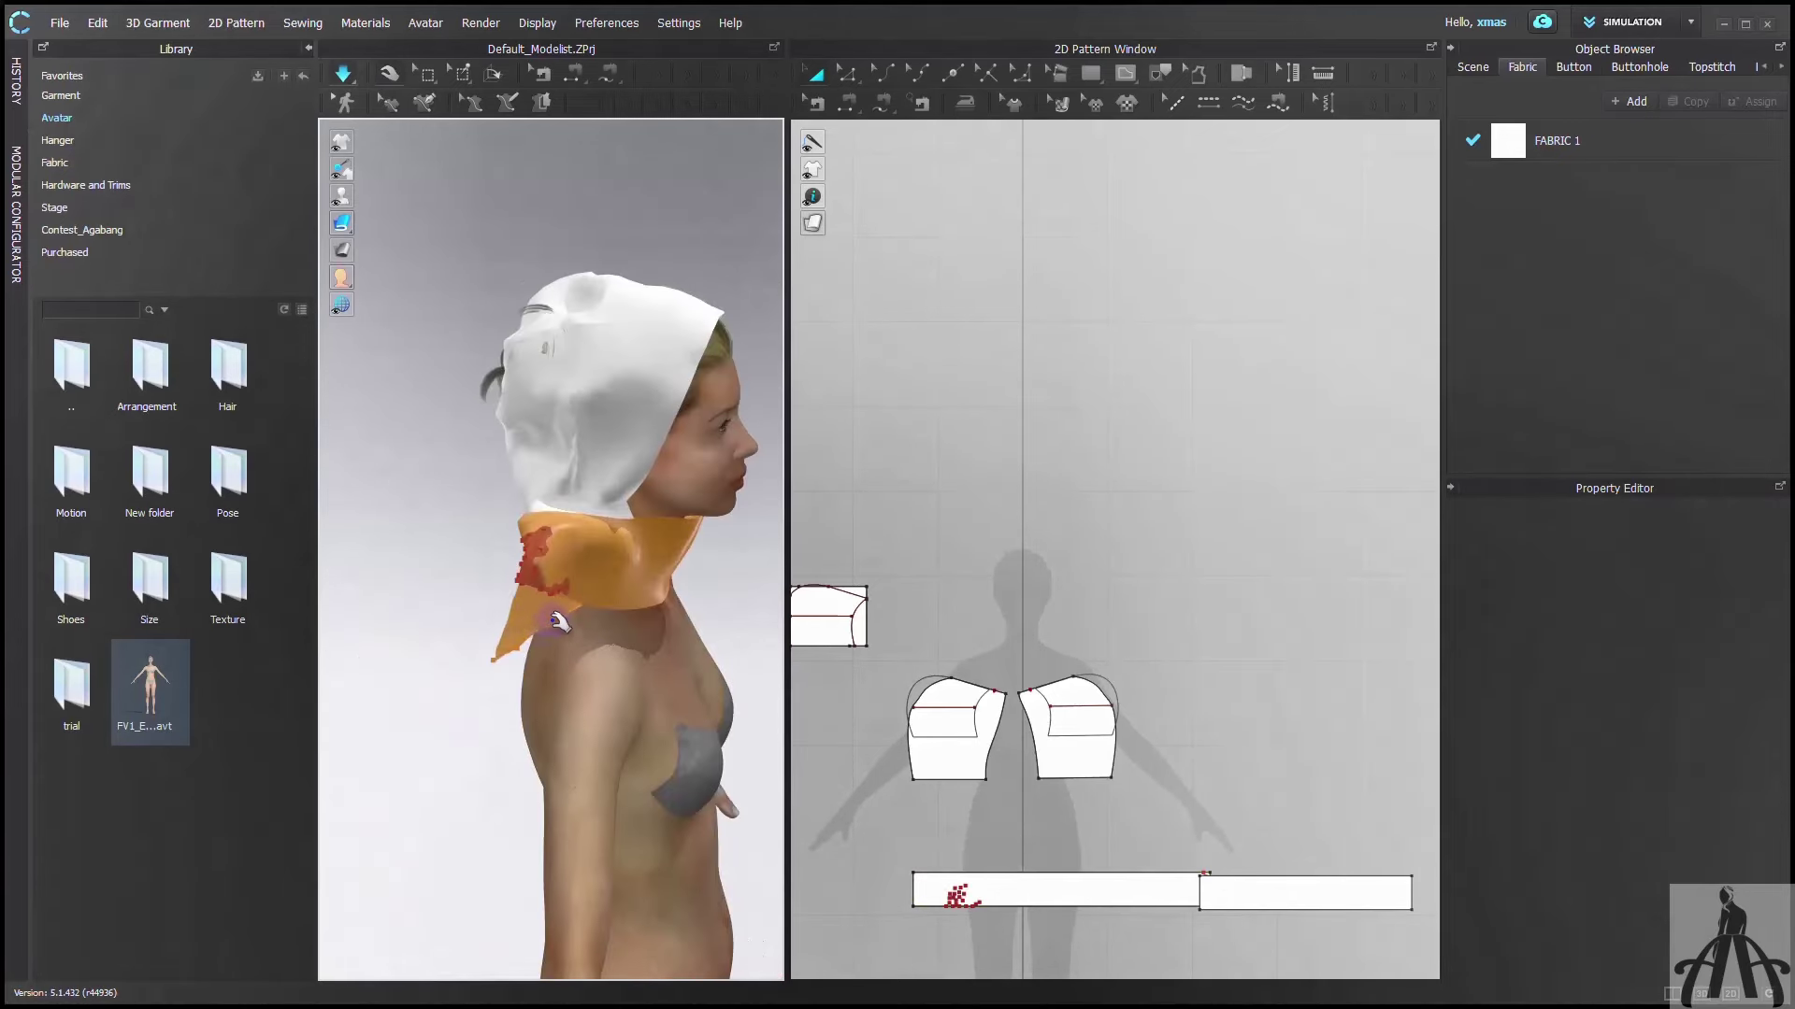
pyautogui.moveTo(558, 619); pyautogui.dragTo(616, 686)
pyautogui.moveTo(612, 687); pyautogui.dragTo(837, 704, button='right')
pyautogui.moveTo(398, 572); pyautogui.dragTo(409, 581)
pyautogui.moveTo(408, 581); pyautogui.dragTo(437, 753, button='right')
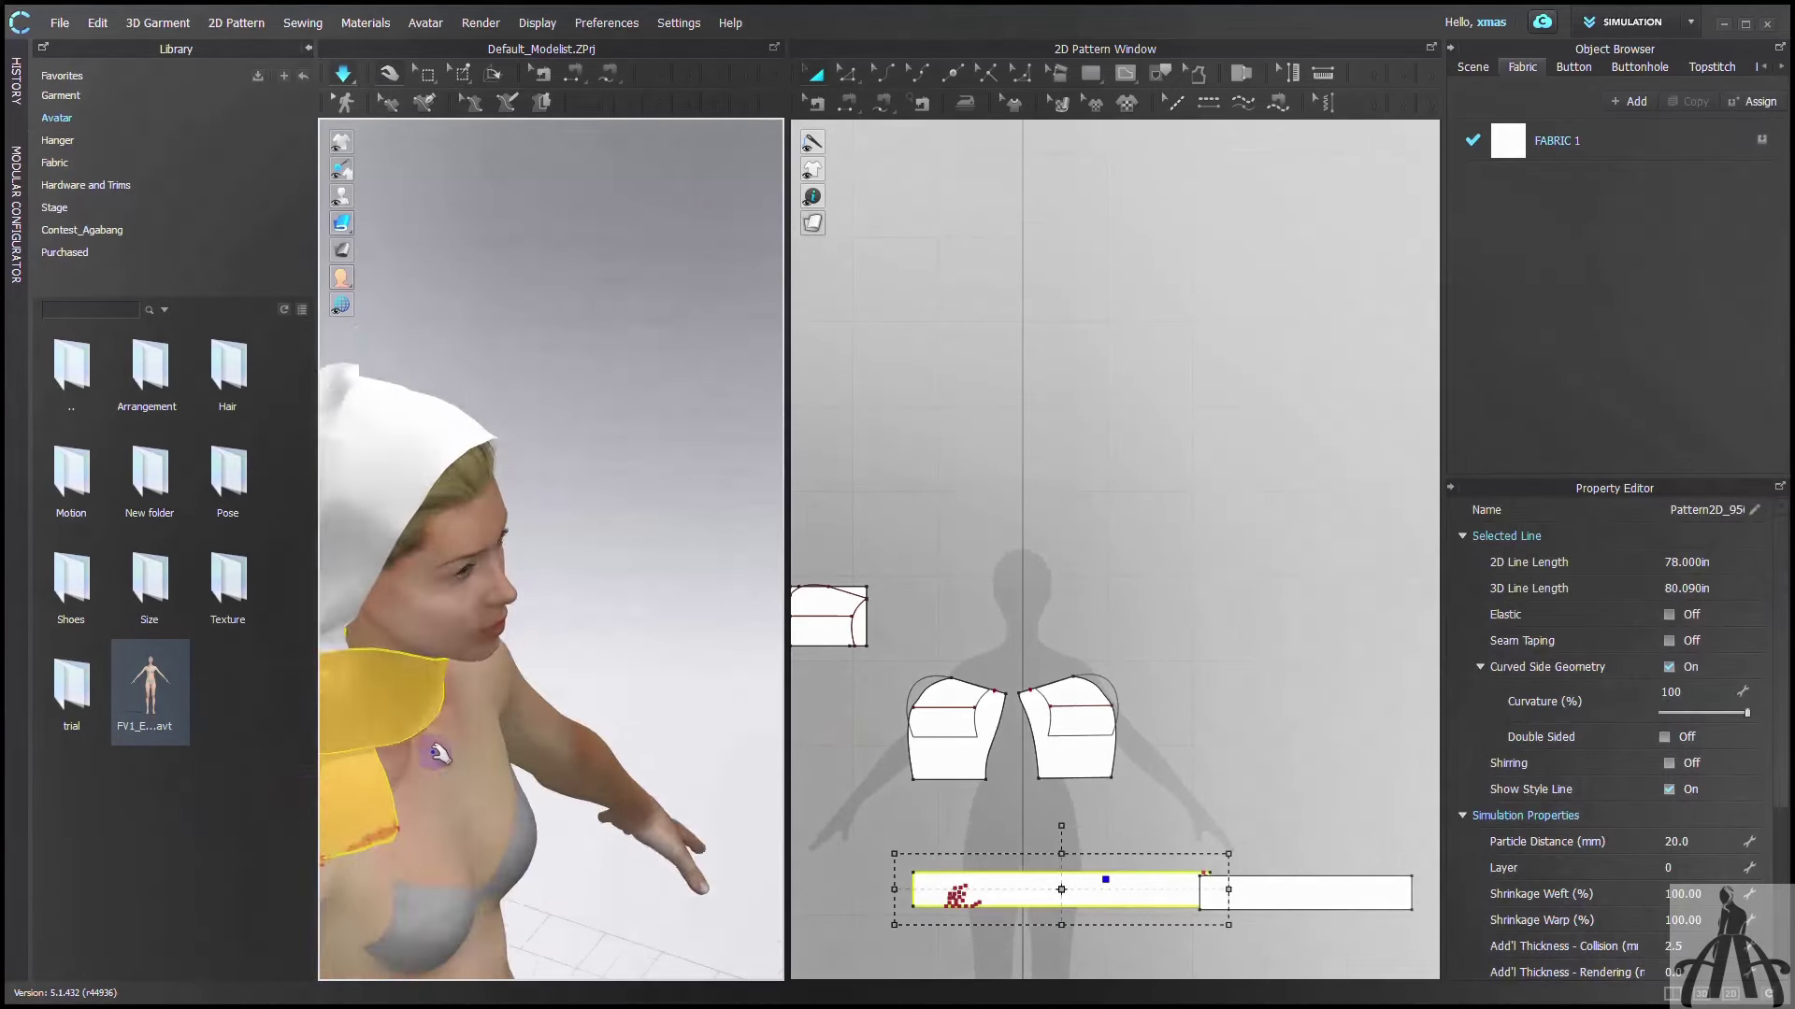
pyautogui.moveTo(436, 753); pyautogui.dragTo(703, 458)
pyautogui.moveTo(397, 428); pyautogui.dragTo(440, 410)
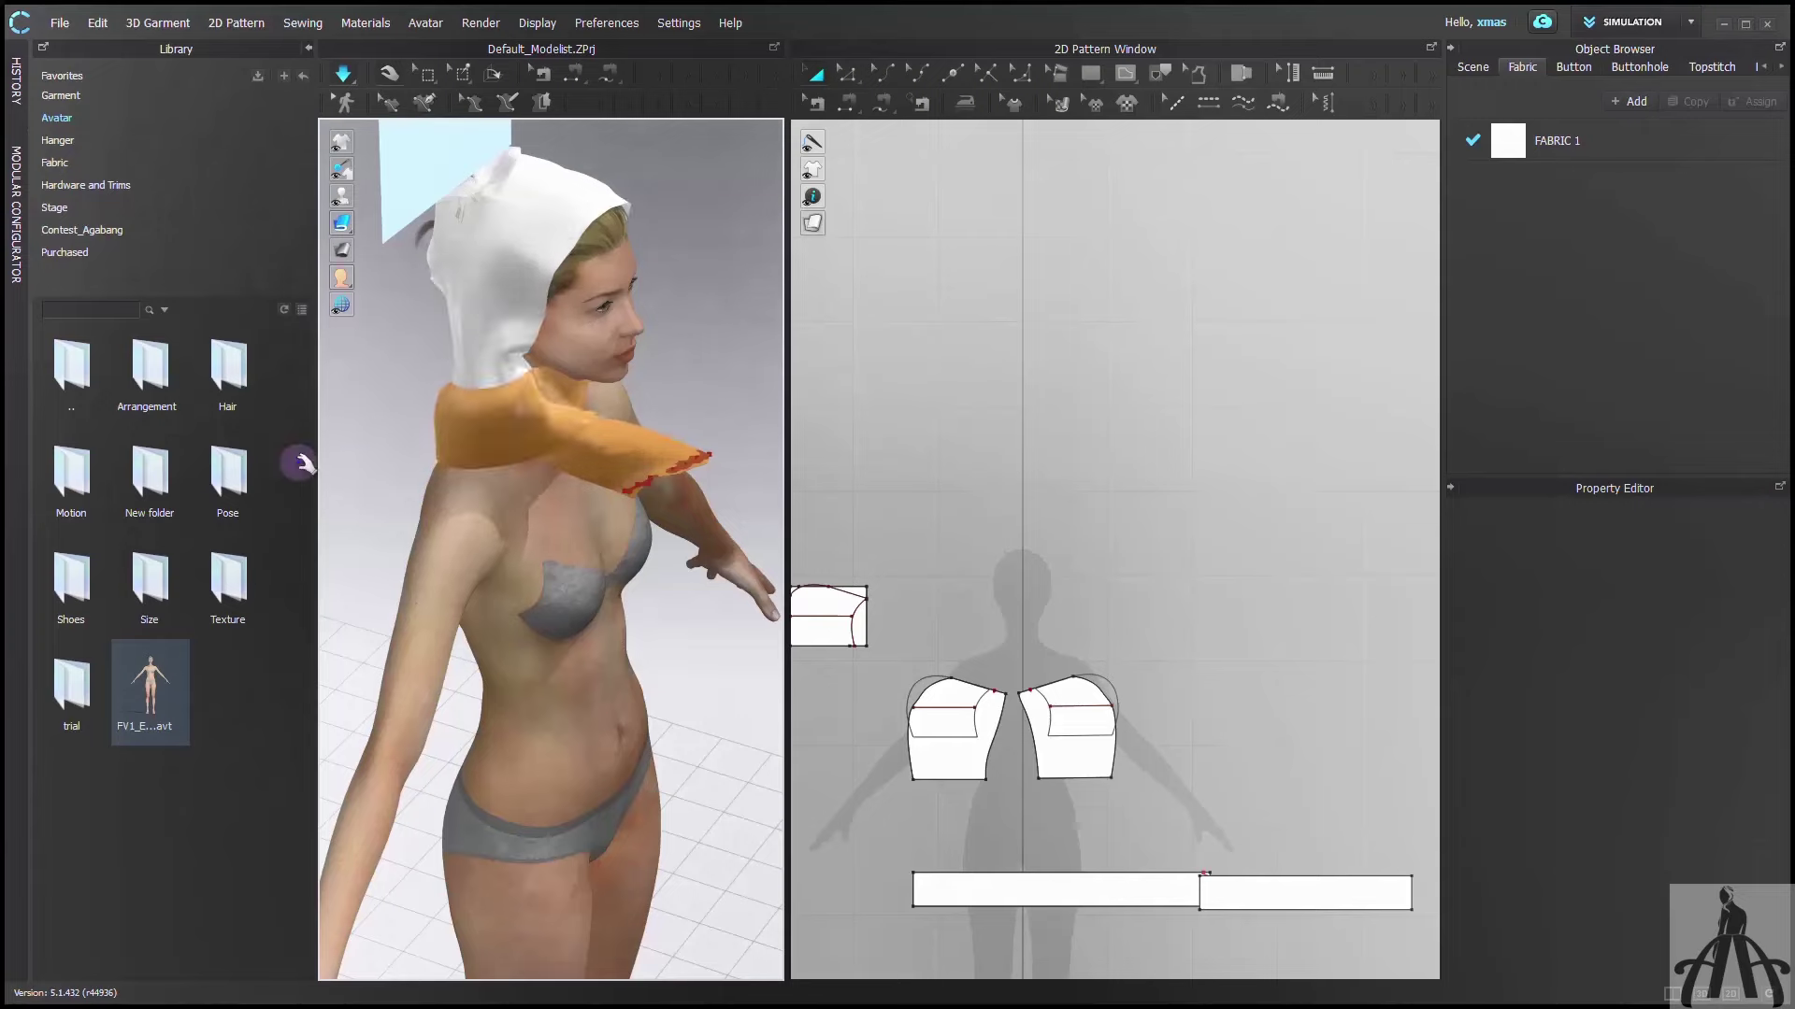
# Lower the original strip's pinned end onto the front of the chest and remove the strip's strengthening
pyautogui.scroll(2, 639, 528)
pyautogui.click(638, 528)
pyautogui.click(710, 524)
pyautogui.moveTo(706, 509); pyautogui.dragTo(551, 416, button='right')
pyautogui.moveTo(584, 402); pyautogui.dragTo(661, 388)
pyautogui.moveTo(505, 524); pyautogui.dragTo(682, 536, button='right')
pyautogui.click(772, 517)
pyautogui.scroll(-2, 681, 524)
pyautogui.click(477, 359)
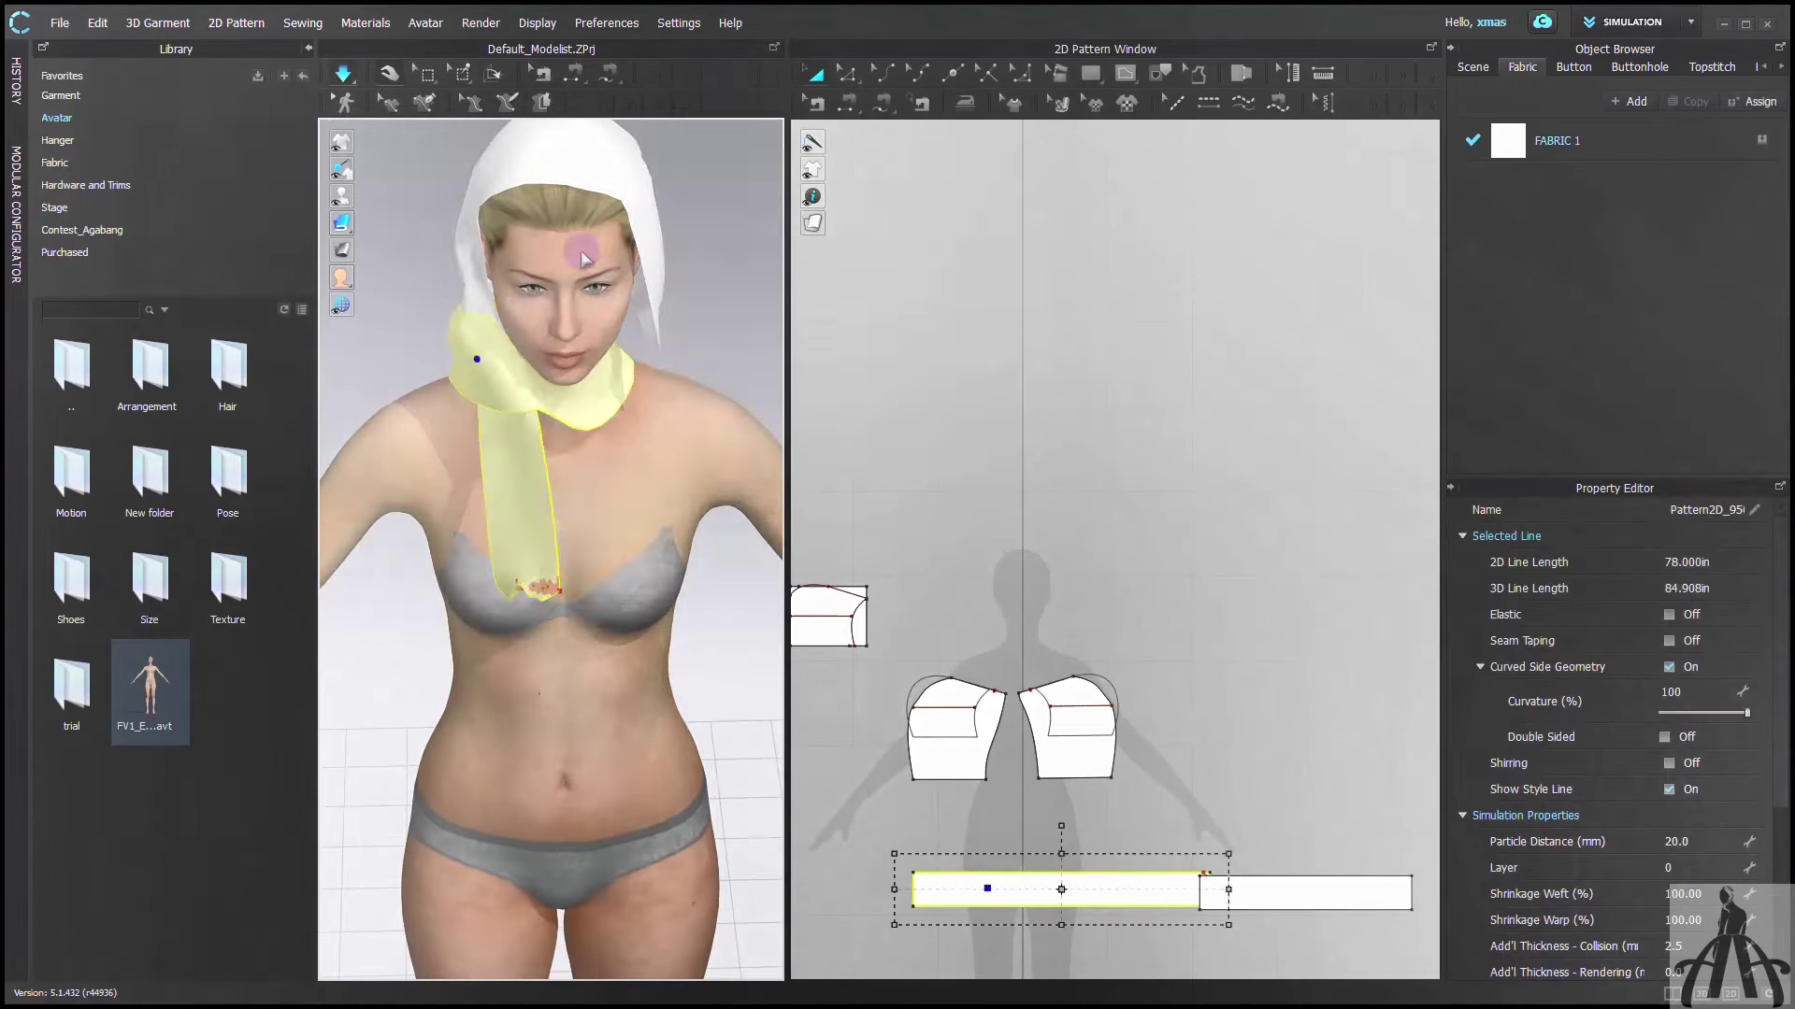
# Raise the original strip's pinned end from the chest towards the front of the neck
pyautogui.moveTo(585, 250); pyautogui.dragTo(645, 271, button='right')
pyautogui.scroll(2, 598, 468)
pyautogui.moveTo(561, 551); pyautogui.dragTo(608, 458)
pyautogui.moveTo(461, 364); pyautogui.dragTo(513, 344)
pyautogui.press('2')
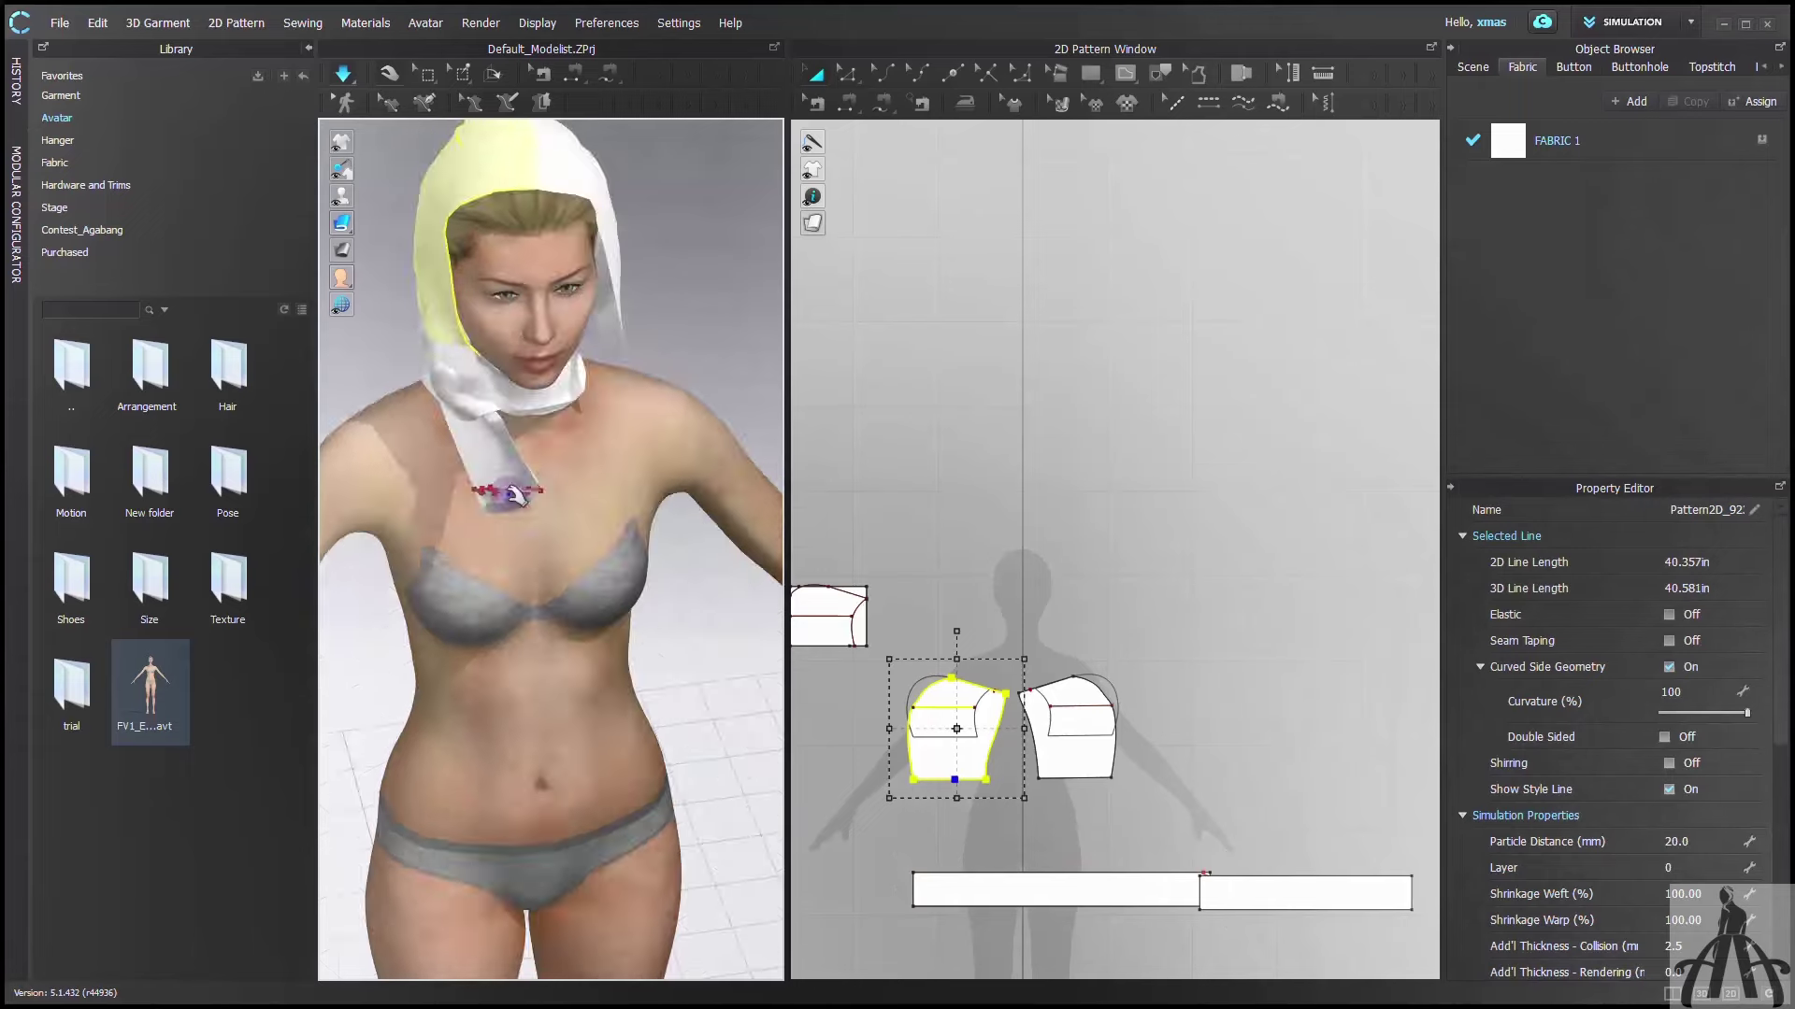
pyautogui.press('5')
pyautogui.click(542, 806)
# Pull the wrapped part of the original strip down over its pinned end to form a loop in front of the neck
pyautogui.press('2')
pyautogui.moveTo(600, 318); pyautogui.dragTo(595, 599, button='middle')
pyautogui.scroll(4, 594, 603)
pyautogui.moveTo(592, 609); pyautogui.dragTo(607, 682)
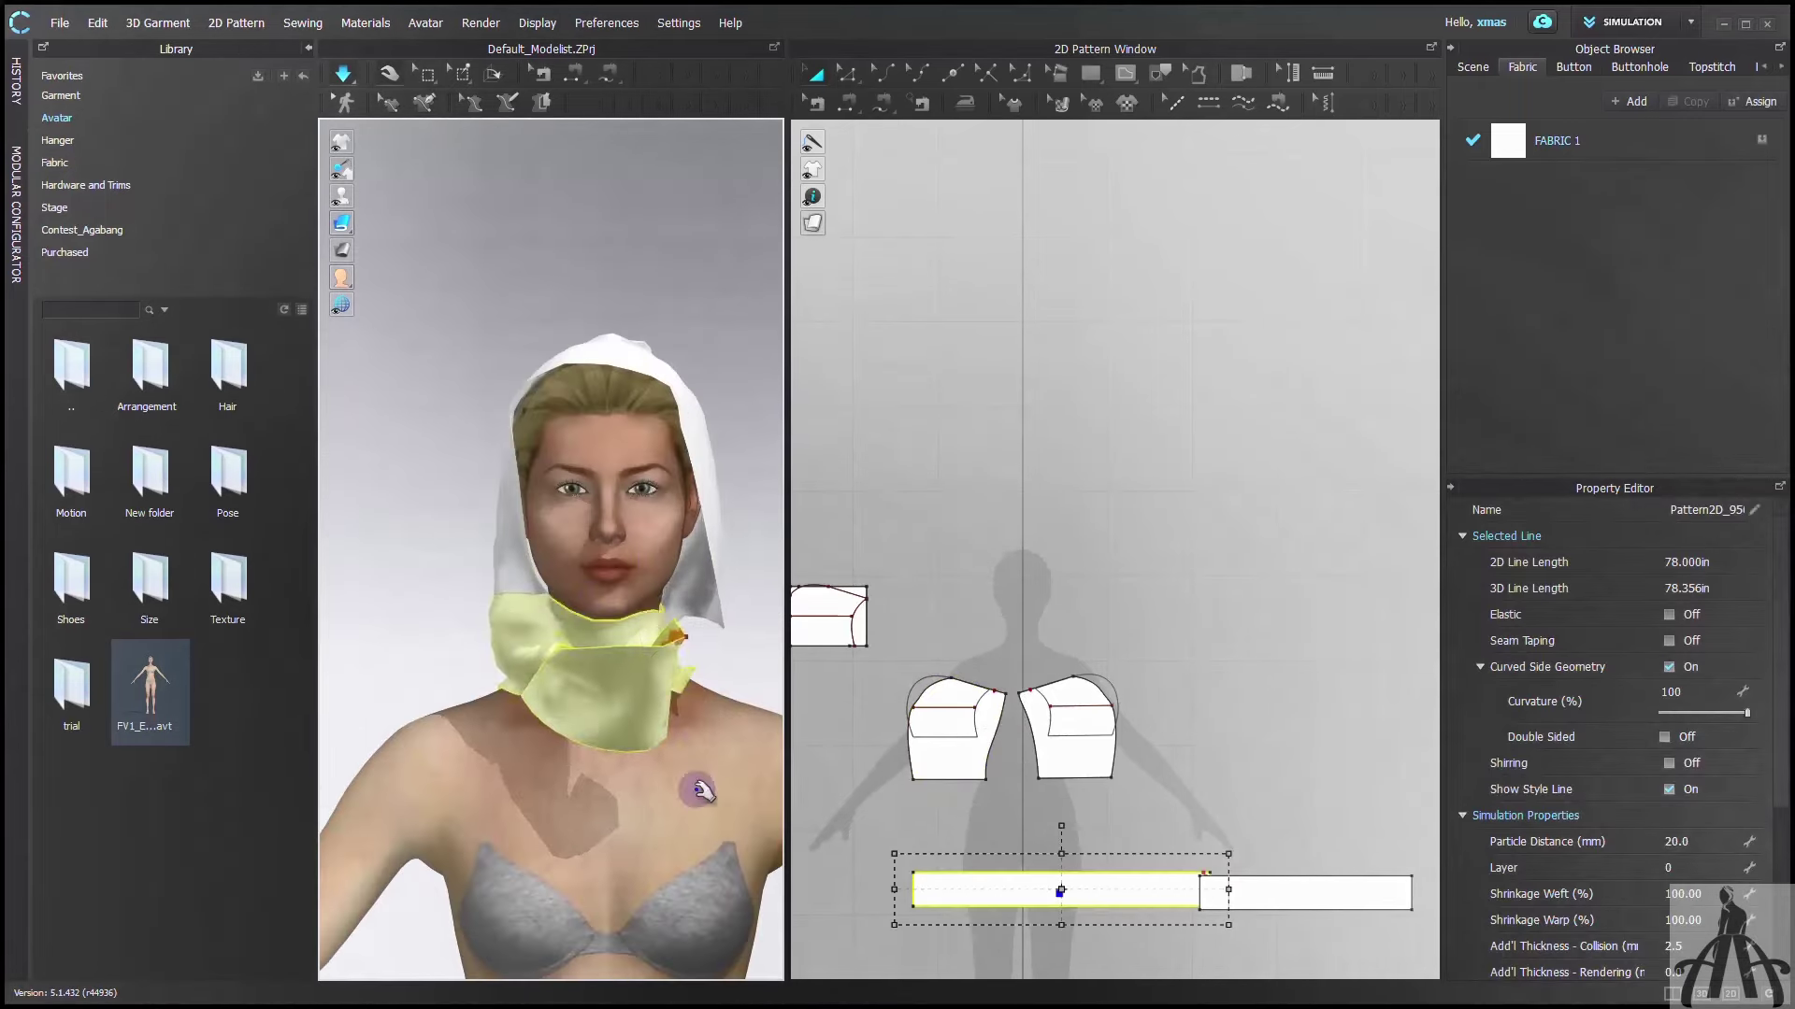
pyautogui.moveTo(697, 785); pyautogui.dragTo(571, 795, button='right')
pyautogui.moveTo(564, 701); pyautogui.dragTo(545, 691)
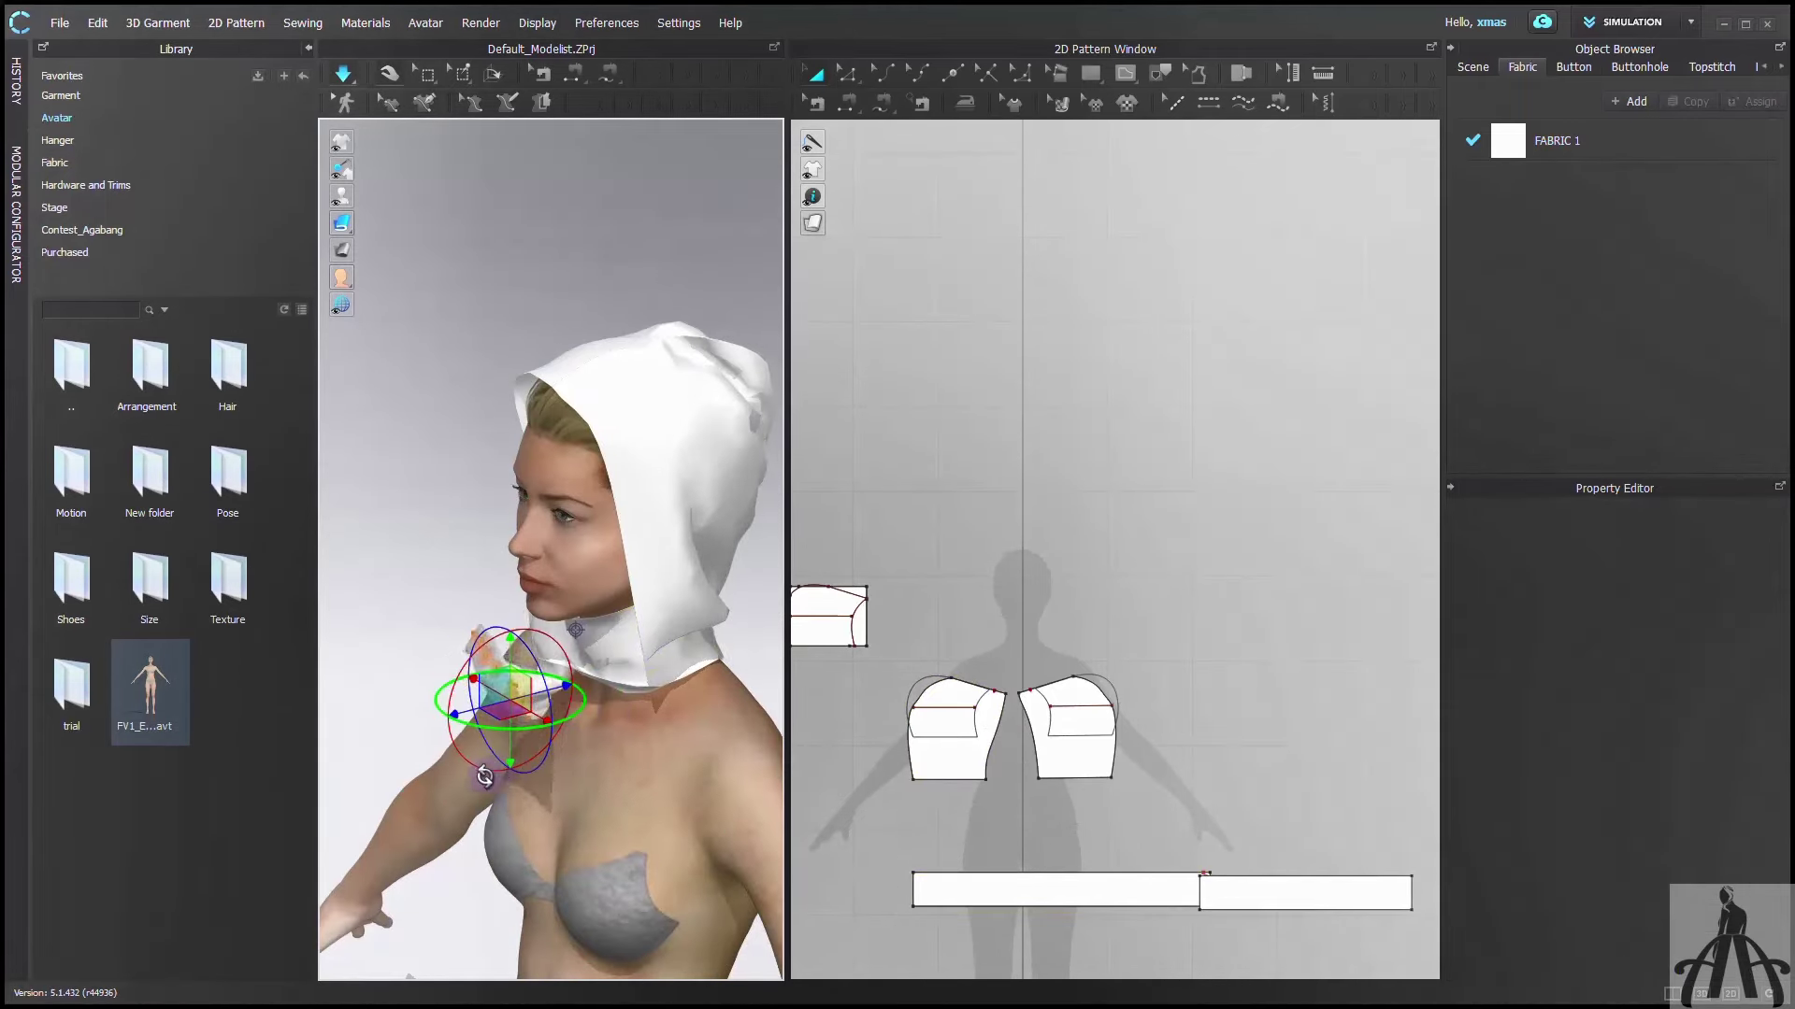
# Show the mirrored strip clear of the original pattern piece, and pin the original strip's loop beside the avatar's chin
pyautogui.moveTo(1271, 894); pyautogui.dragTo(1330, 845)
pyautogui.moveTo(668, 794); pyautogui.dragTo(787, 794, button='right')
pyautogui.moveTo(388, 609)
pyautogui.mouseDown()
pyautogui.moveTo(365, 601)
pyautogui.moveTo(381, 589)
pyautogui.mouseUp()
pyautogui.click(460, 73)
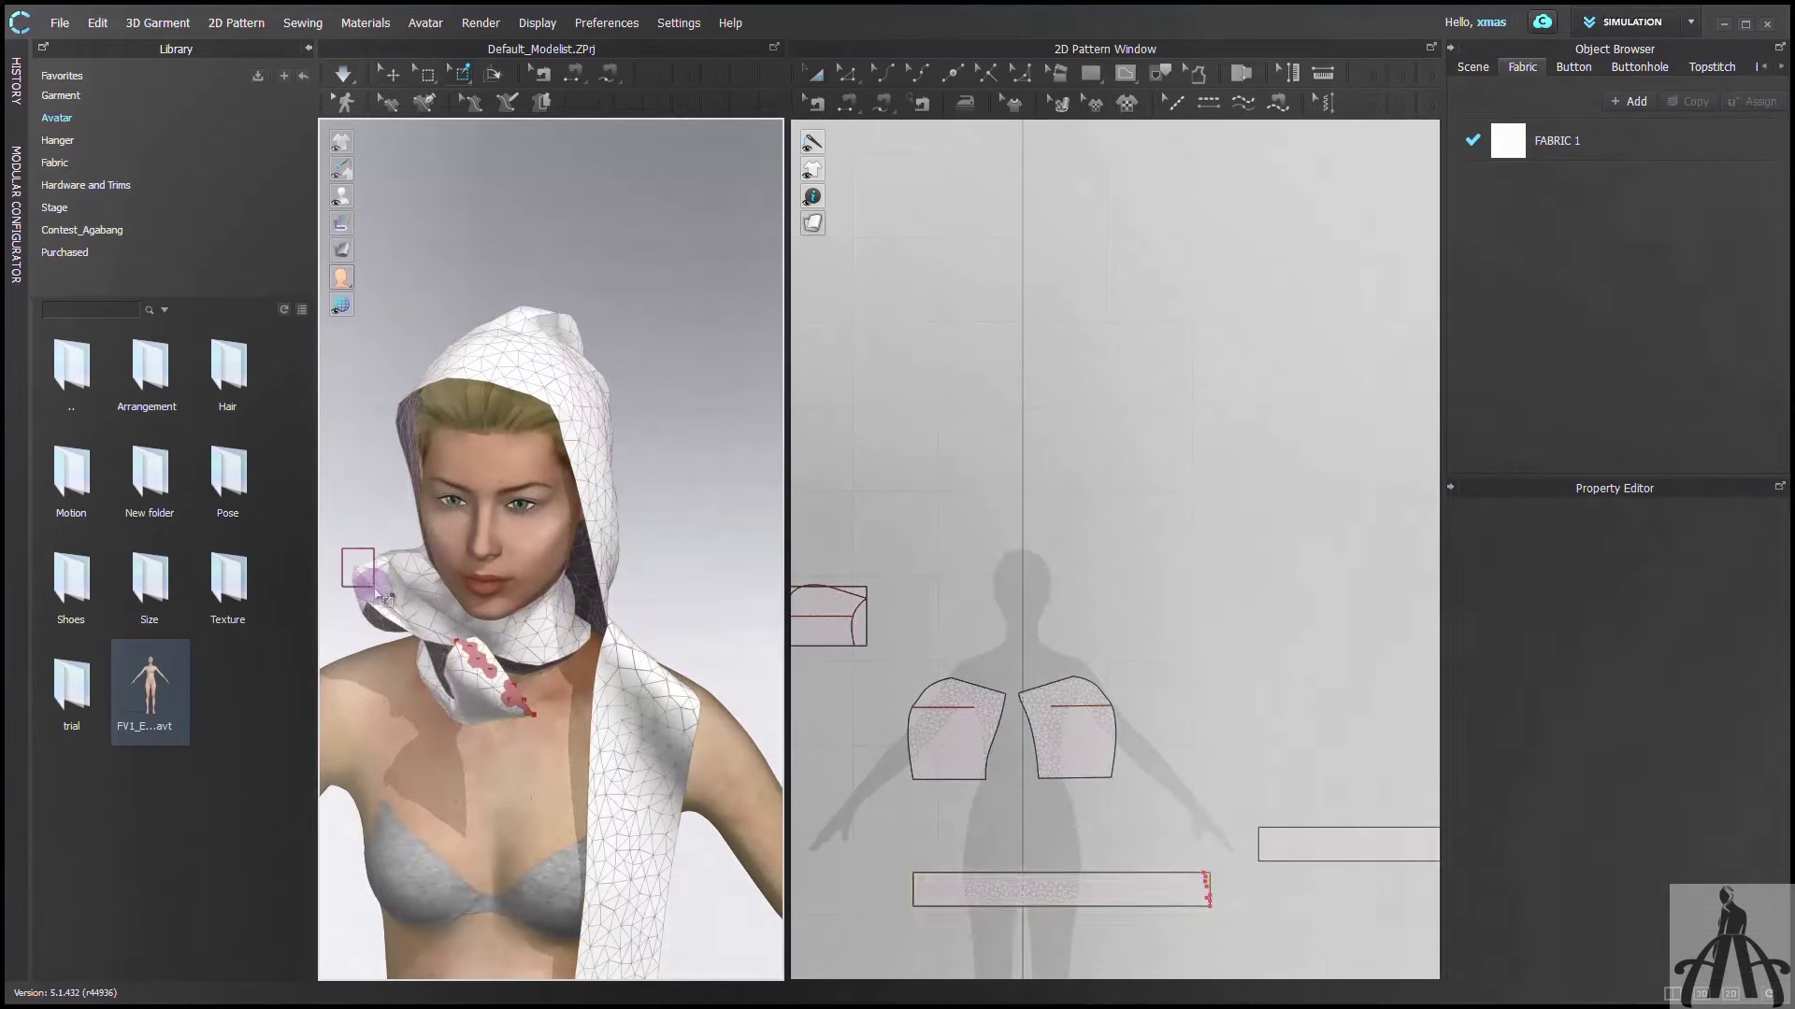
# Extend the mirrored strip's free end by 10 in to match the length of the original strip
pyautogui.scroll(-3, 552, 598)
pyautogui.scroll(-4, 1104, 756)
pyautogui.press('z')
pyautogui.rightClick(1155, 802)
pyautogui.write('1')
pyautogui.moveTo(1185, 803); pyautogui.dragTo(1148, 830)
pyautogui.press('Return')
# Pin the mirrored strip's free end and pull it across the chest to the avatar's right side during simulation
pyautogui.click(460, 73)
pyautogui.press('q')
pyautogui.scroll(-2, 561, 900)
pyautogui.press('space')
pyautogui.moveTo(557, 902); pyautogui.dragTo(449, 692)
# Carry the mirrored strip's pinned end around the back of the neck towards the avatar's left side
pyautogui.scroll(4, 518, 687)
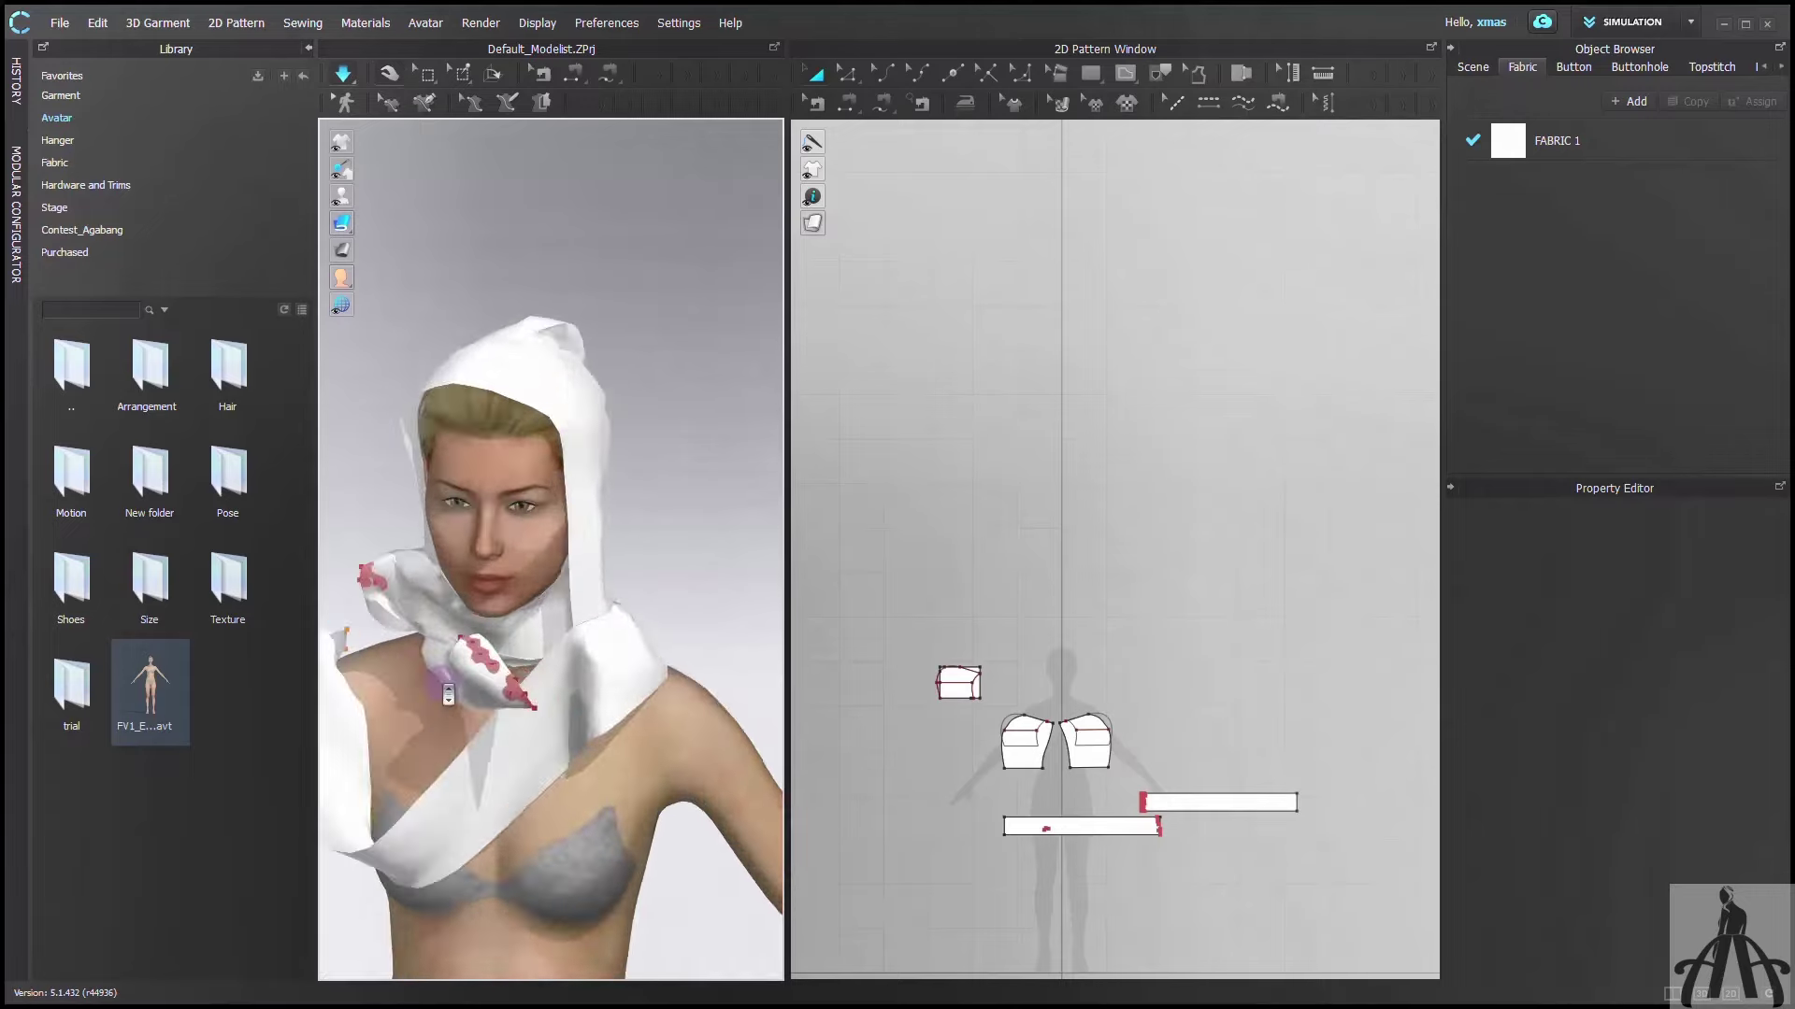
pyautogui.moveTo(467, 673); pyautogui.dragTo(598, 673, button='right')
pyautogui.moveTo(472, 531); pyautogui.dragTo(514, 692, button='right')
pyautogui.rightClick(545, 553)
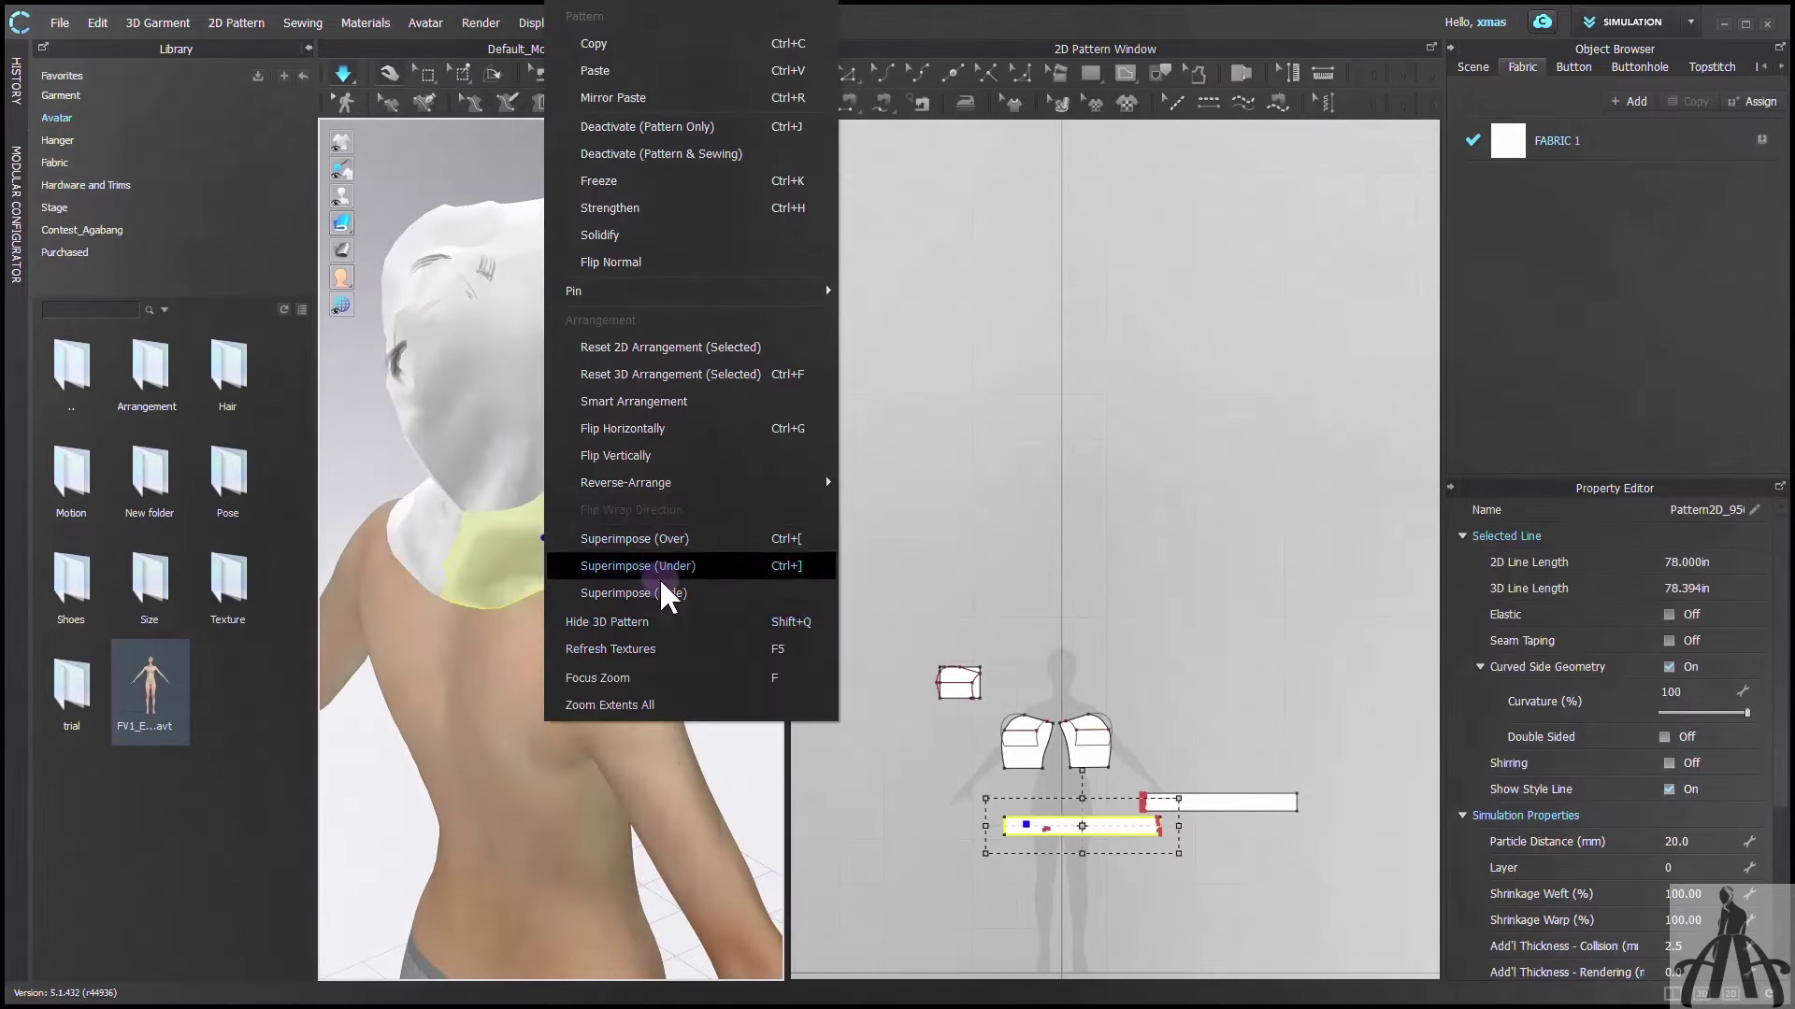
pyautogui.moveTo(673, 730)
pyautogui.mouseDown(button='right')
pyautogui.moveTo(617, 729)
pyautogui.moveTo(596, 709)
pyautogui.mouseUp(button='right')
pyautogui.moveTo(421, 580)
pyautogui.mouseDown()
pyautogui.moveTo(352, 513)
pyautogui.moveTo(366, 561)
pyautogui.moveTo(276, 485)
pyautogui.moveTo(372, 512)
pyautogui.mouseUp()
# Pin another section of the mirrored strip near its hood end and resume the simulation
pyautogui.press('space')
pyautogui.press('w')
pyautogui.press('q')
pyautogui.press('space')
pyautogui.press('space')
pyautogui.press('w')
pyautogui.press('q')
pyautogui.press('space')
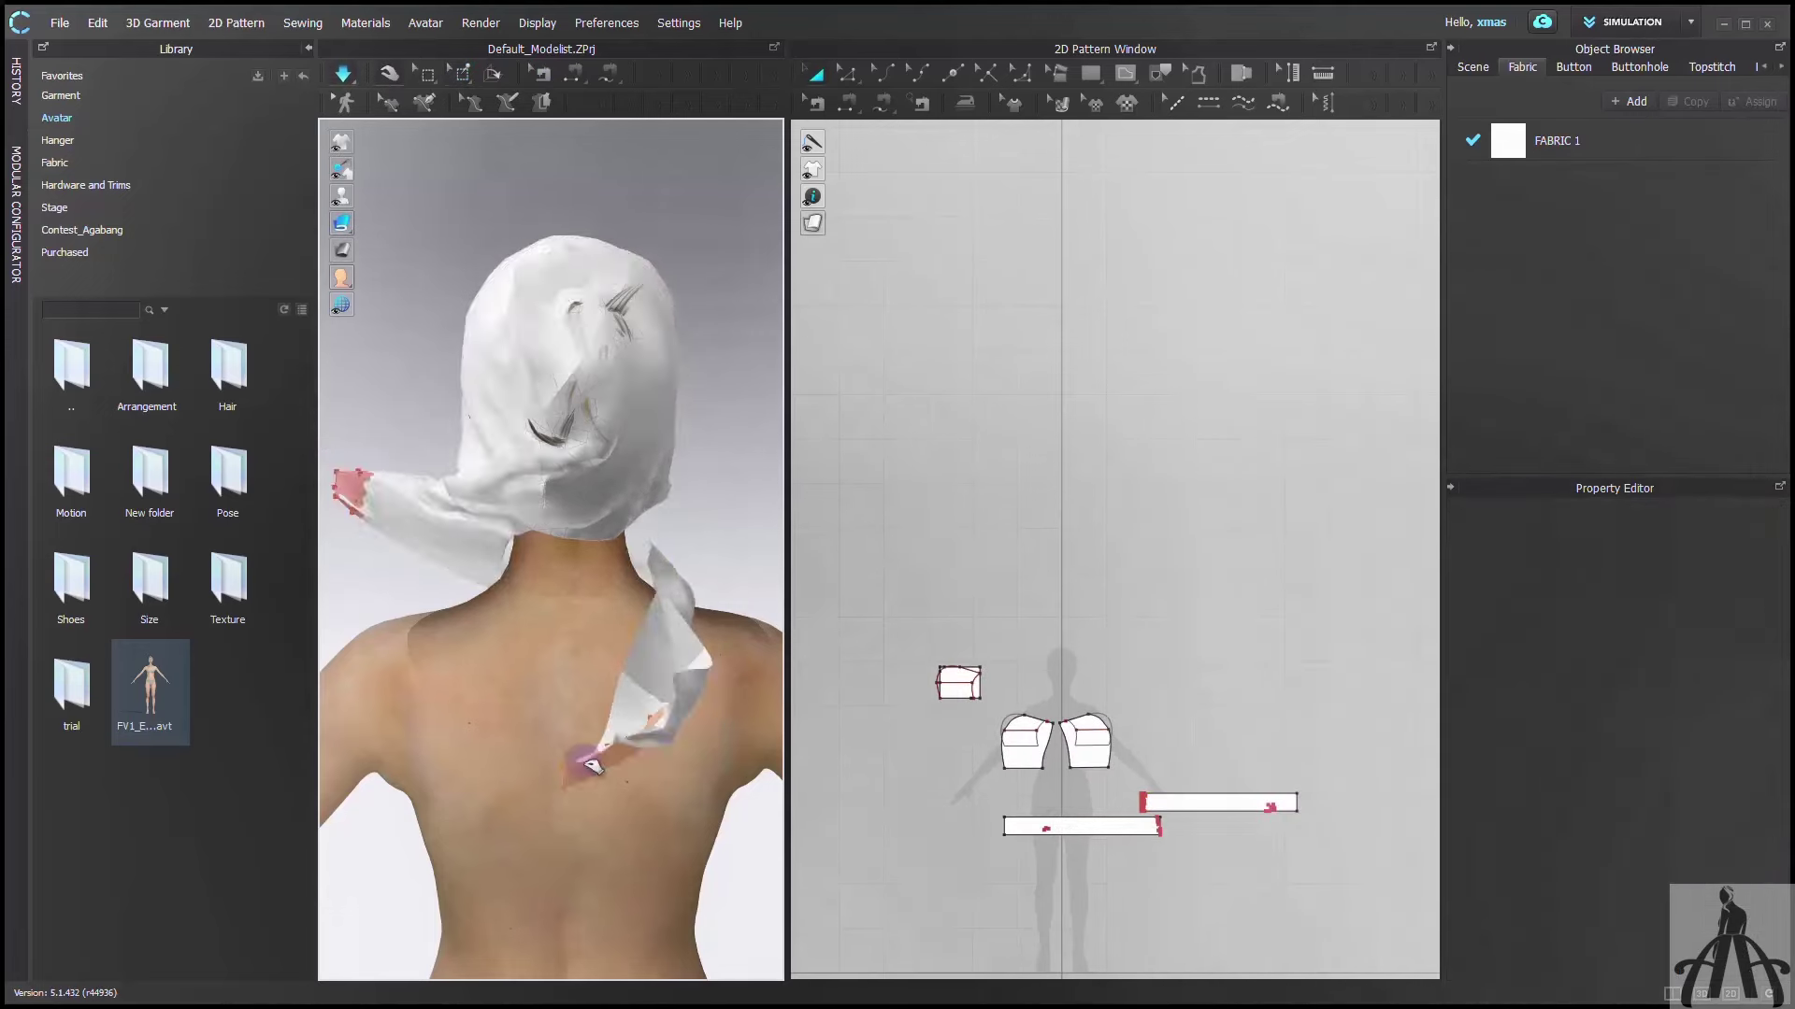
# Bring the mirrored strip's free end forward over the avatar's left shoulder onto the chest and delete its end pins
pyautogui.moveTo(586, 761); pyautogui.dragTo(612, 624, button='right')
pyautogui.moveTo(612, 625); pyautogui.dragTo(573, 867)
pyautogui.moveTo(572, 867); pyautogui.dragTo(692, 935, button='right')
pyautogui.moveTo(514, 785); pyautogui.dragTo(499, 881)
pyautogui.rightClick(491, 888)
pyautogui.click(597, 763)
# Delete the remaining pins on the mirrored strip and pull the strip forward to tighten its wrap around the neck
pyautogui.scroll(2, 598, 748)
pyautogui.rightClick(666, 605)
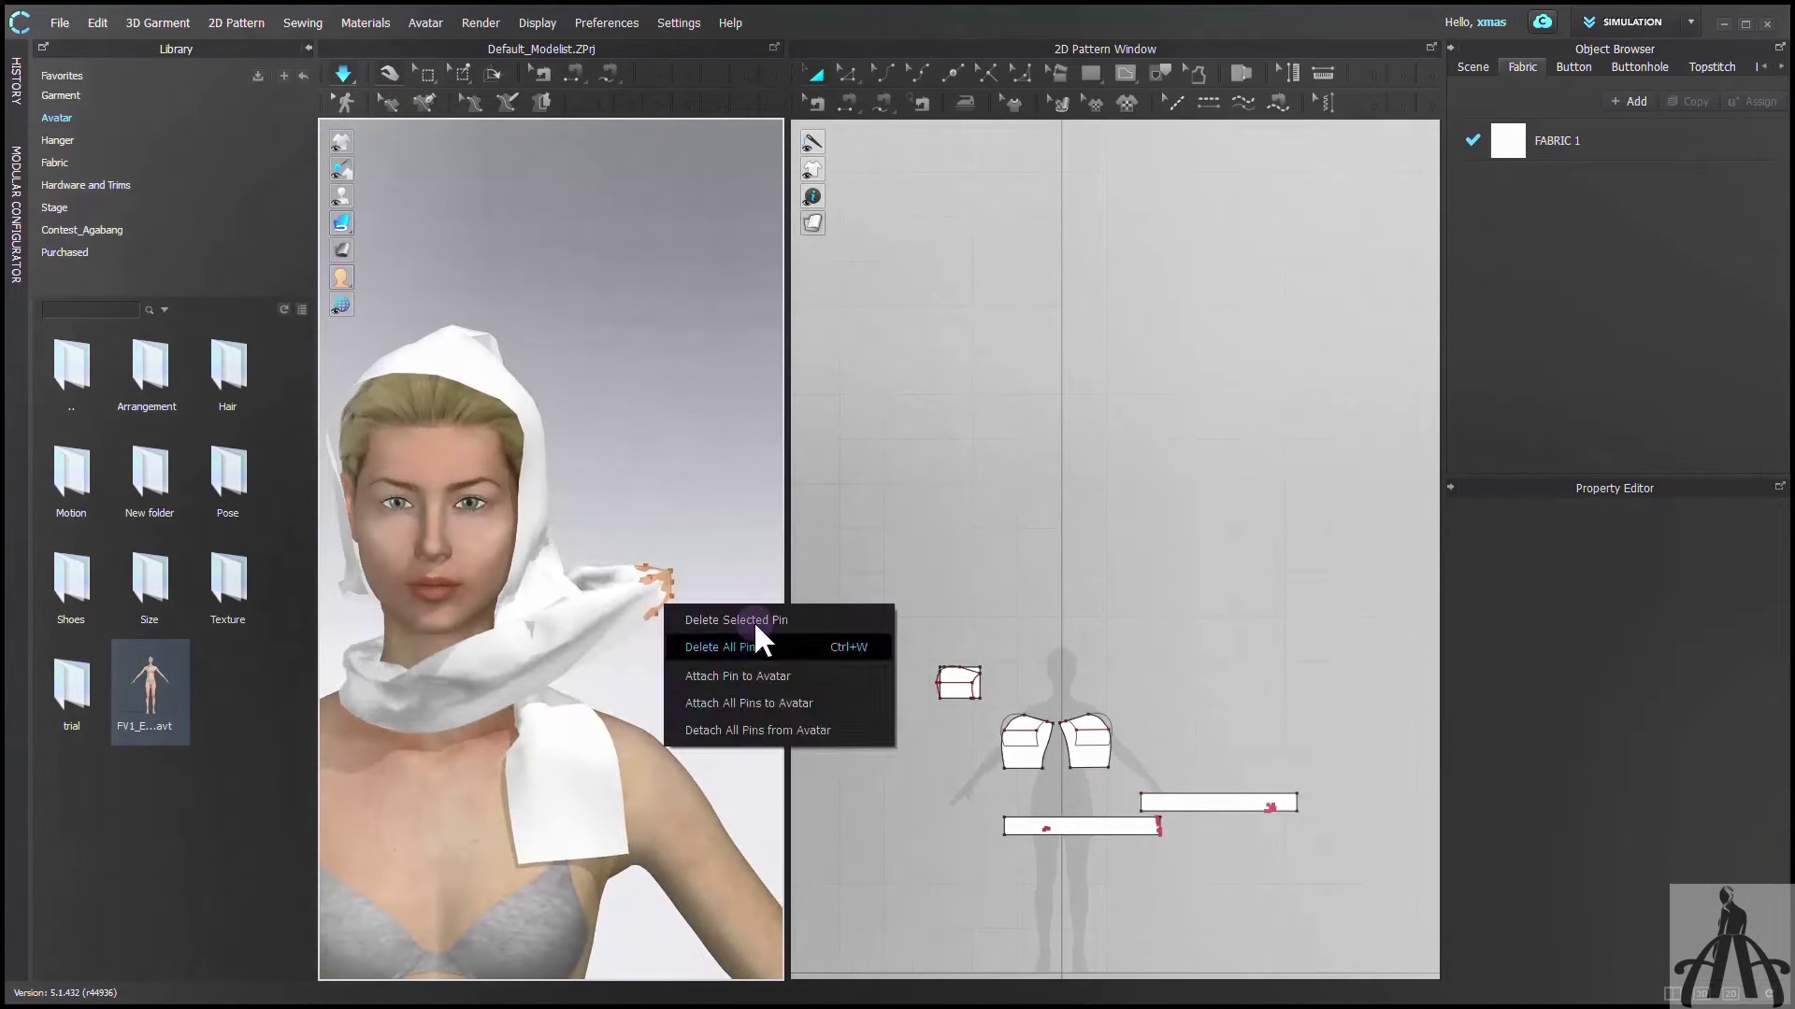
pyautogui.click(752, 622)
pyautogui.moveTo(640, 612); pyautogui.dragTo(280, 670)
pyautogui.moveTo(547, 841); pyautogui.dragTo(368, 993)
pyautogui.moveTo(421, 677); pyautogui.dragTo(317, 633)
pyautogui.moveTo(655, 795); pyautogui.dragTo(449, 795, button='right')
pyautogui.moveTo(374, 795); pyautogui.dragTo(256, 861)
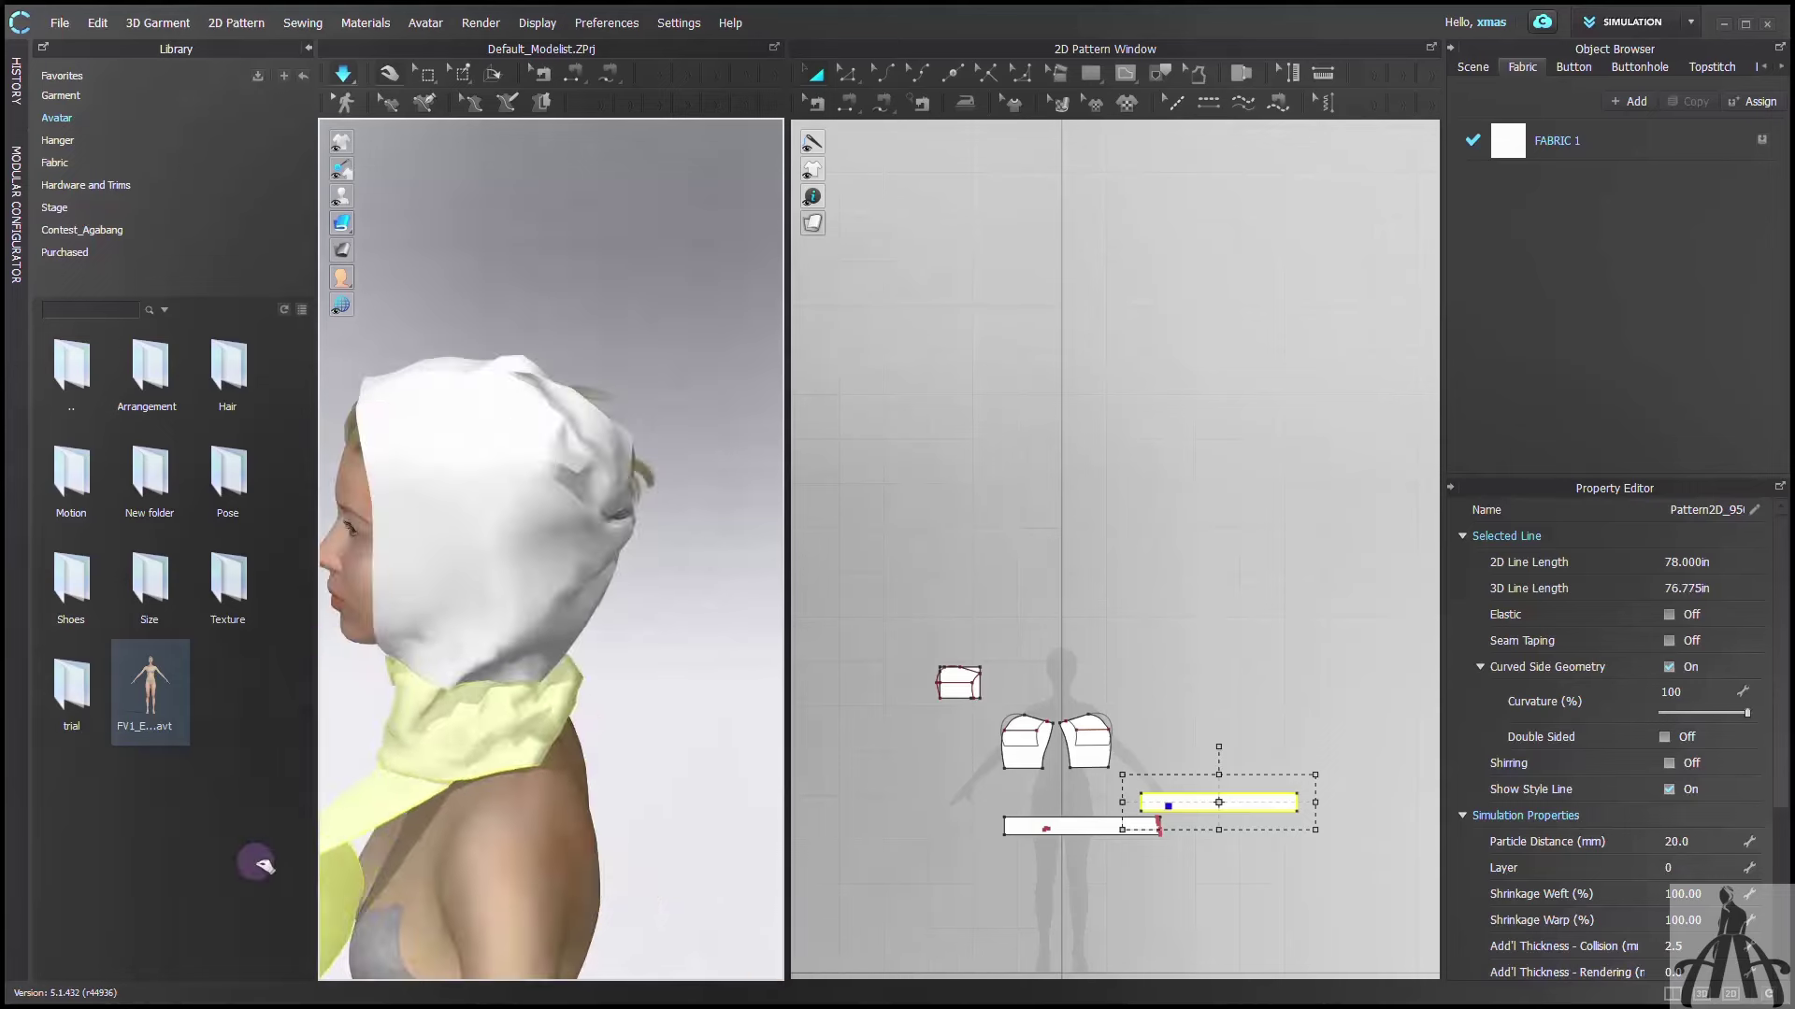
# Delete the original strip's remaining pins and pull its free end down over the avatar's right side of the chest
pyautogui.moveTo(449, 795); pyautogui.dragTo(654, 794, button='right')
pyautogui.rightClick(1084, 827)
pyautogui.click(1196, 794)
pyautogui.moveTo(523, 794)
pyautogui.mouseDown(button='right')
pyautogui.moveTo(689, 837)
pyautogui.moveTo(549, 769)
pyautogui.mouseUp(button='right')
pyautogui.moveTo(561, 663); pyautogui.dragTo(585, 765)
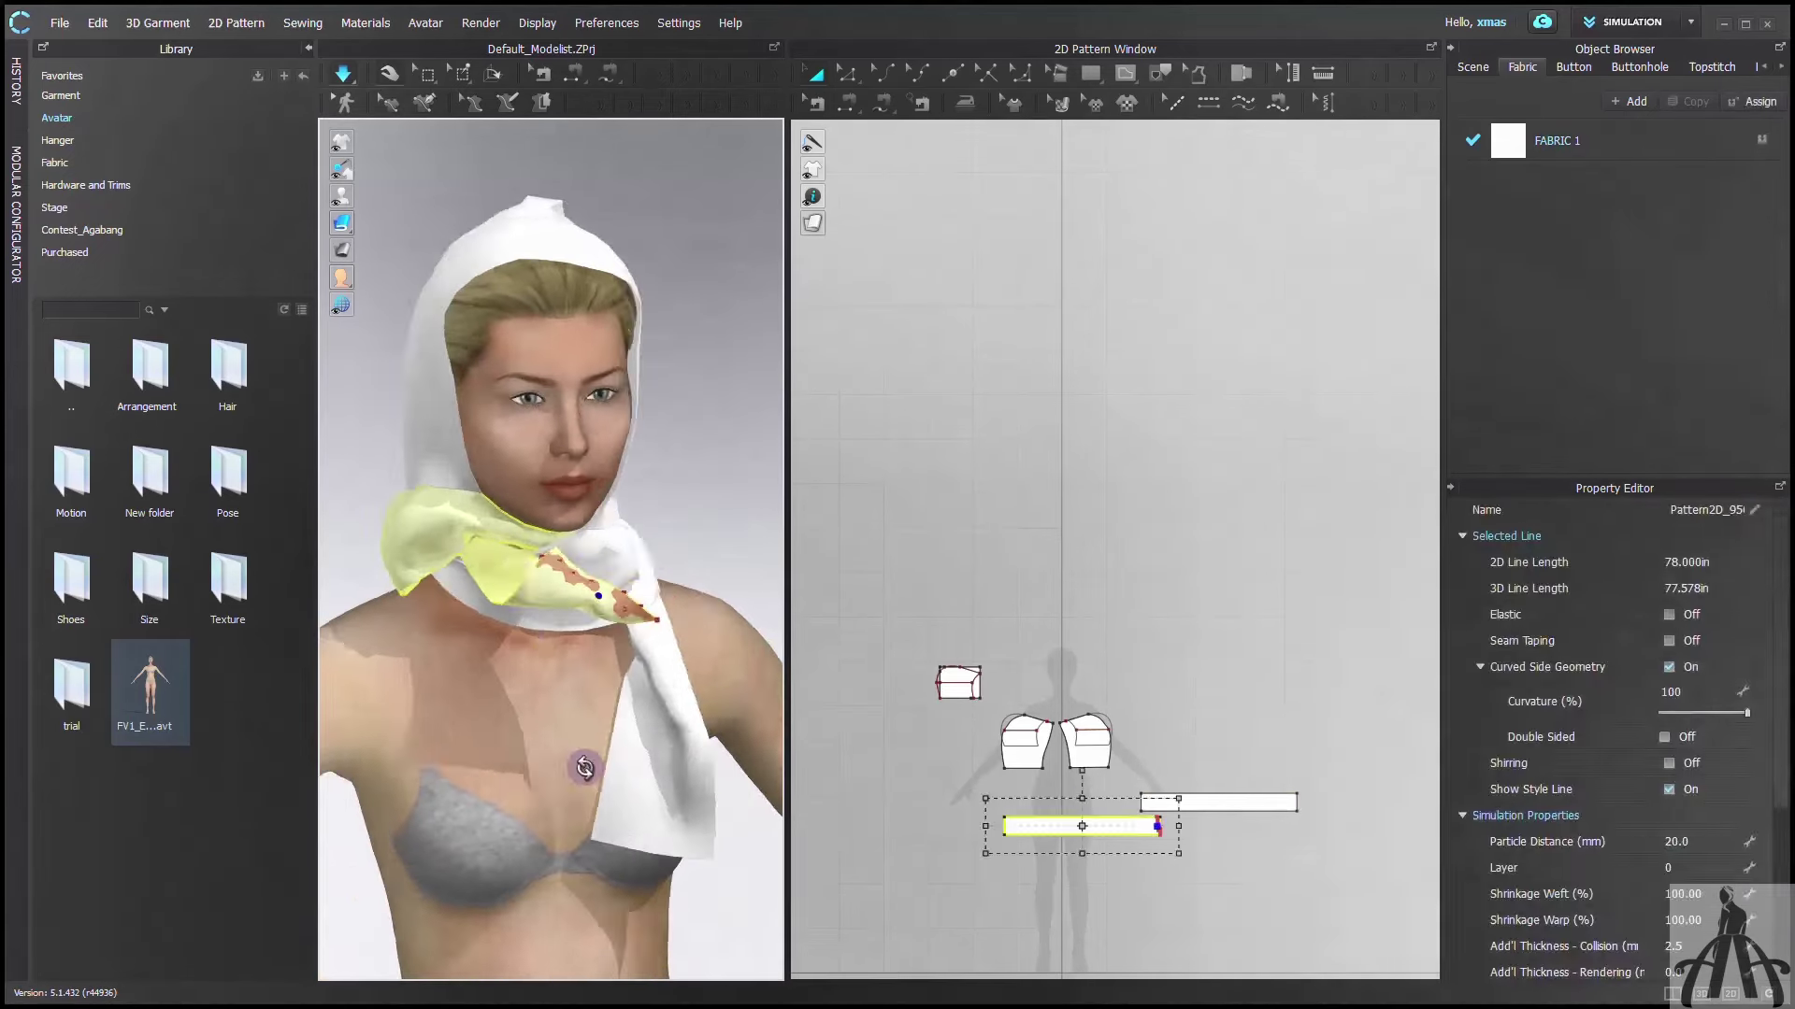
pyautogui.rightClick(673, 580)
pyautogui.click(748, 598)
pyautogui.moveTo(641, 601); pyautogui.dragTo(531, 661)
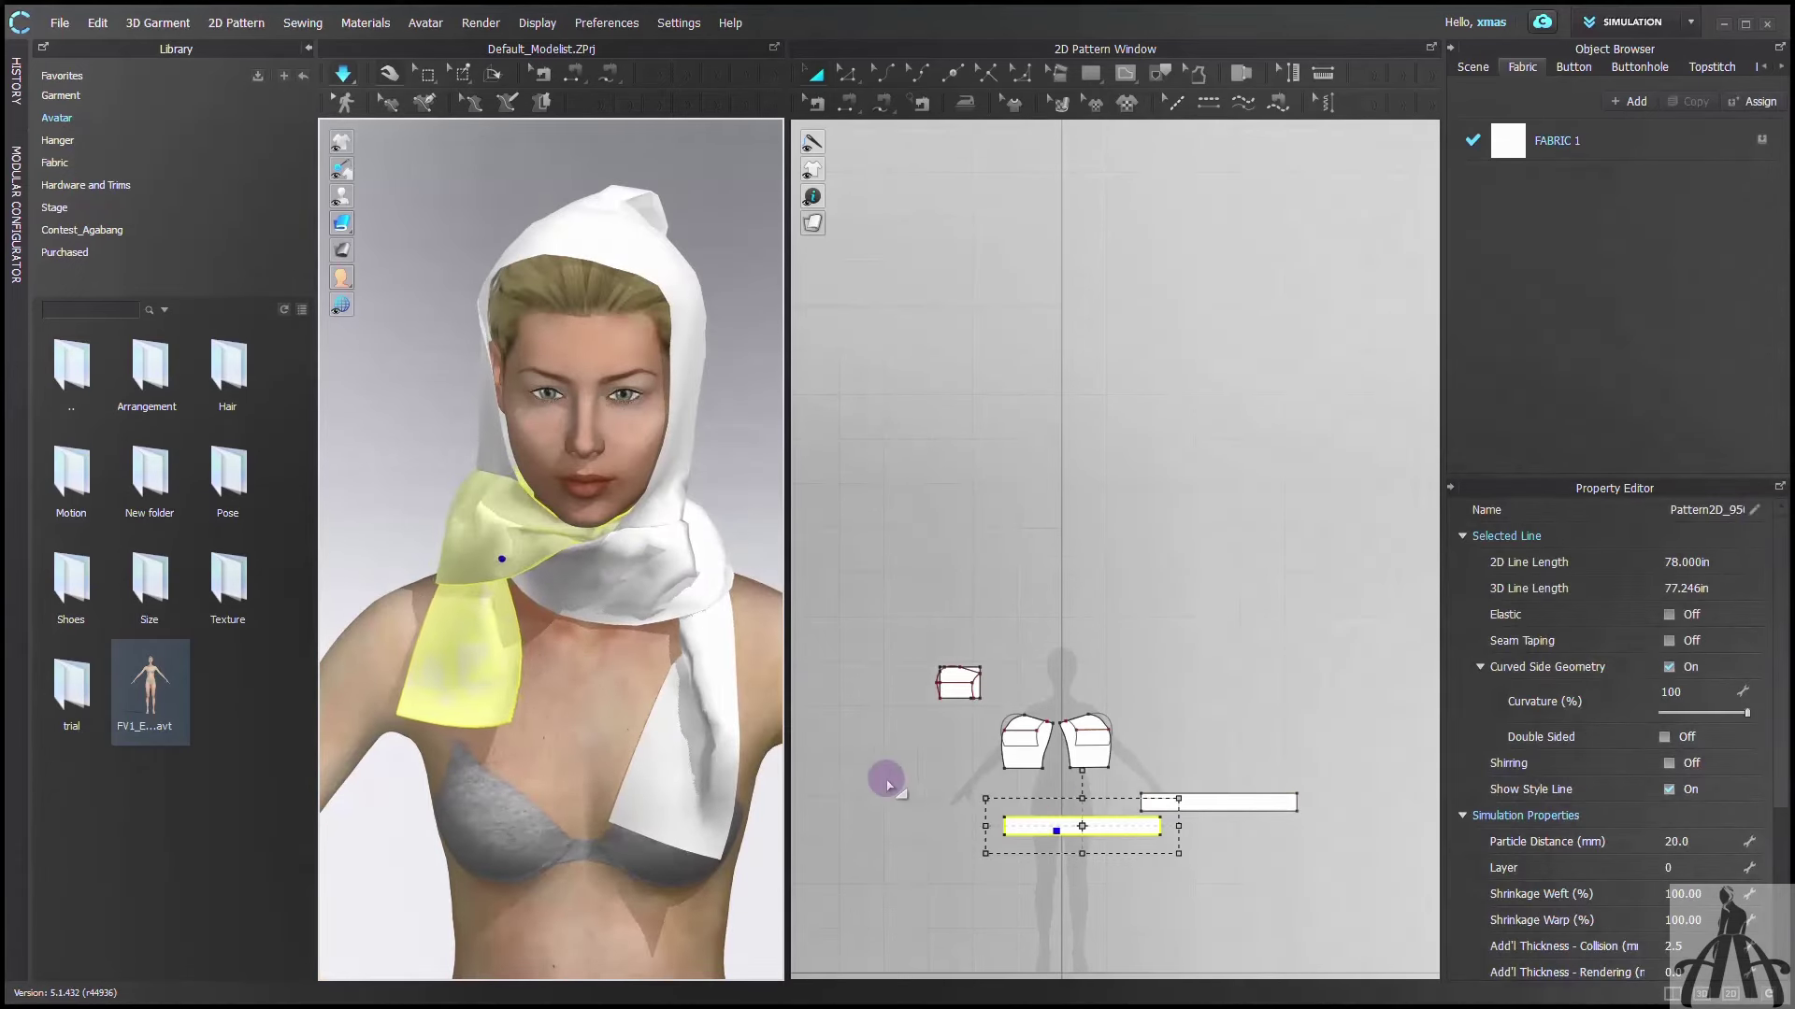
# Extend the free ends of both strips by a further 10 in and simulate the garment
pyautogui.press('z')
pyautogui.rightClick(1178, 831)
pyautogui.write('1')
pyautogui.moveTo(1160, 831); pyautogui.dragTo(1126, 803)
pyautogui.click(858, 547)
pyautogui.rightClick(1126, 803)
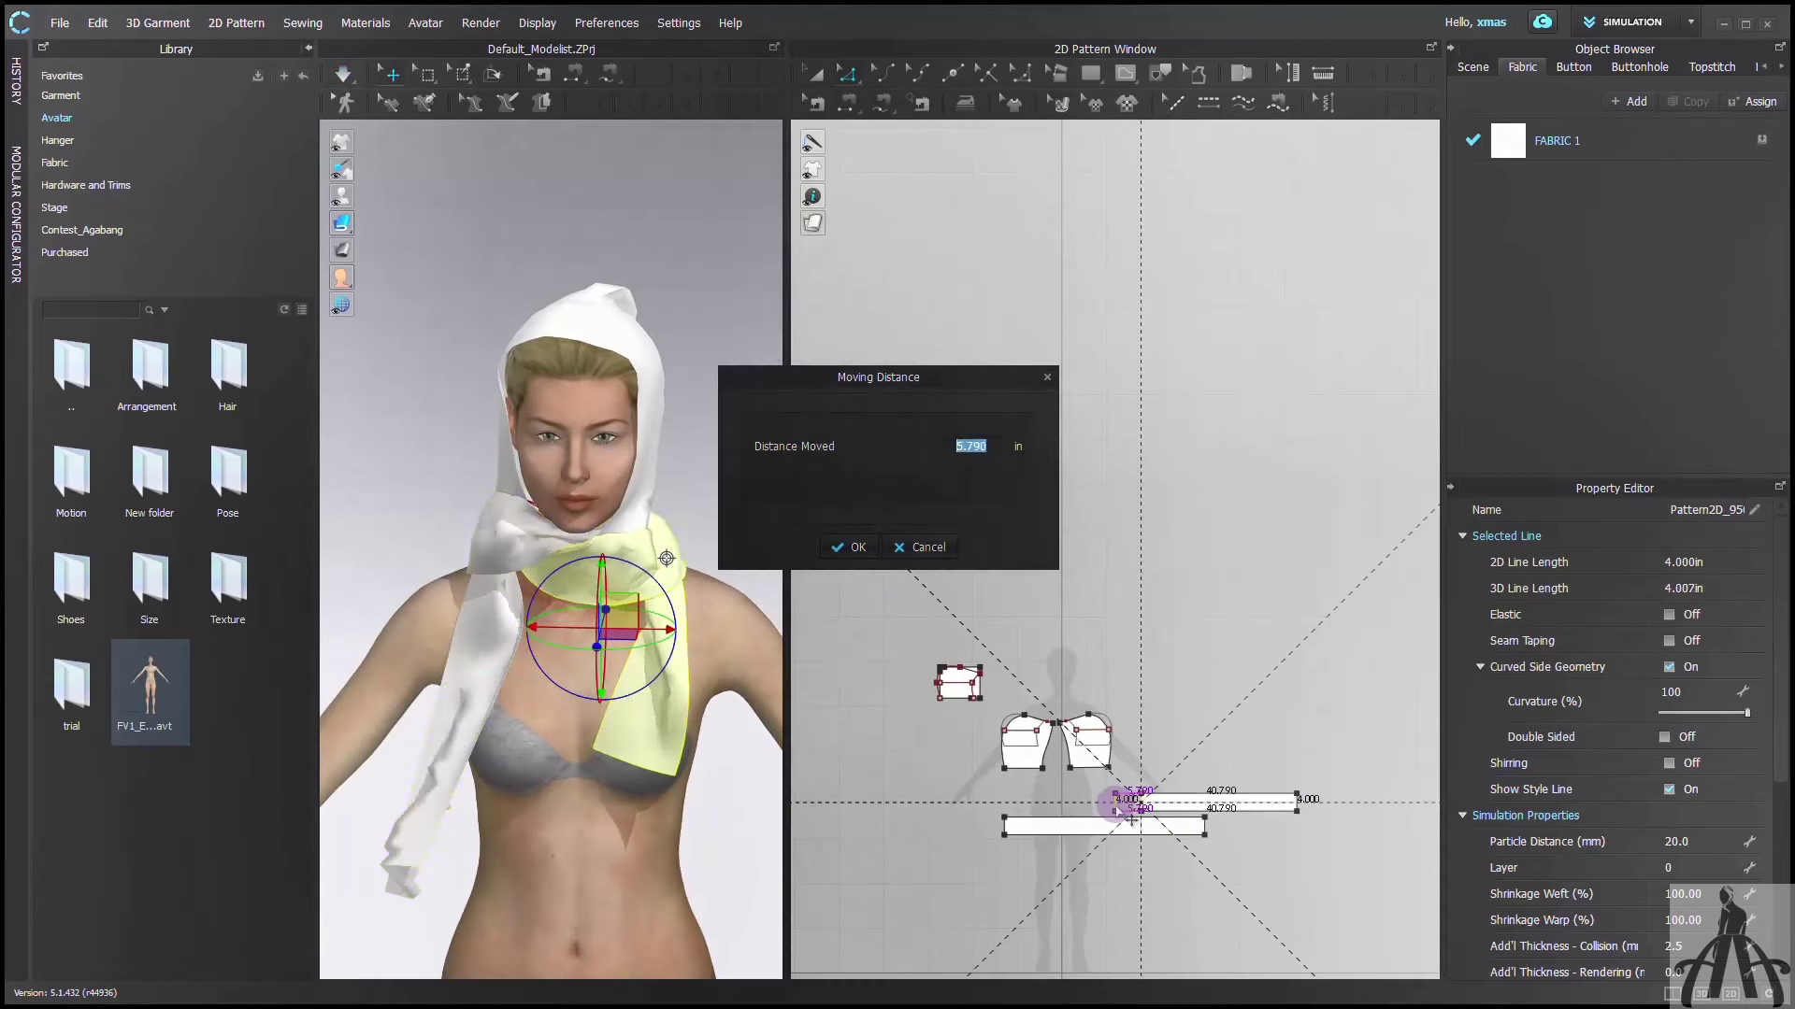
pyautogui.write('10')
pyautogui.press('Return')
pyautogui.press('space')
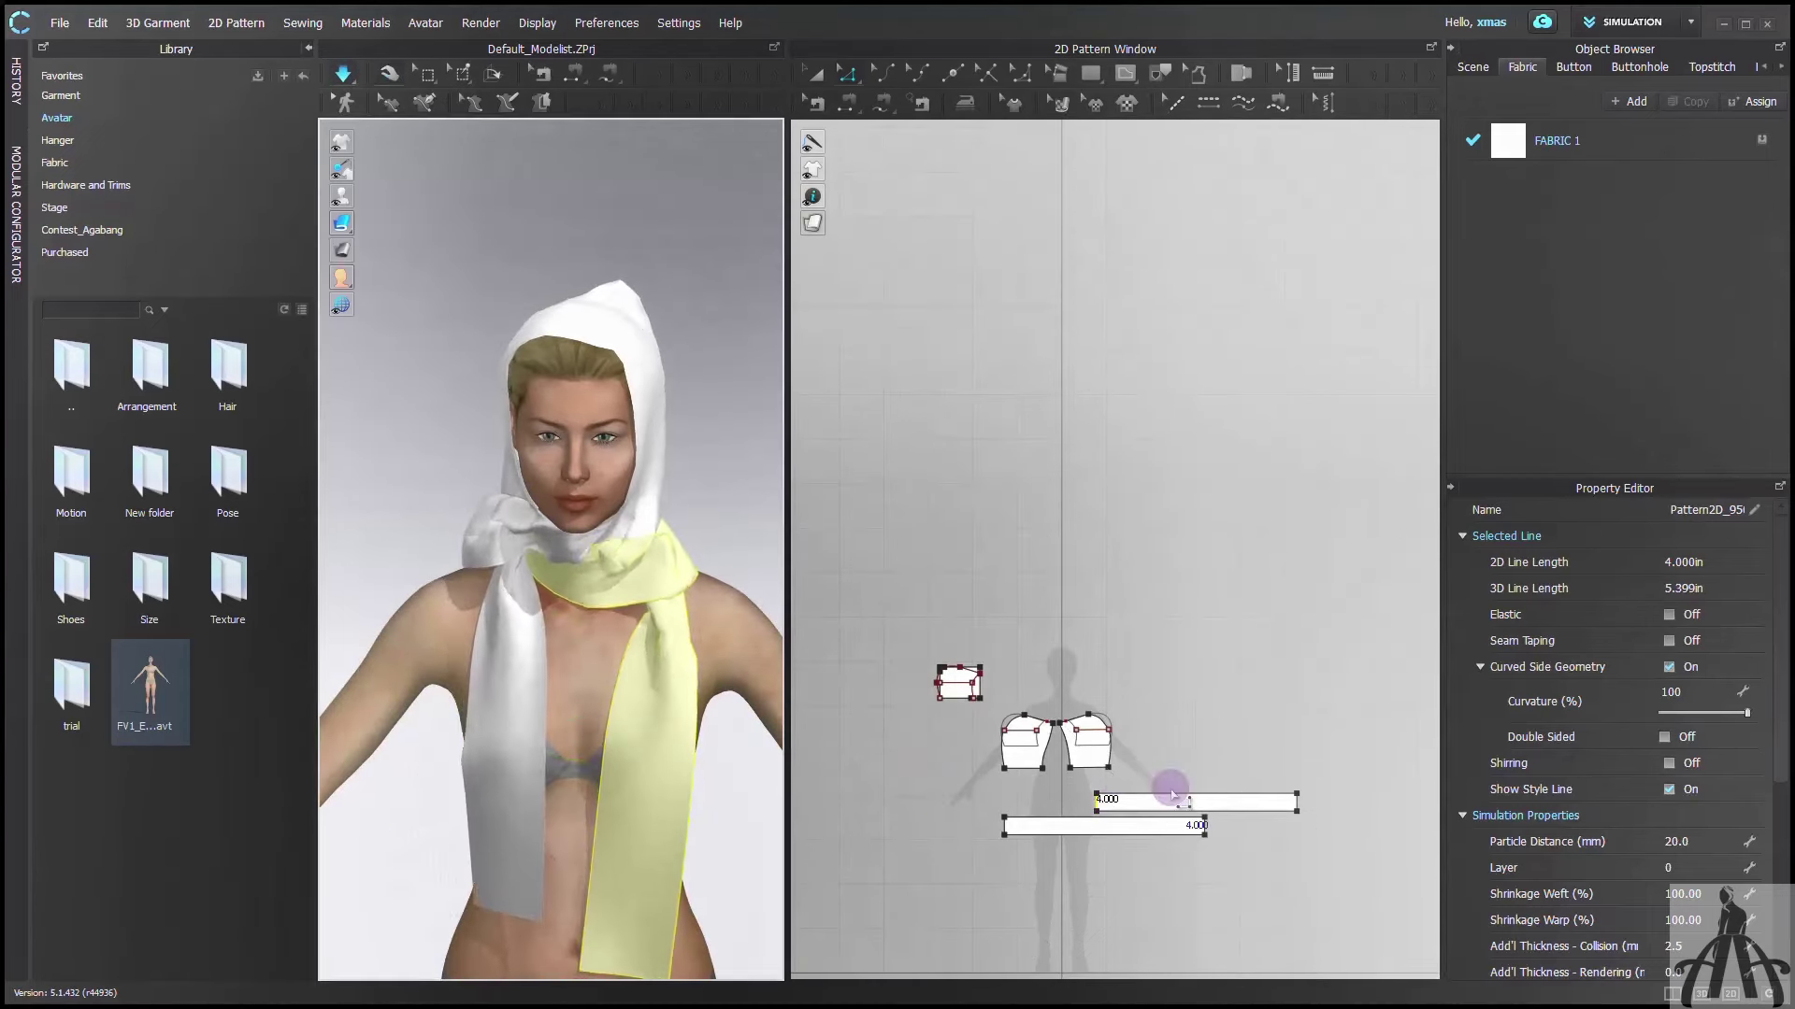
# Pull the neck wrap, the hood's front edges and its back in the running simulation to adjust their drape
pyautogui.scroll(2, 1177, 813)
pyautogui.scroll(-2, 551, 765)
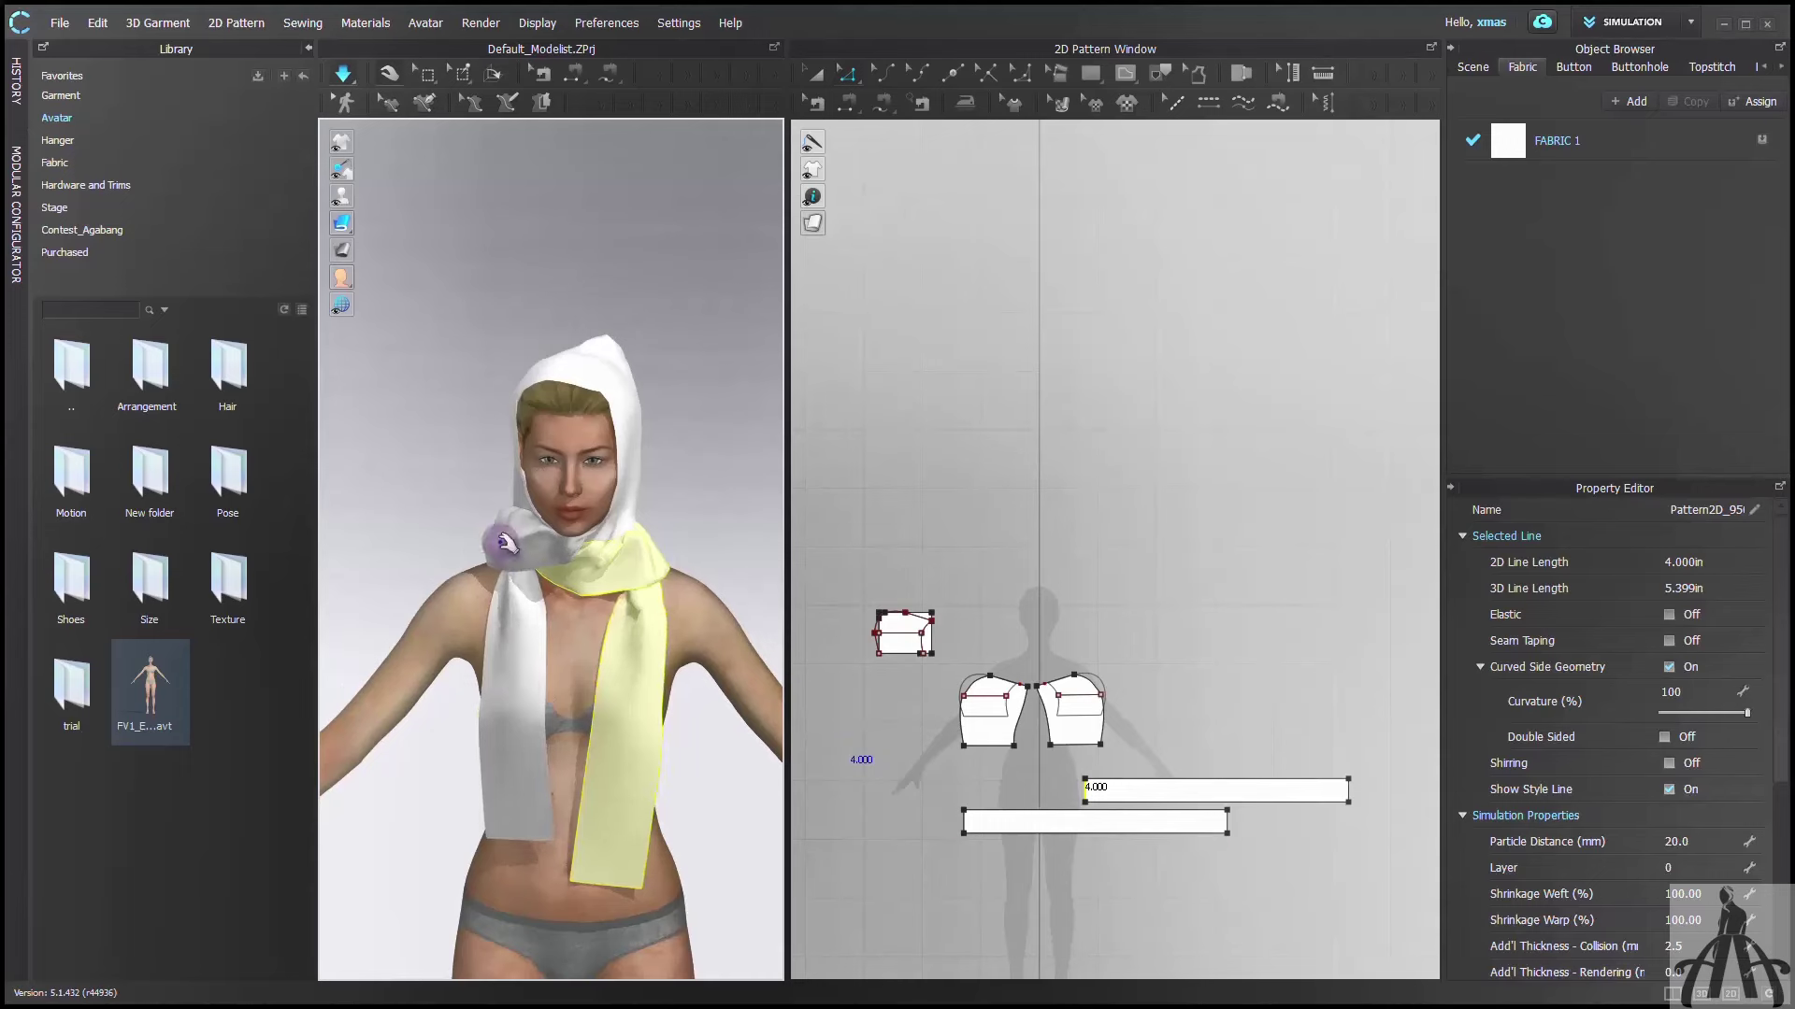
pyautogui.moveTo(502, 543); pyautogui.dragTo(578, 473)
pyautogui.moveTo(610, 353); pyautogui.dragTo(553, 307)
pyautogui.moveTo(539, 373); pyautogui.dragTo(492, 407)
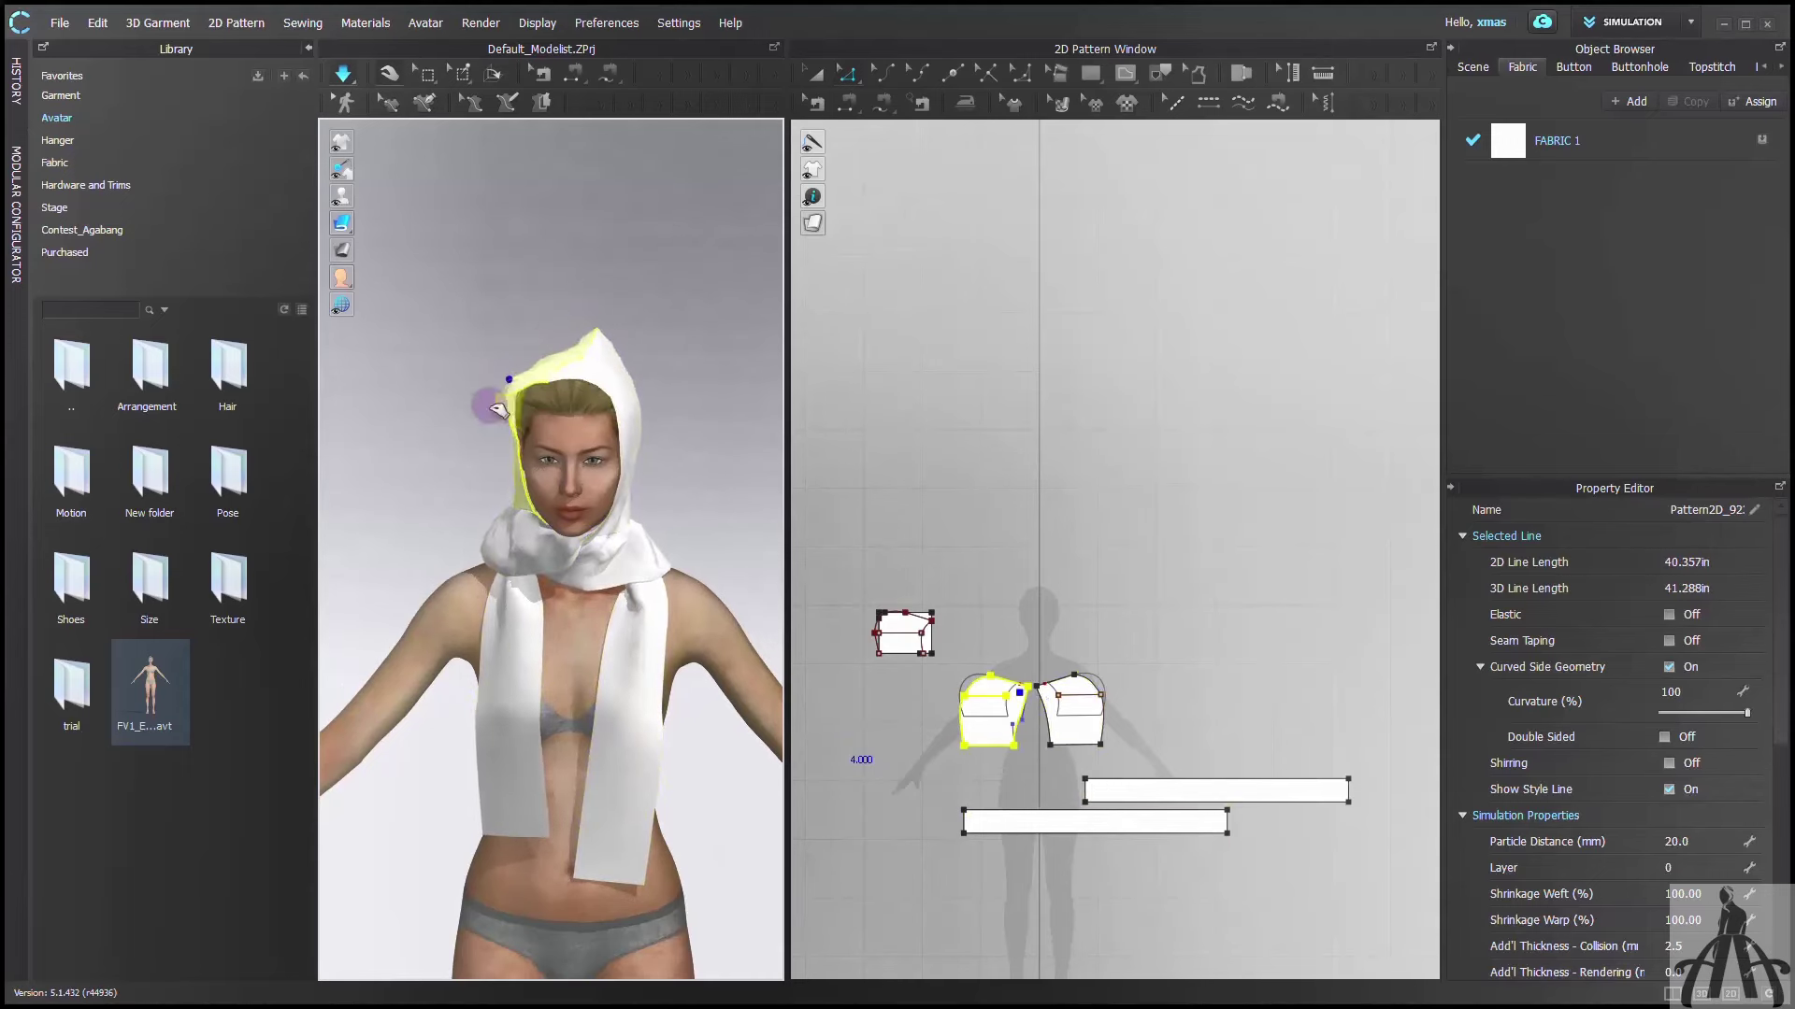
pyautogui.moveTo(613, 359); pyautogui.dragTo(550, 315)
pyautogui.moveTo(772, 468); pyautogui.dragTo(491, 521, button='right')
pyautogui.moveTo(607, 458); pyautogui.dragTo(650, 502)
# Adjust the seam ends on both strips to match the bottom edges of the hood pieces and simulate the garment
pyautogui.scroll(3, 1022, 807)
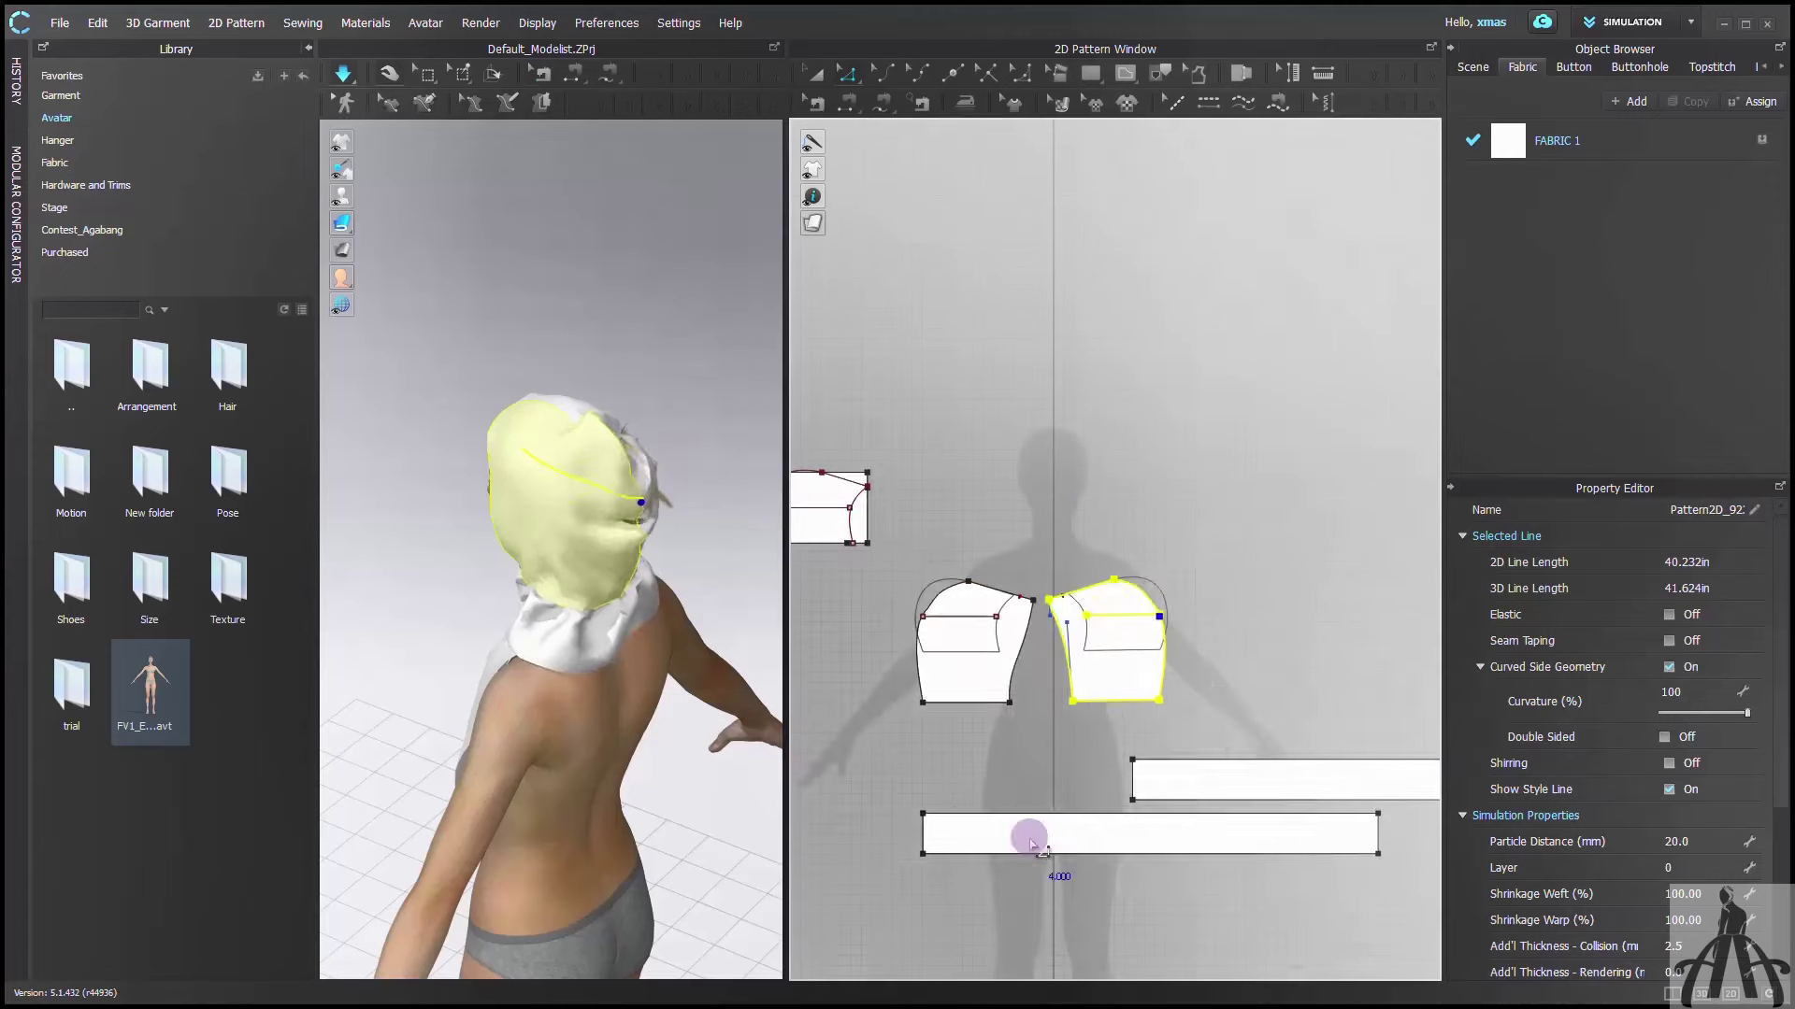
pyautogui.press('b')
pyautogui.scroll(1, 1030, 820)
pyautogui.moveTo(1099, 821); pyautogui.dragTo(998, 819)
pyautogui.click(1245, 751)
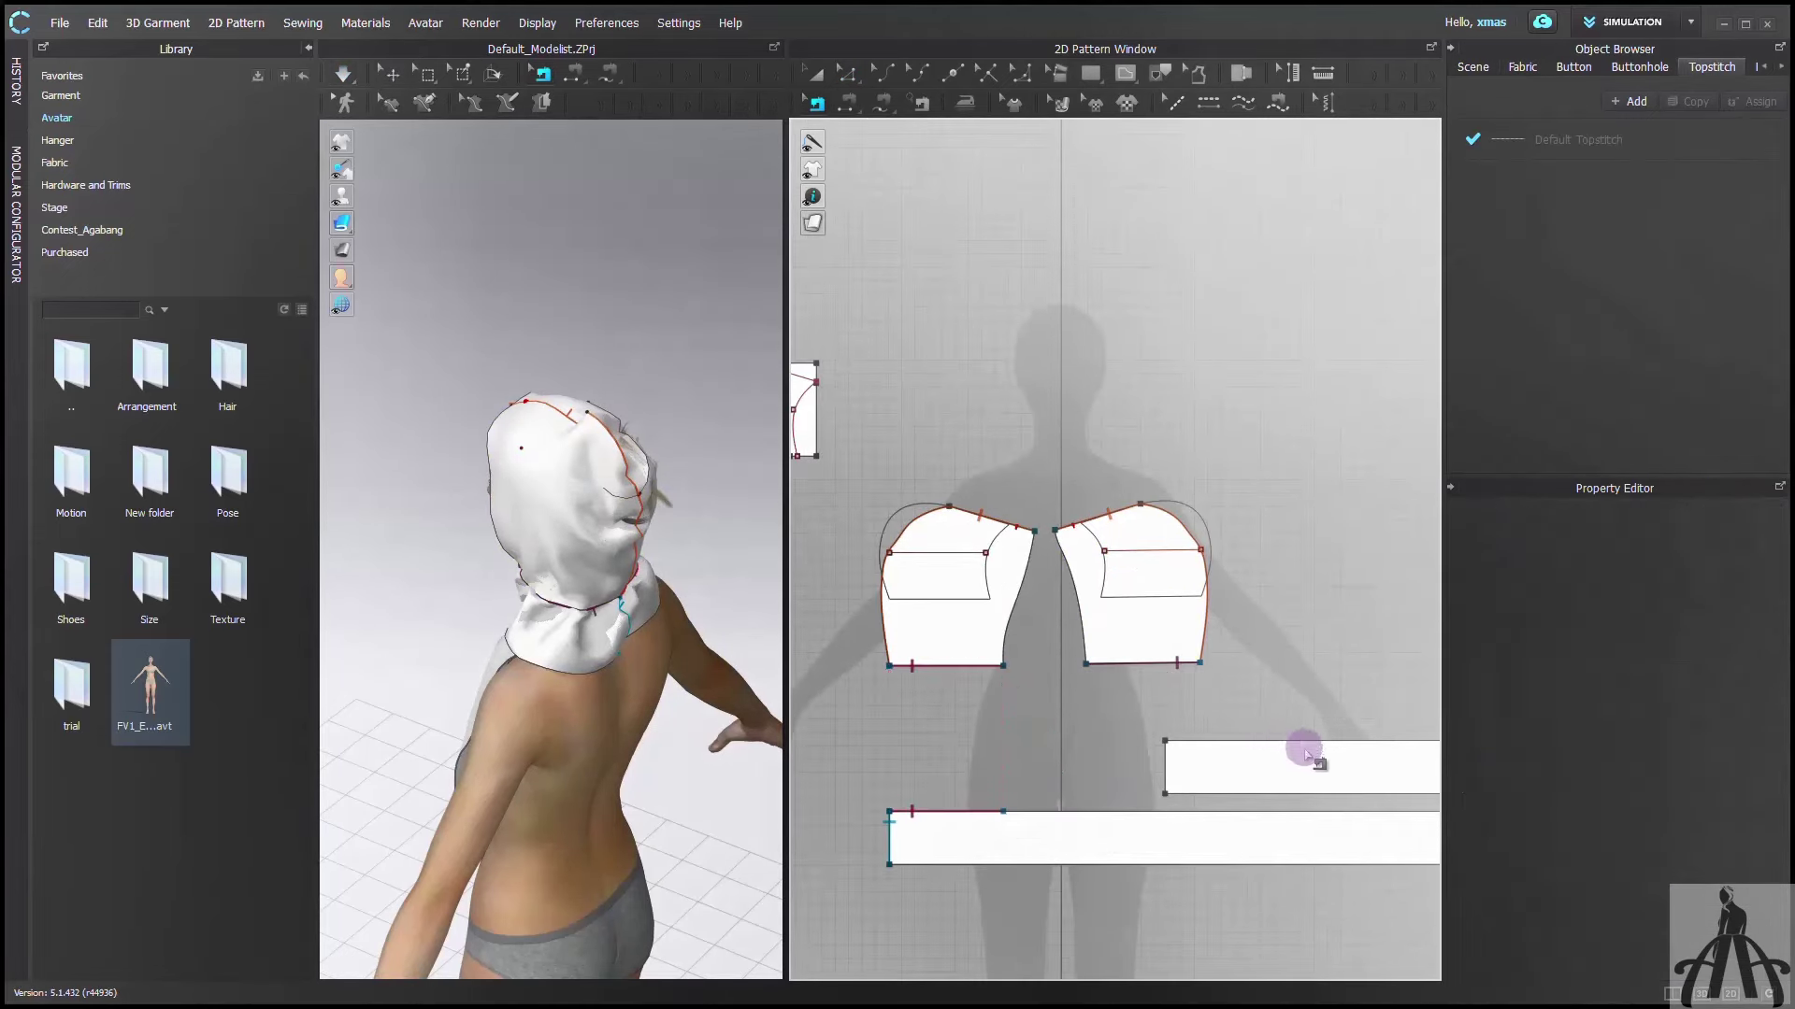
pyautogui.scroll(-3, 1257, 791)
pyautogui.scroll(-5, 1386, 764)
pyautogui.scroll(8, 1399, 776)
pyautogui.click(1279, 723)
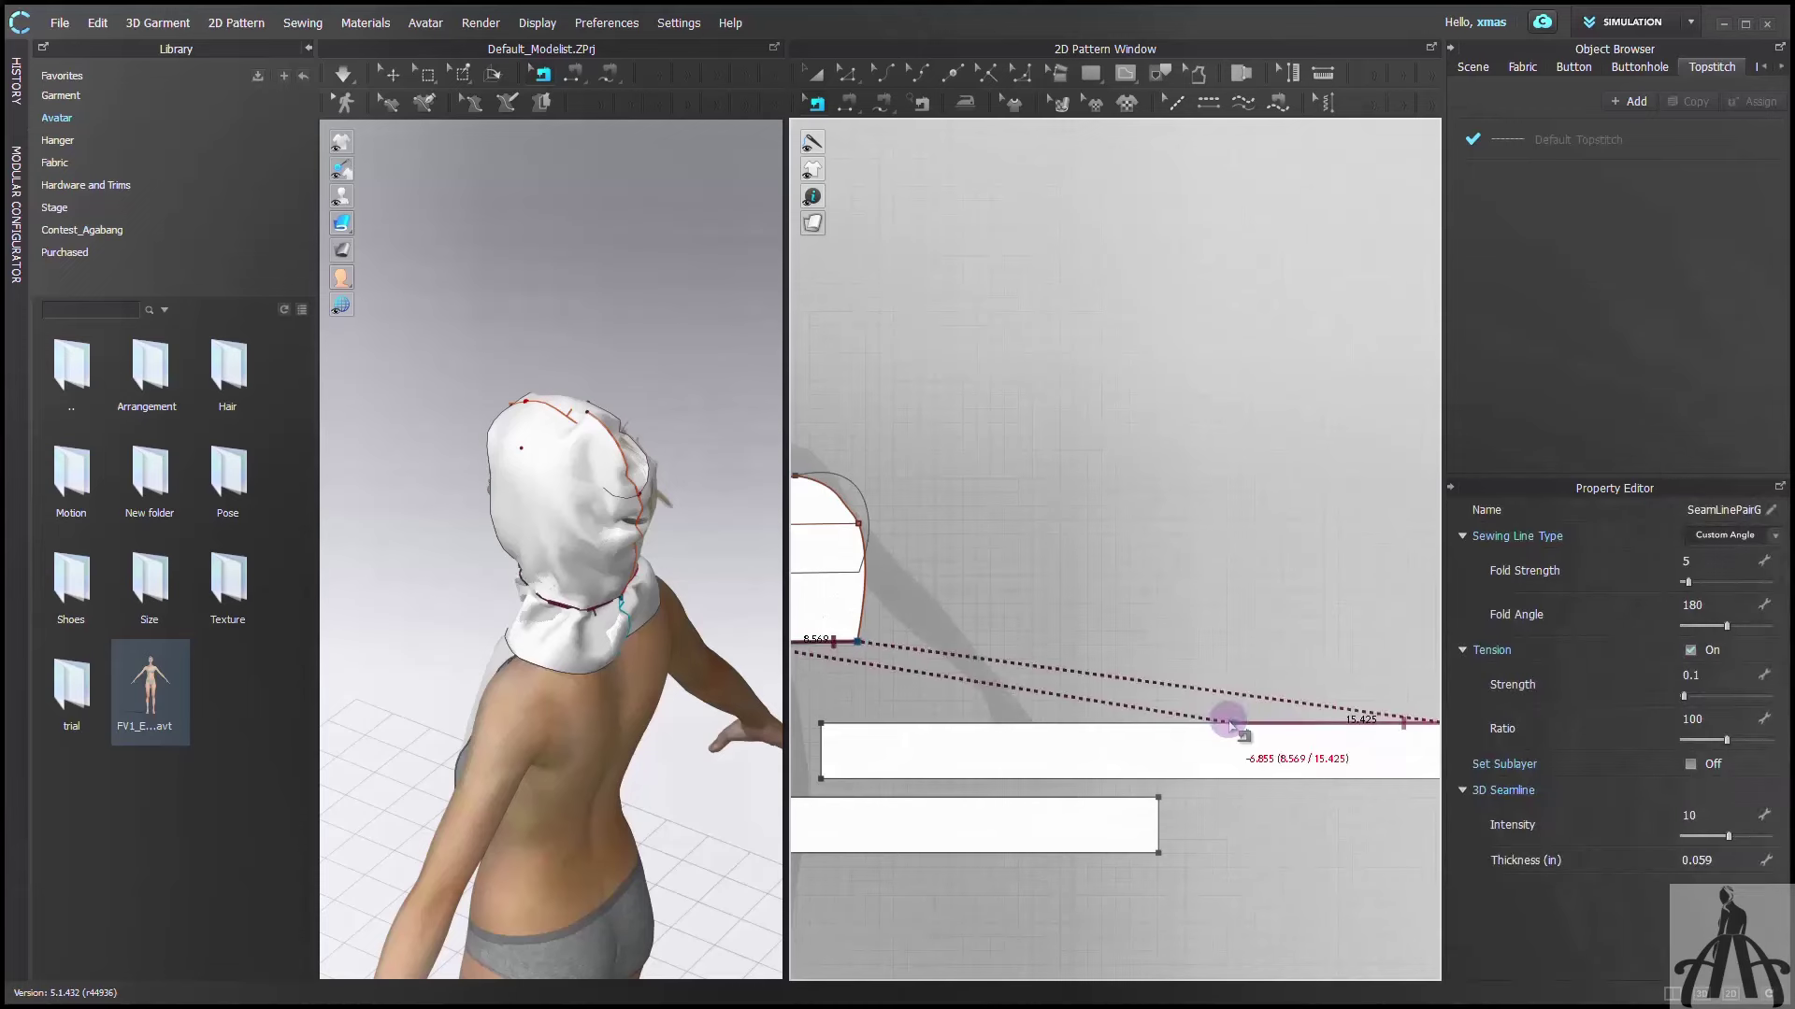
pyautogui.moveTo(1231, 722); pyautogui.dragTo(1324, 724)
pyautogui.press('space')
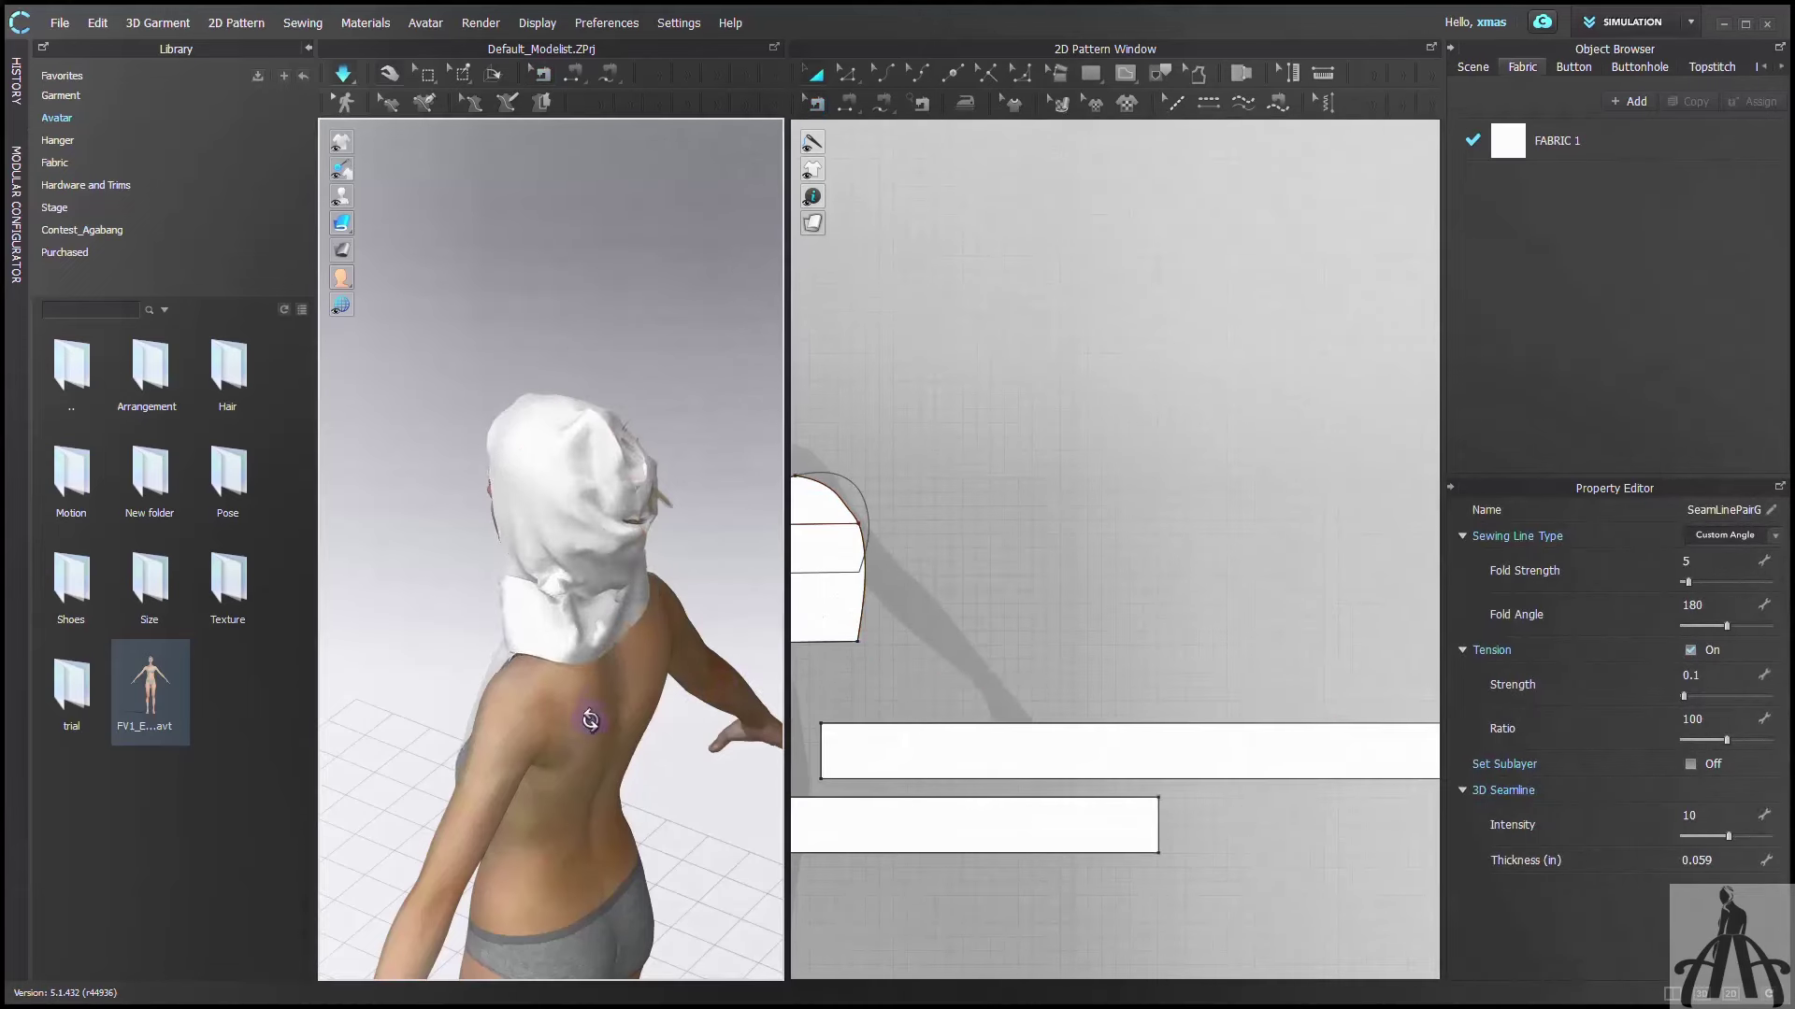
# Select both hood pieces and set their particle distance to 10 mm
pyautogui.moveTo(588, 721); pyautogui.dragTo(696, 710, button='right')
pyautogui.press('2')
pyautogui.scroll(3, 675, 598)
pyautogui.moveTo(670, 585); pyautogui.dragTo(679, 895, button='middle')
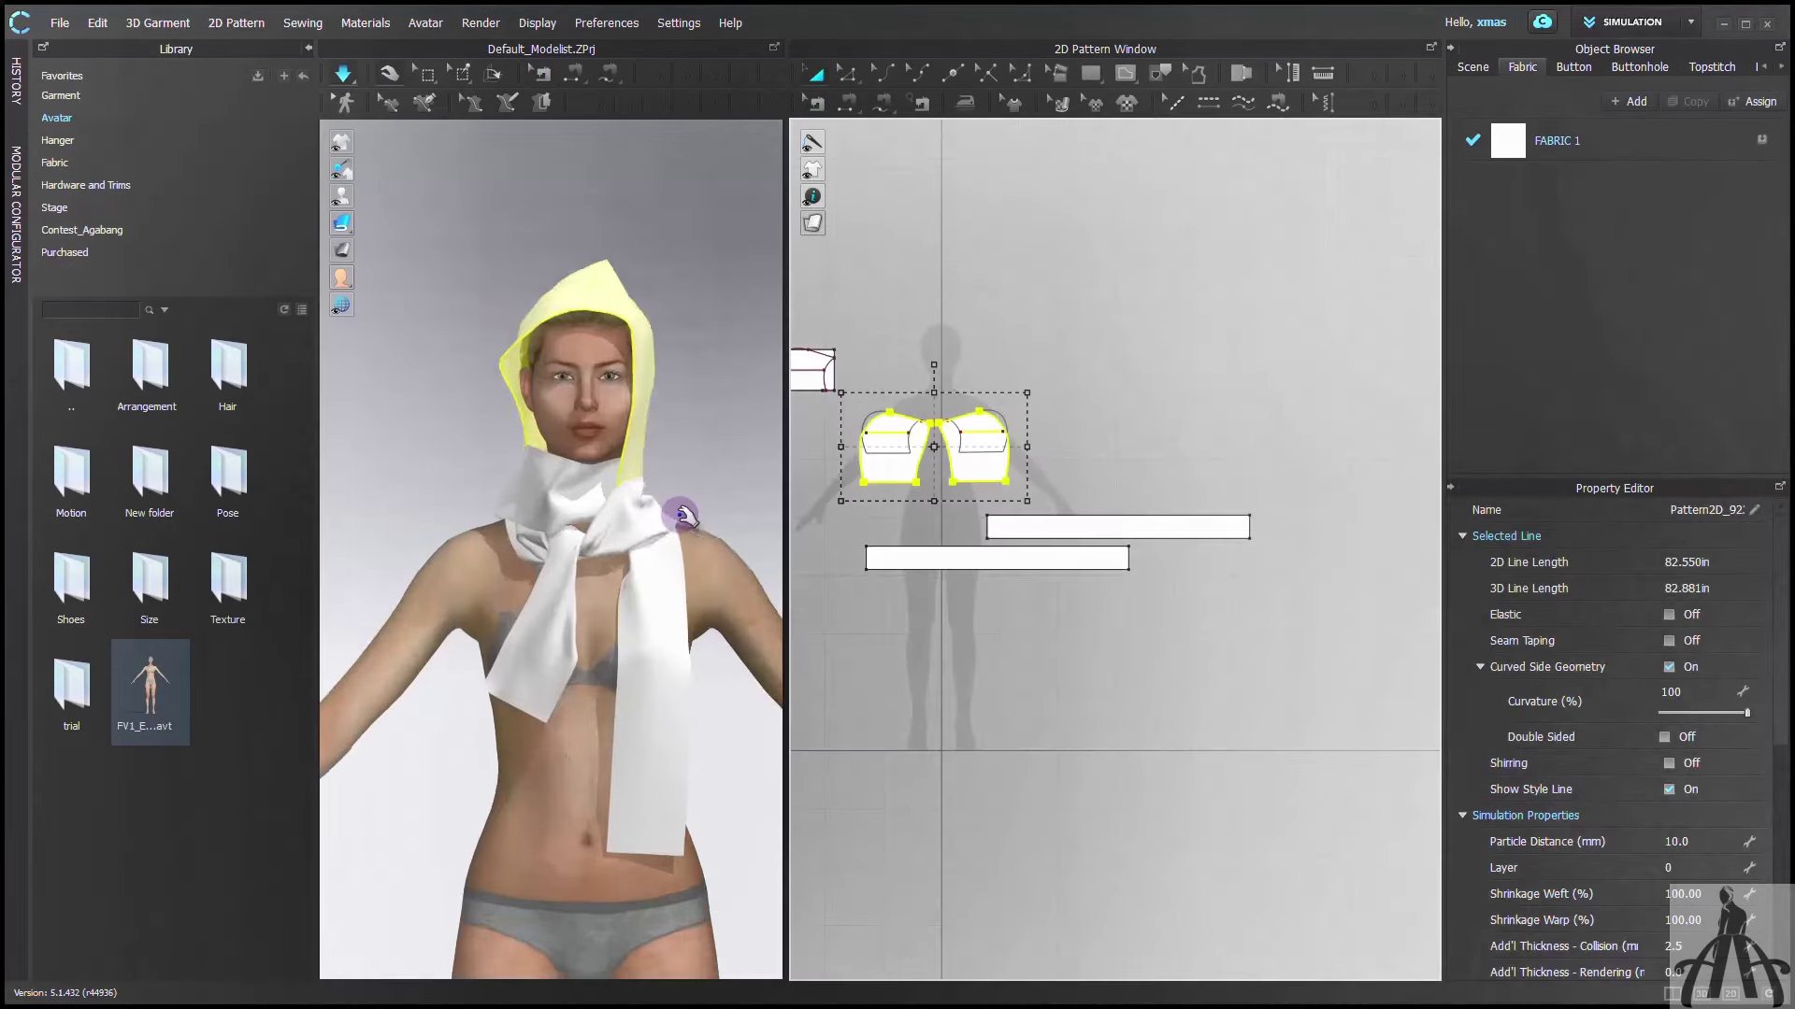
pyautogui.scroll(2, 682, 520)
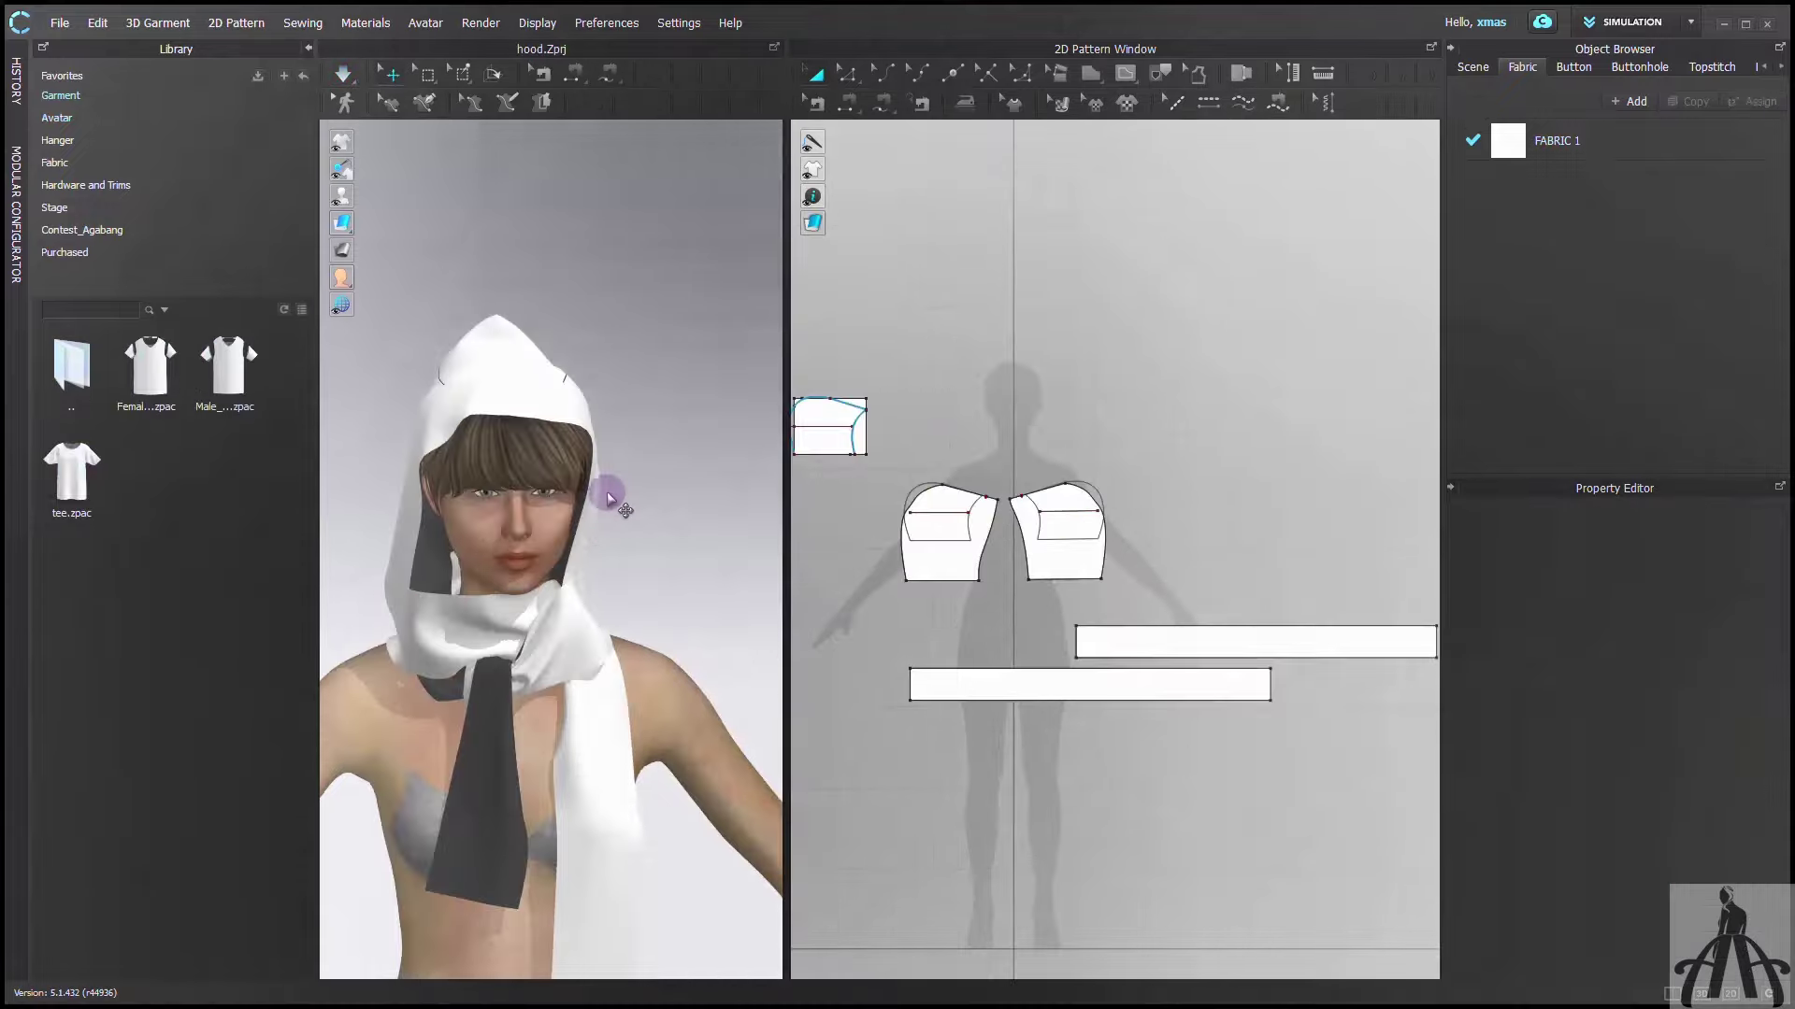
# Set the additional rendering thickness of all pattern pieces to 22.0 and display the garment with its thickness
pyautogui.moveTo(609, 521); pyautogui.dragTo(728, 516, button='right')
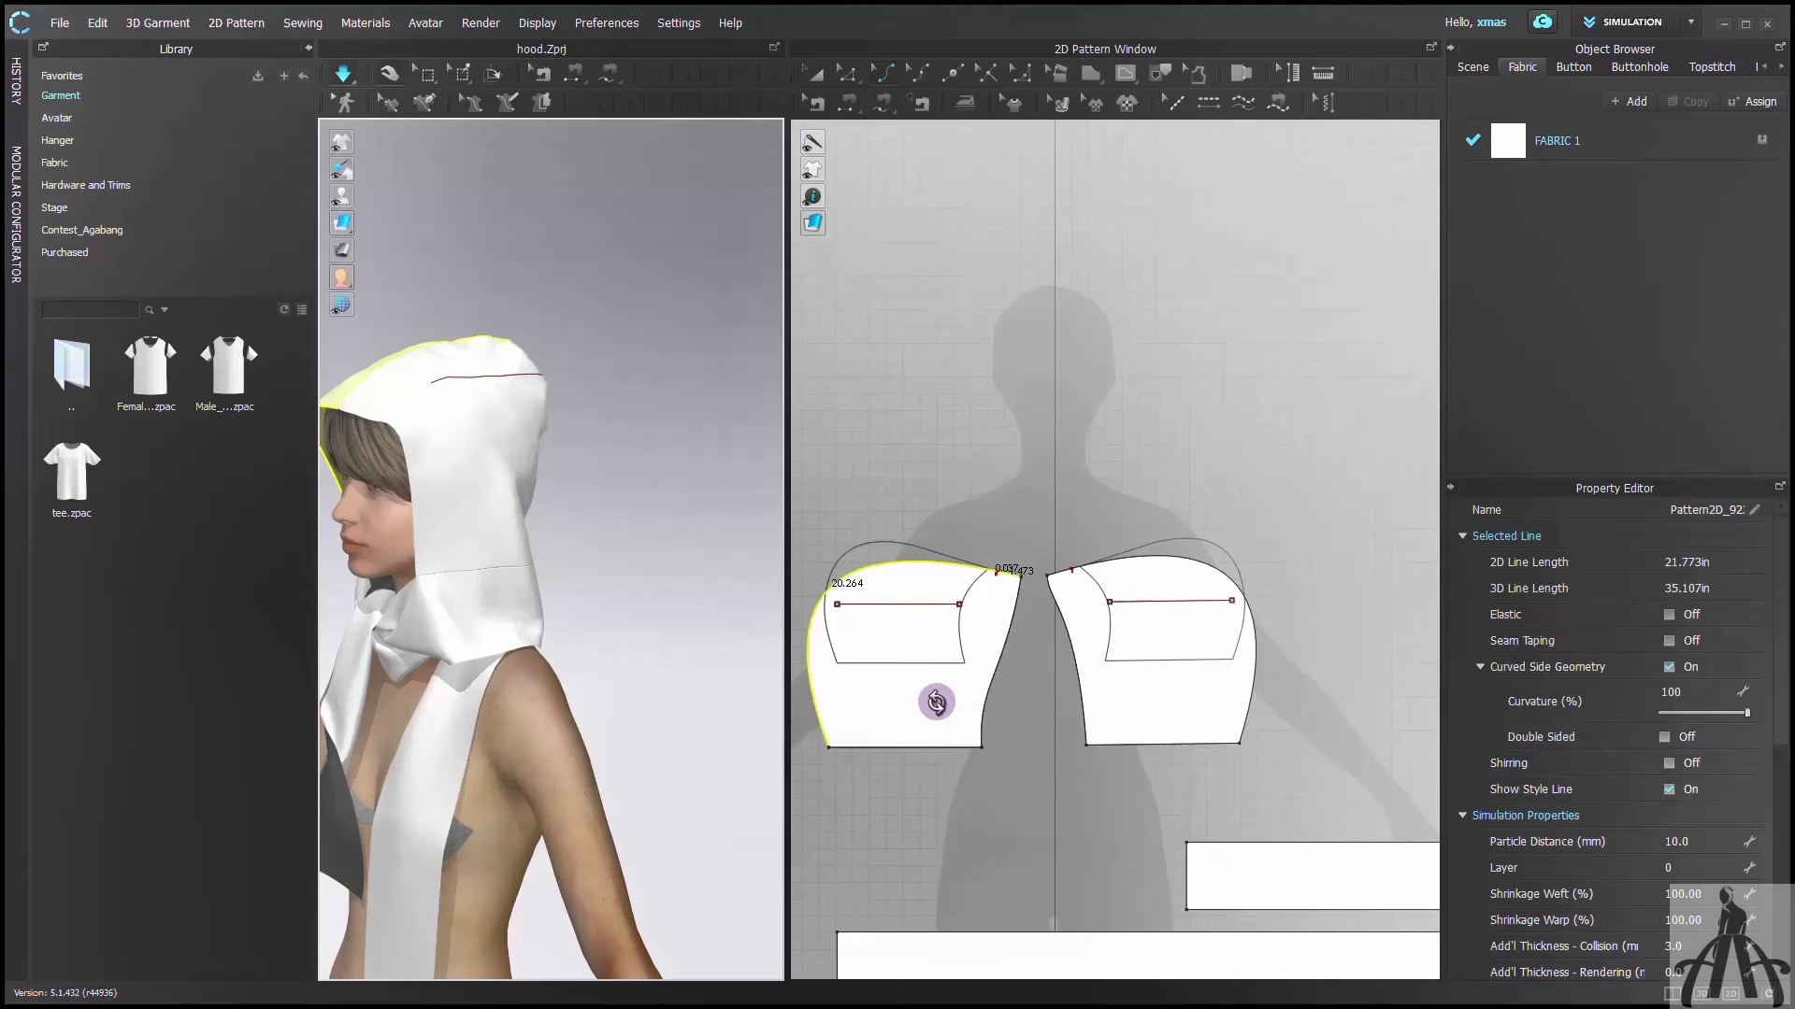
pyautogui.hotkey('ctrl', 'a')
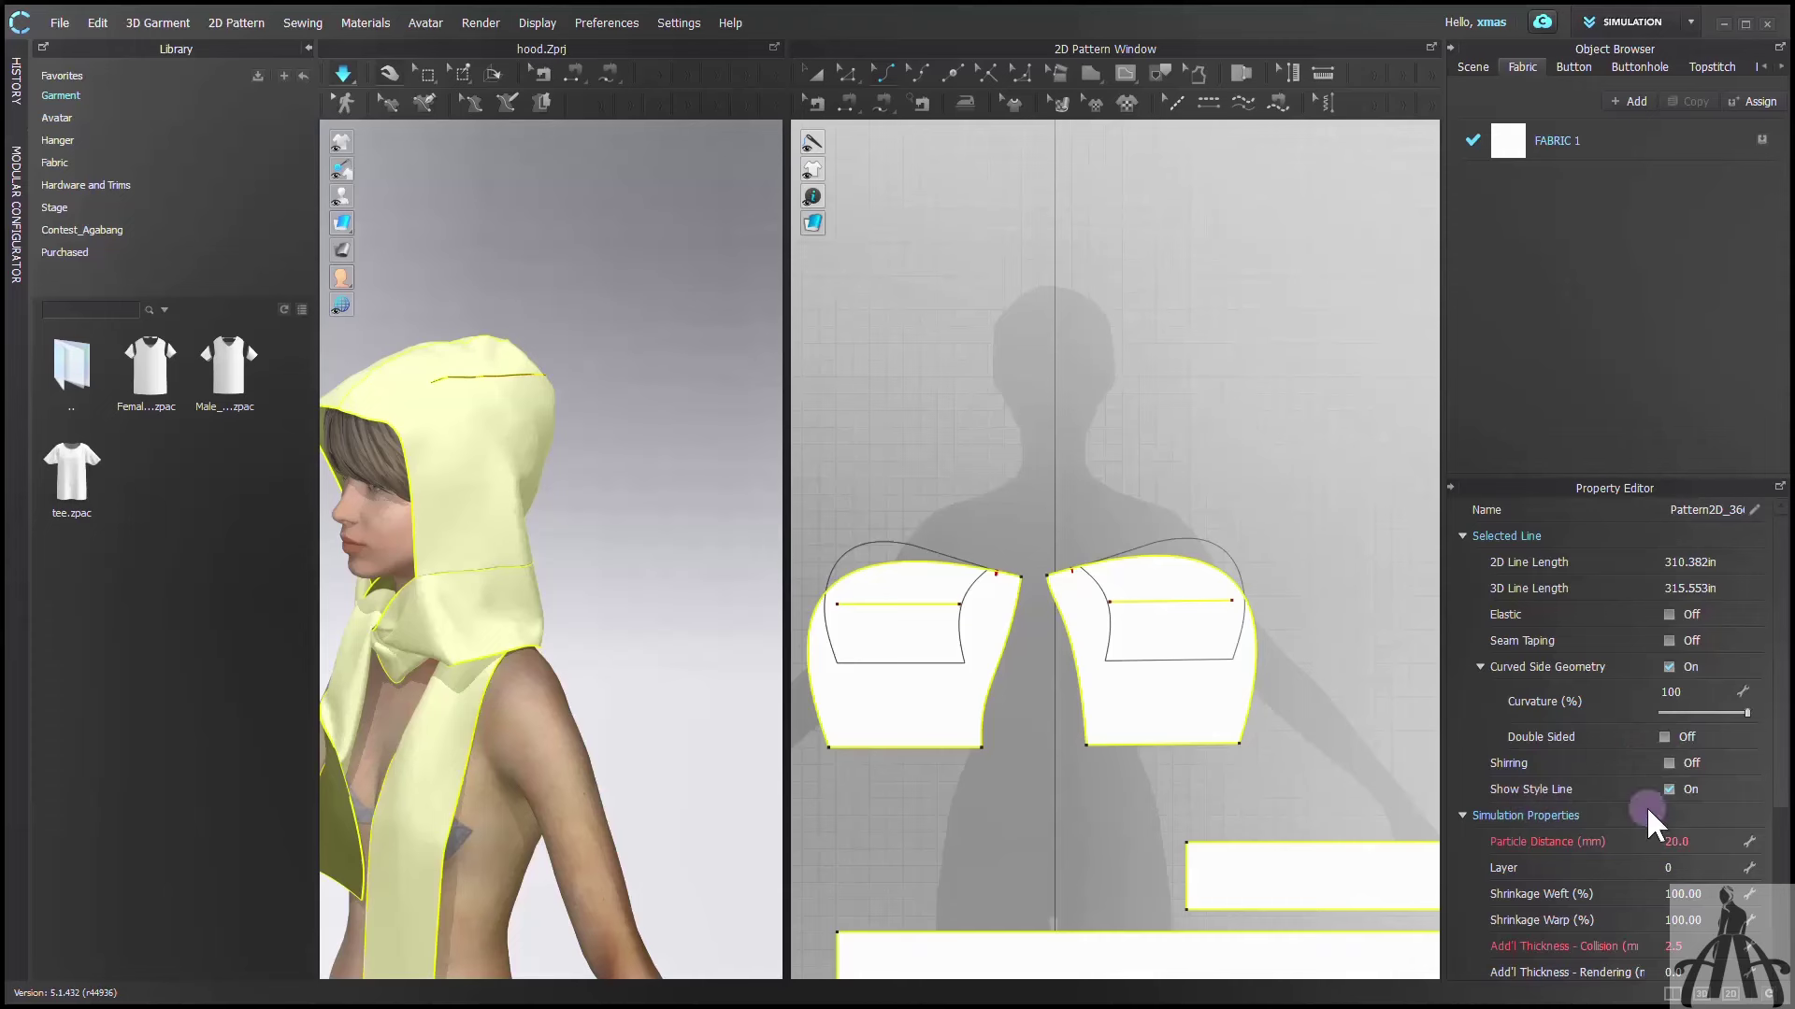
pyautogui.scroll(-3, 1663, 792)
pyautogui.click(1690, 804)
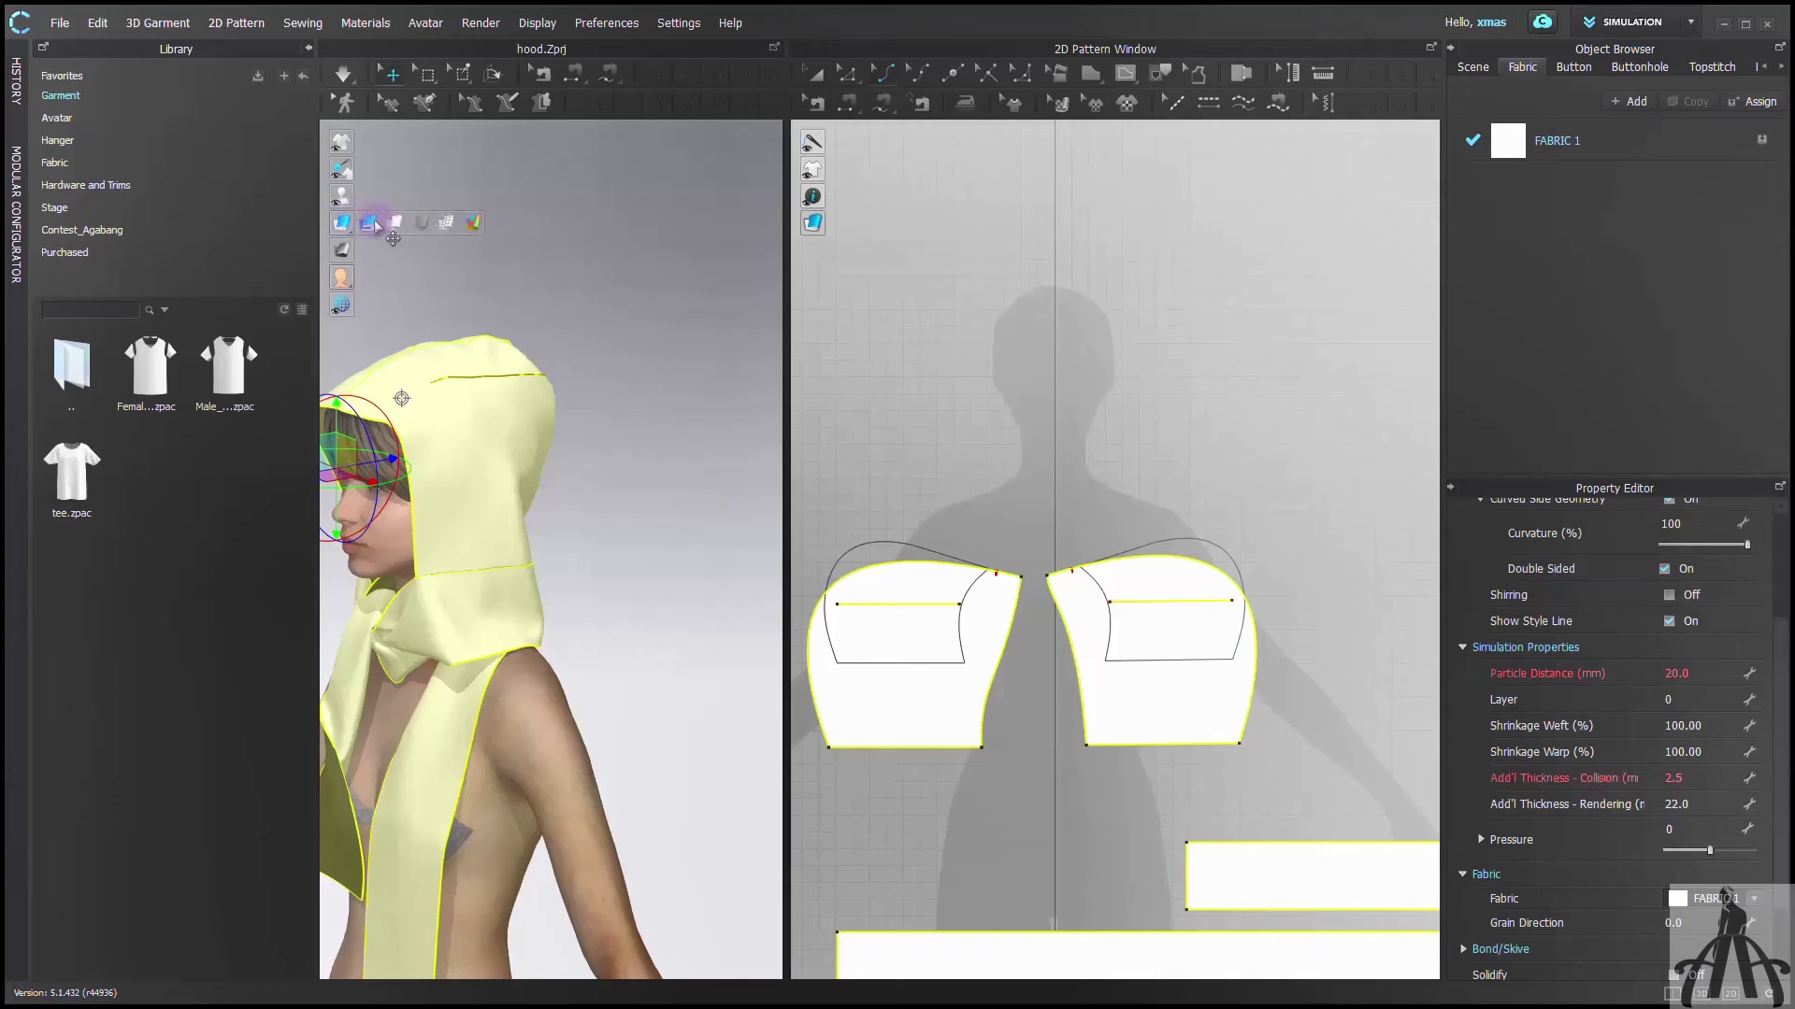
pyautogui.click(374, 221)
pyautogui.moveTo(526, 630); pyautogui.dragTo(701, 569, button='middle')
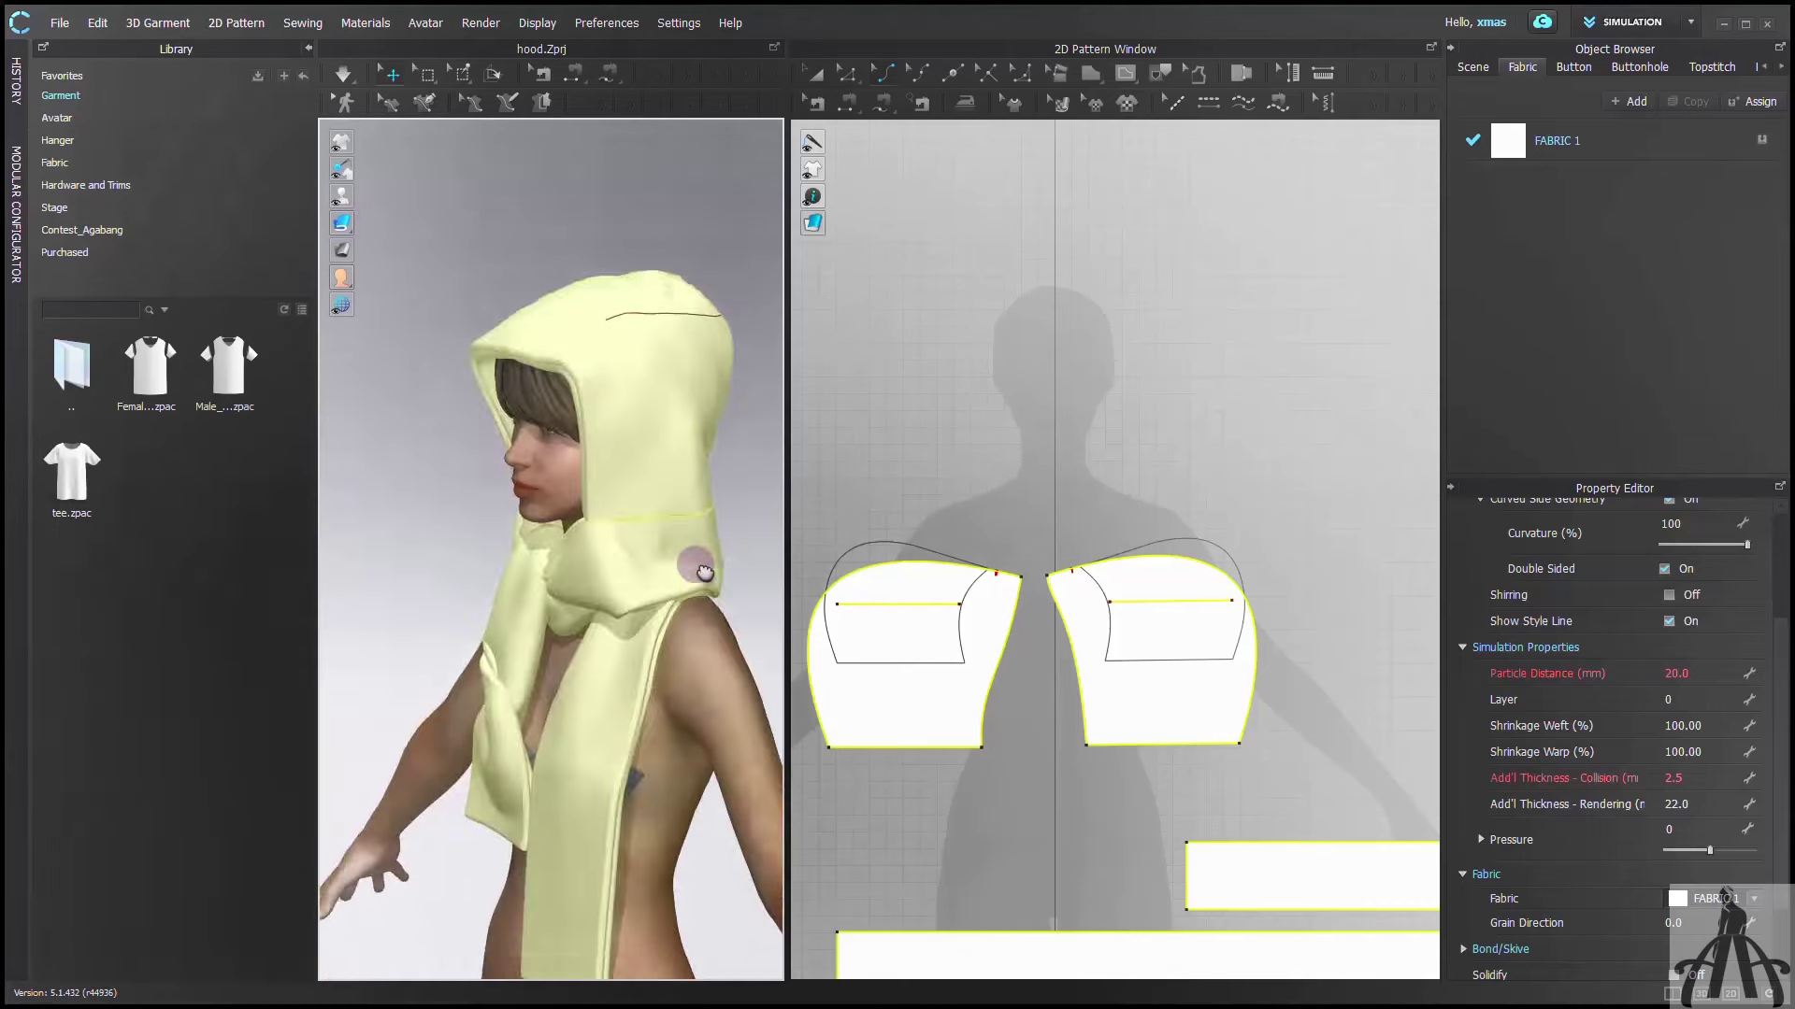
pyautogui.moveTo(705, 572); pyautogui.dragTo(708, 698, button='right')
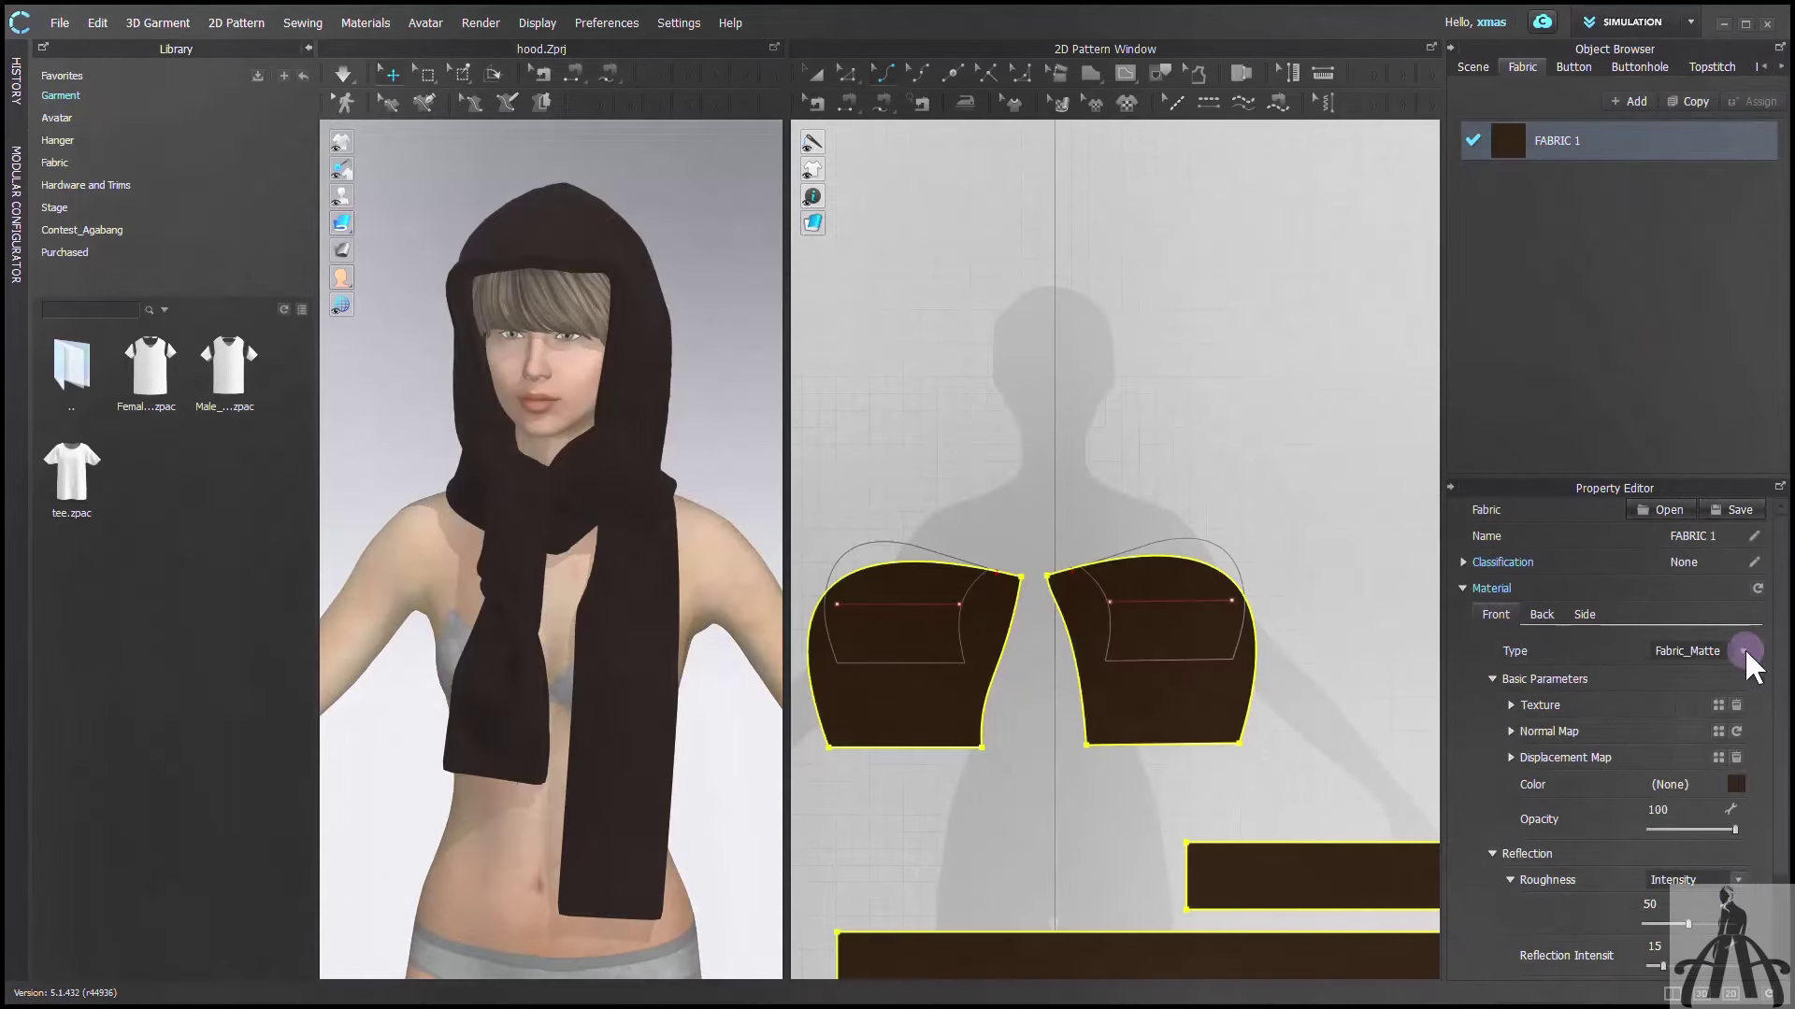
# Change the fabric's material type to Fur (Render Only) with the Terry Cloth preset
pyautogui.click(1703, 654)
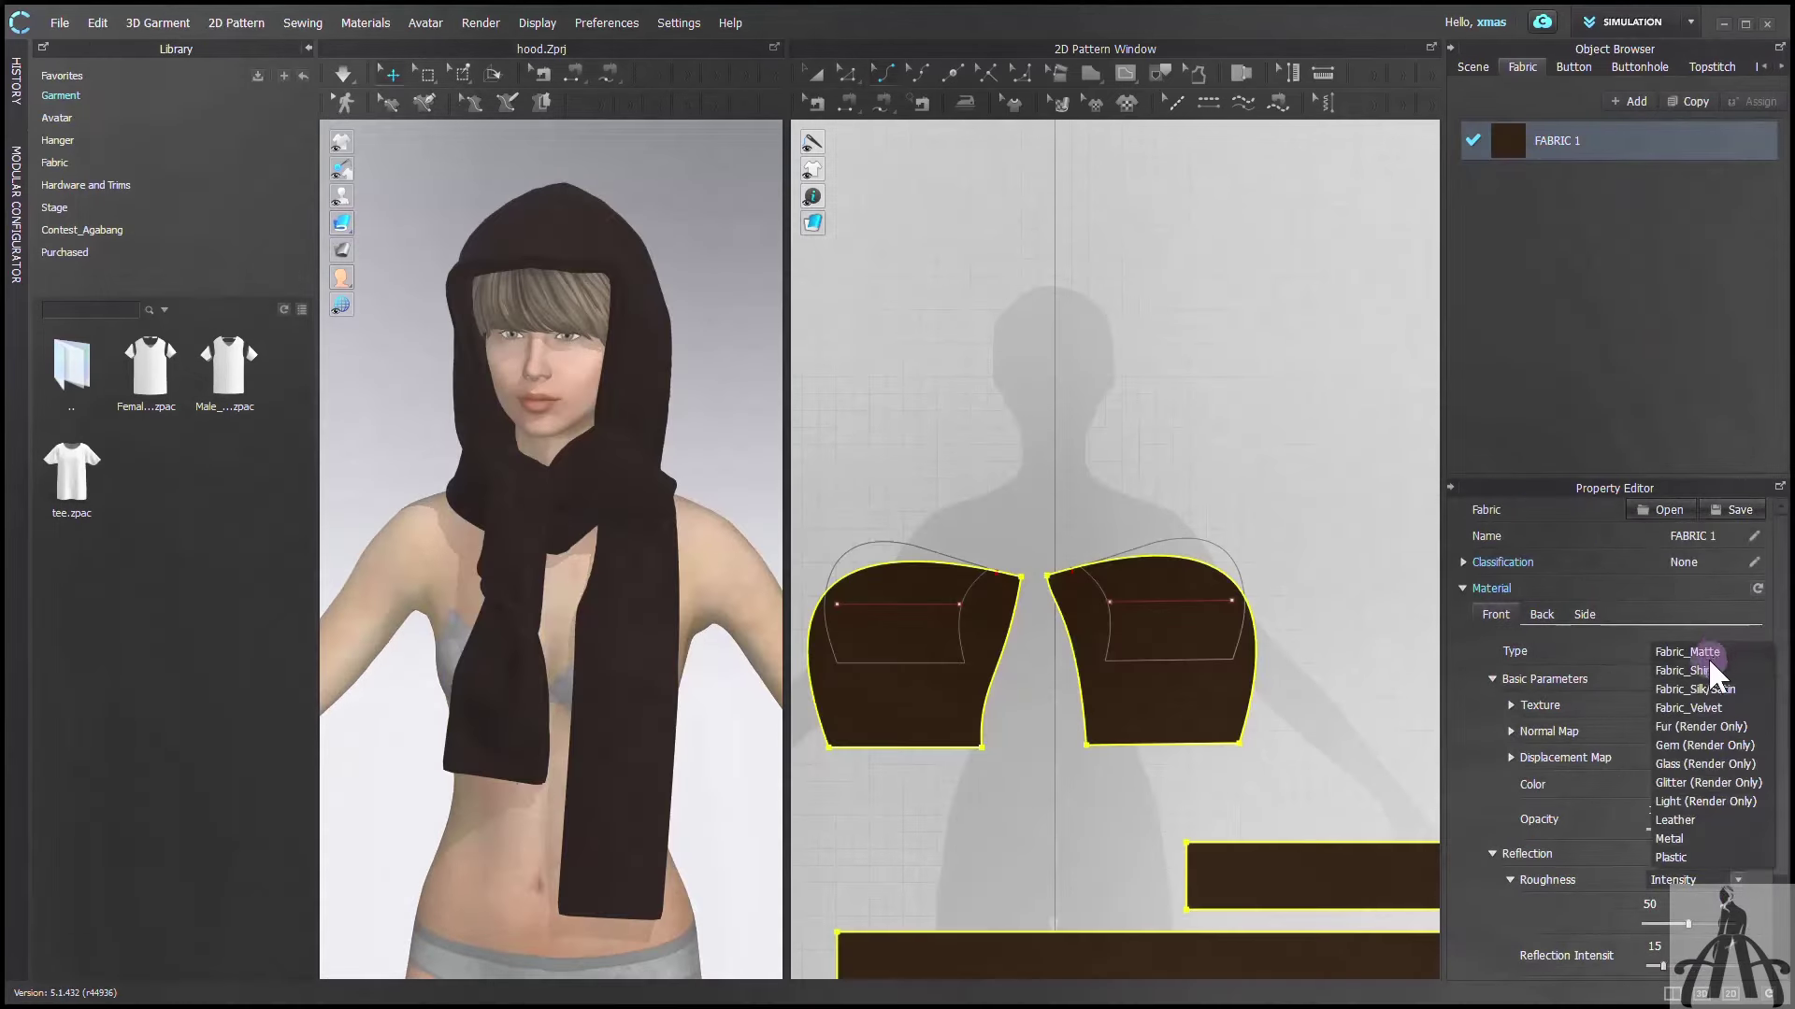
pyautogui.click(1674, 726)
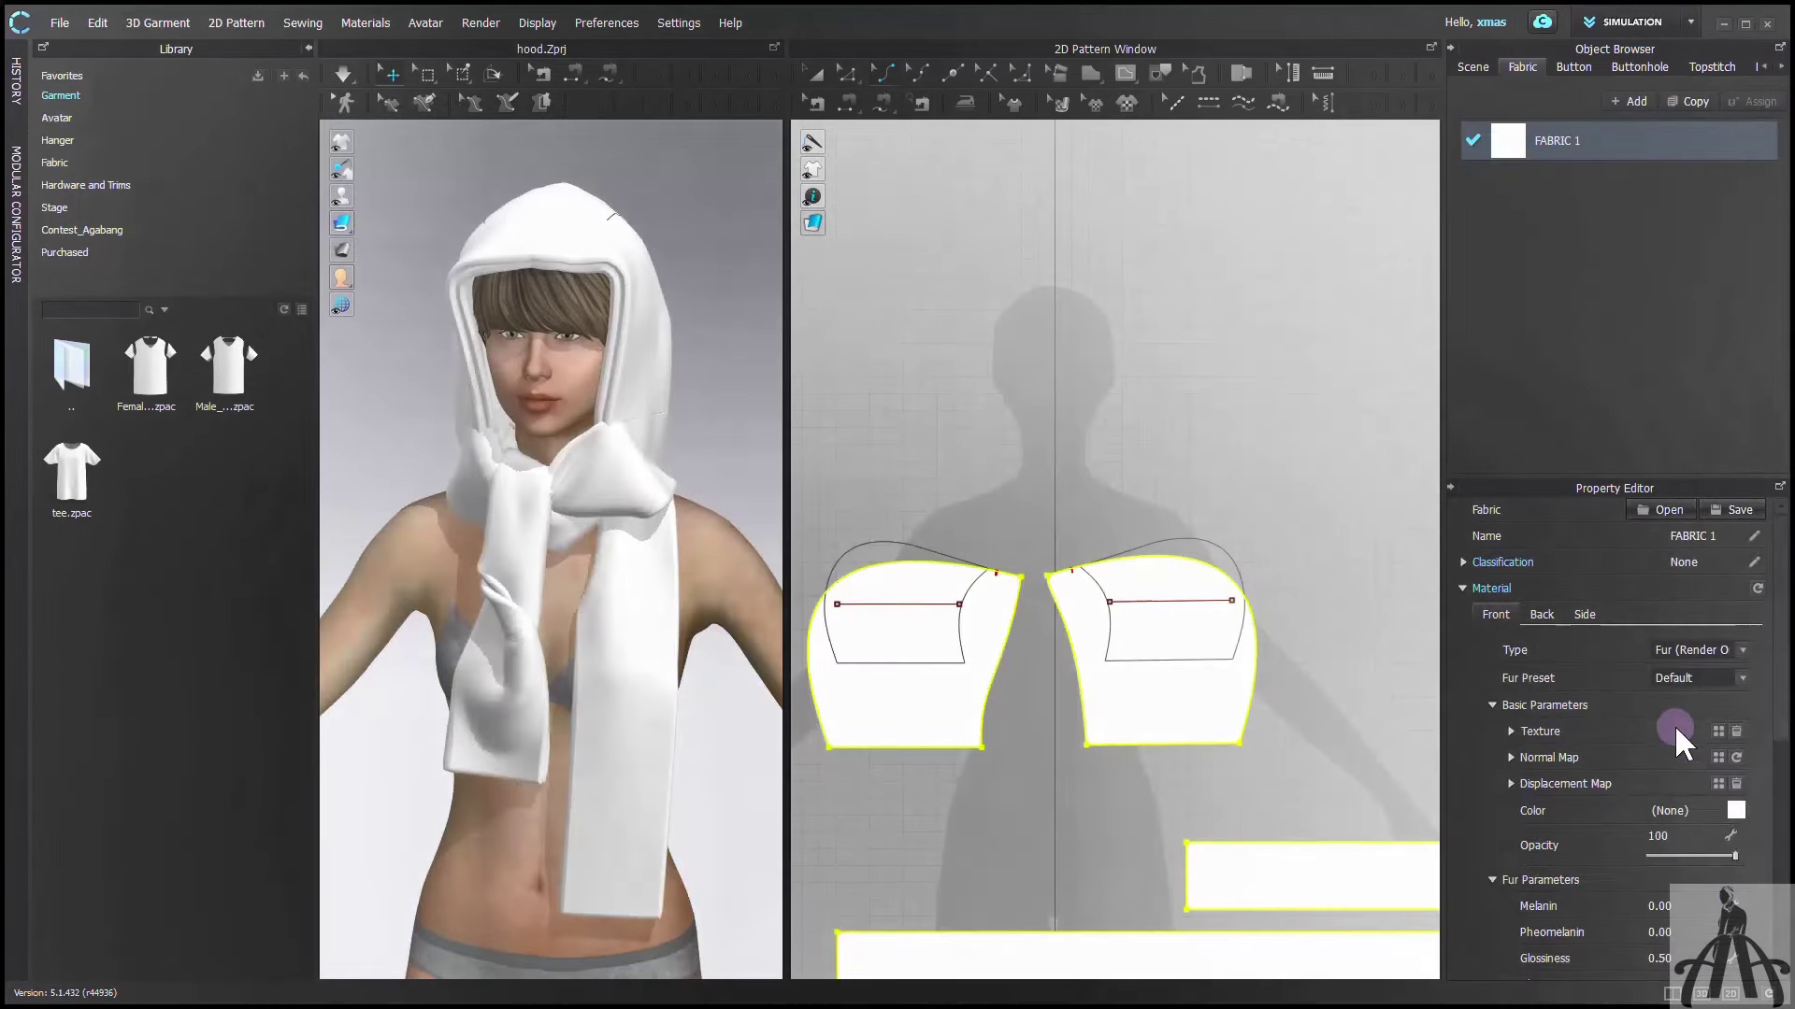
pyautogui.click(1744, 677)
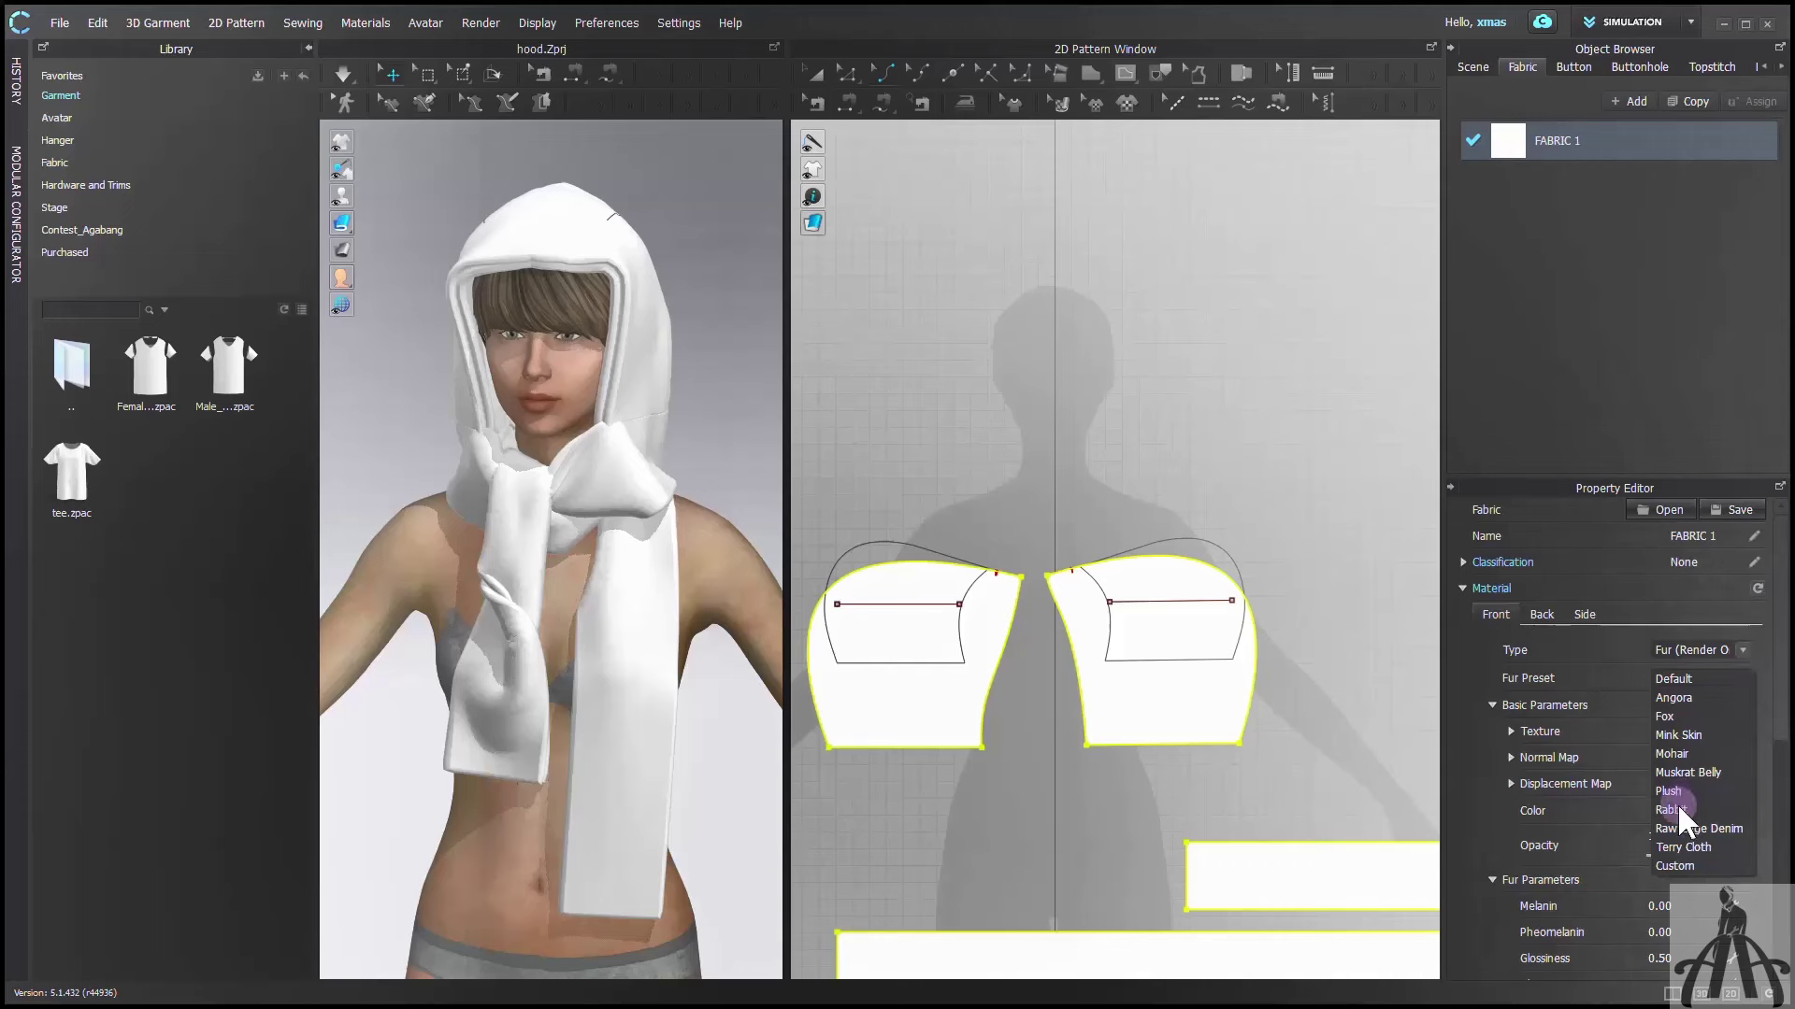
pyautogui.click(1681, 845)
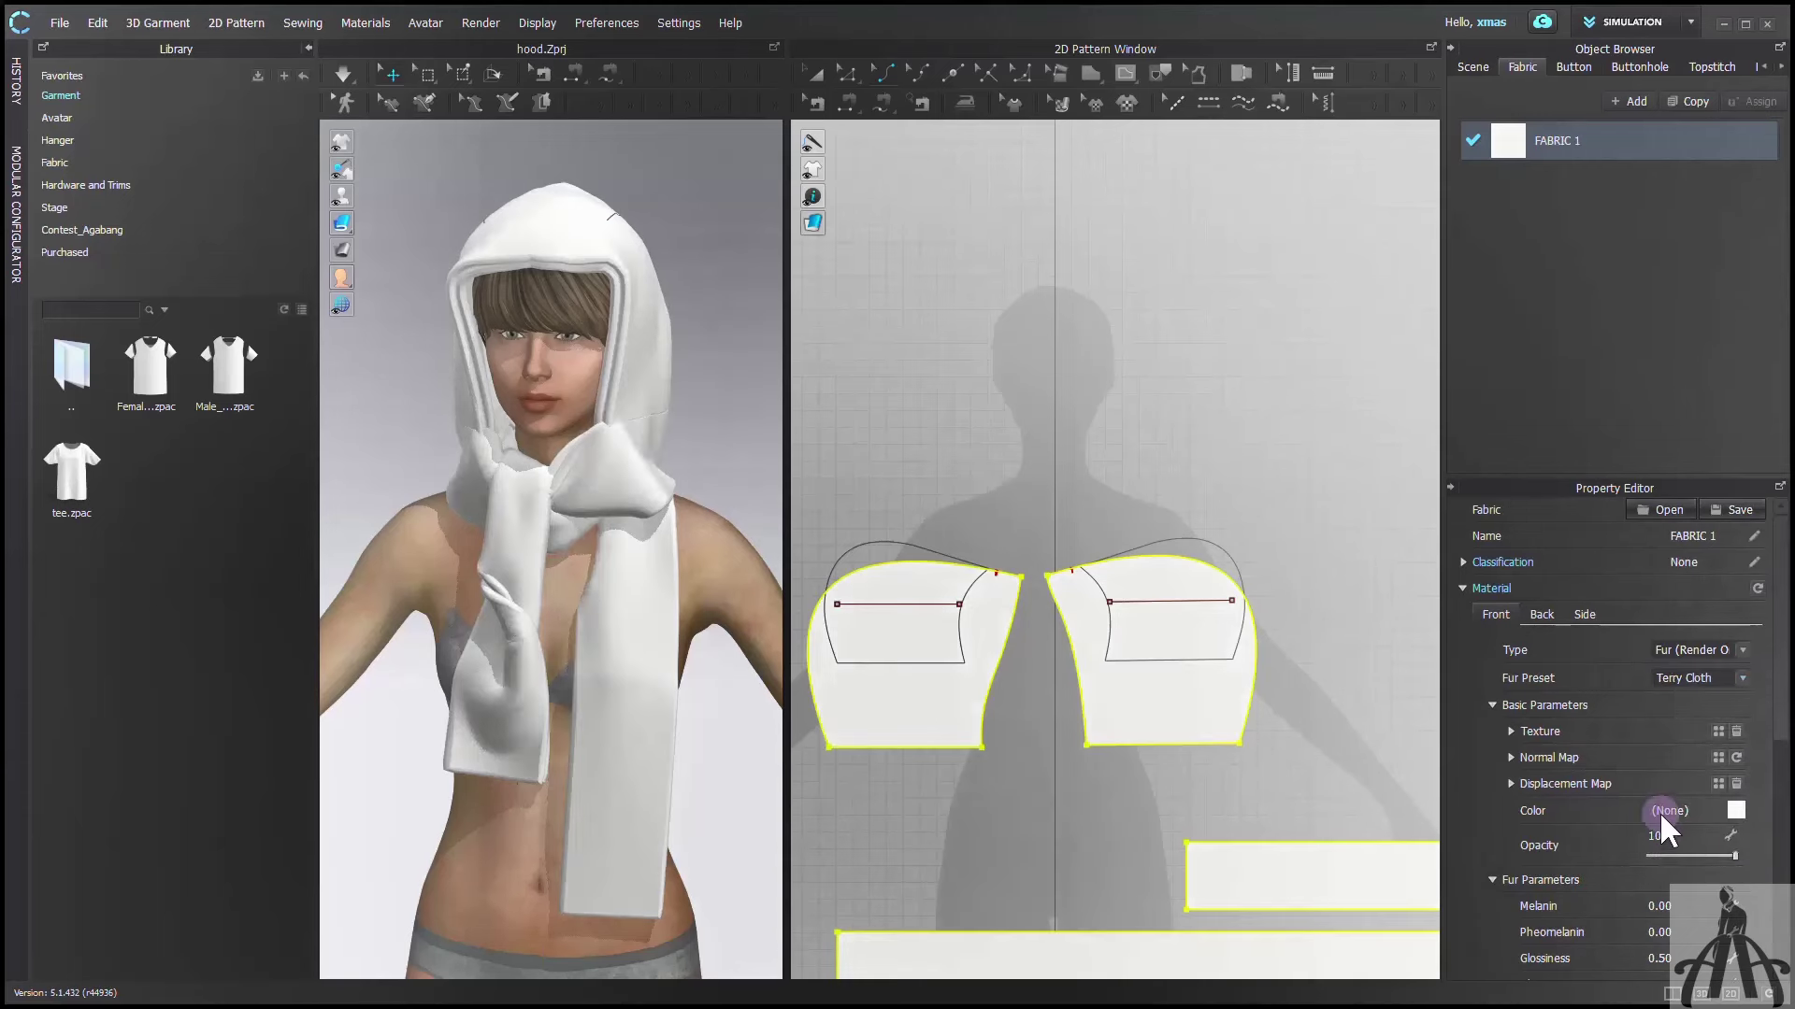
# Set the fur's base length to 0.1 in and its thickness to 0.5 mm
pyautogui.scroll(-2, 1637, 841)
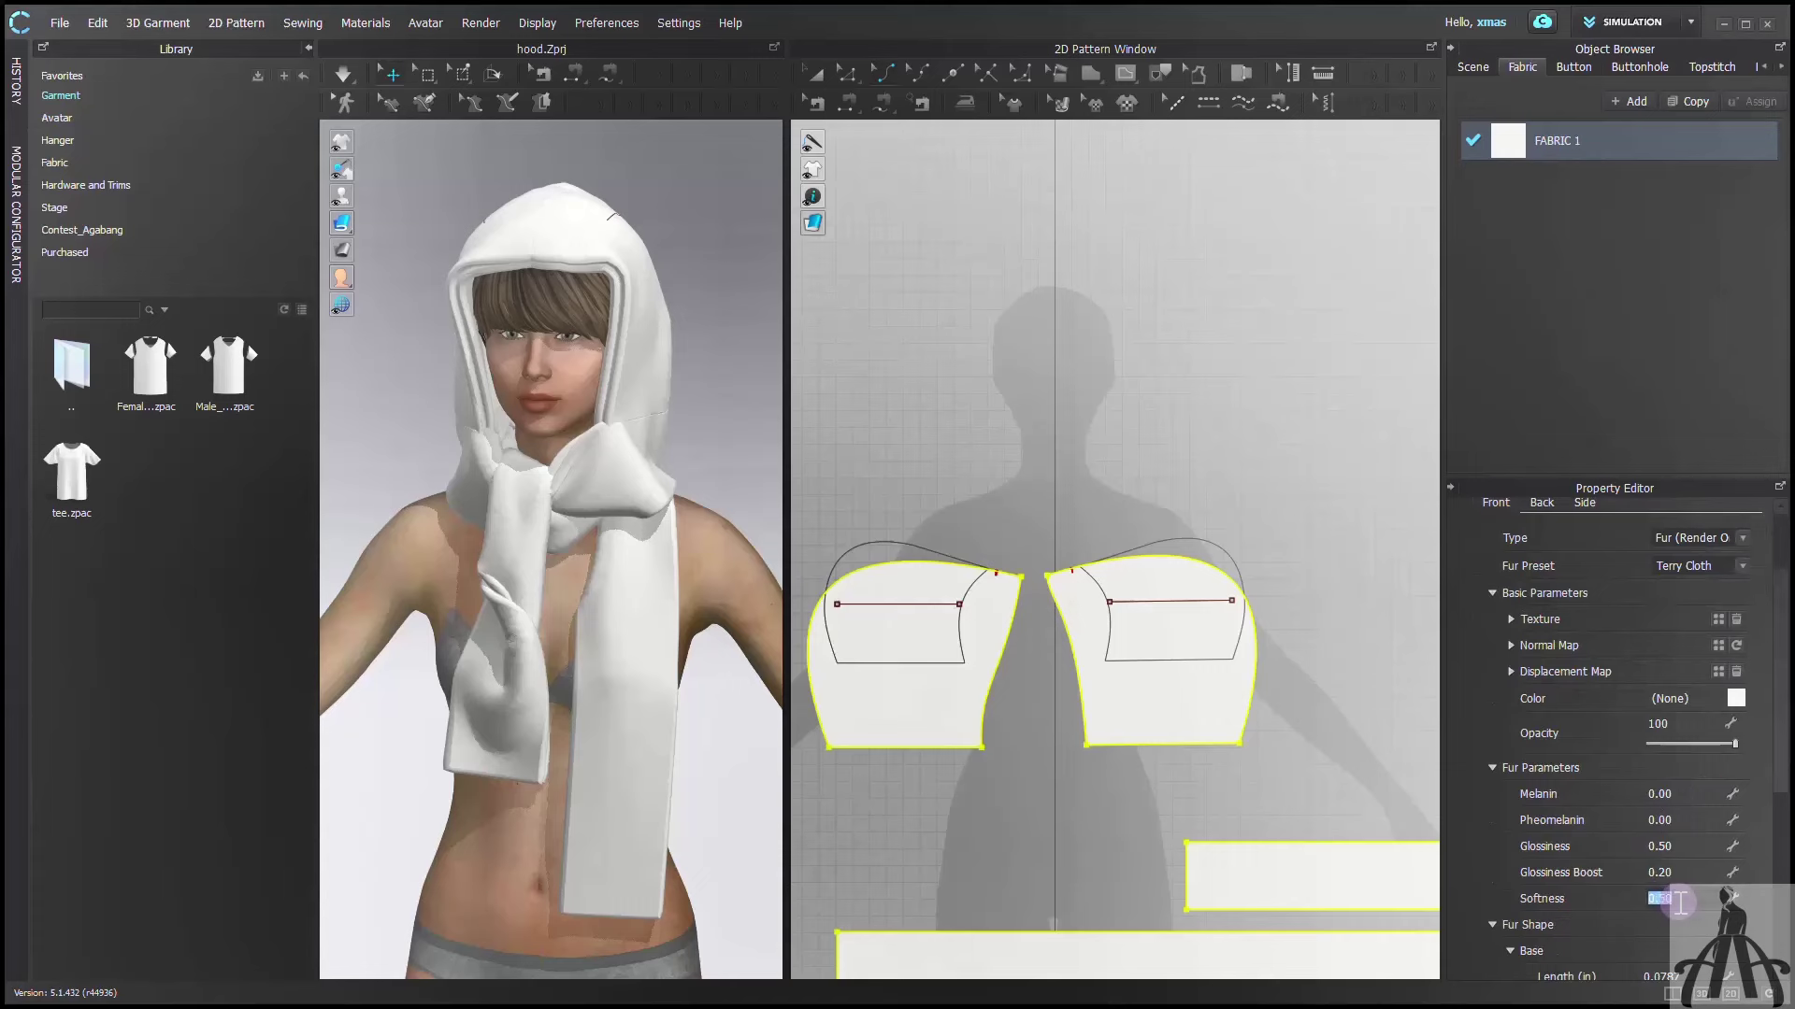
pyautogui.scroll(-3, 1673, 878)
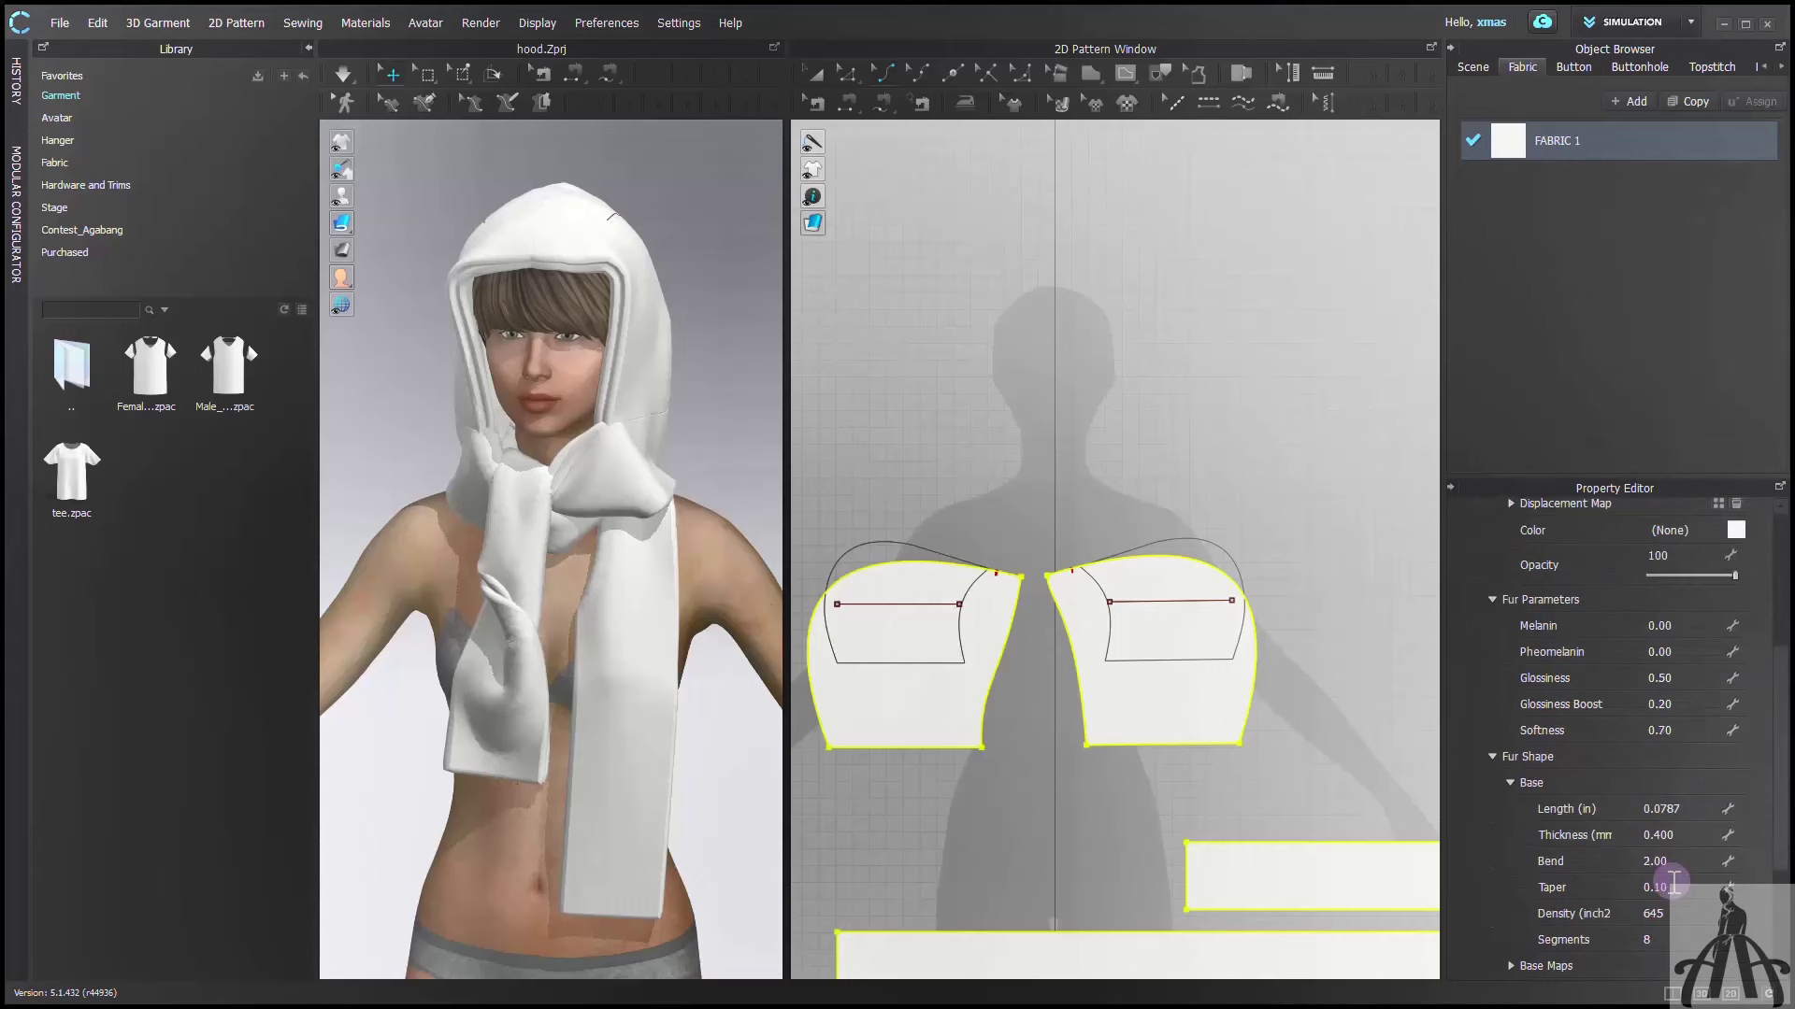
pyautogui.click(1678, 811)
pyautogui.write('.1')
pyautogui.press('Return')
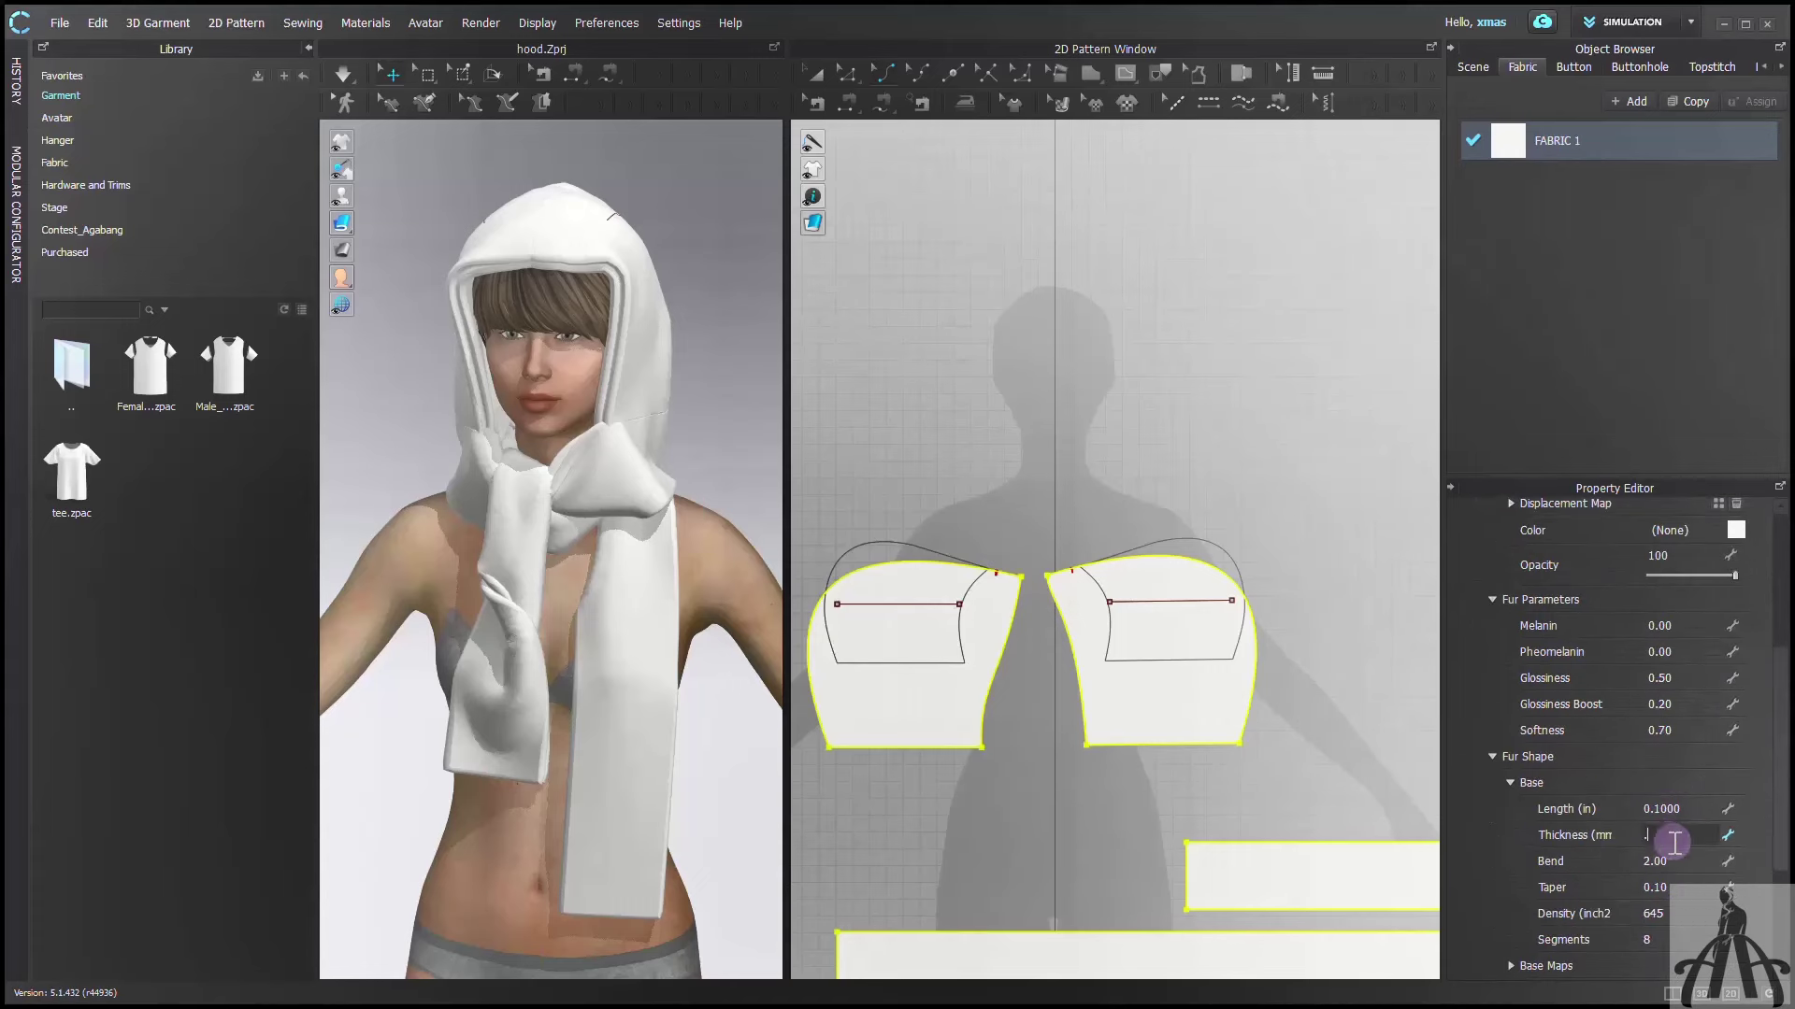
pyautogui.scroll(2, 1743, 617)
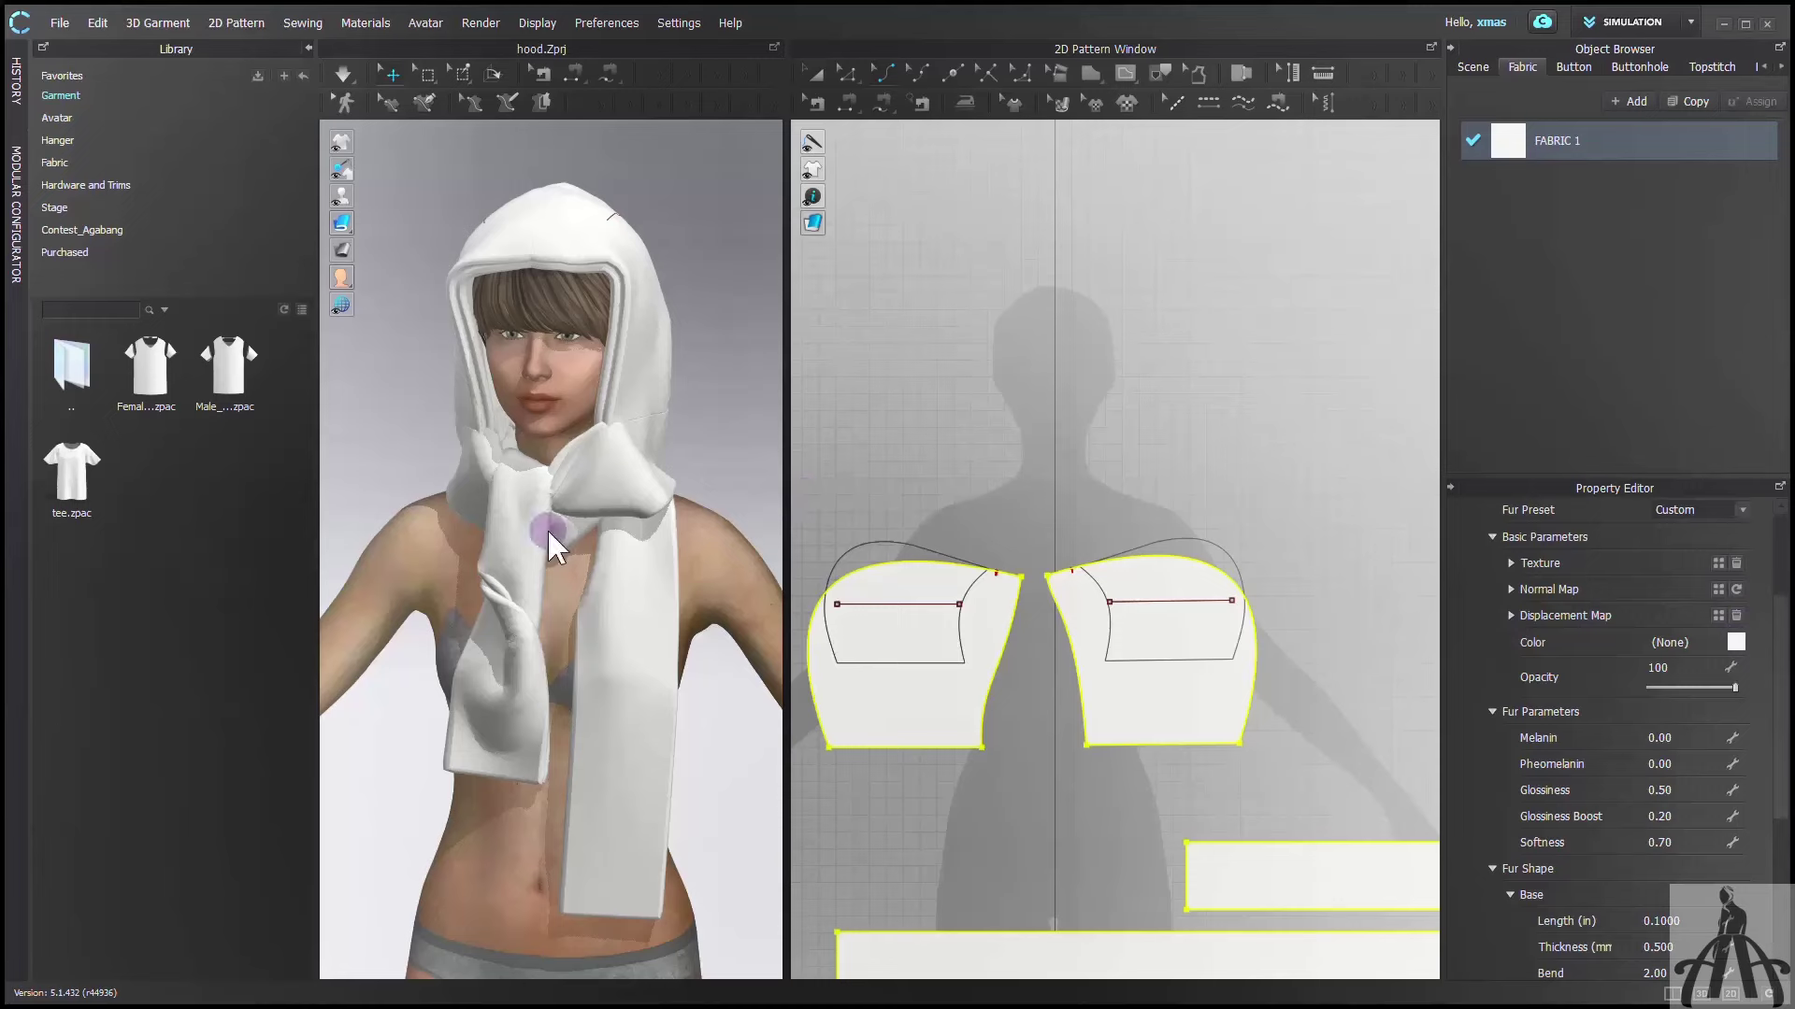
# Set the fur fabric's color to dark brown
pyautogui.click(1735, 643)
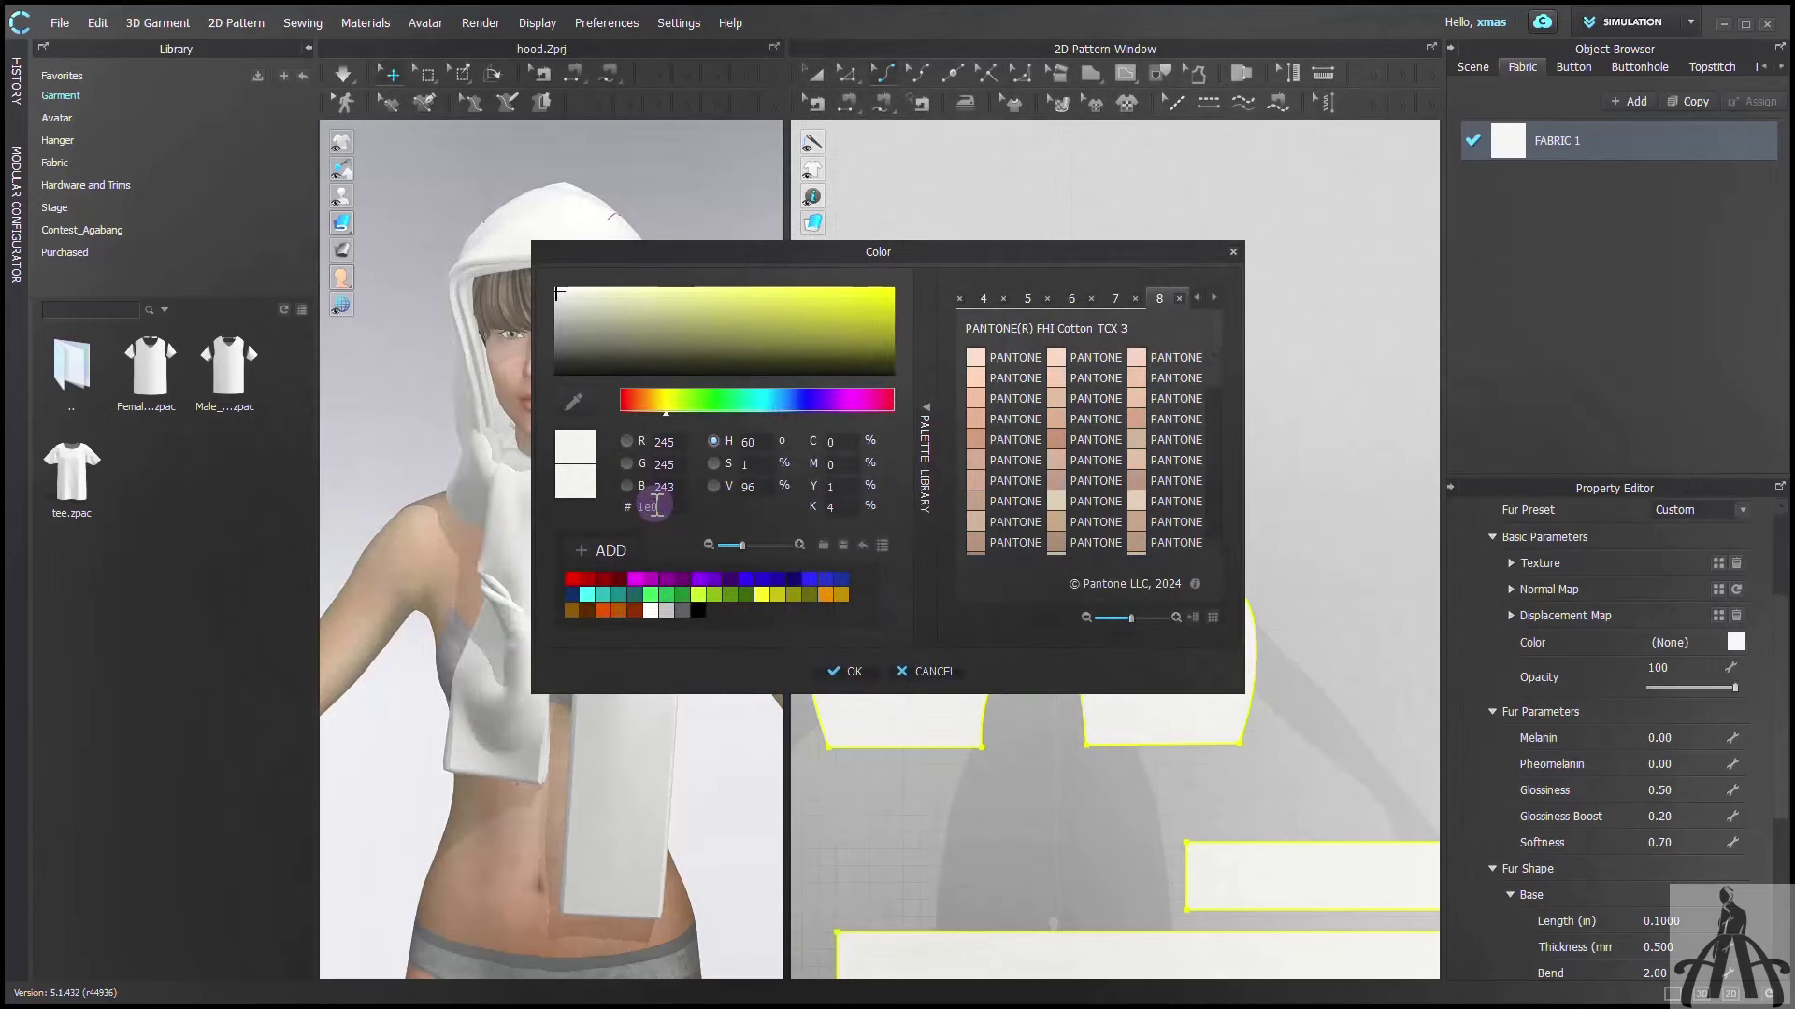
pyautogui.press('Return')
pyautogui.click(841, 672)
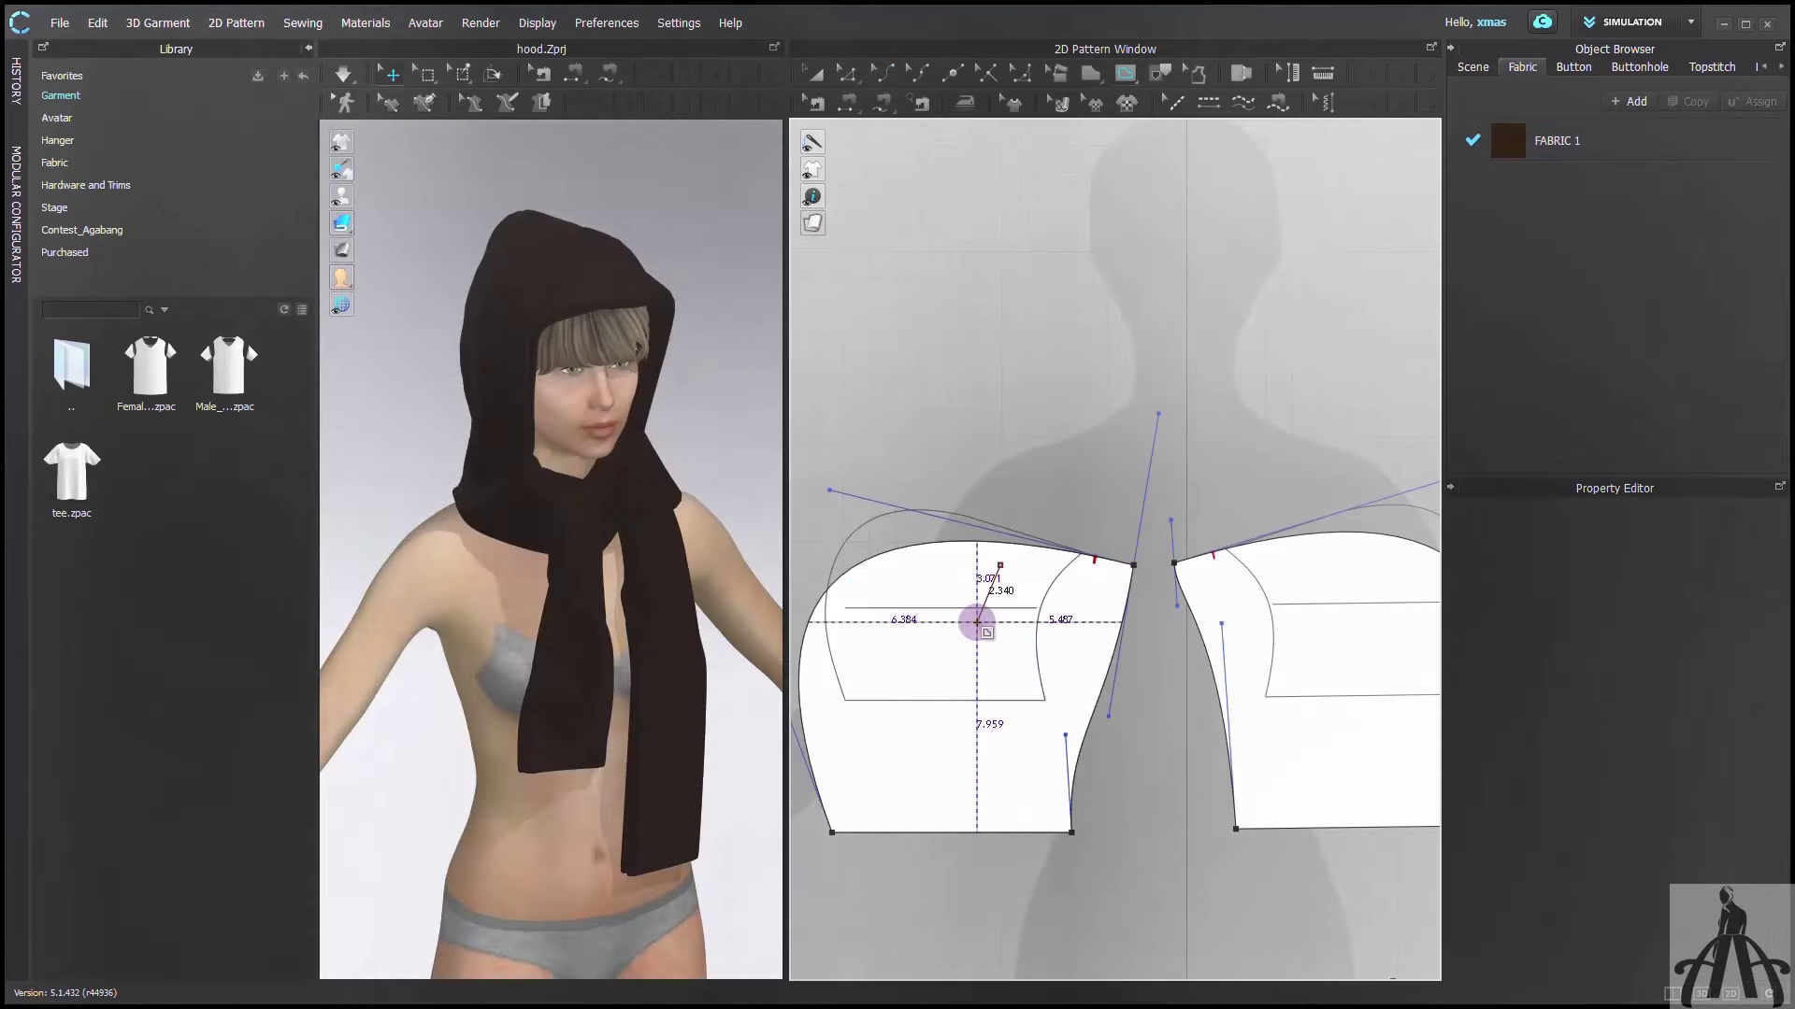
# Place a slanted internal line about 2.2 in long near the inner curve on each hood piece for attaching an ear
pyautogui.click(977, 622)
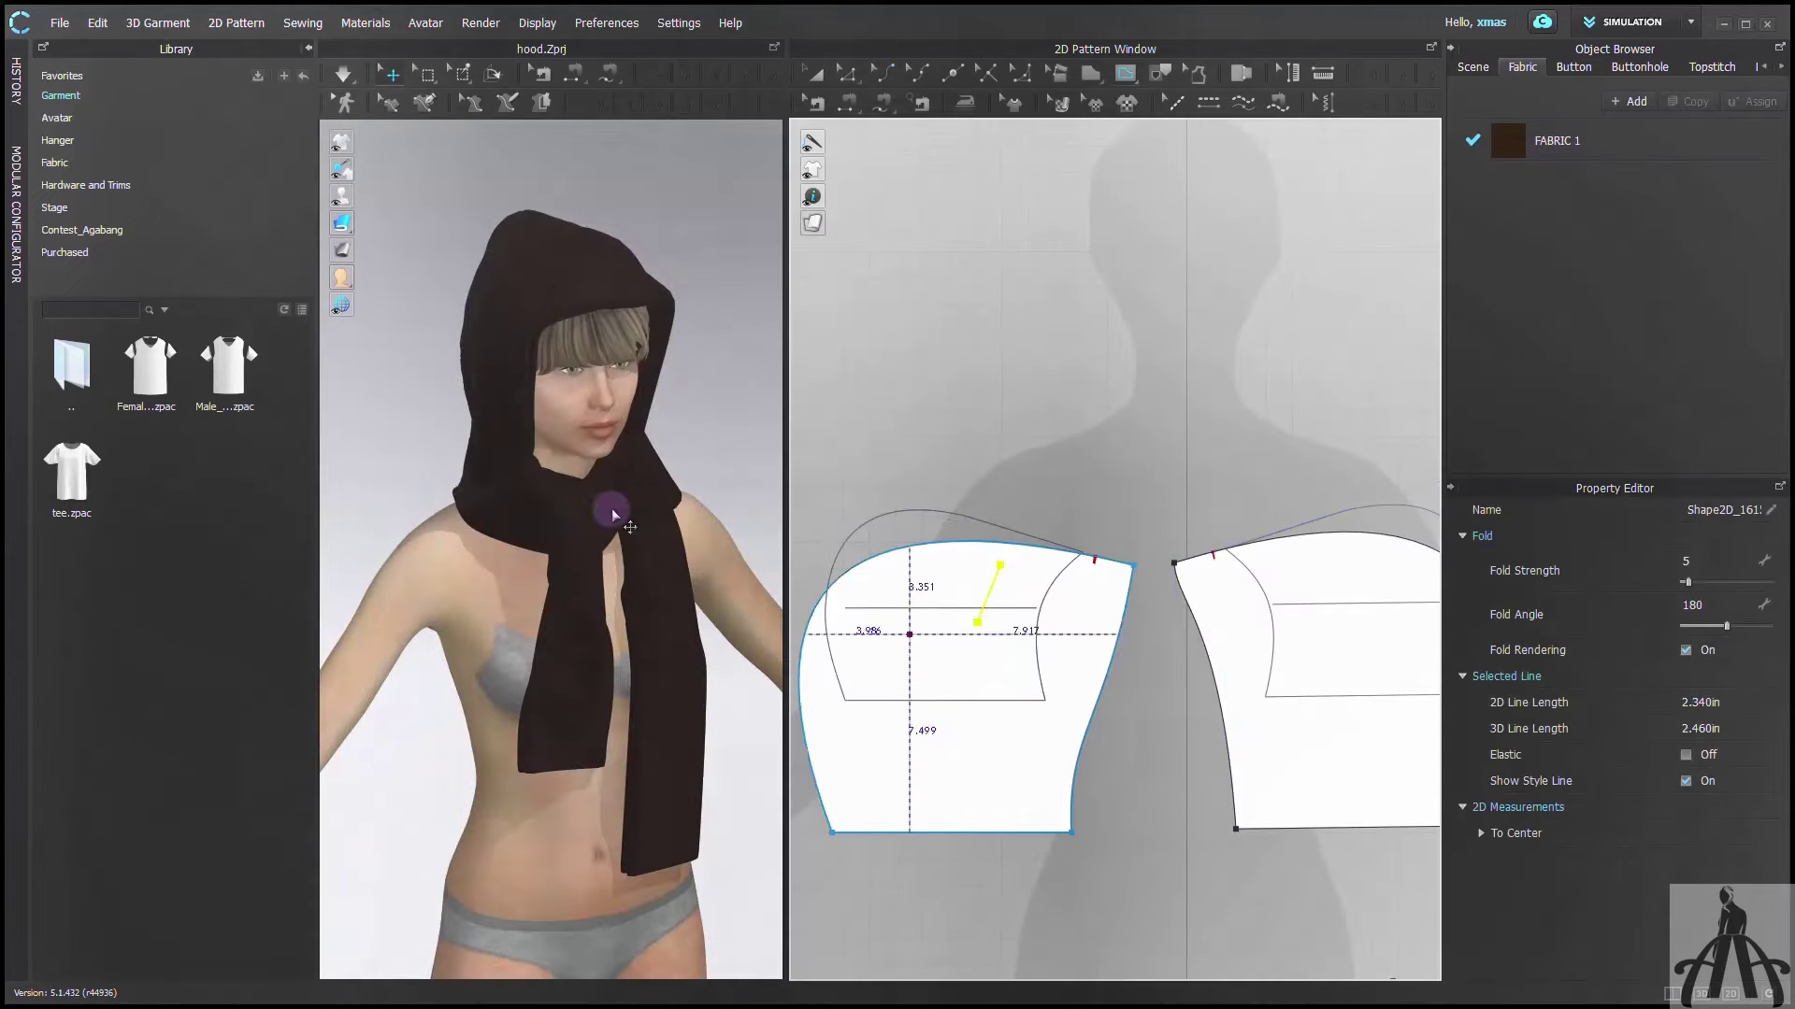
pyautogui.moveTo(609, 509); pyautogui.dragTo(524, 388, button='right')
pyautogui.moveTo(990, 591); pyautogui.dragTo(1036, 631)
pyautogui.moveTo(739, 523); pyautogui.dragTo(673, 538, button='right')
pyautogui.moveTo(673, 537); pyautogui.dragTo(603, 541, button='right')
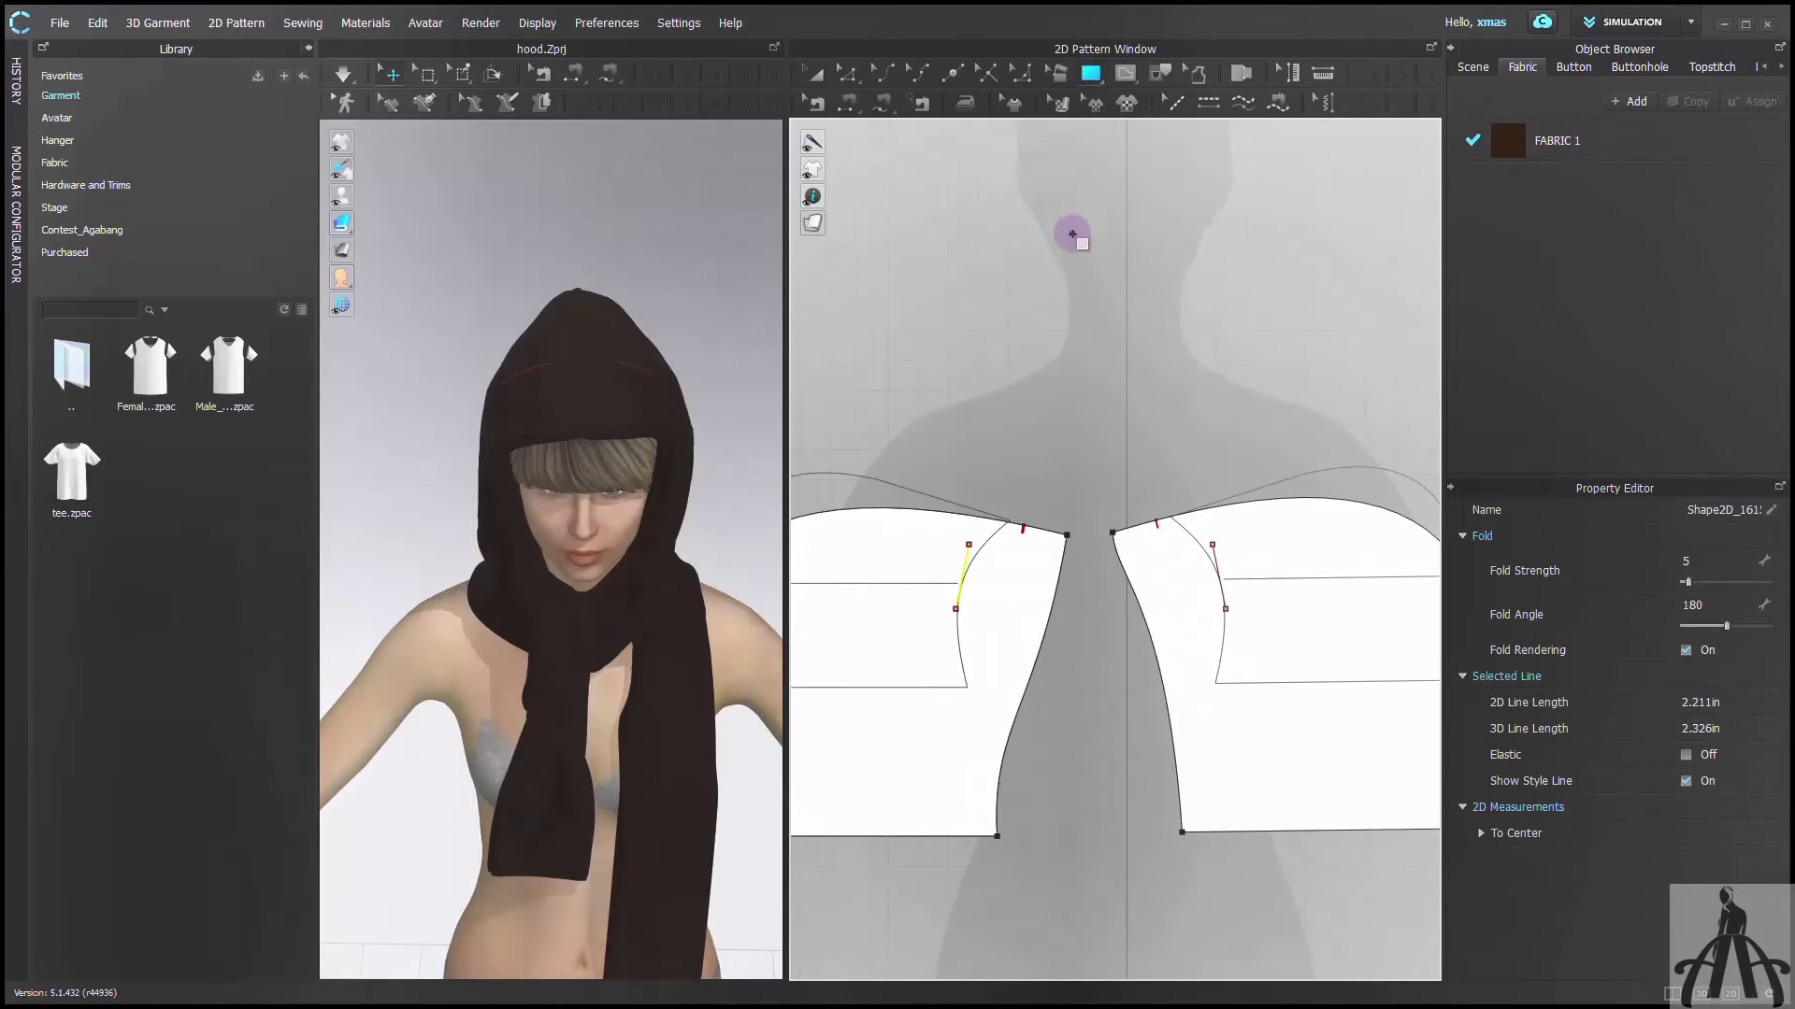
# Create a rectangular ear pattern 2.211 in wide and 2.5 in high above the hood pieces
pyautogui.click(1070, 233)
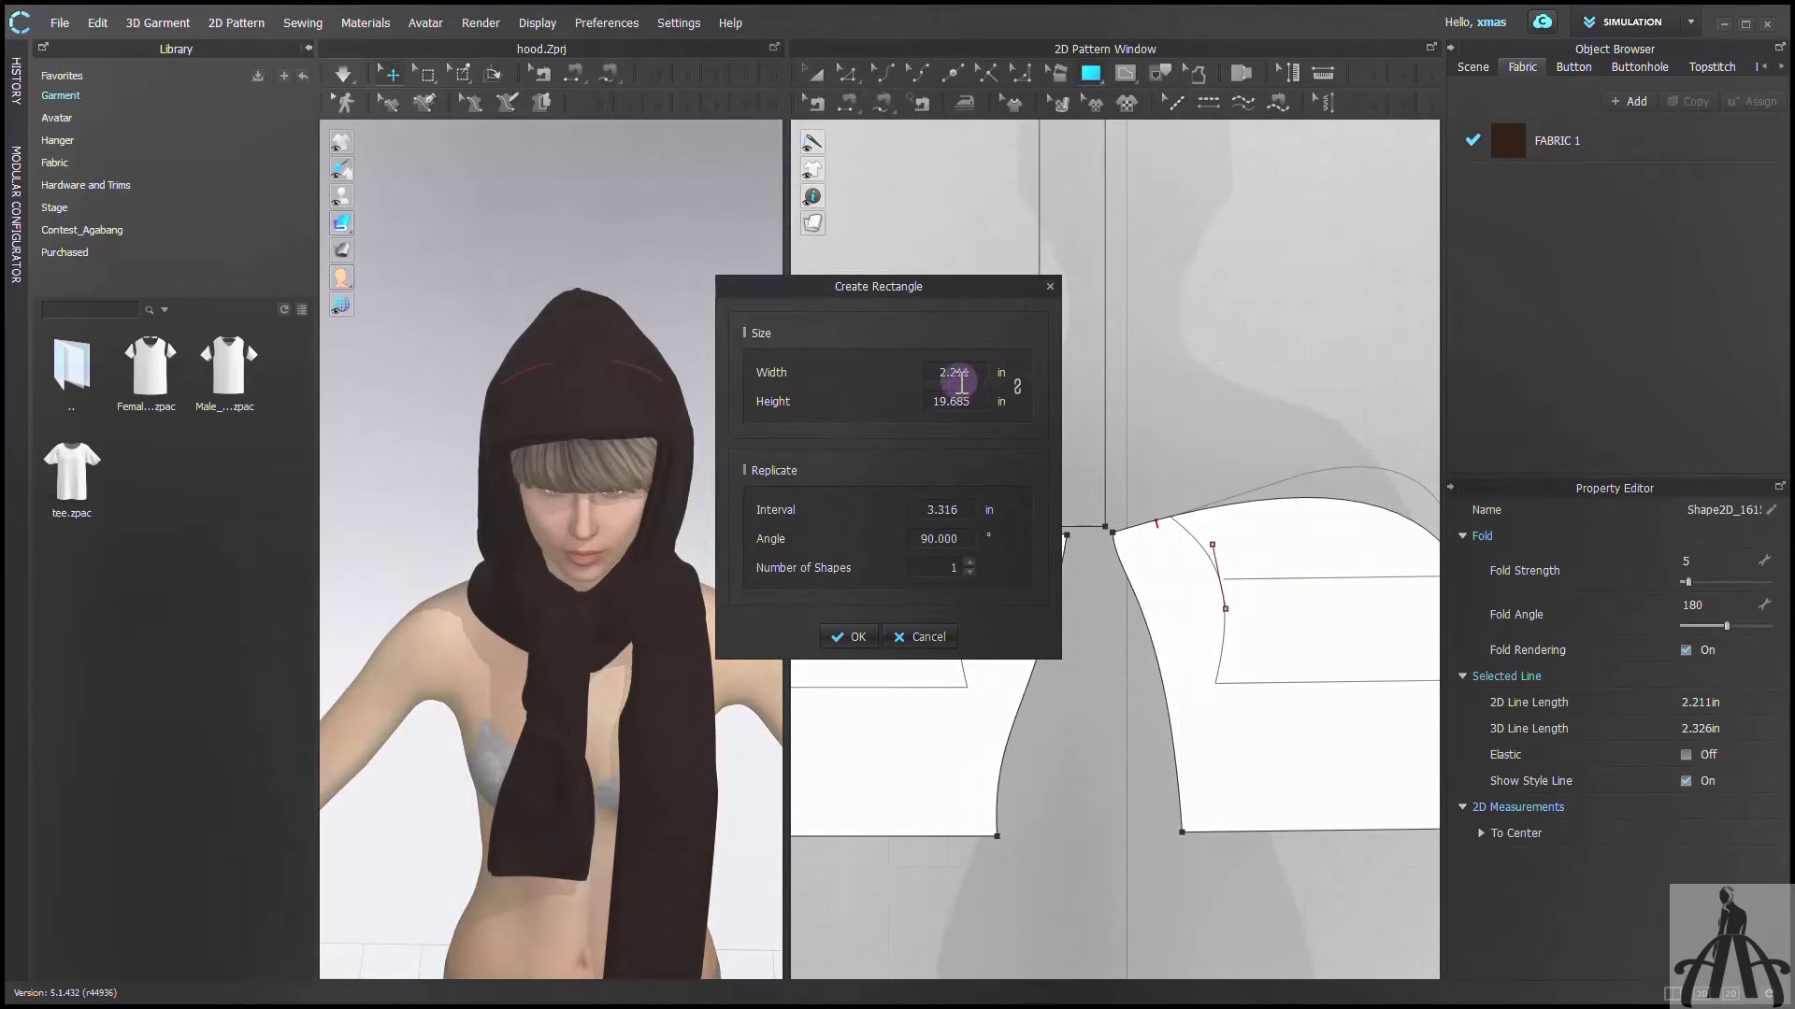
pyautogui.doubleClick(961, 394)
pyautogui.write('2.211')
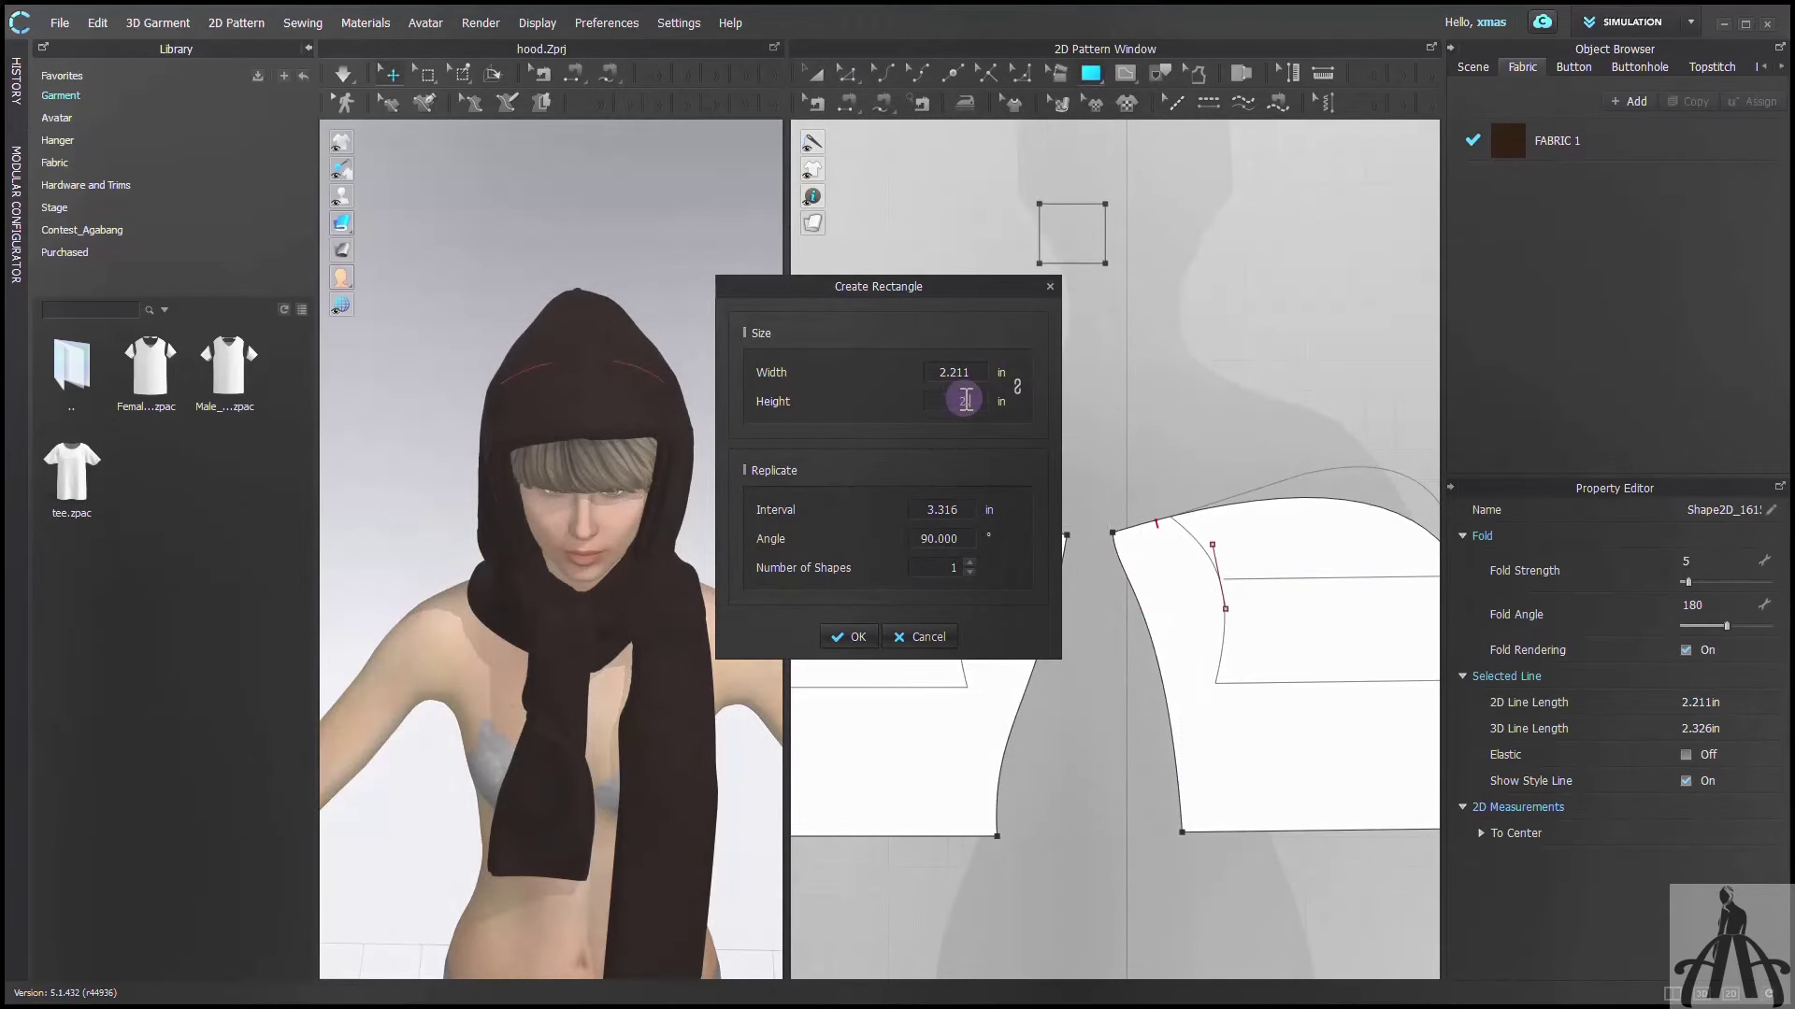
pyautogui.write('5')
pyautogui.click(848, 637)
# Split the rectangle's top edge into two equal segments of 1.105 in
pyautogui.scroll(4, 1051, 213)
pyautogui.press('z')
pyautogui.rightClick(1099, 194)
pyautogui.click(1148, 234)
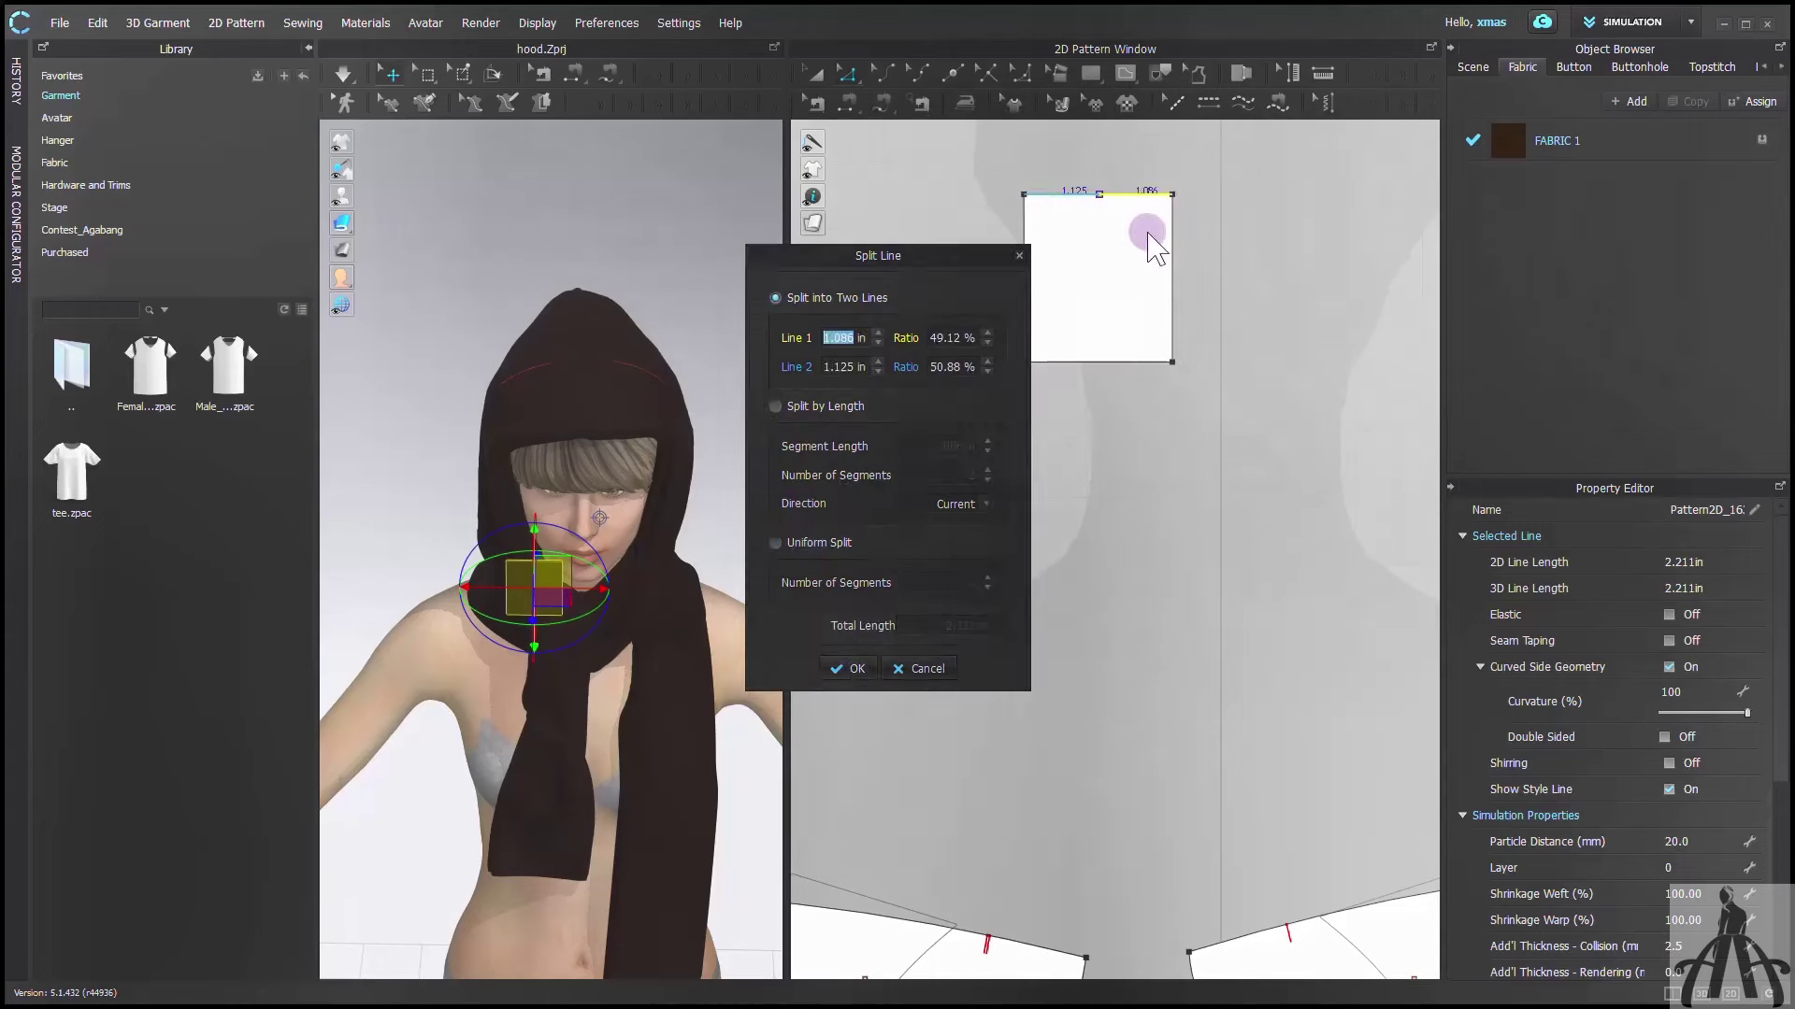
pyautogui.click(848, 668)
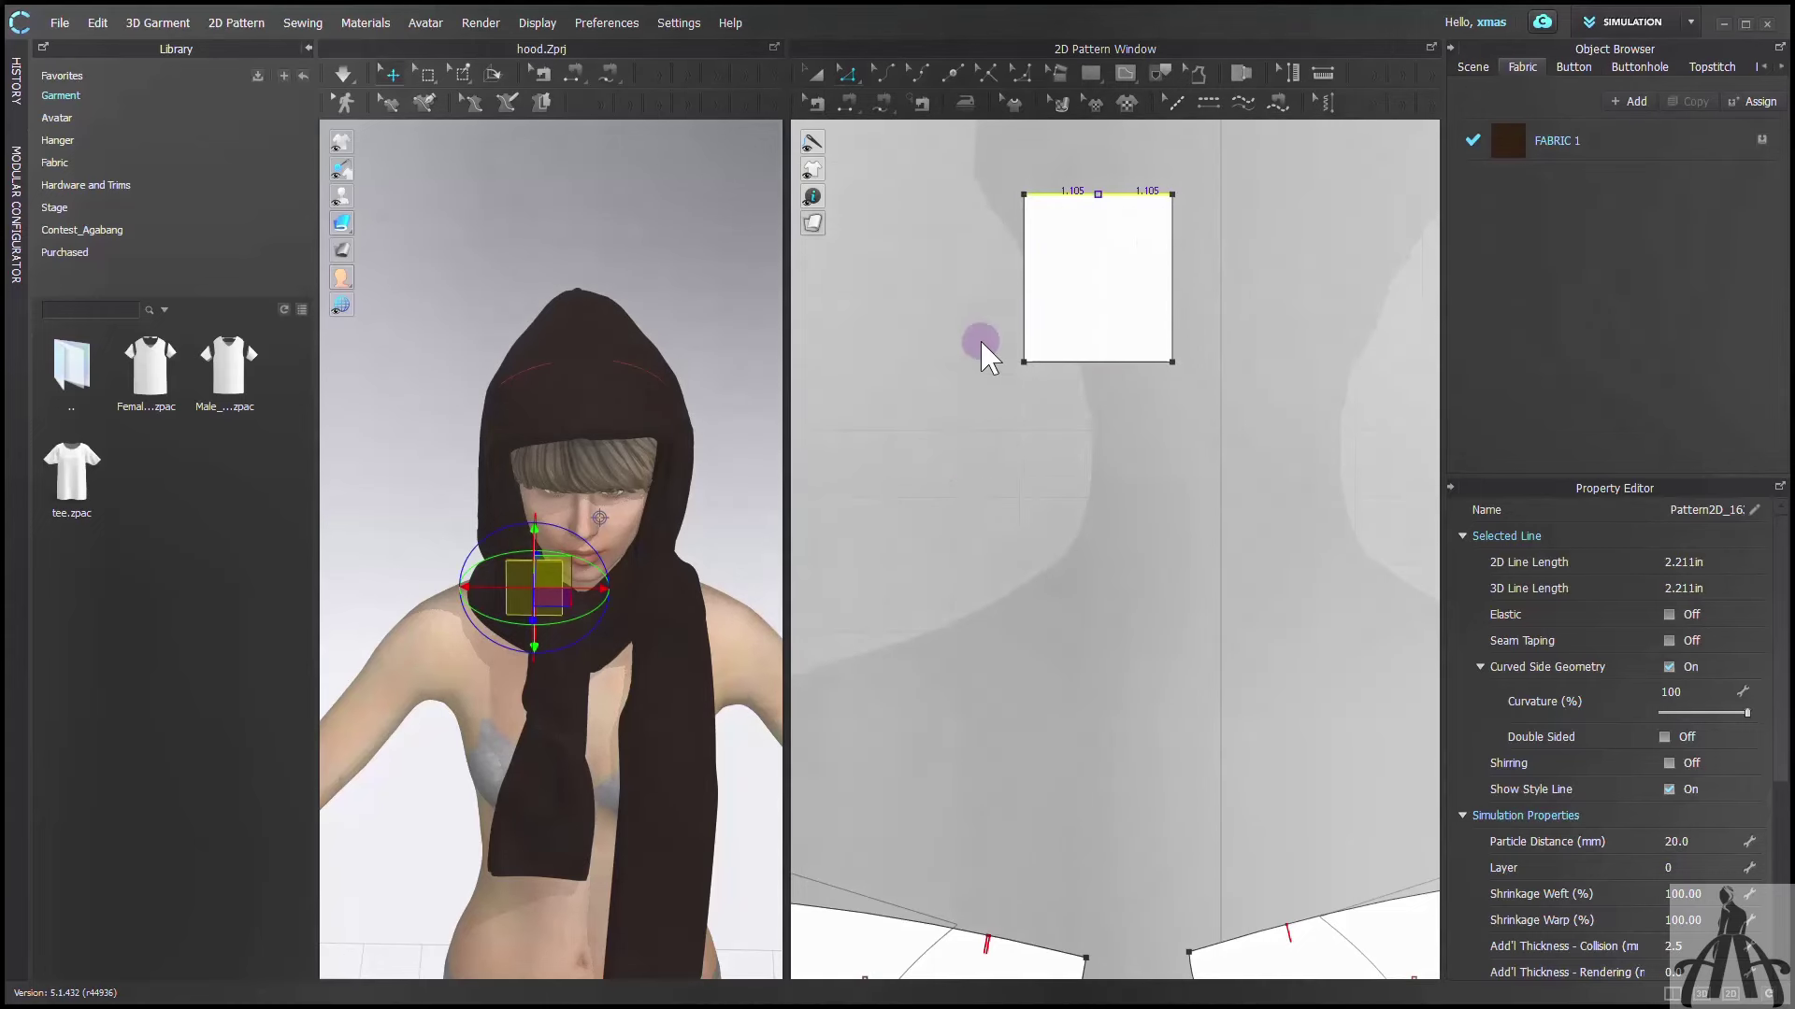
# Delete the rectangle's two top corner points and curve both resulting slanted sides outward to form a rounded ear
pyautogui.click(1024, 195)
pyautogui.press('Delete')
pyautogui.click(1172, 195)
pyautogui.press('Delete')
pyautogui.click(881, 77)
pyautogui.moveTo(1057, 277); pyautogui.dragTo(1010, 232)
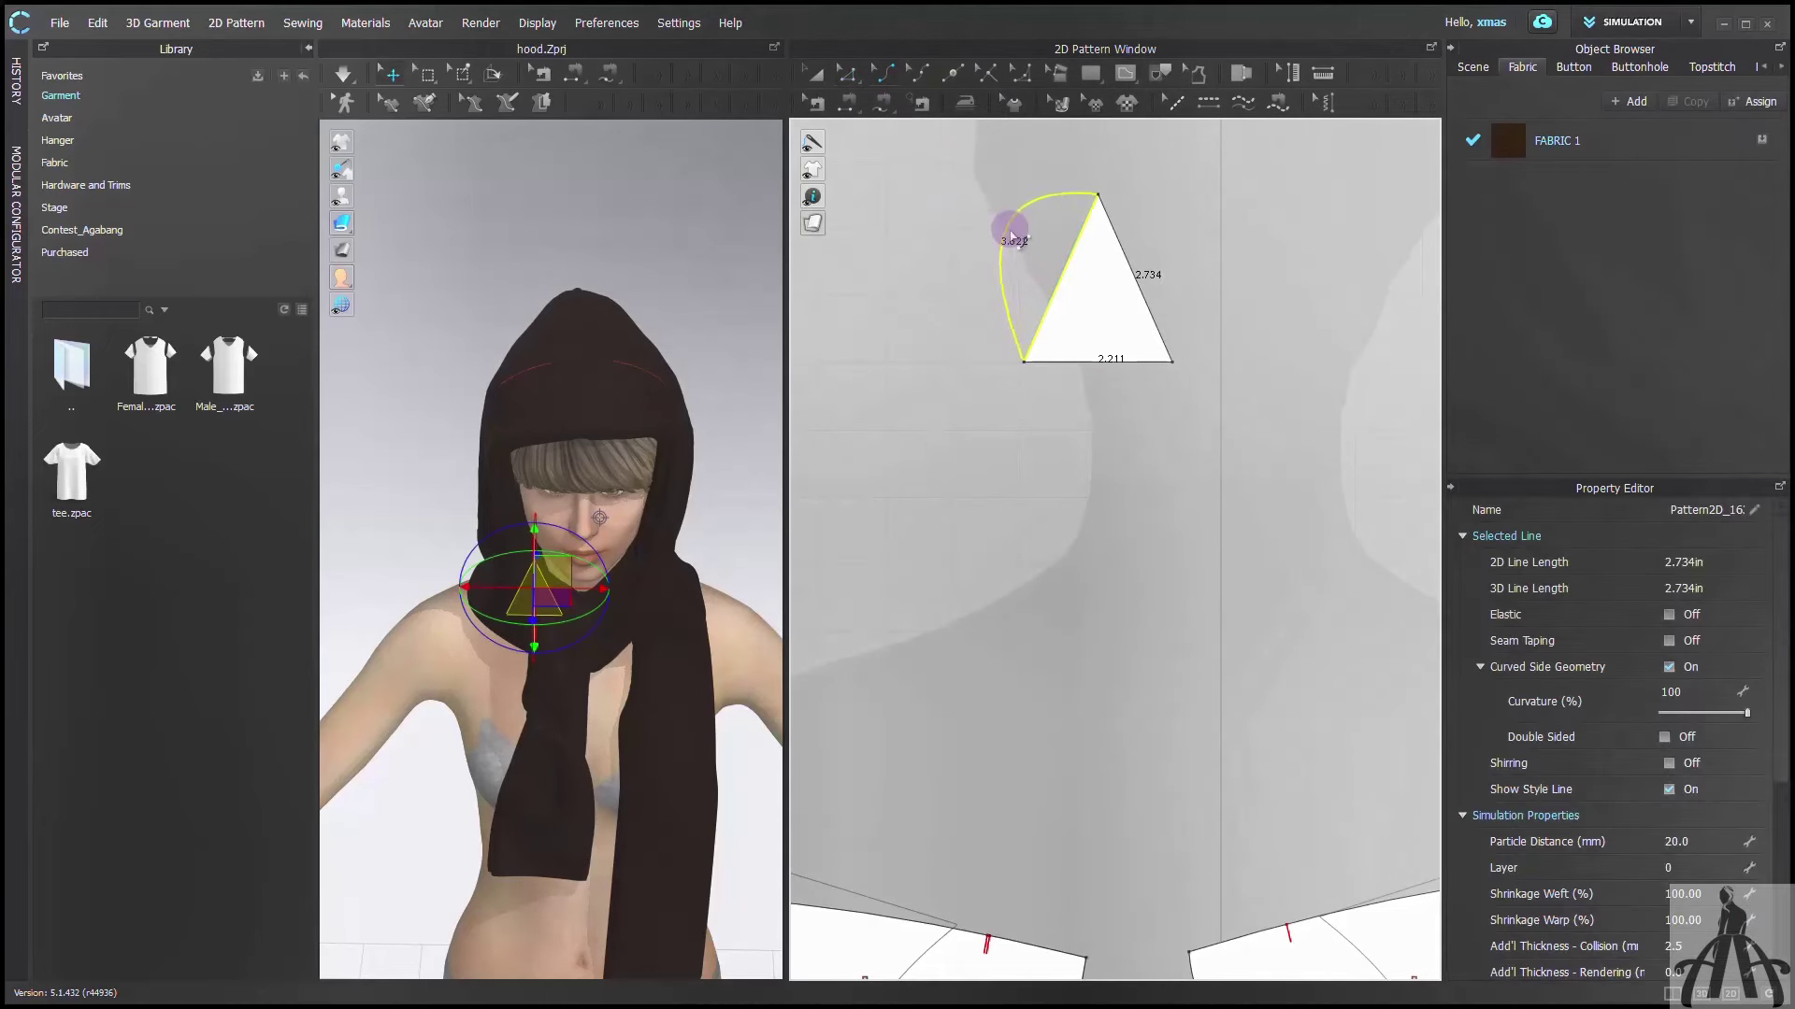
pyautogui.moveTo(1129, 268); pyautogui.dragTo(1189, 245)
# Move the ear piece in 3D to the top of the hood on the avatar's right side
pyautogui.moveTo(551, 599); pyautogui.dragTo(524, 309)
pyautogui.scroll(2, 542, 355)
pyautogui.moveTo(579, 476); pyautogui.dragTo(730, 412, button='right')
pyautogui.moveTo(741, 261); pyautogui.dragTo(514, 379)
pyautogui.moveTo(627, 421); pyautogui.dragTo(514, 421, button='right')
pyautogui.scroll(2, 552, 374)
pyautogui.moveTo(558, 289); pyautogui.dragTo(537, 298)
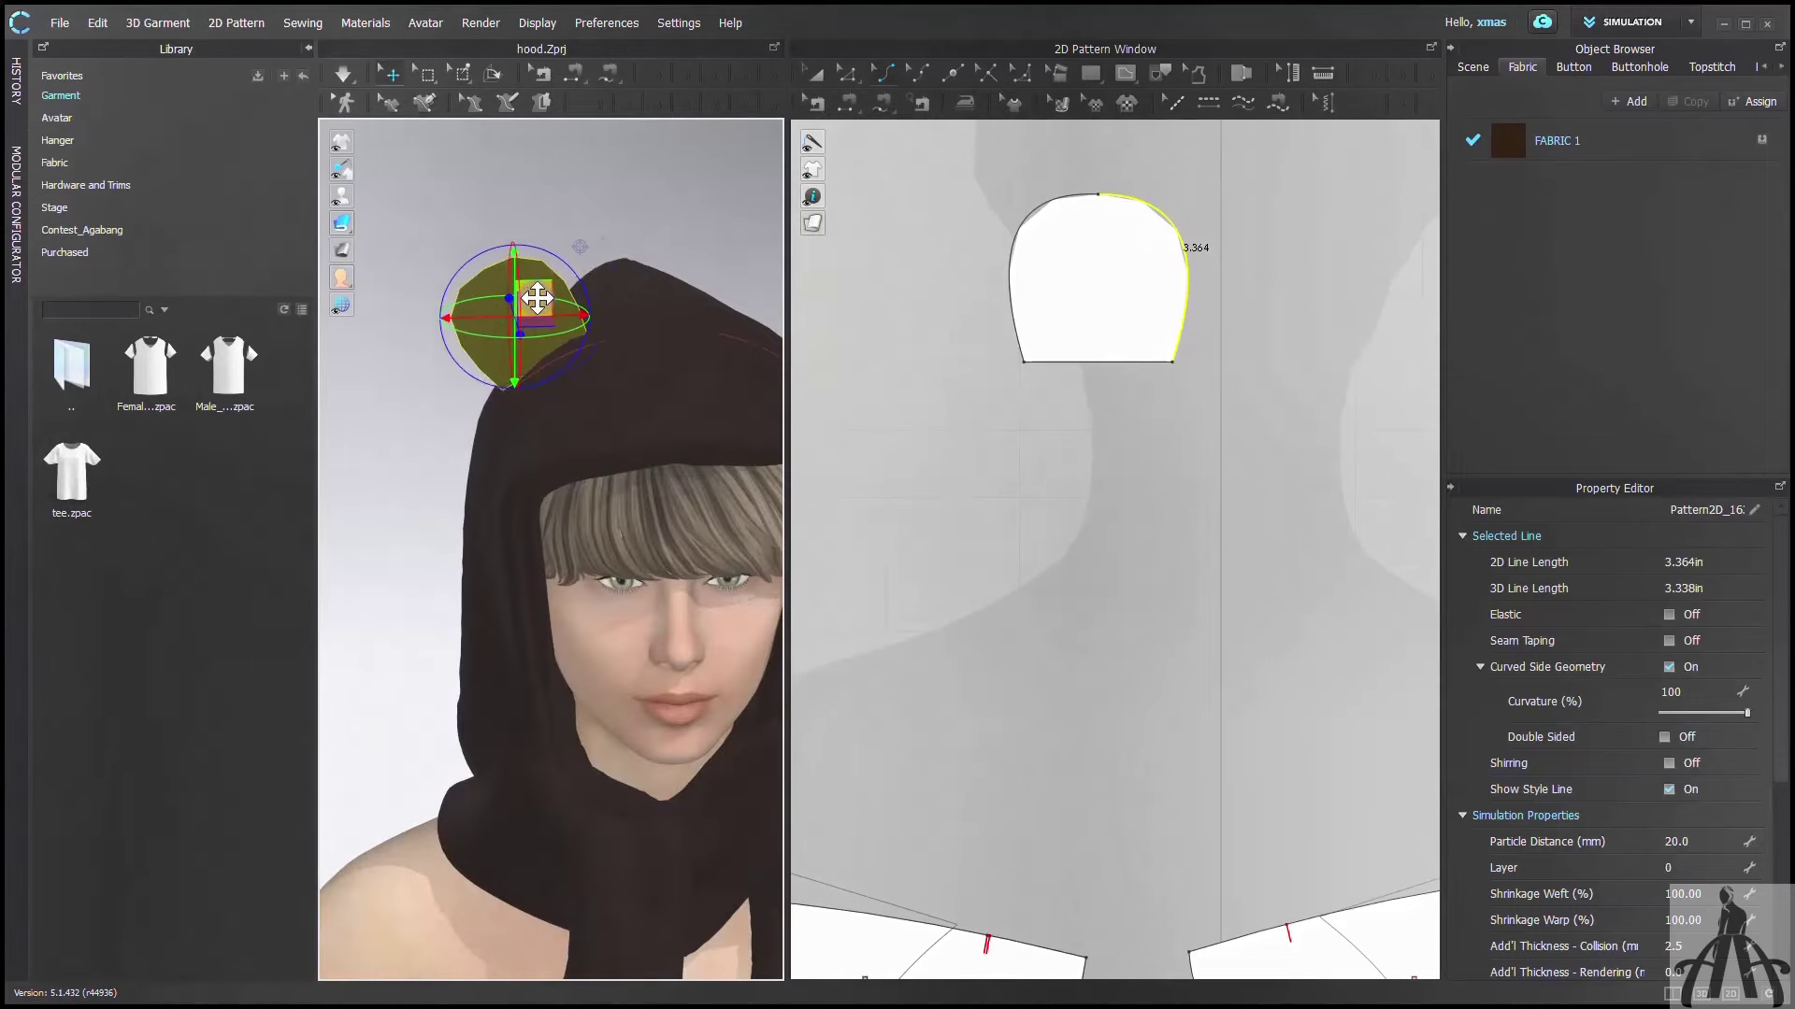
pyautogui.moveTo(575, 402); pyautogui.dragTo(659, 514, button='right')
pyautogui.moveTo(565, 345); pyautogui.dragTo(579, 358)
pyautogui.moveTo(577, 355); pyautogui.dragTo(505, 299, button='right')
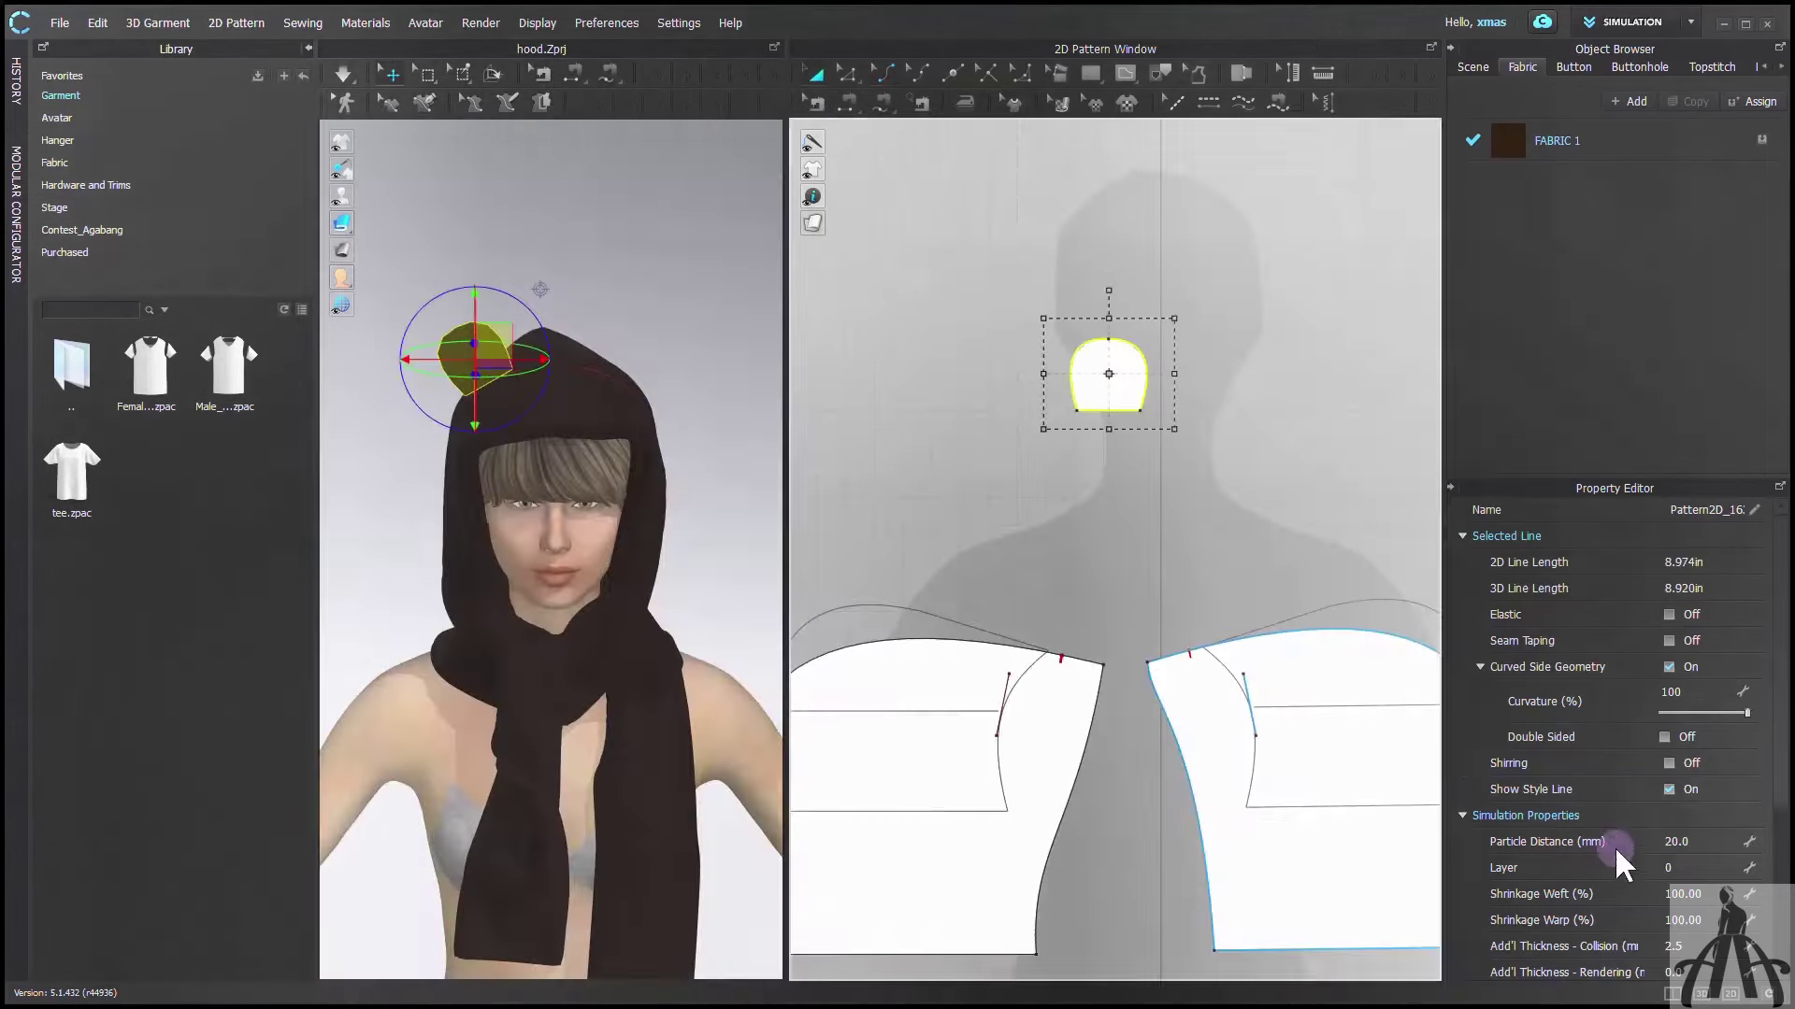
# Set the ear piece's particle distance to 5 mm and paste a copy of it beside the original
pyautogui.click(1690, 841)
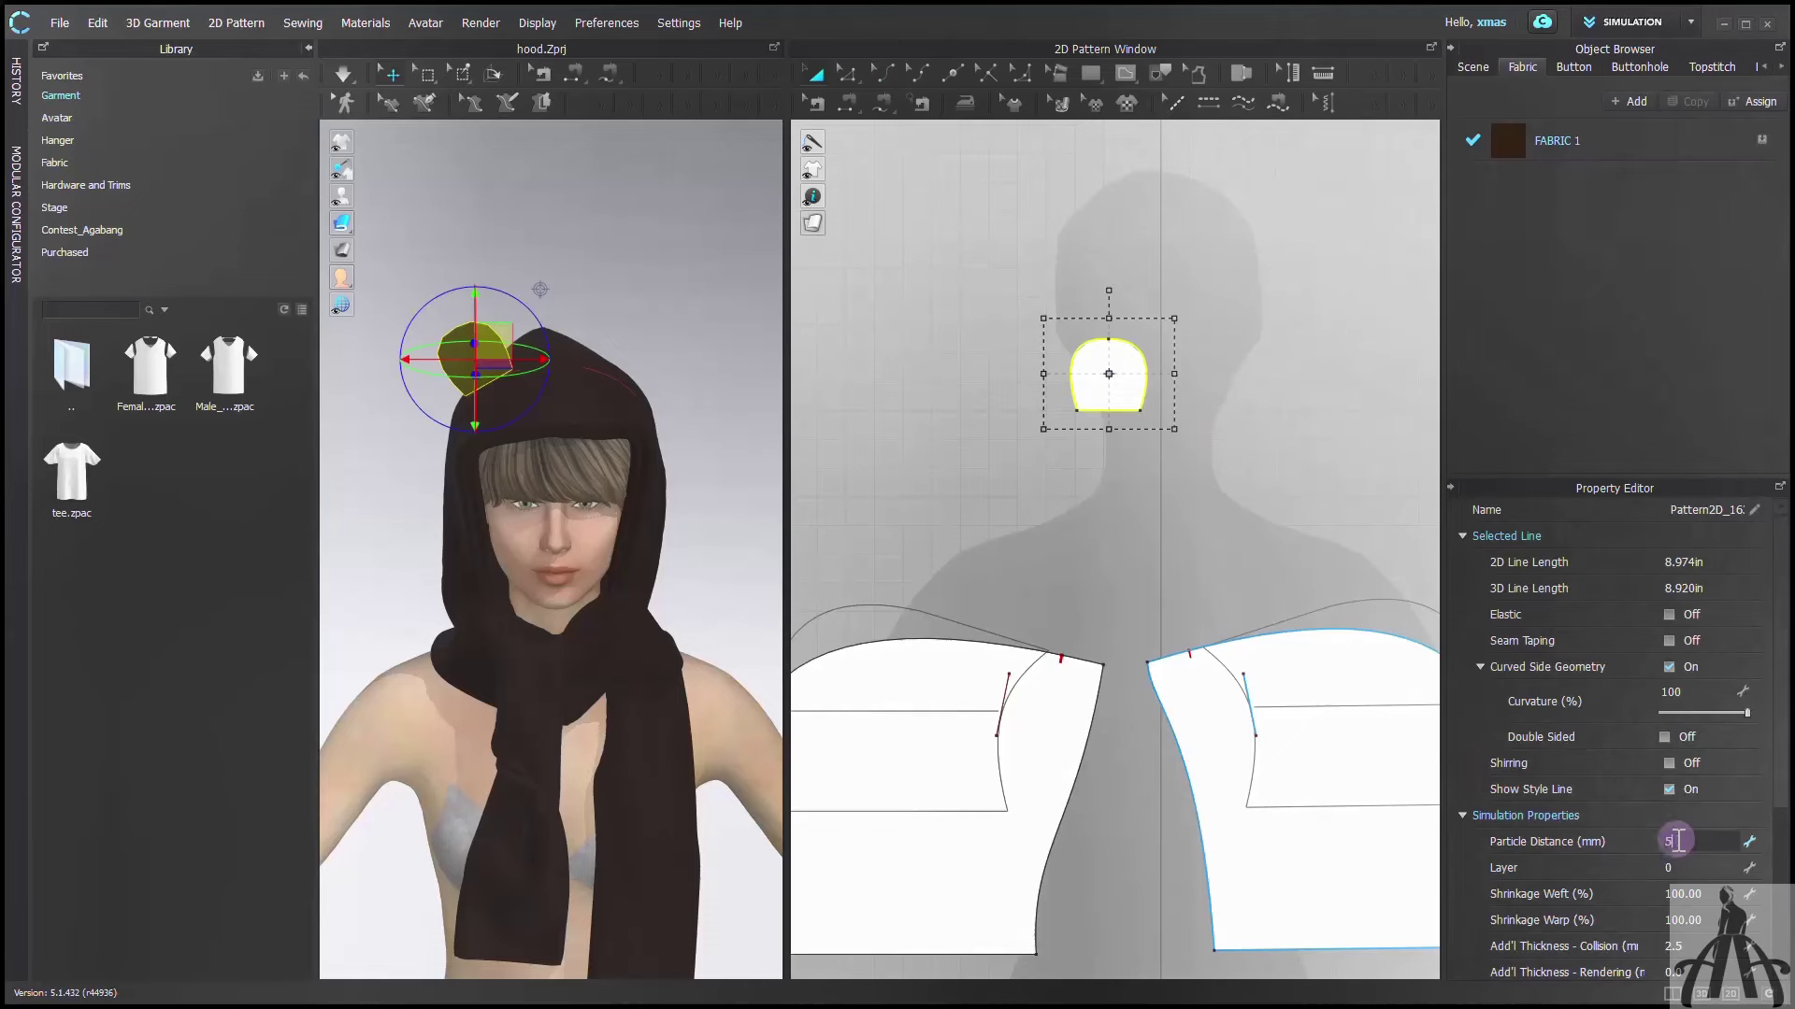
pyautogui.press('Return')
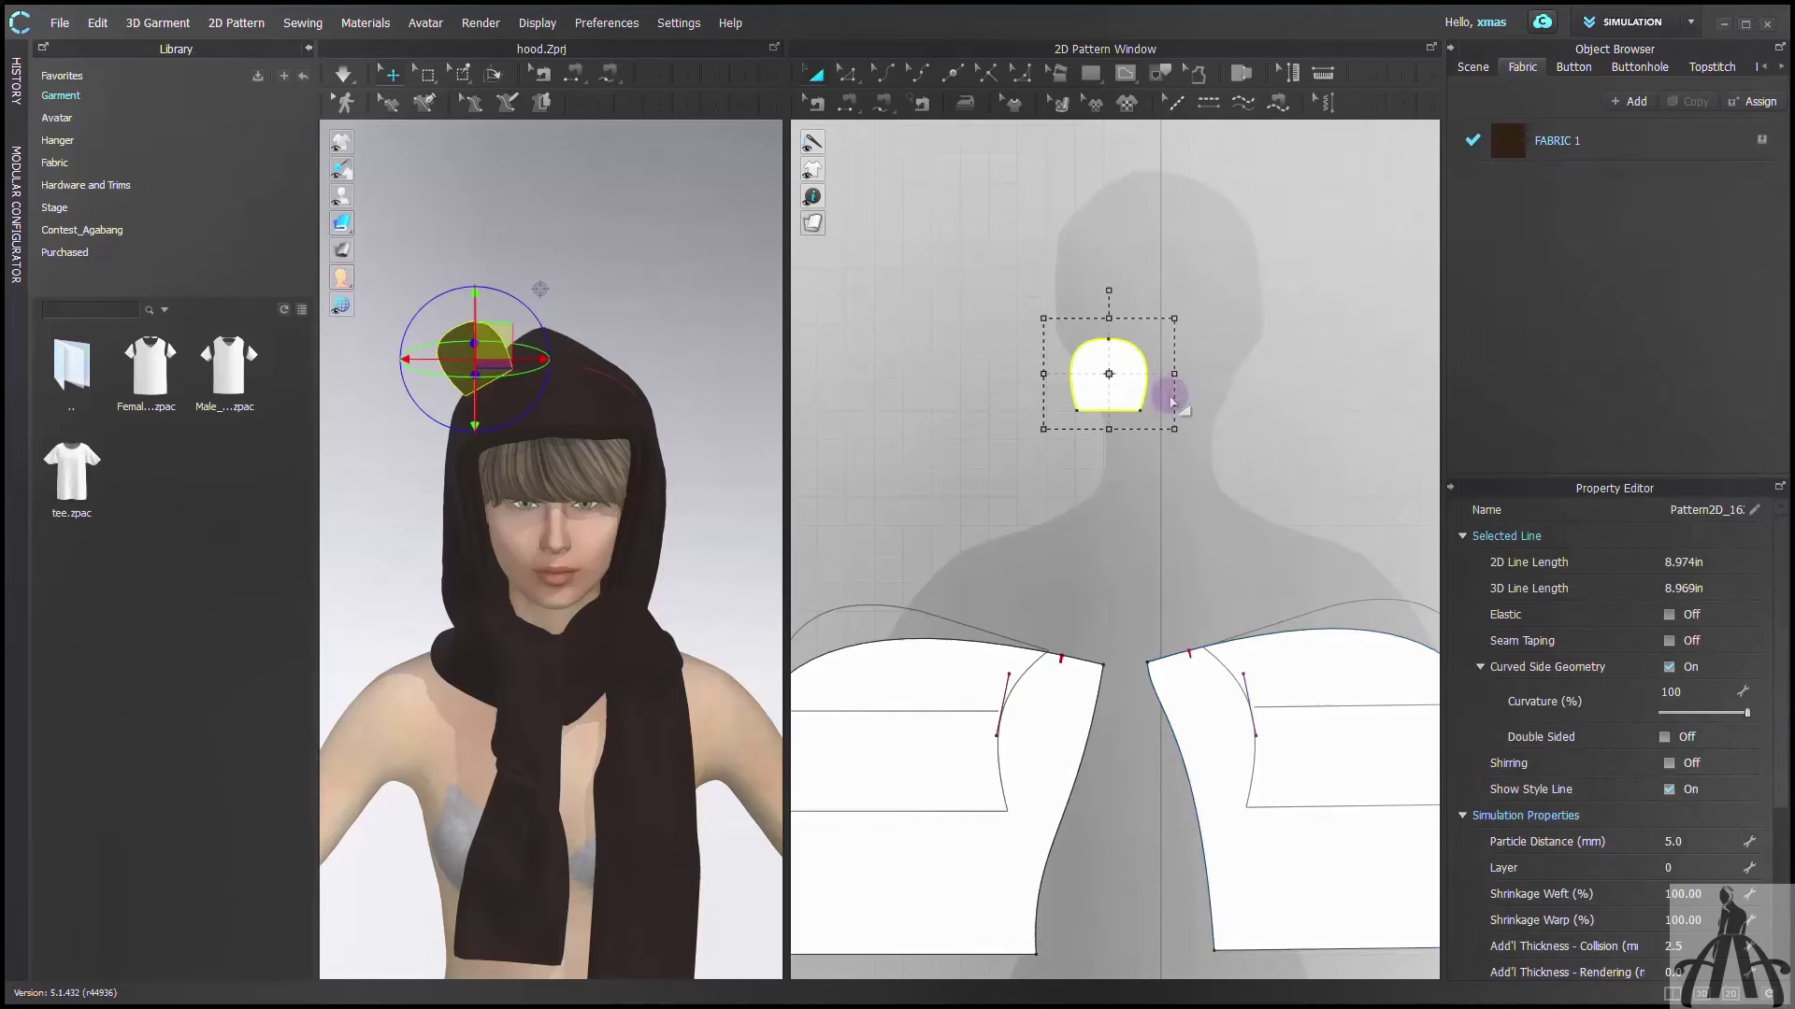
pyautogui.click(1138, 388)
pyautogui.hotkey('ctrl', 'c')
pyautogui.hotkey('ctrl', 'v')
pyautogui.click(1243, 374)
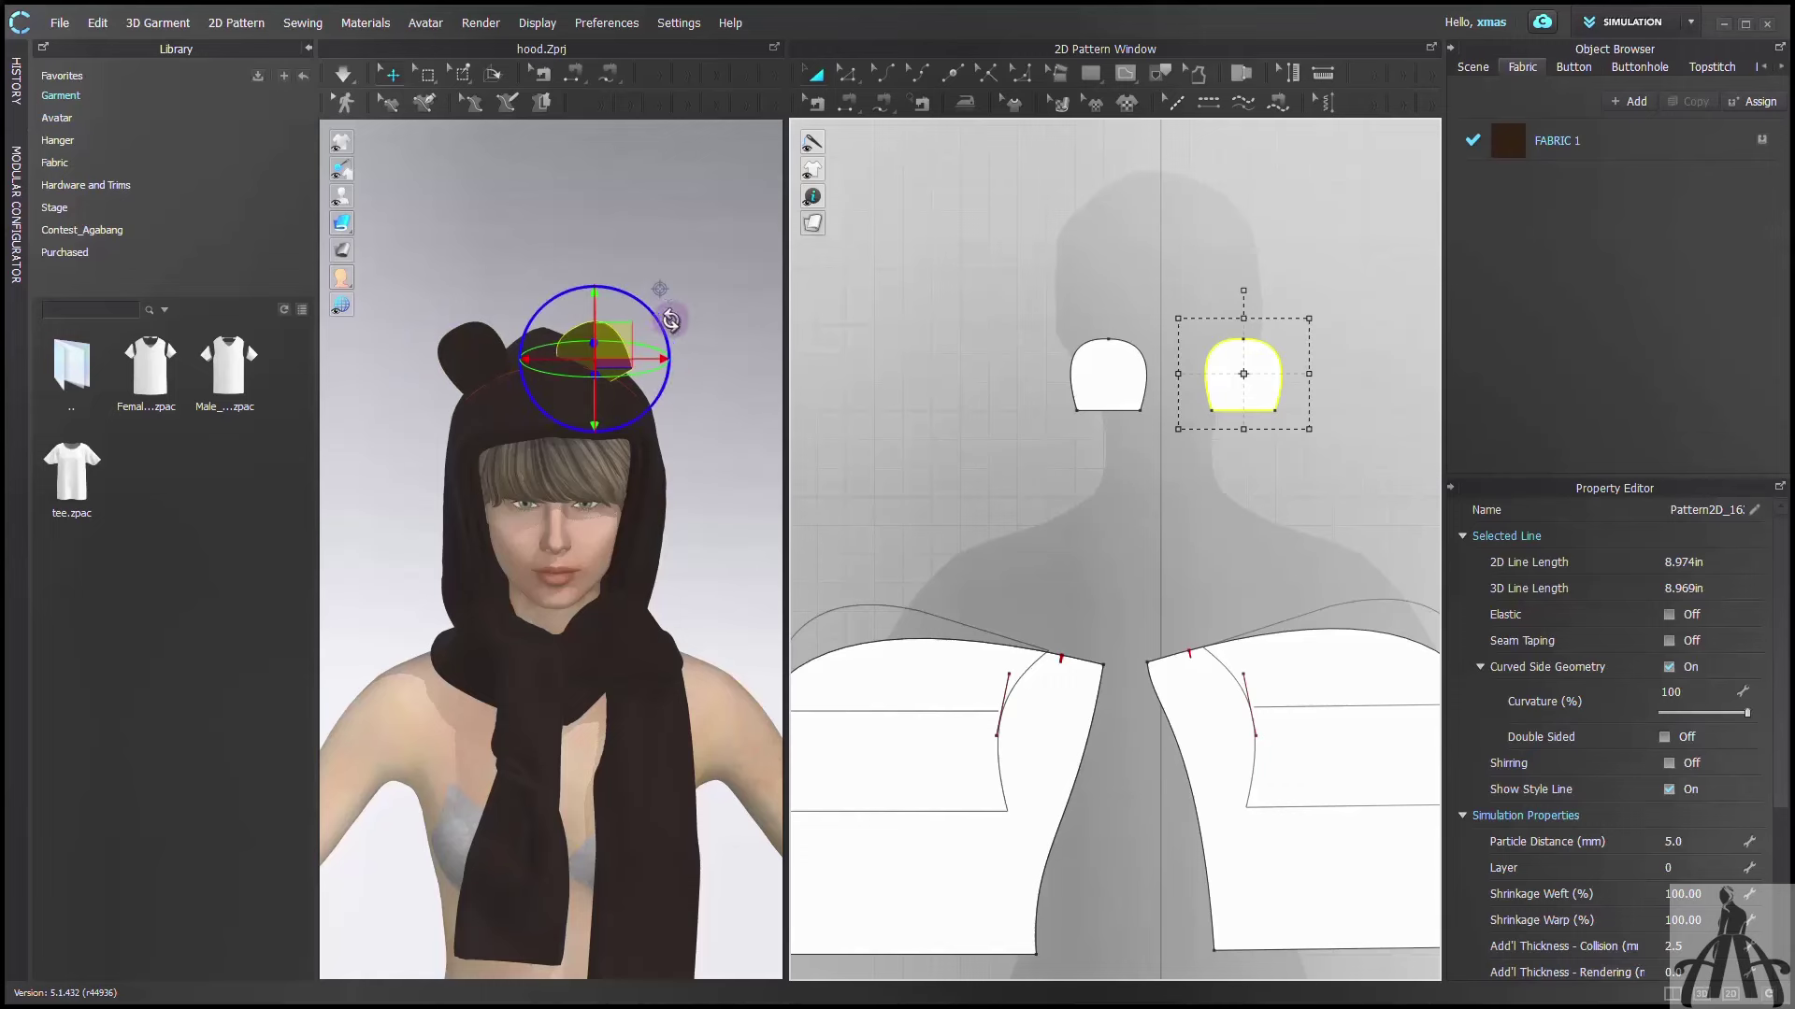
# Position the copied ear on the hood's opposite side and sew both ears' bottom edges to their matching internal lines on the hood pieces
pyautogui.moveTo(620, 340); pyautogui.dragTo(671, 325)
pyautogui.press('n')
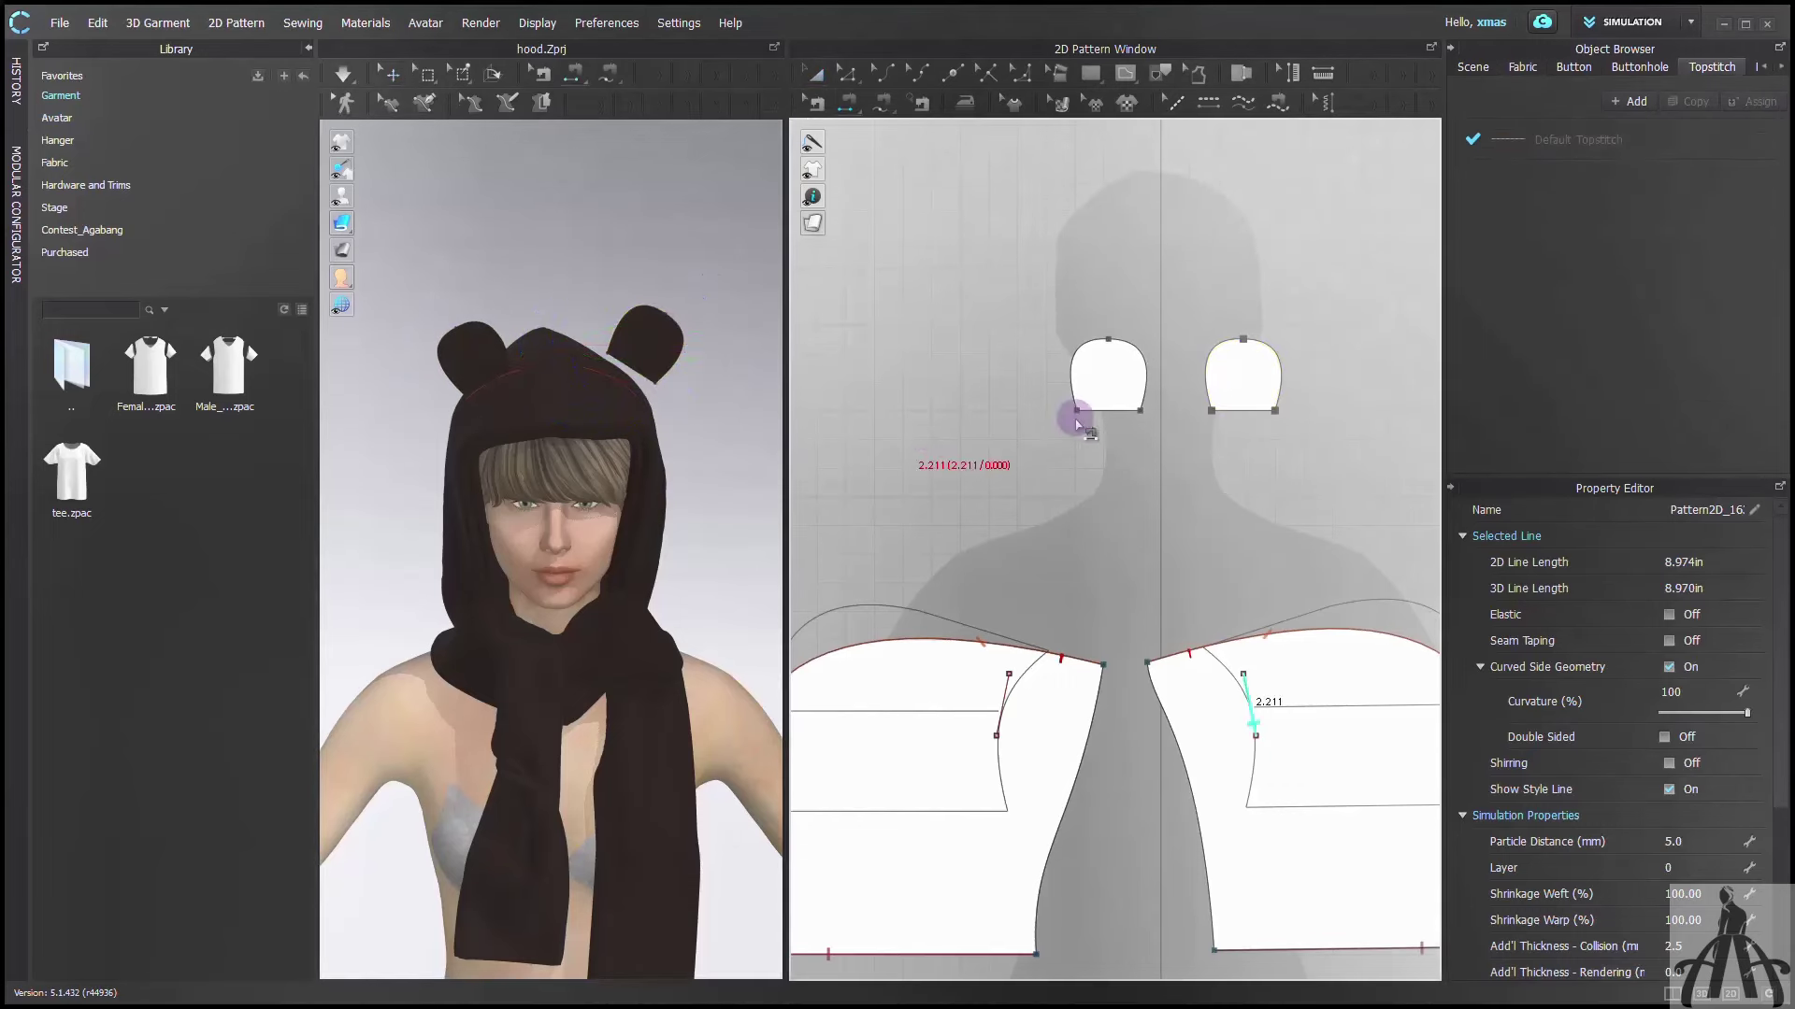
pyautogui.click(1094, 408)
pyautogui.click(998, 723)
pyautogui.click(1243, 408)
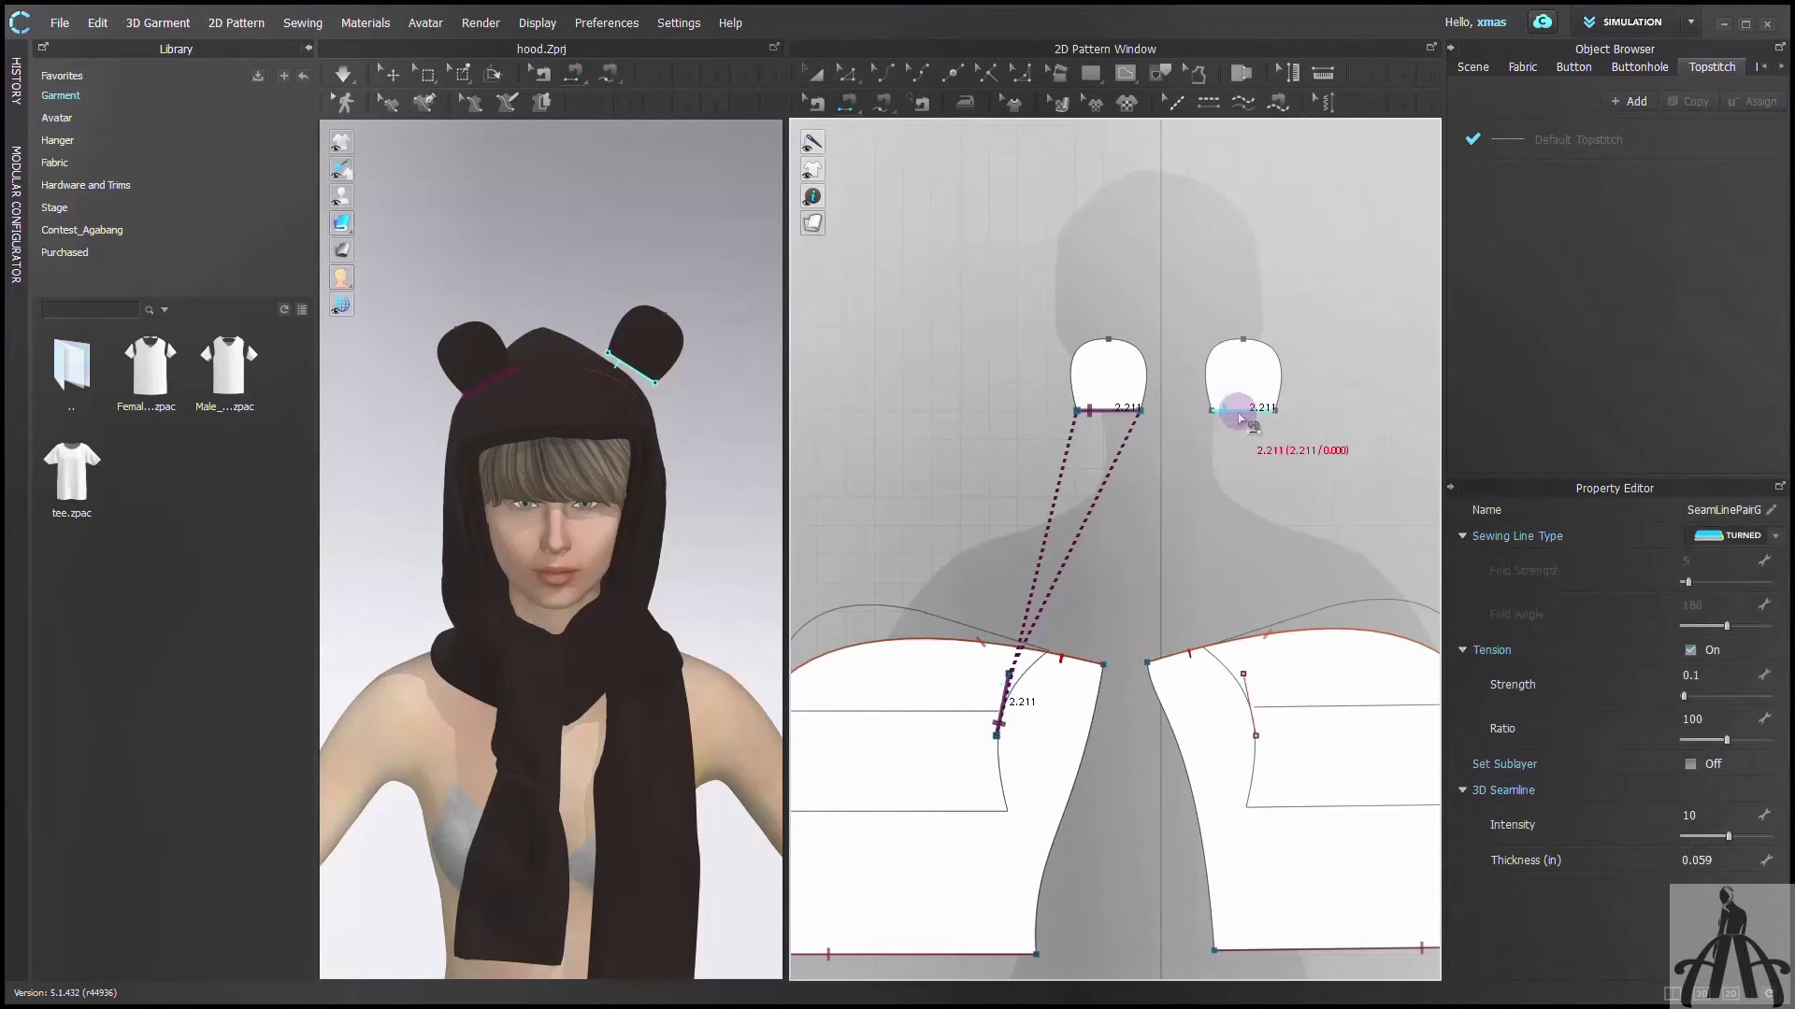
pyautogui.click(1250, 706)
# Turn on double-sided curved side geometry for both ear pieces and set their additional rendering thickness to 2 mm
pyautogui.click(469, 353)
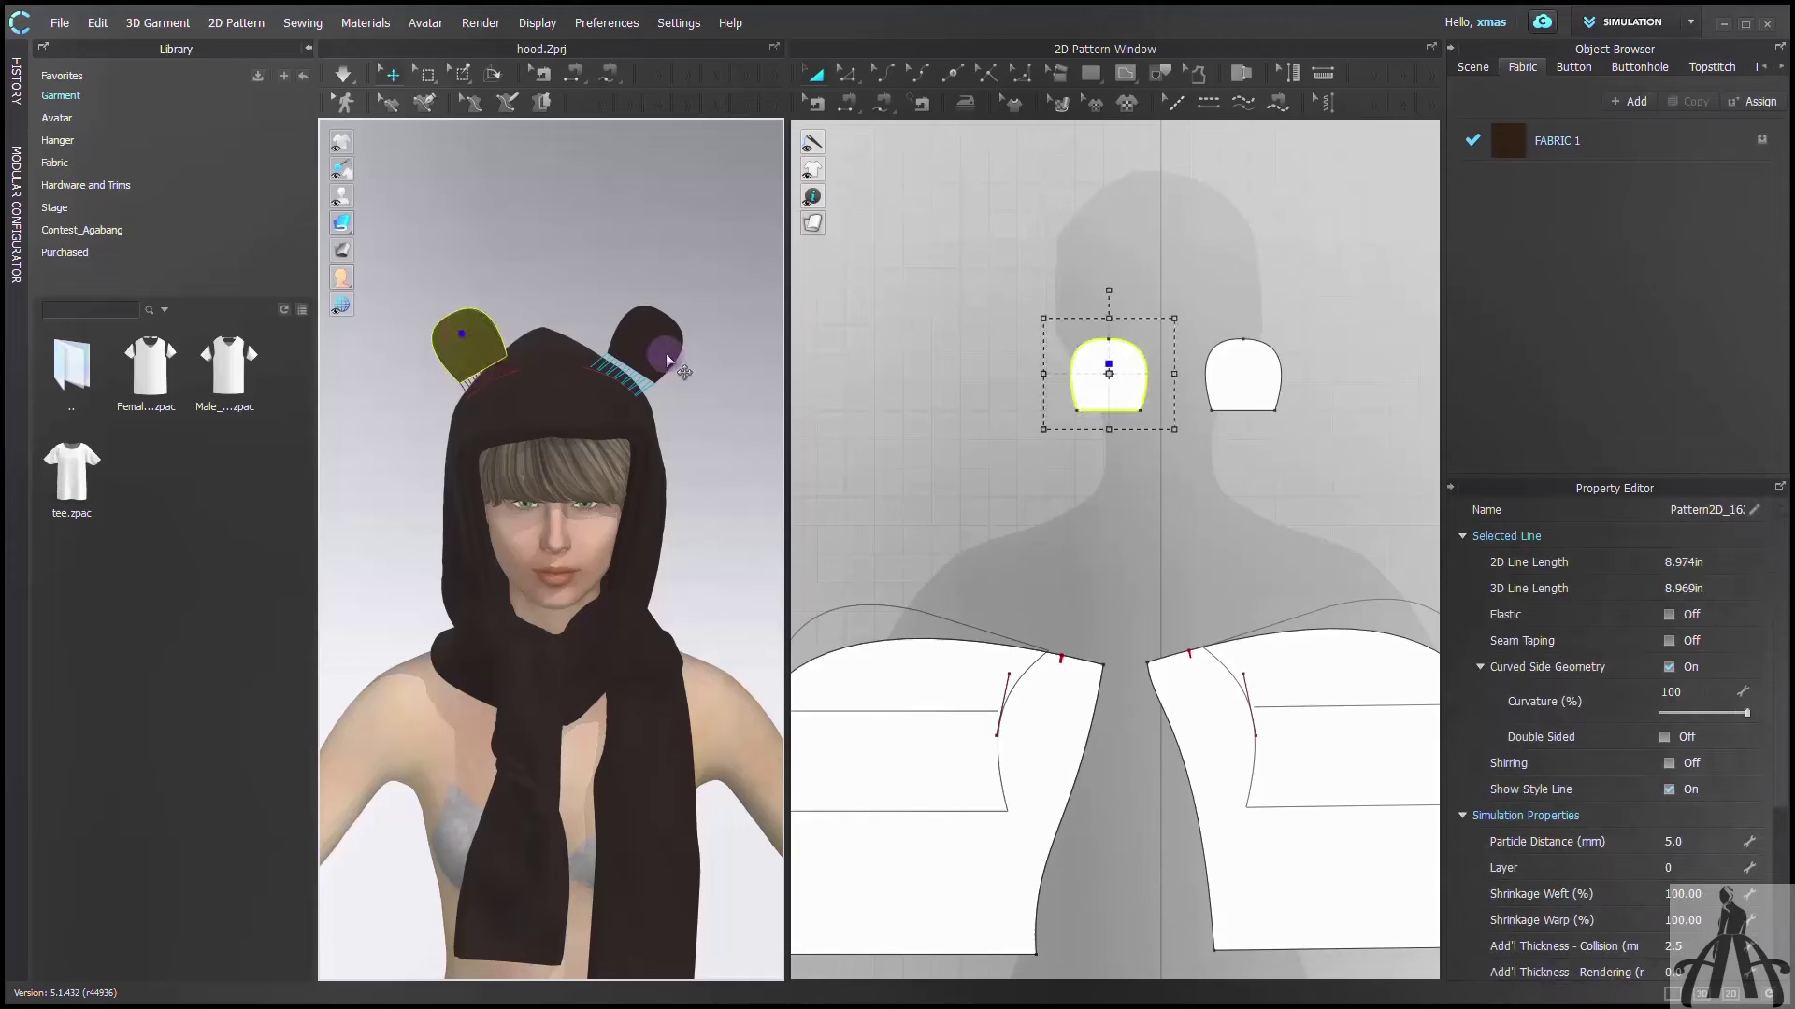
pyautogui.click(641, 342)
pyautogui.keyDown('shift'); pyautogui.click(469, 354); pyautogui.keyUp('shift')
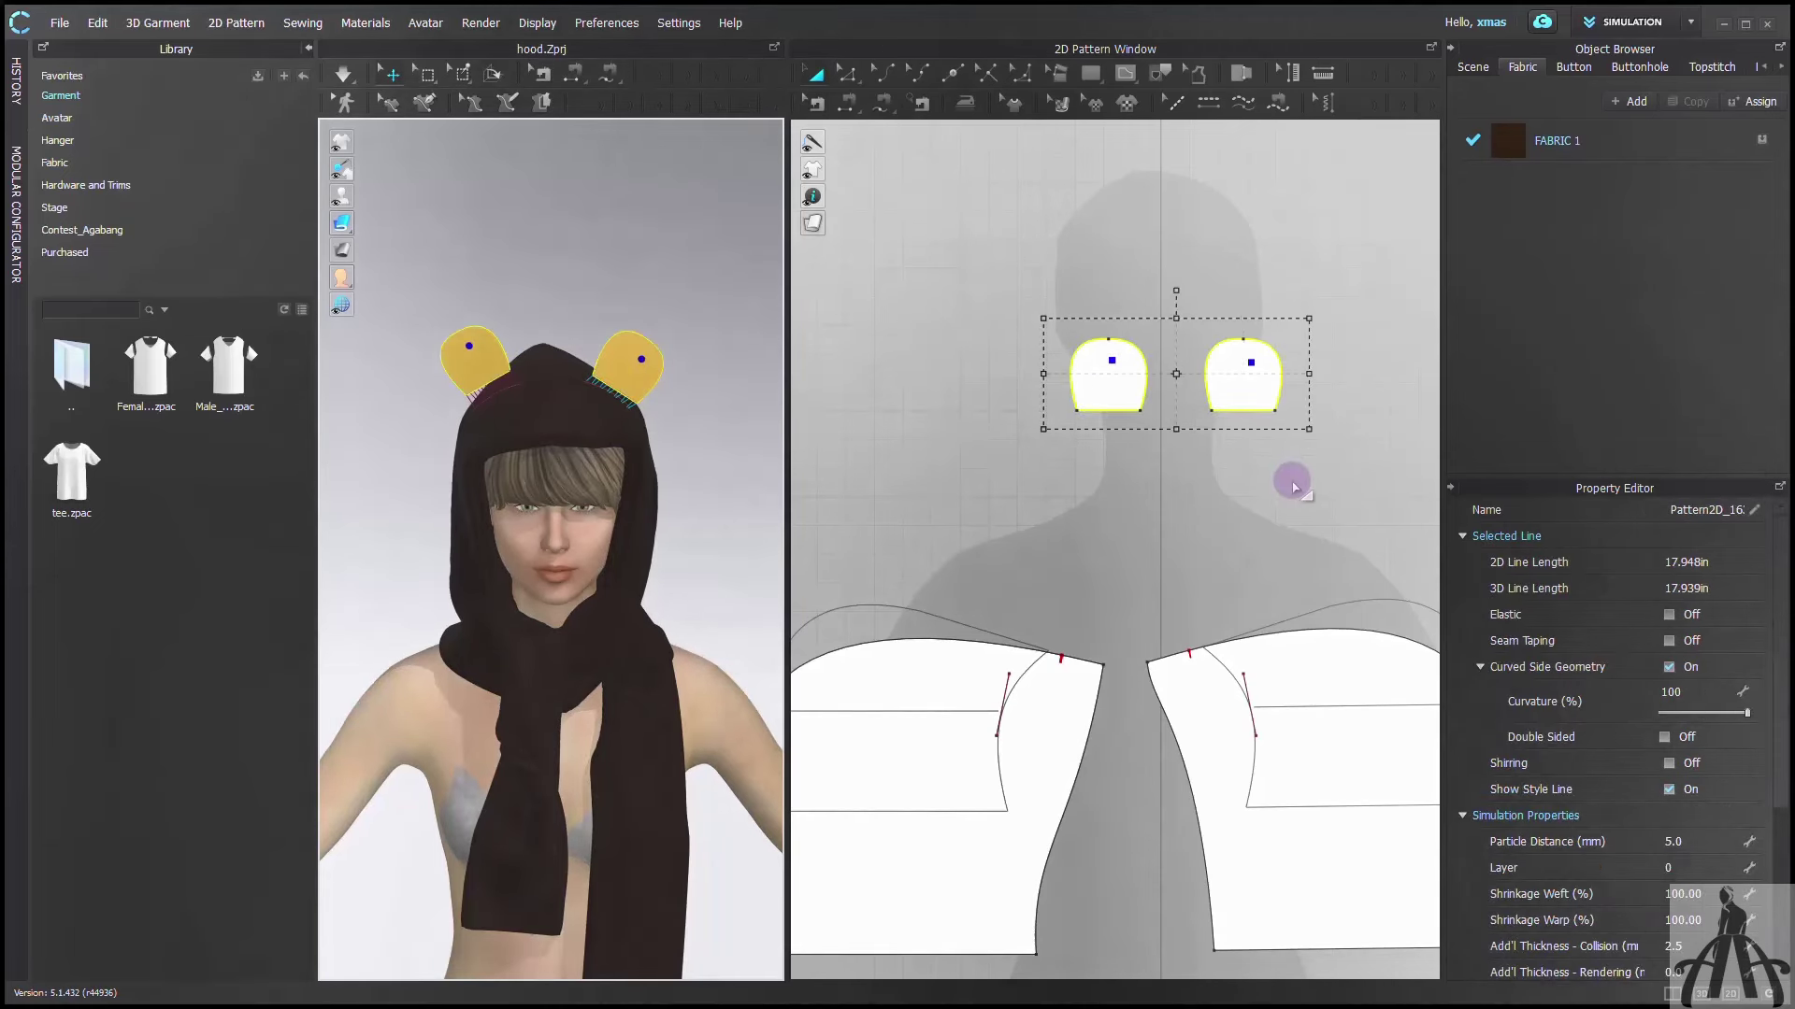
pyautogui.click(1664, 736)
pyautogui.scroll(-3, 1628, 832)
pyautogui.click(1700, 804)
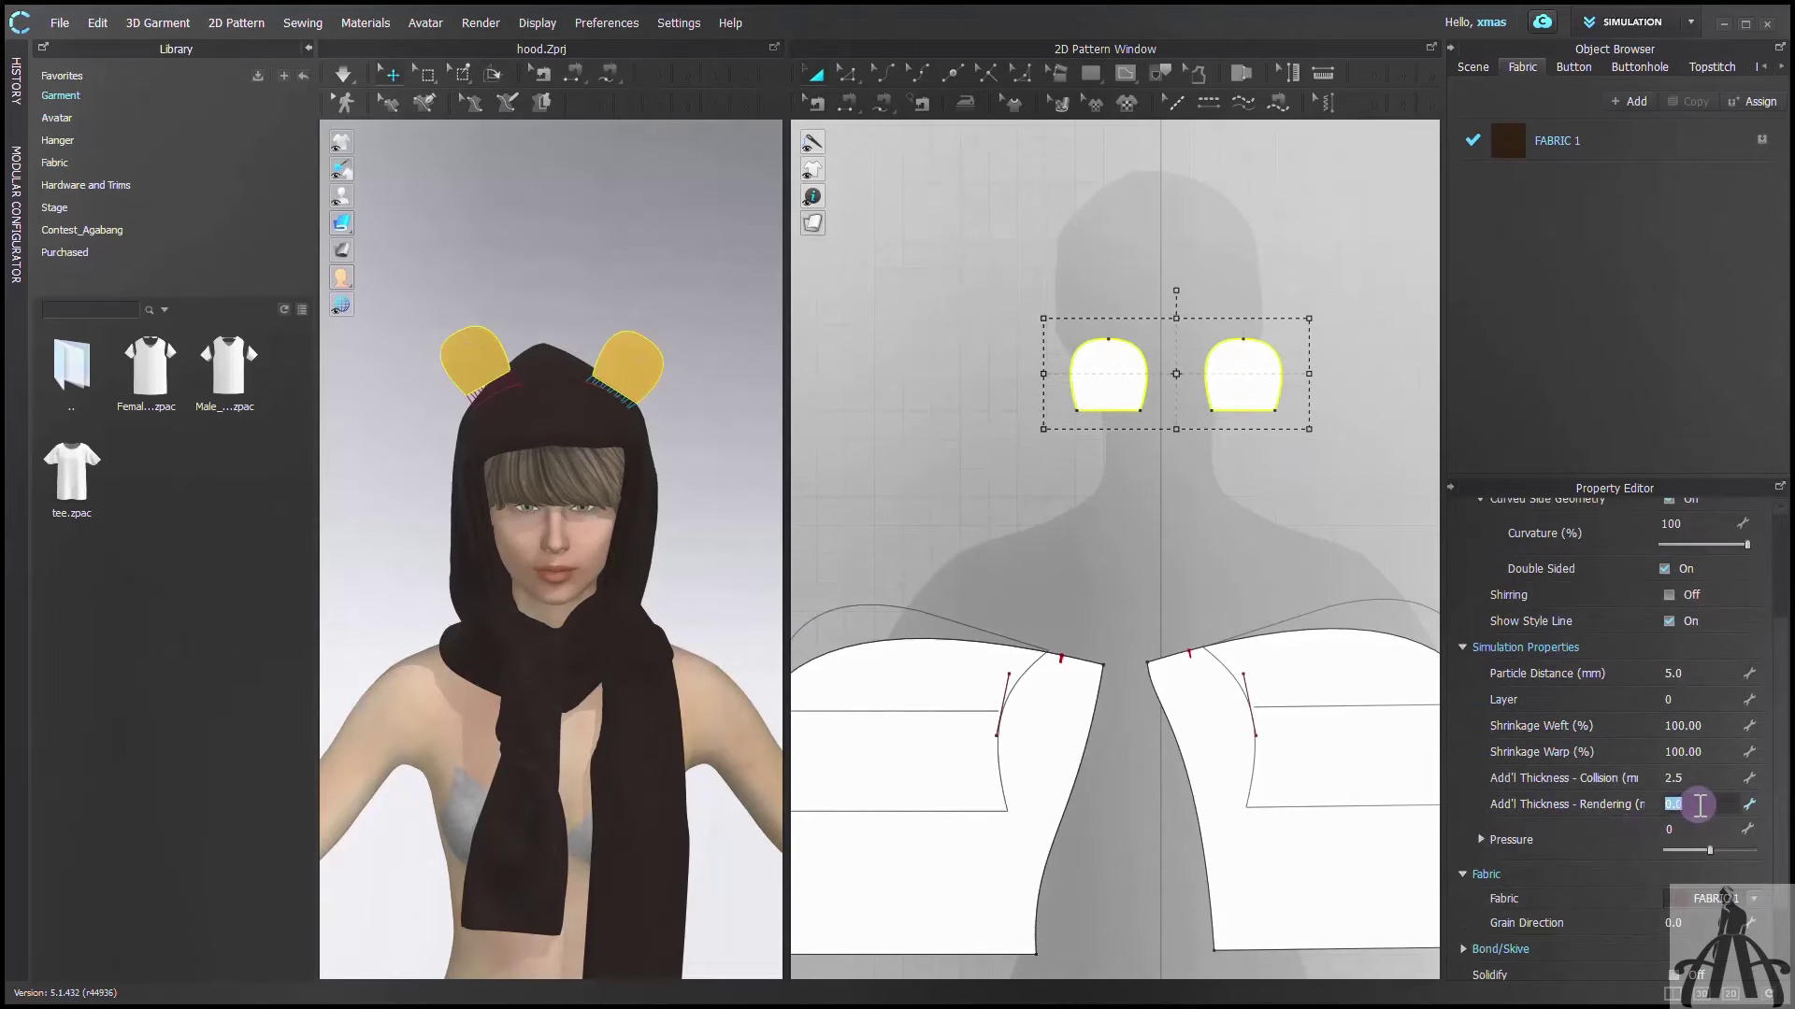
pyautogui.write('2')
pyautogui.press('Return')
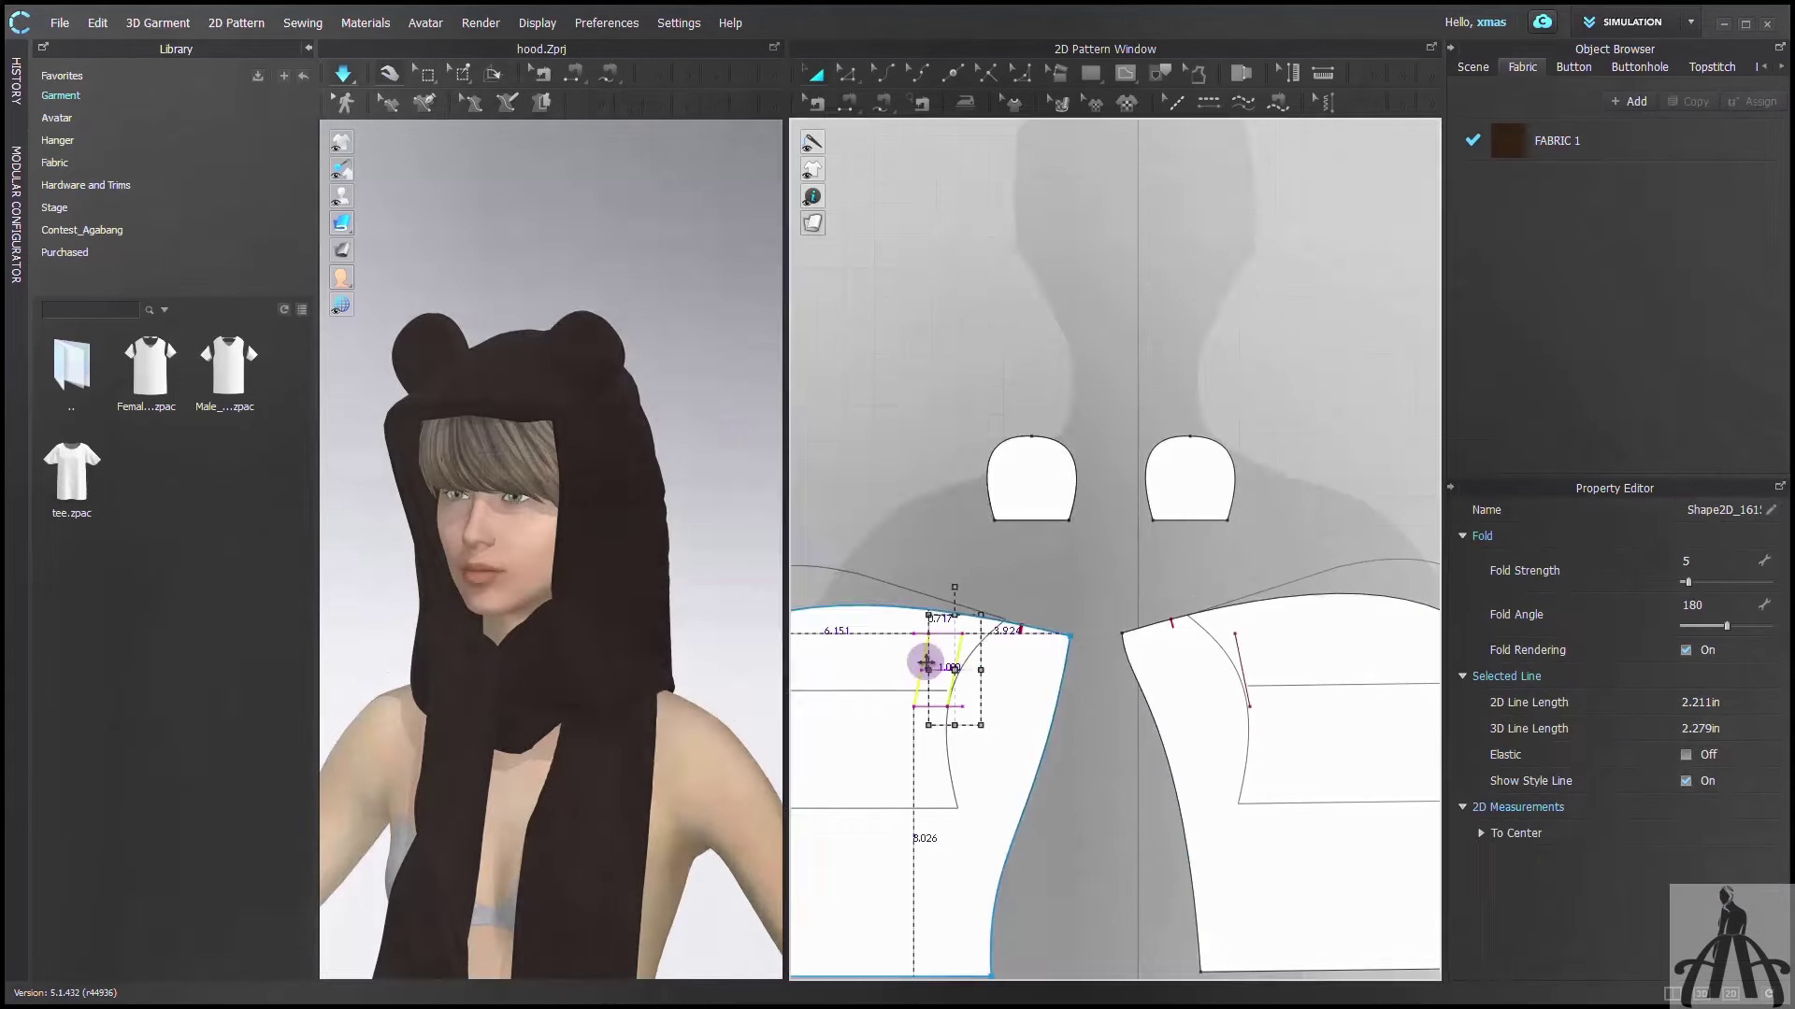
# Move the internal ear seam line on each hood piece 1 in outward, away from the pattern's center line
pyautogui.rightClick(926, 662)
pyautogui.click(849, 645)
pyautogui.moveTo(1242, 664); pyautogui.dragTo(1254, 666)
pyautogui.rightClick(1255, 666)
pyautogui.write('1')
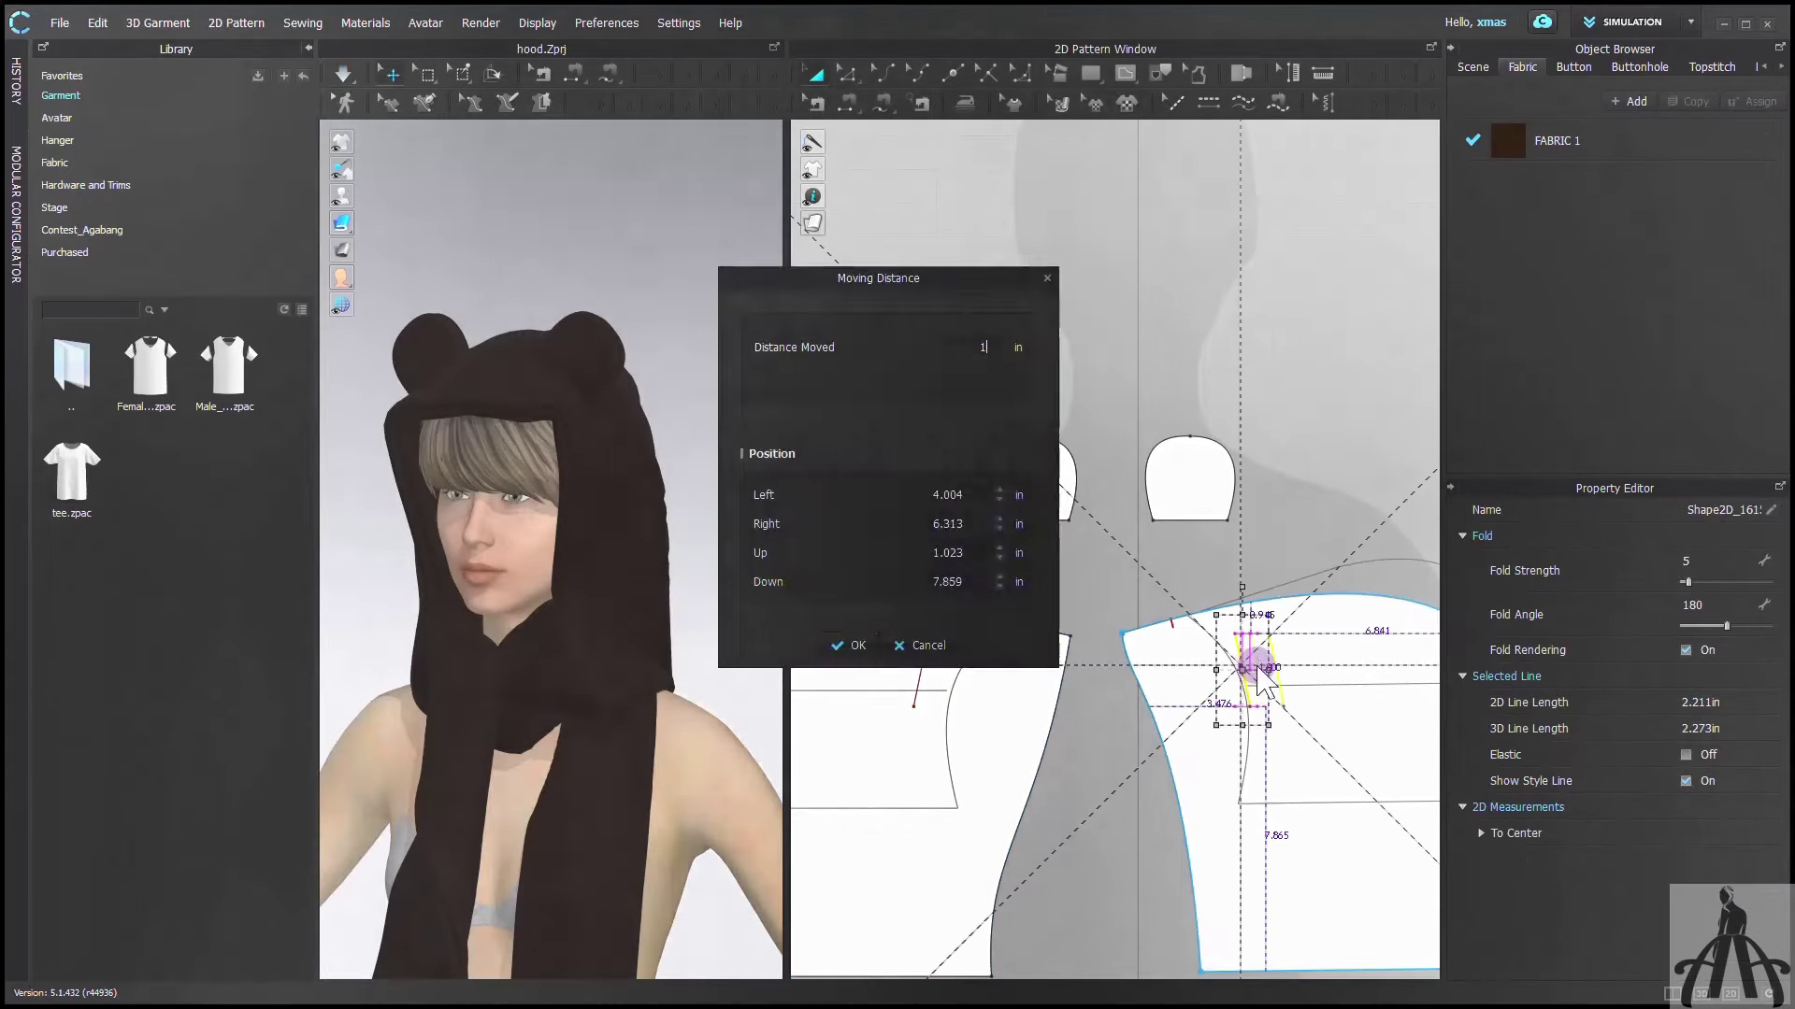
pyautogui.click(848, 645)
# Open the built-in renderer for the hooded scarf with its sewn-on ears
pyautogui.scroll(-1, 645, 421)
pyautogui.moveTo(645, 420); pyautogui.dragTo(855, 524, button='right')
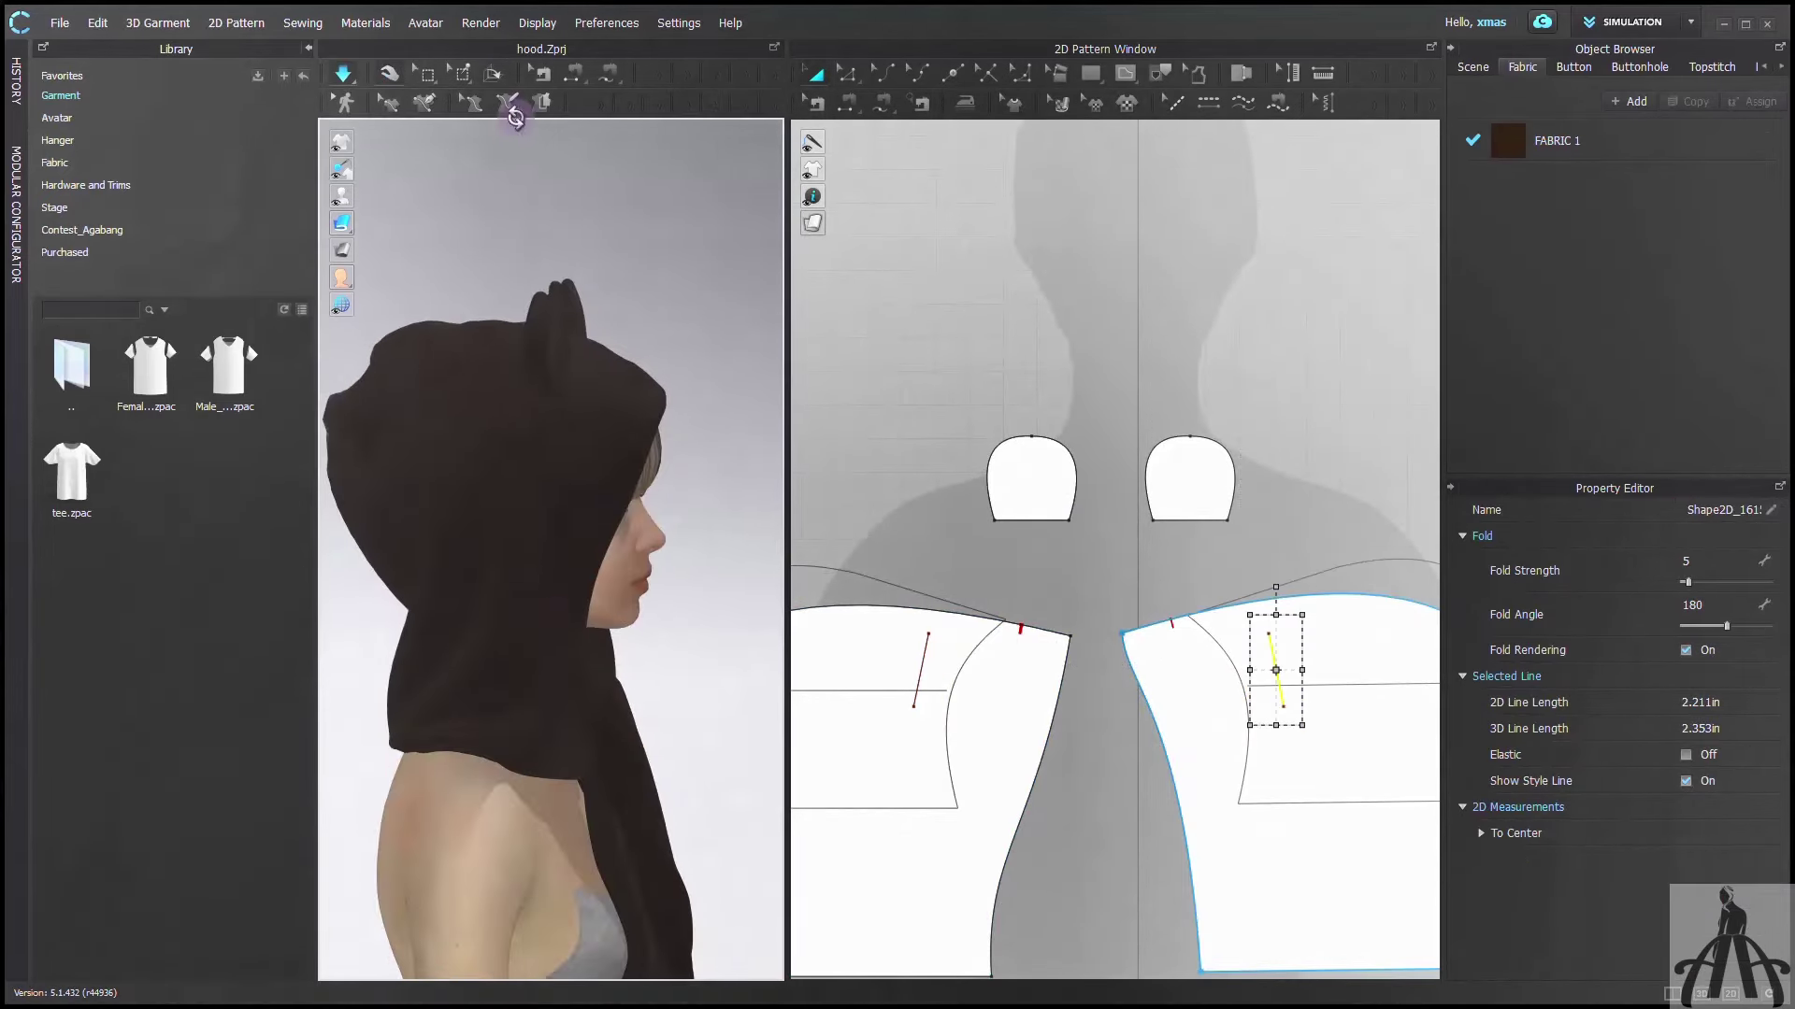
pyautogui.click(481, 24)
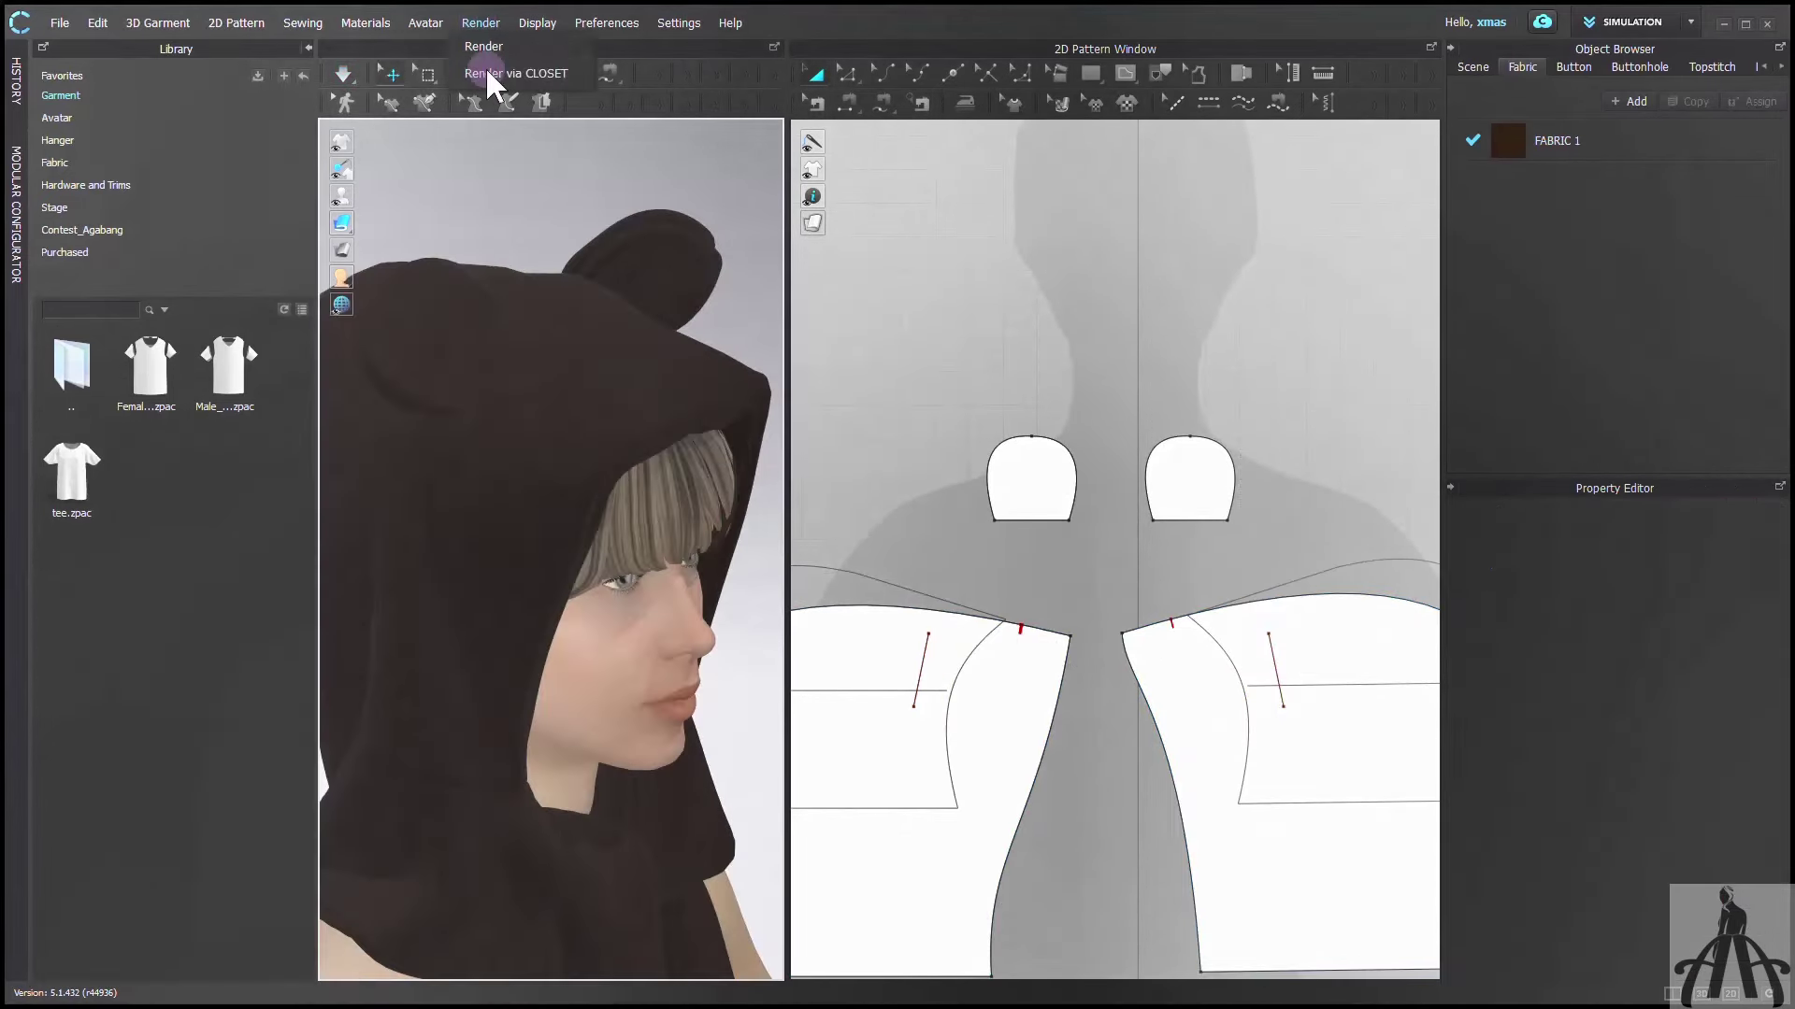
pyautogui.click(490, 46)
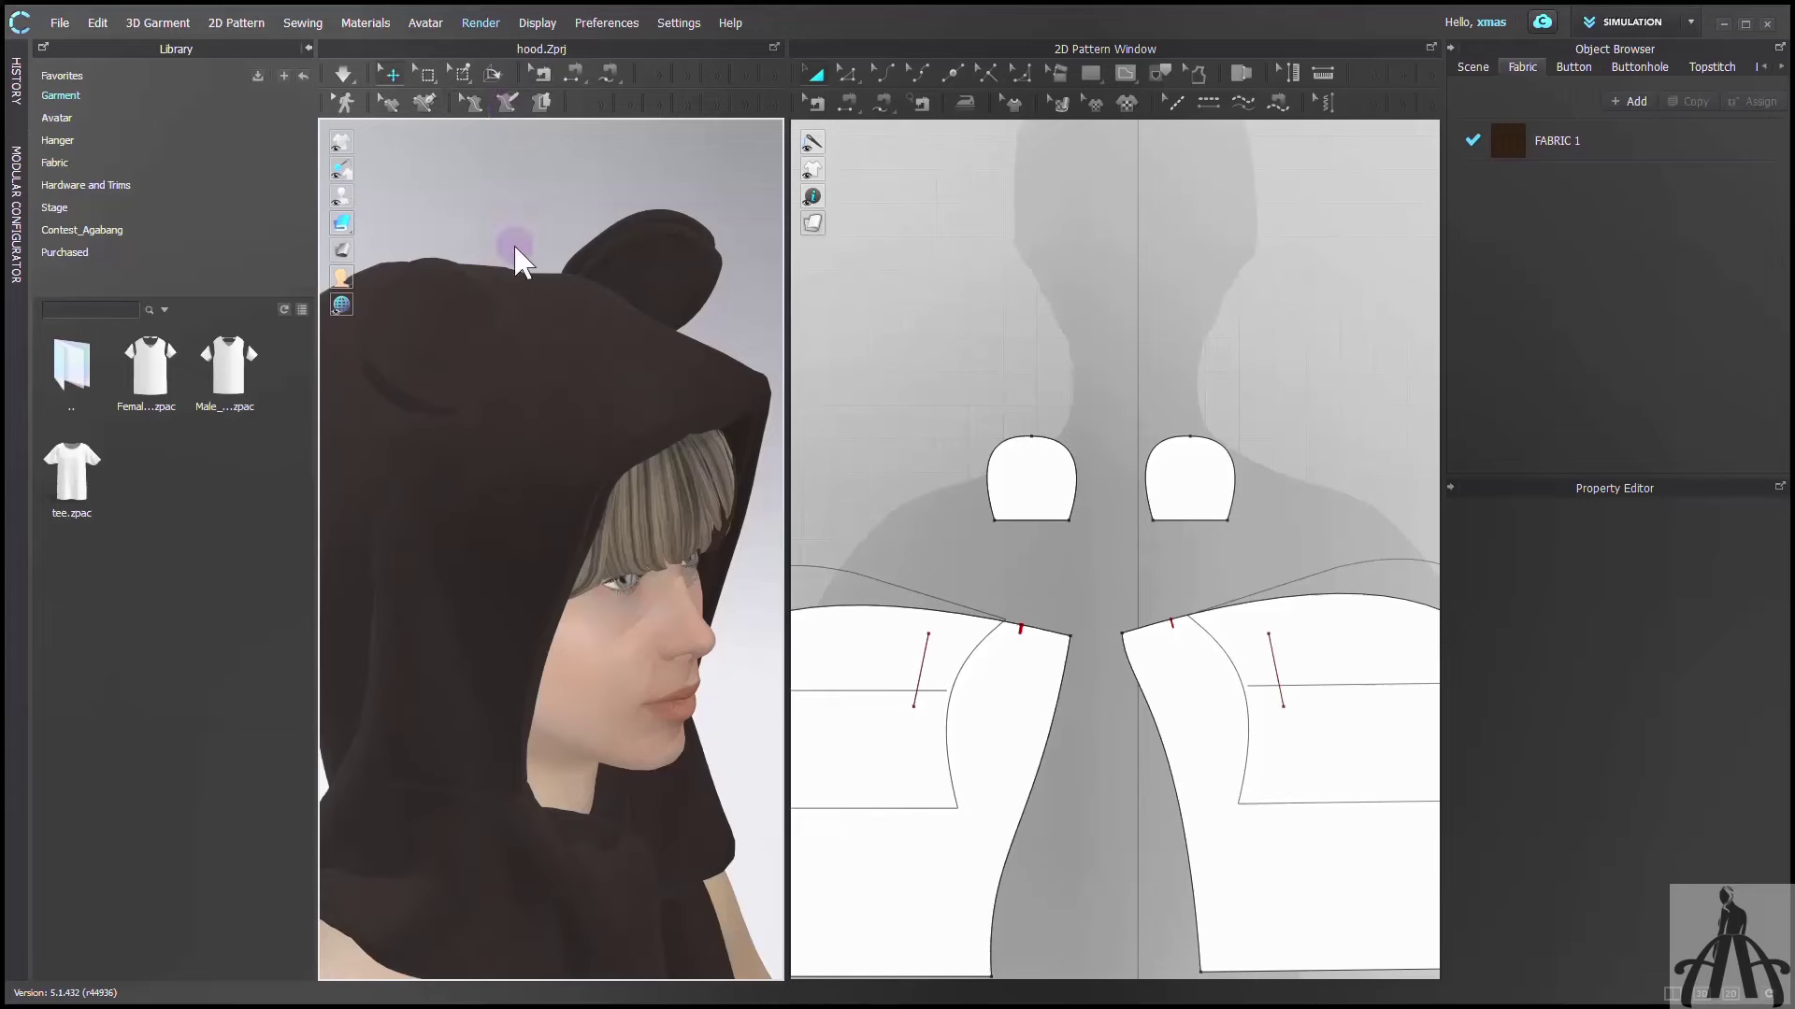